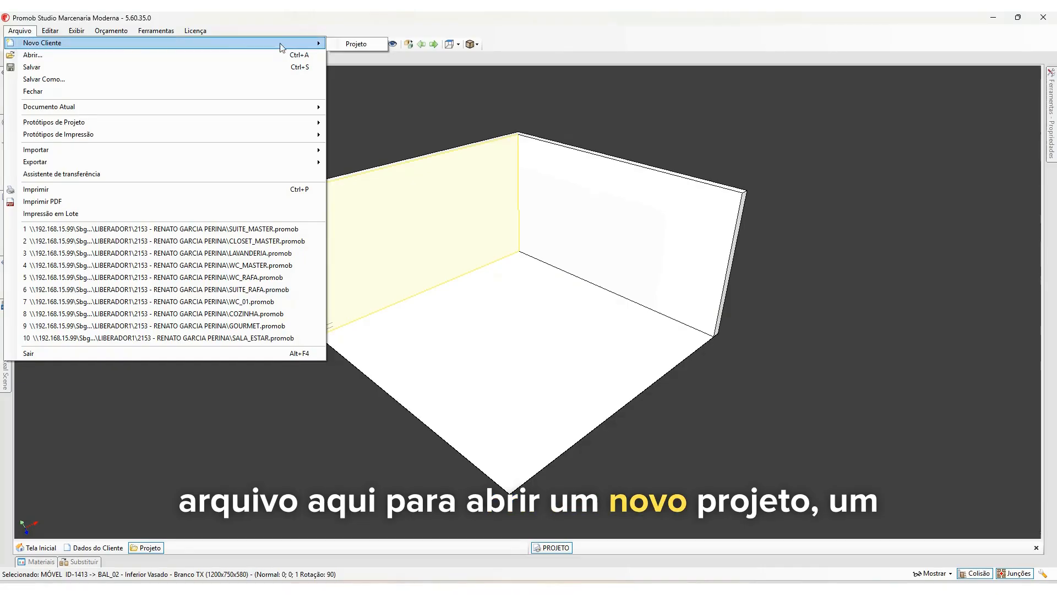
- Try to create a new client project, cancelling at the prompt to save changes
left_click(352, 44)
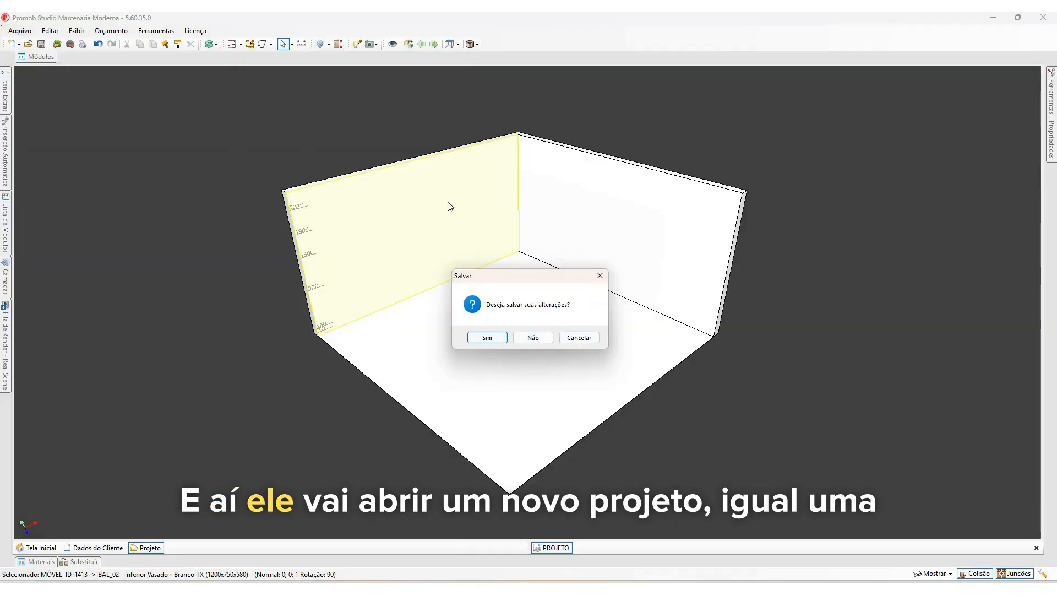
left_click(601, 275)
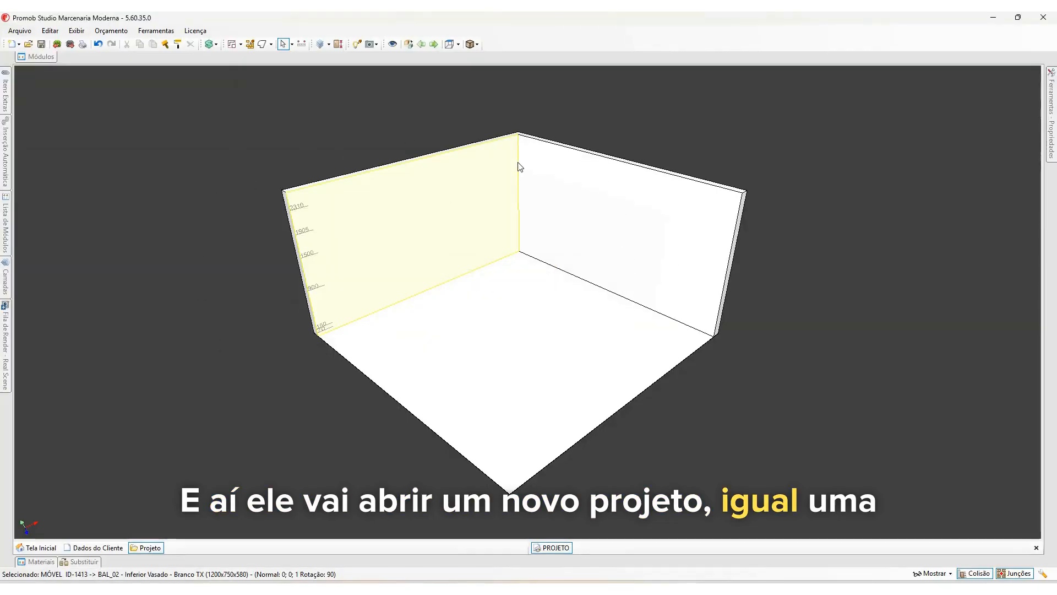
- Browse the desktop folders for an existing Promob project to open, and close the dialog without opening one
left_click(20, 31)
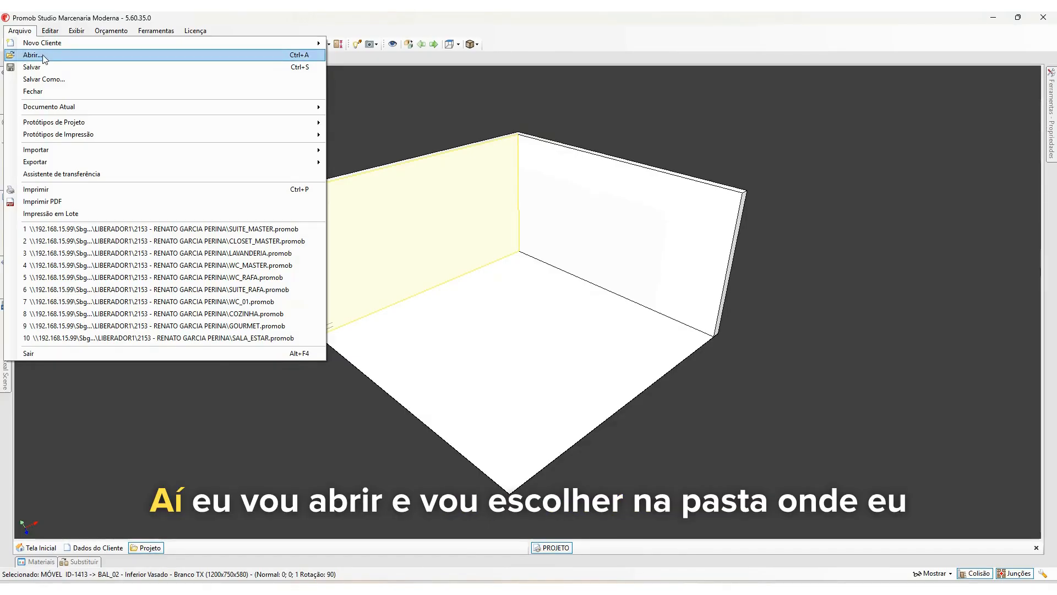
left_click(44, 58)
left_click(356, 286)
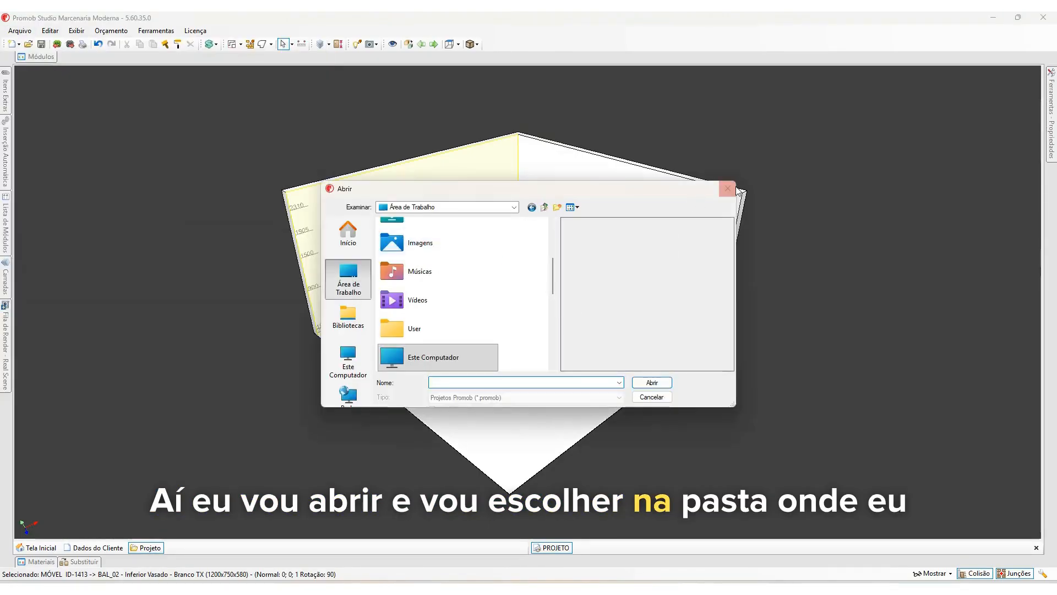
scroll(464, 298, "down", 3)
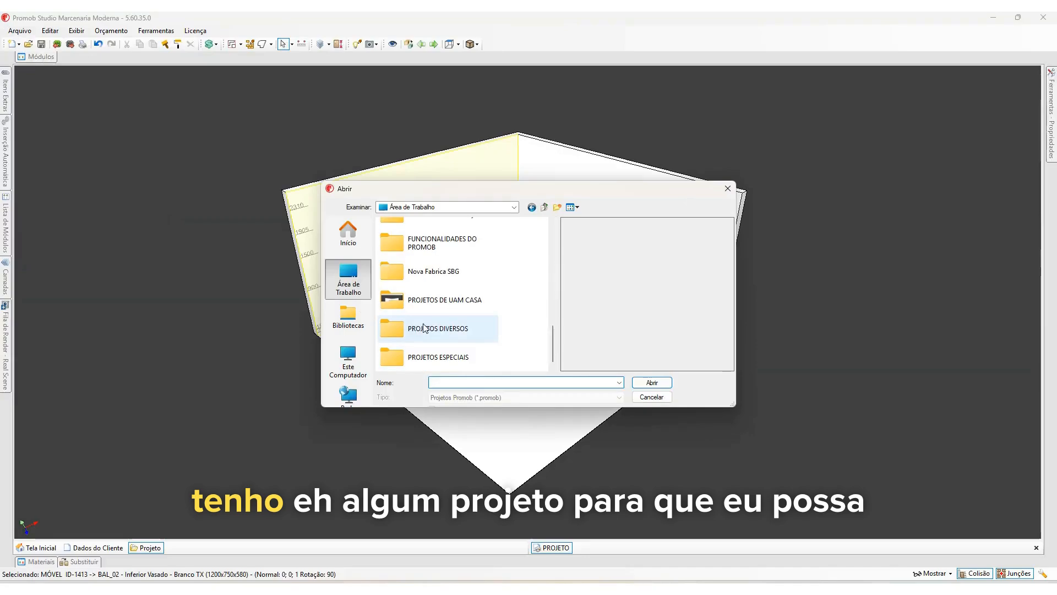
left_click(727, 188)
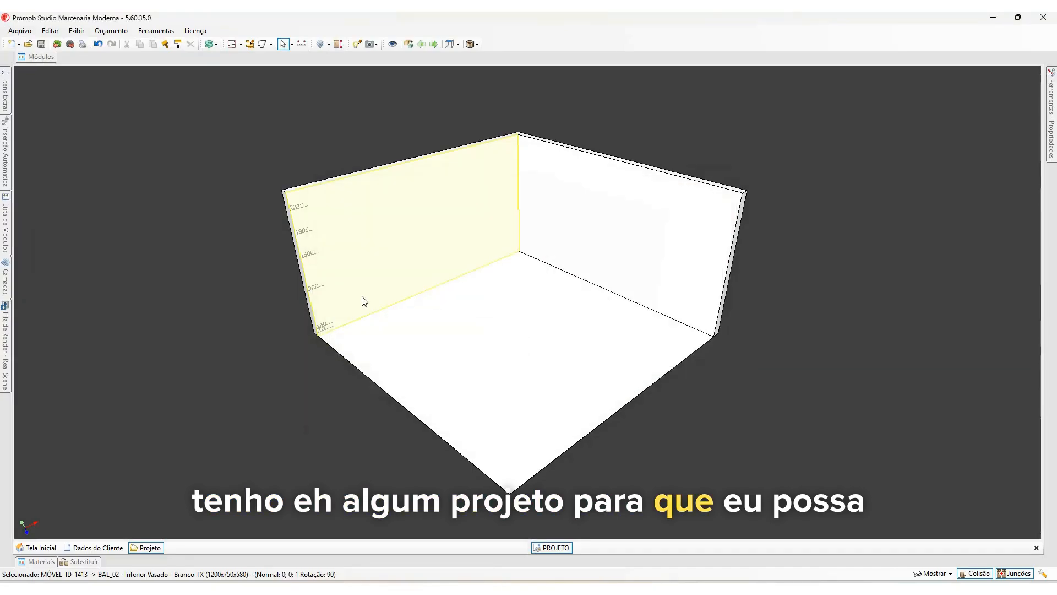
- View the Save As options for storing the project as a Promob file, and cancel without saving
left_click(20, 31)
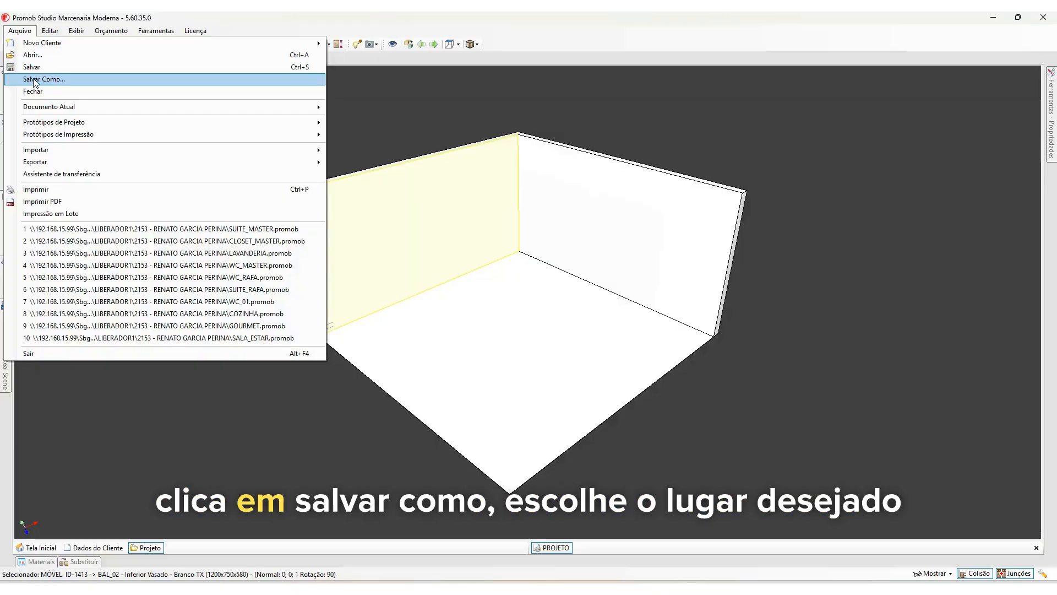
left_click(34, 80)
scroll(88, 173, "up", 5)
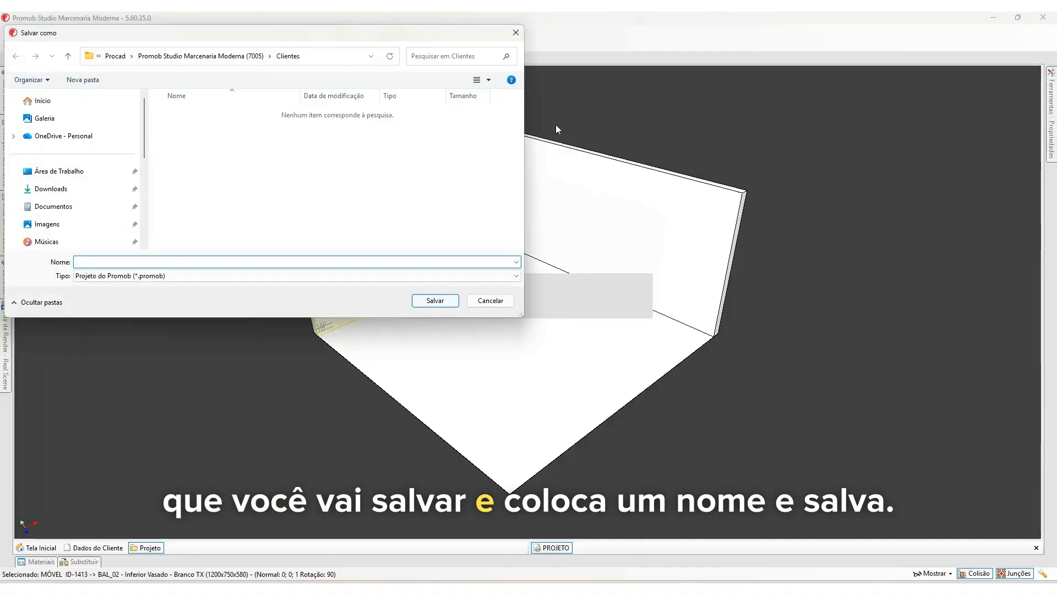
left_click(491, 303)
right_click_drag(478, 281, 382, 253)
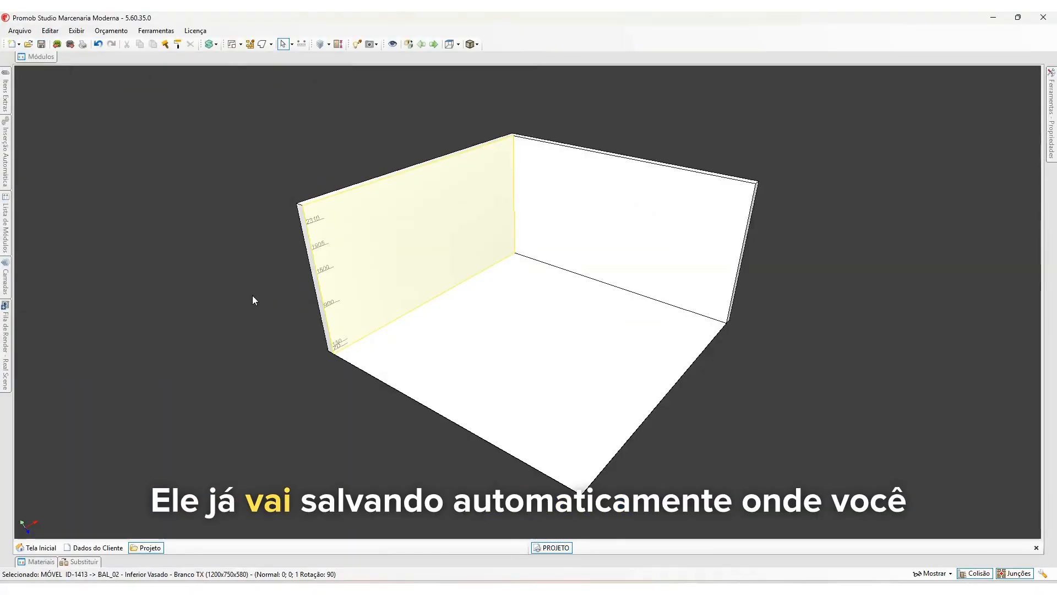
- Try to open the fifth project in the list of recently opened files
left_click(25, 32)
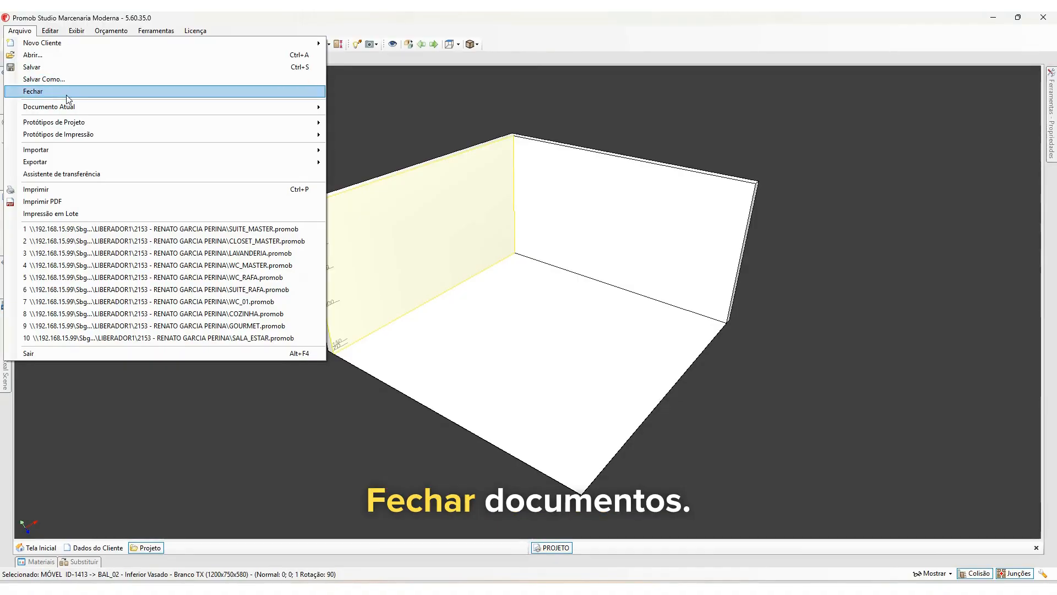
mouse_move(107, 136)
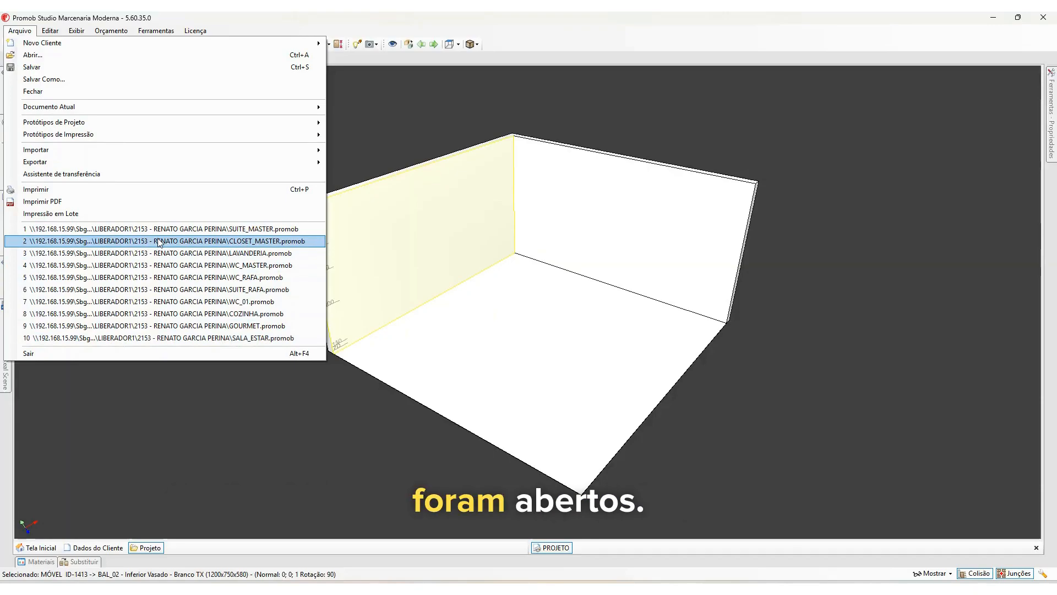
left_click(181, 278)
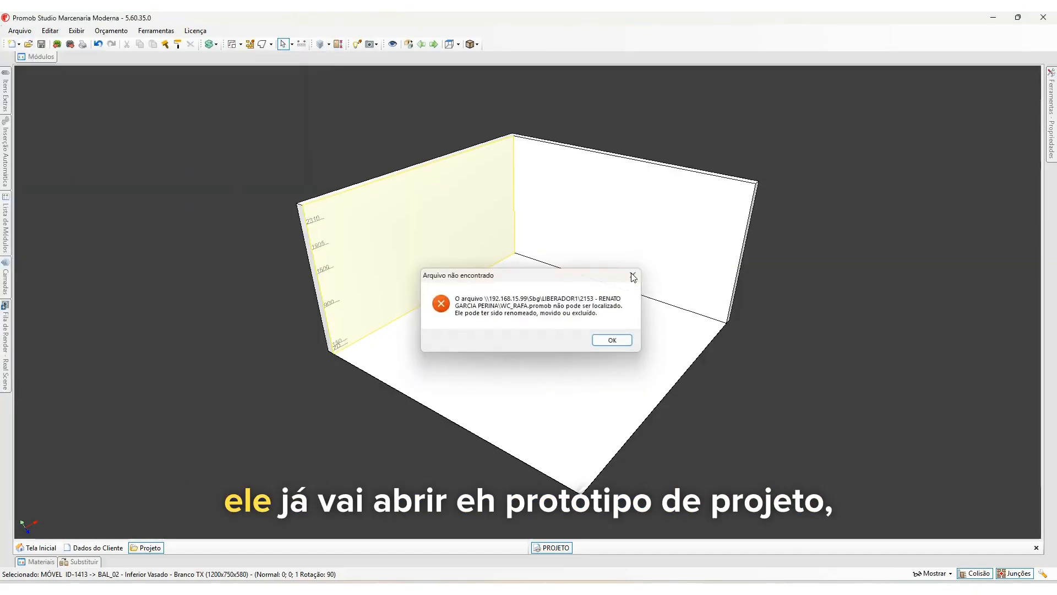
key("Return")
left_click(17, 31)
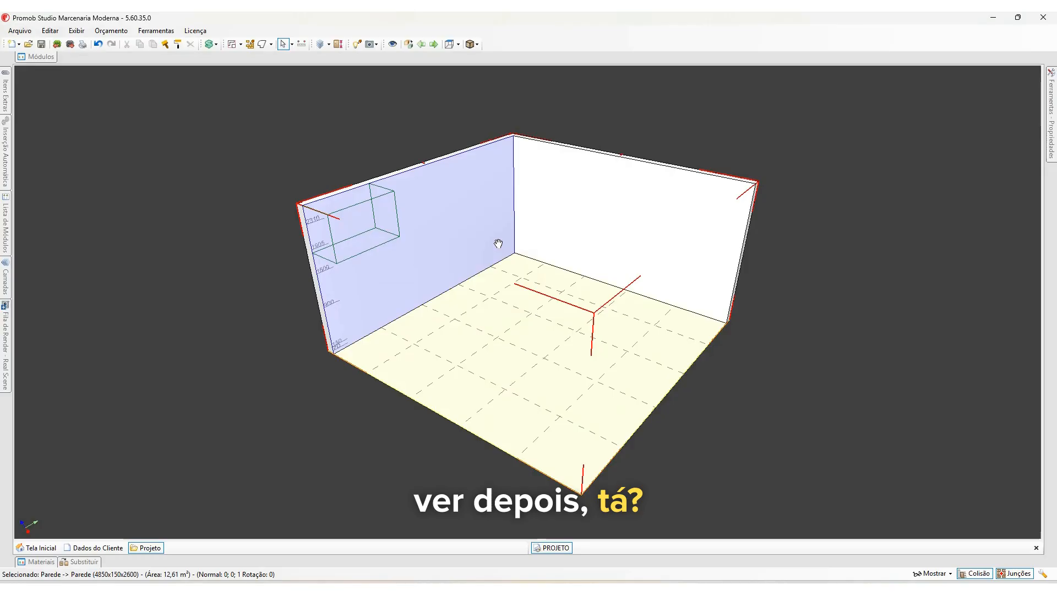
left_click(51, 31)
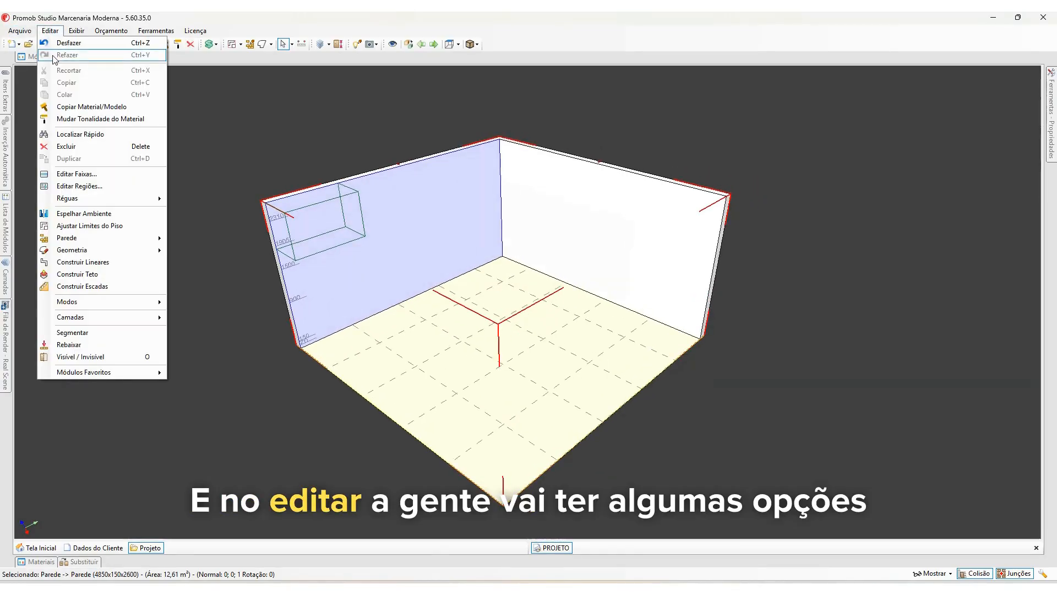
left_click(97, 119)
- Draw a rectangular geometry about 546 mm wide, 811 mm high and 150 mm deep on the left wall
middle_click_drag(374, 275, 335, 256)
scroll(336, 257, "up", 3)
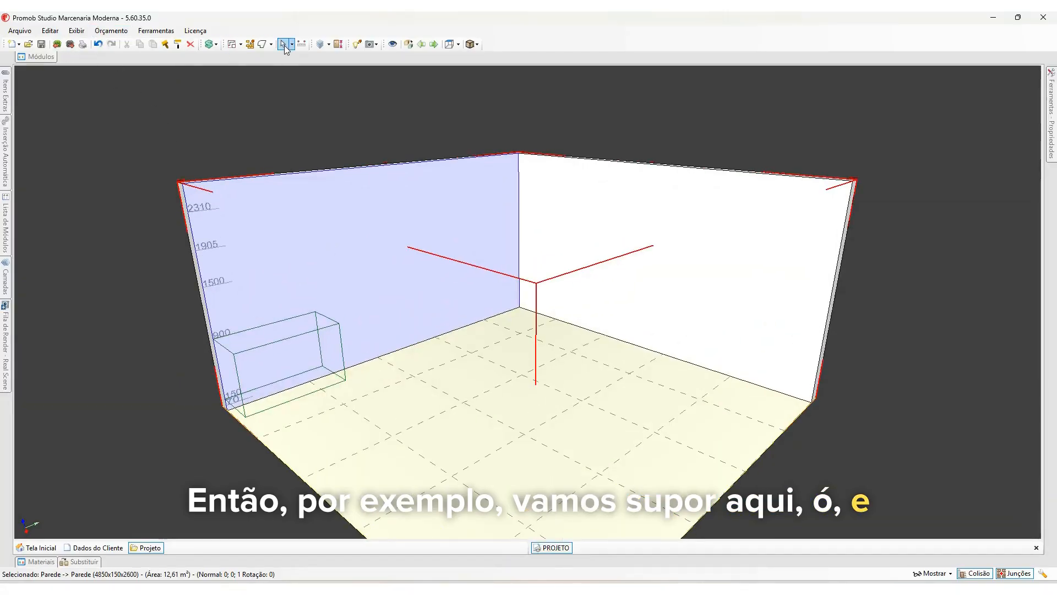
left_click(262, 44)
left_click(271, 44)
left_click(275, 88)
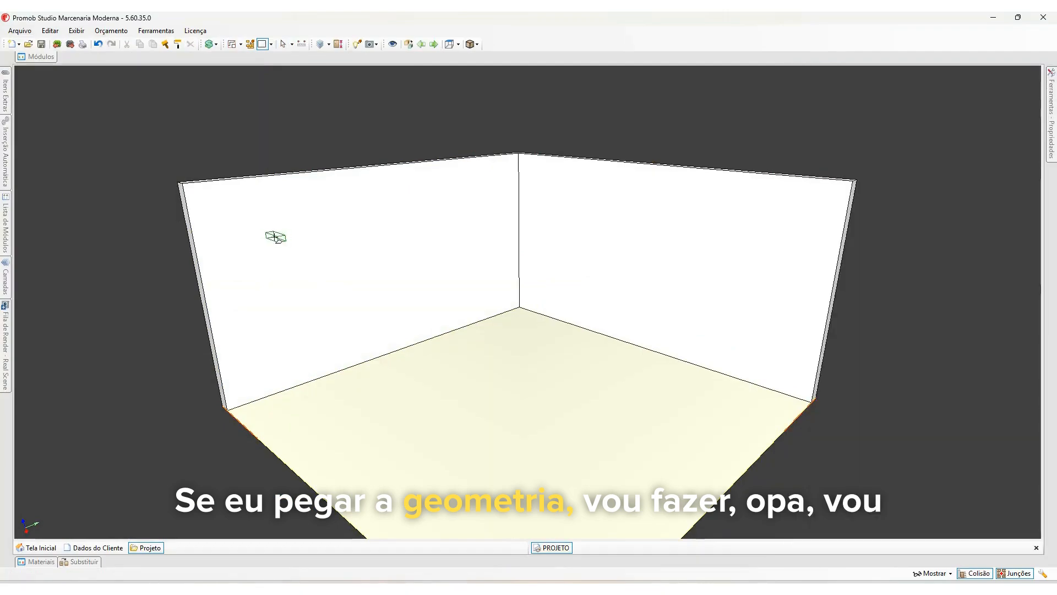
key("Escape")
left_click(261, 45)
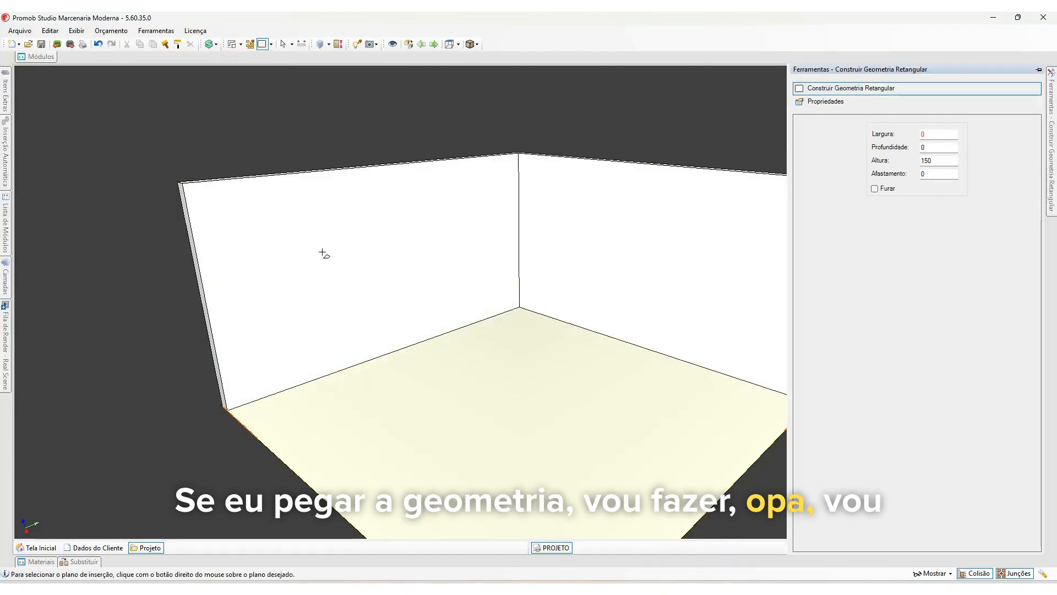
left_click_drag(307, 240, 355, 303)
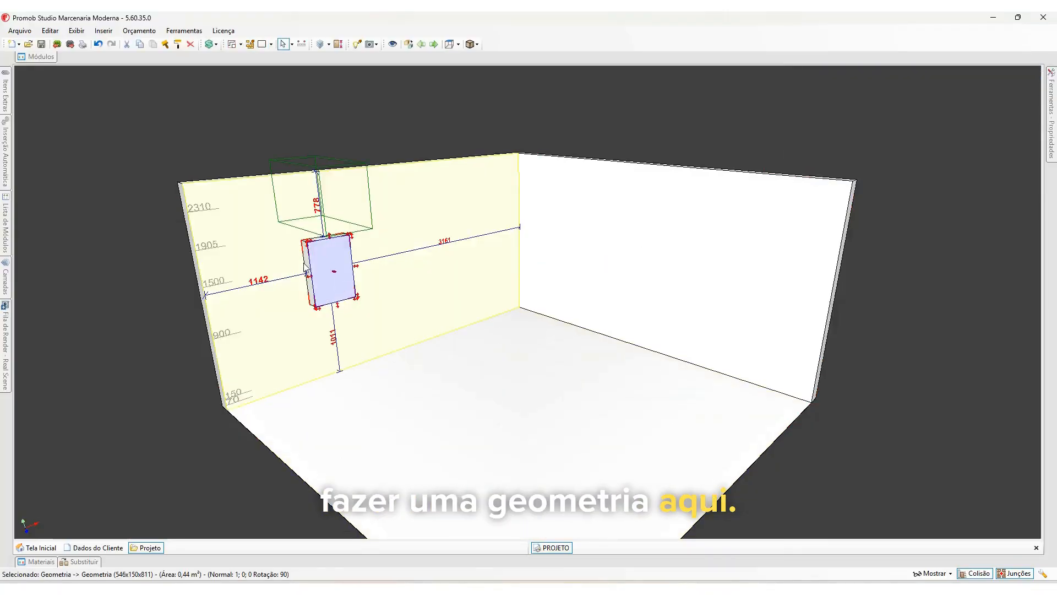
- Apply a green from the Verdes colour materials to all of the rectangular geometry on the left wall
left_click(43, 561)
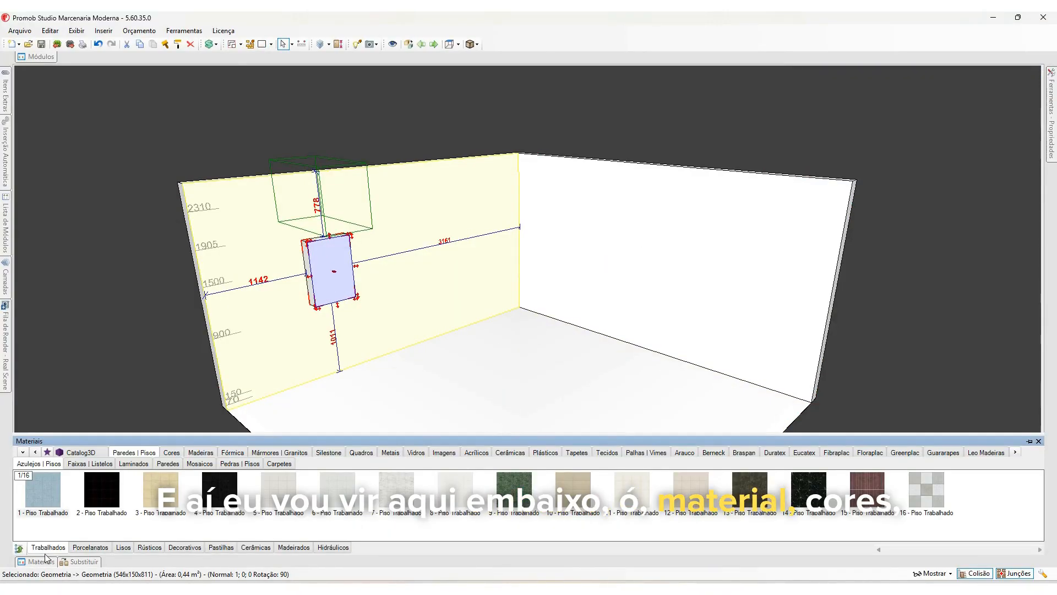
left_click(171, 453)
left_click(153, 463)
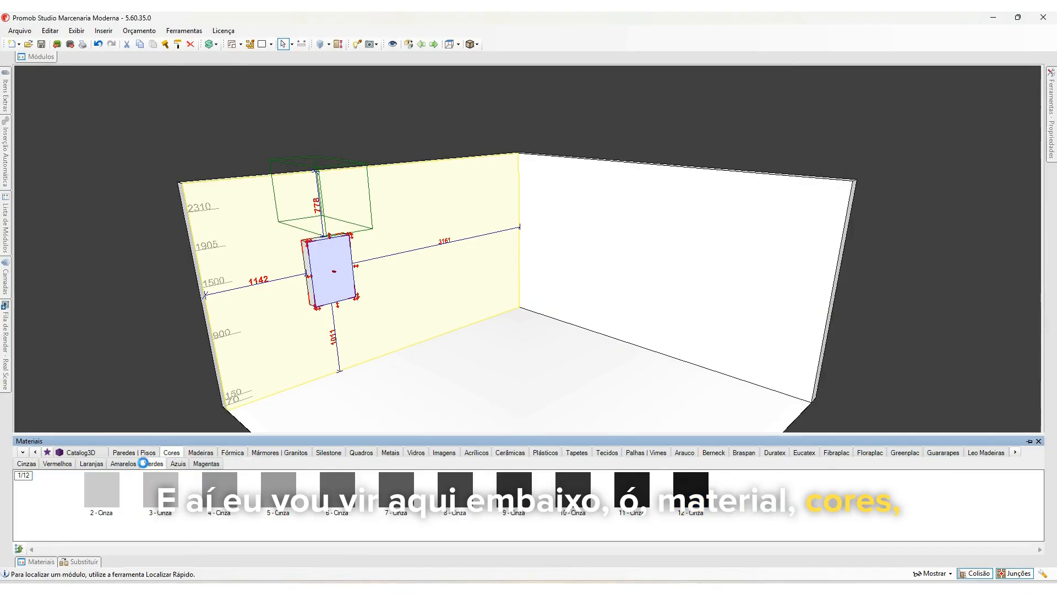
left_click(619, 484)
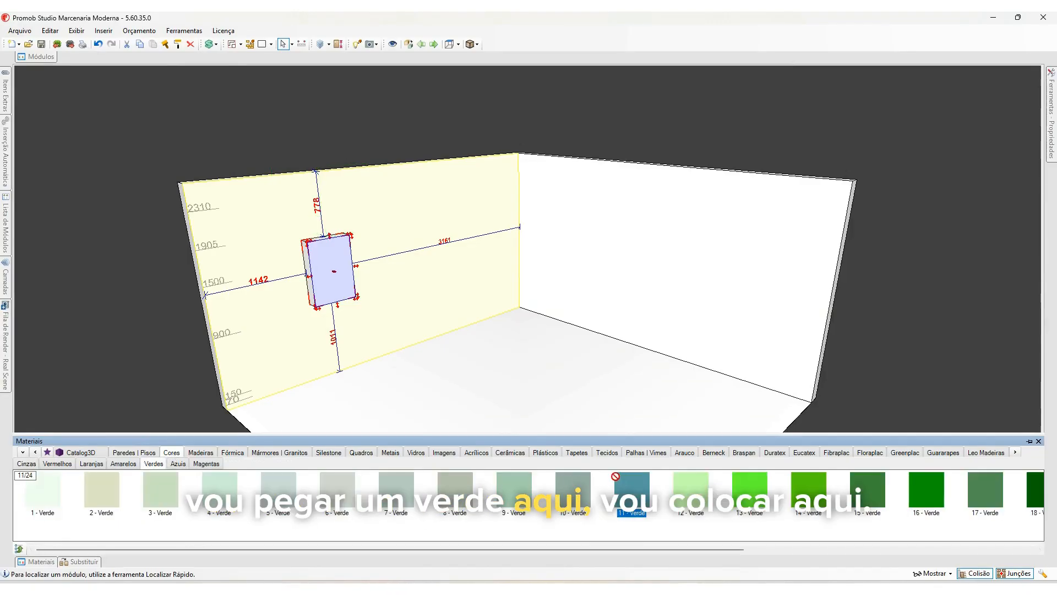
left_click_drag(616, 476, 339, 272)
double_click(508, 303)
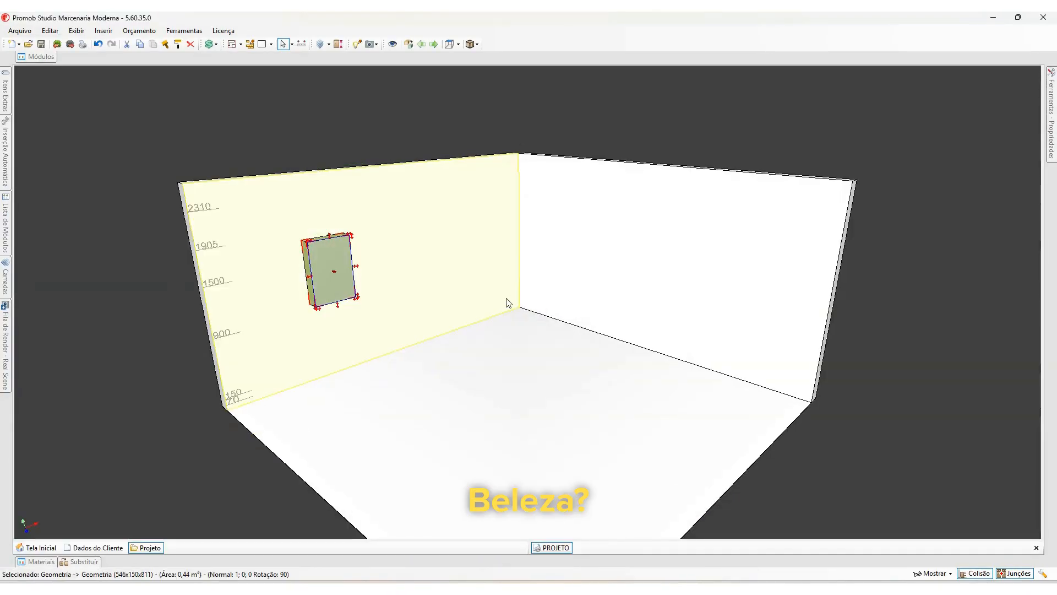
- Draw a larger rectangular geometry beside the green one and copy the green material onto all its sides
left_click(256, 47)
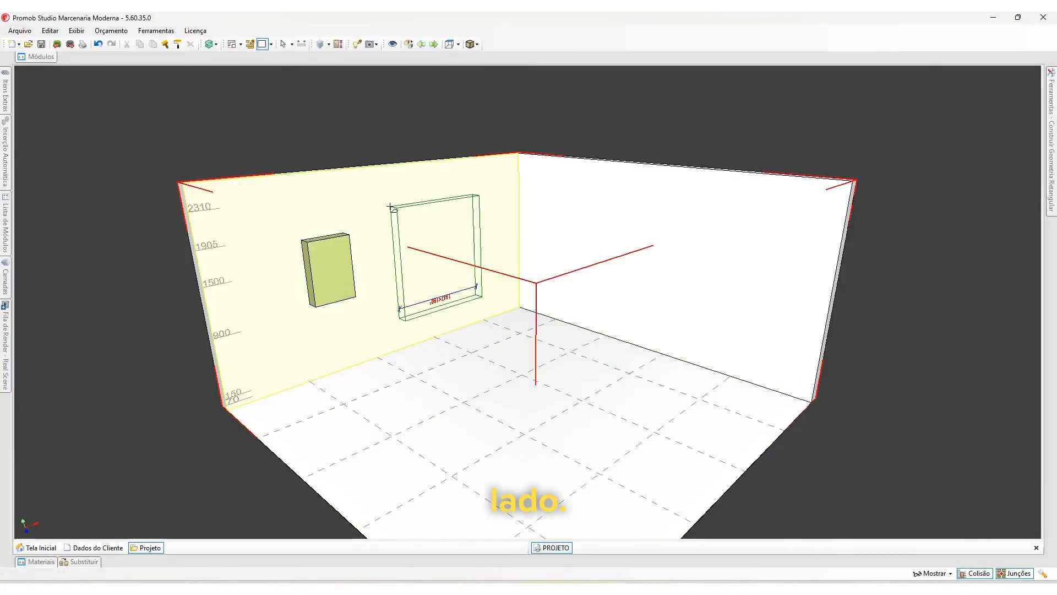
left_click(390, 207)
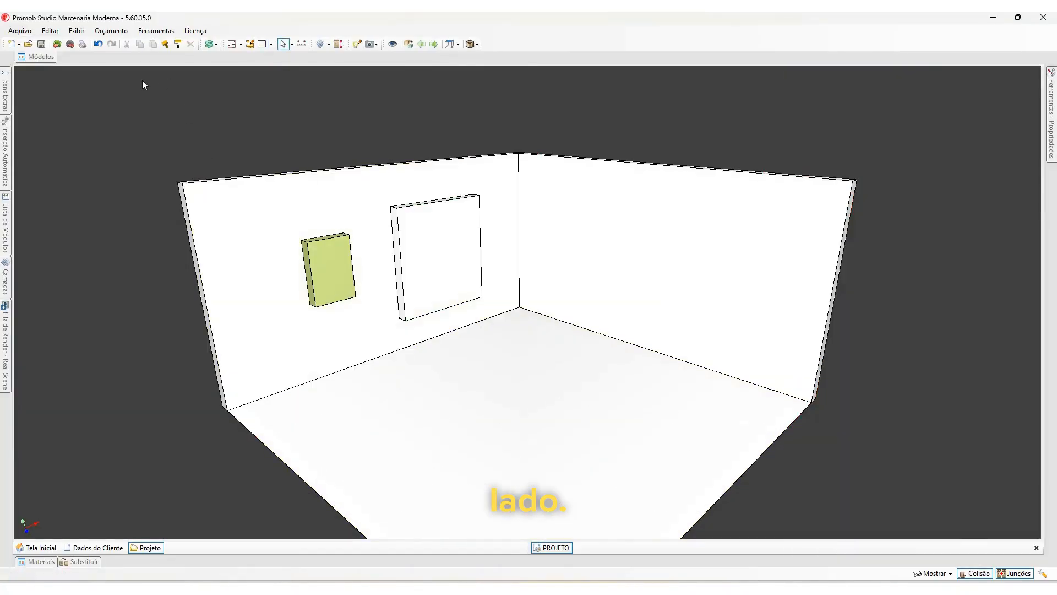
left_click(50, 31)
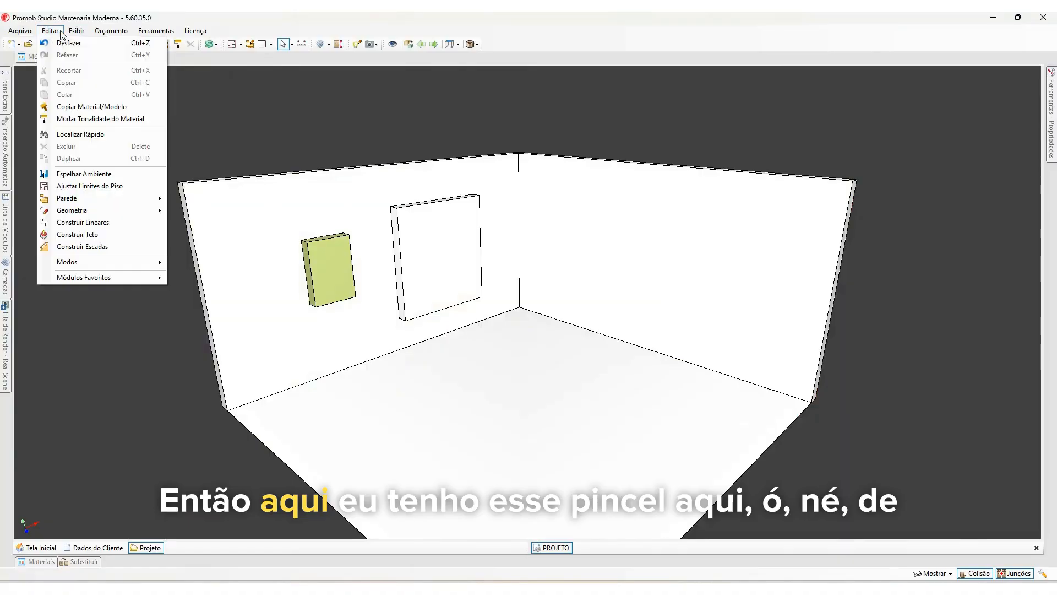
left_click(144, 110)
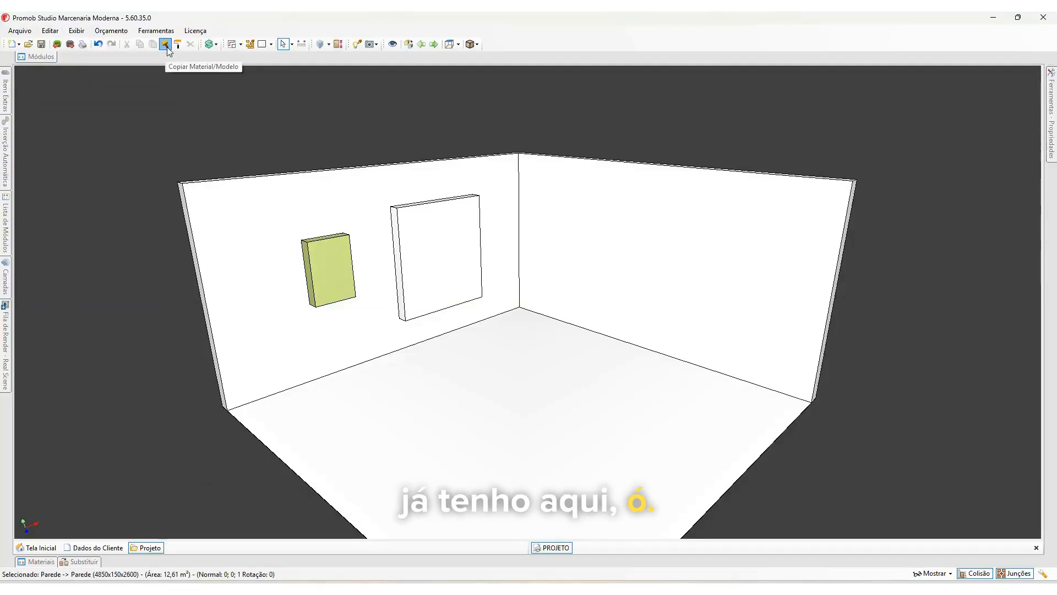
left_click(167, 47)
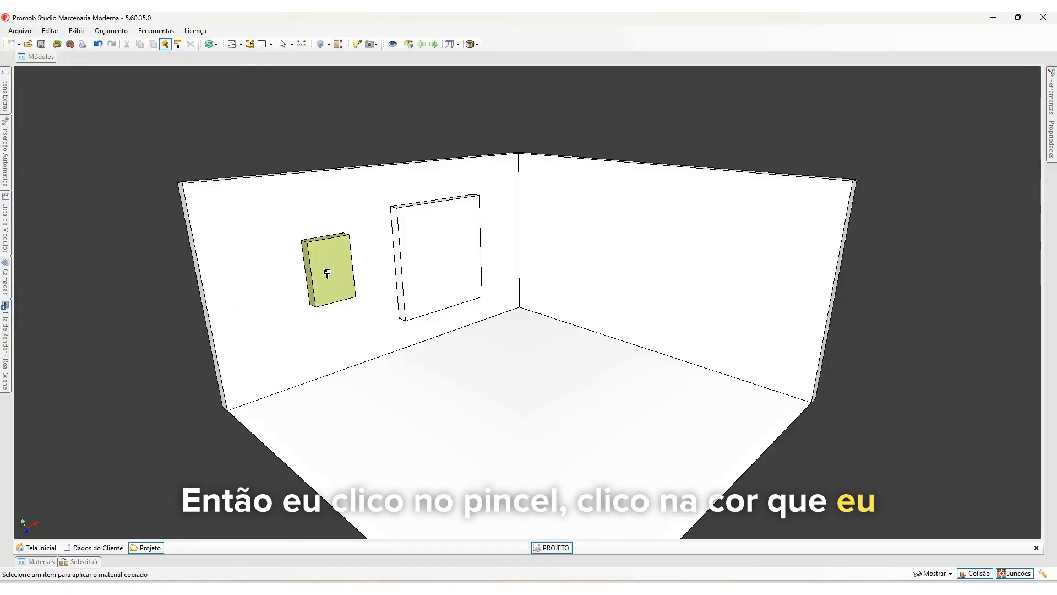
left_click(422, 244)
double_click(549, 302)
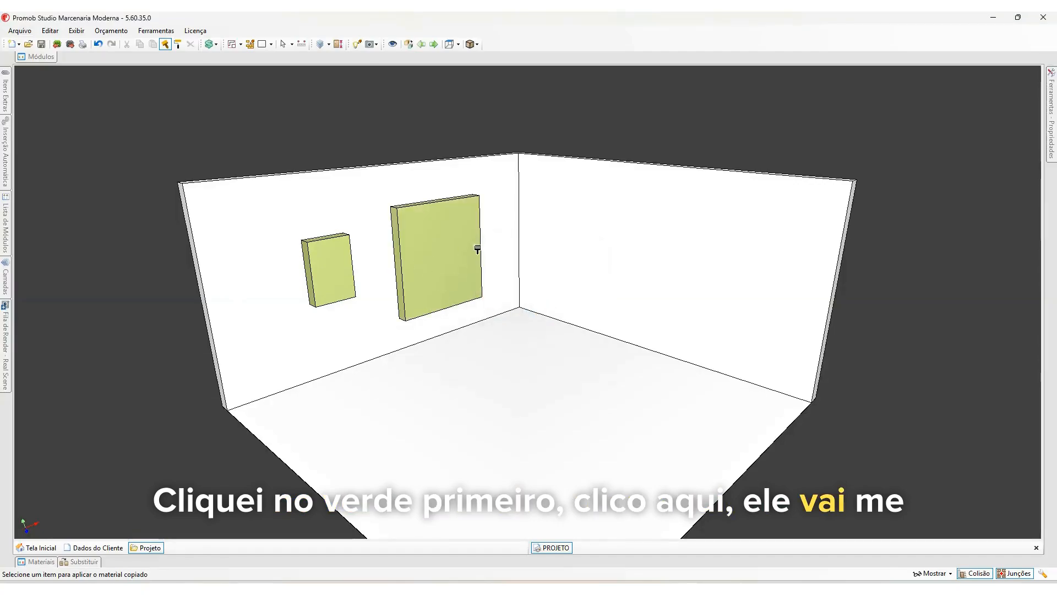
- Undo the last painting and copy the green material onto only the front face of the larger geometry
left_click(98, 44)
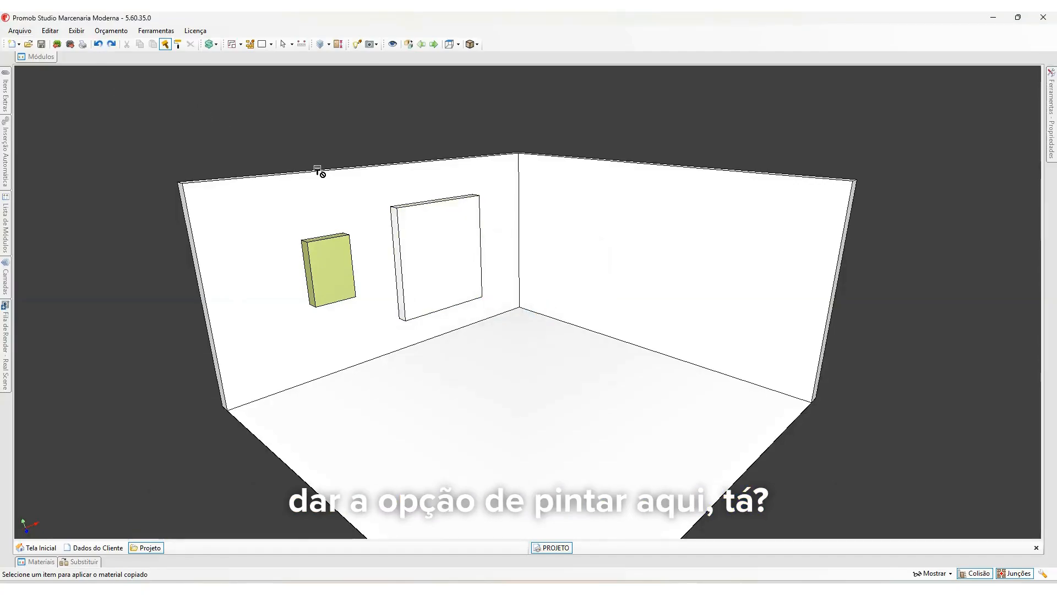
left_click(444, 256)
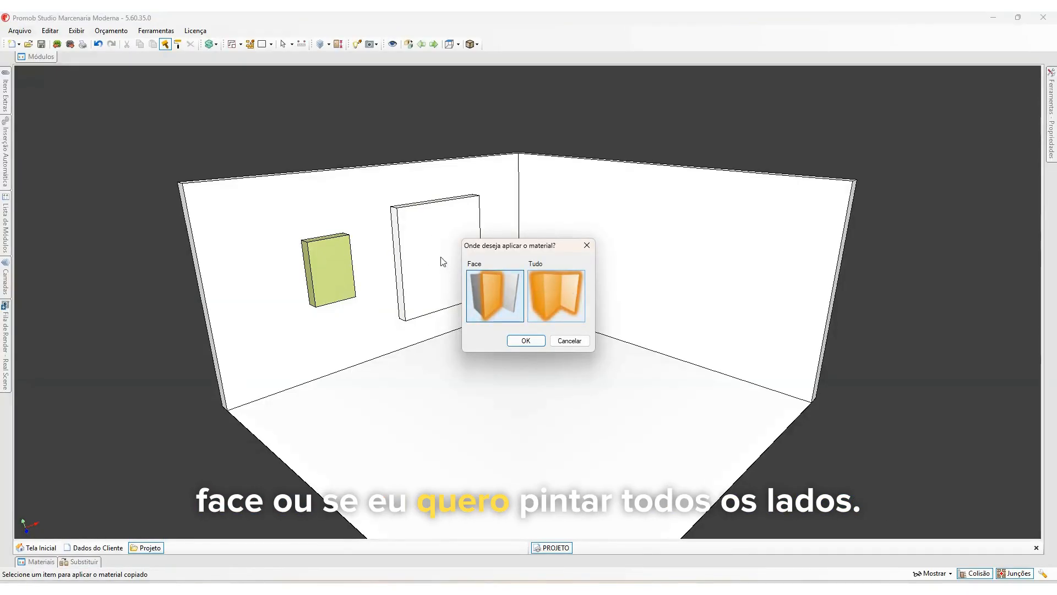
left_click(526, 340)
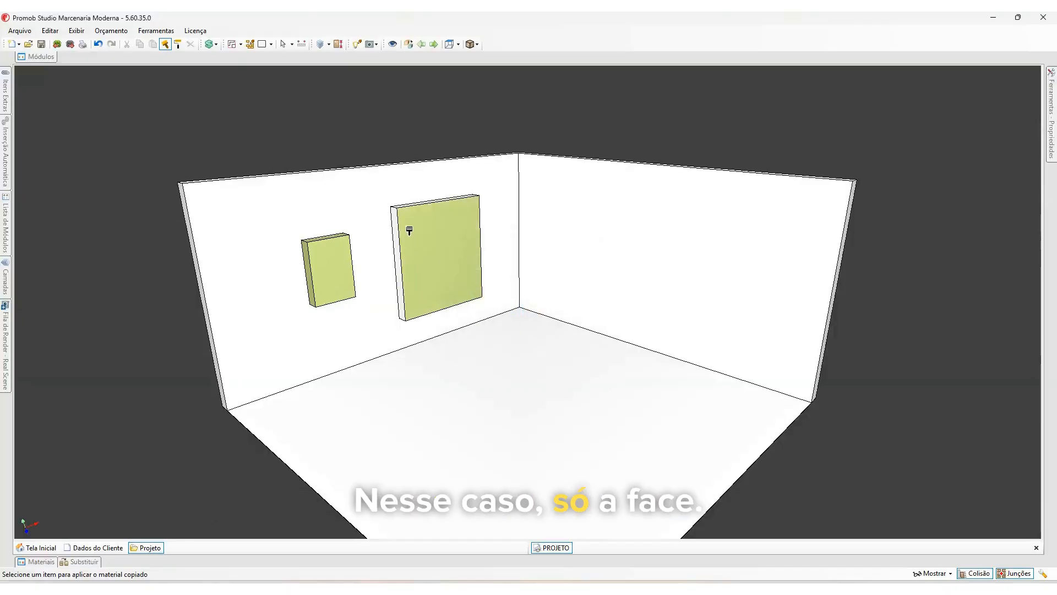
key("Escape")
mouse_move(409, 229)
middle_mouse_down()
mouse_move(418, 232)
mouse_move(404, 312)
mouse_move(374, 216)
middle_mouse_up()
- Copy the green material onto the whole larger geometry using the Tudo option
left_click(177, 45)
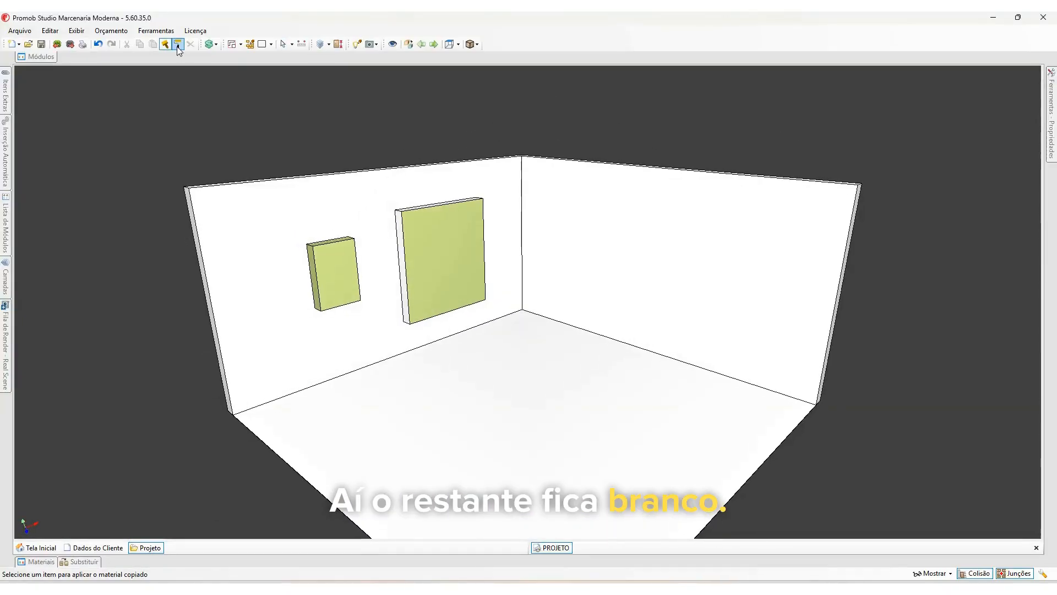
left_click(453, 274)
left_click(568, 295)
left_click(528, 340)
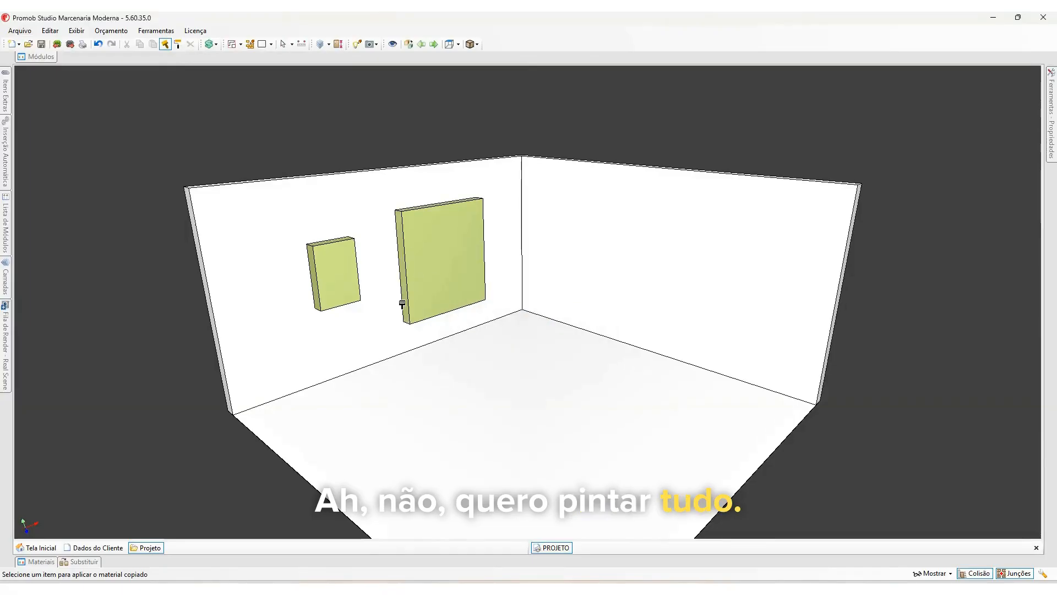
- Undo the painting of both geometries and the creation of the larger one
left_click(98, 44)
left_click(98, 44)
- Run a quick search for "puxador" from the PLANEJADOS module library
left_click(50, 30)
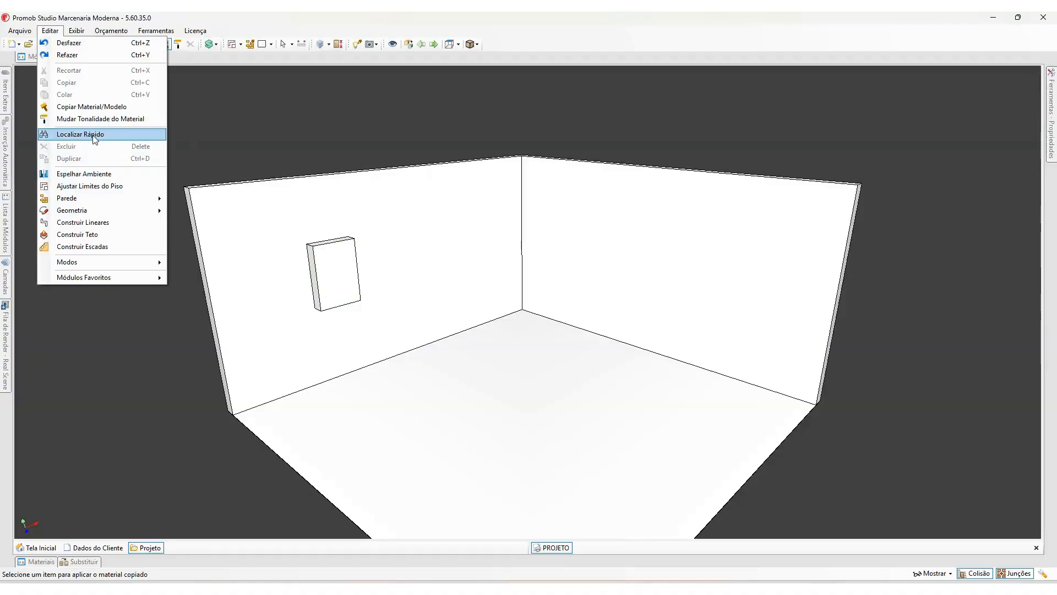
left_click(137, 133)
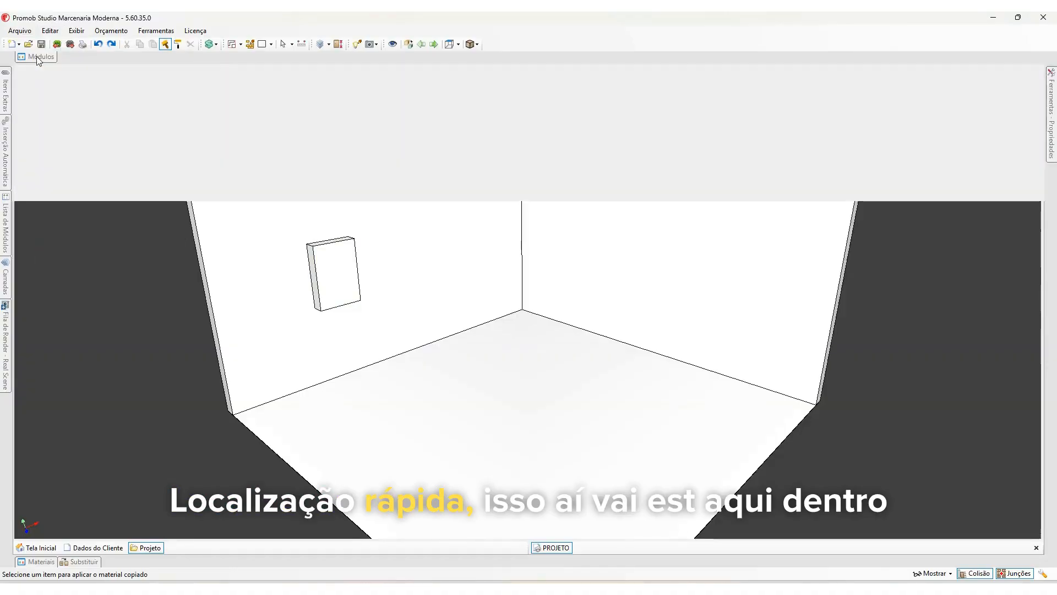
left_click(36, 57)
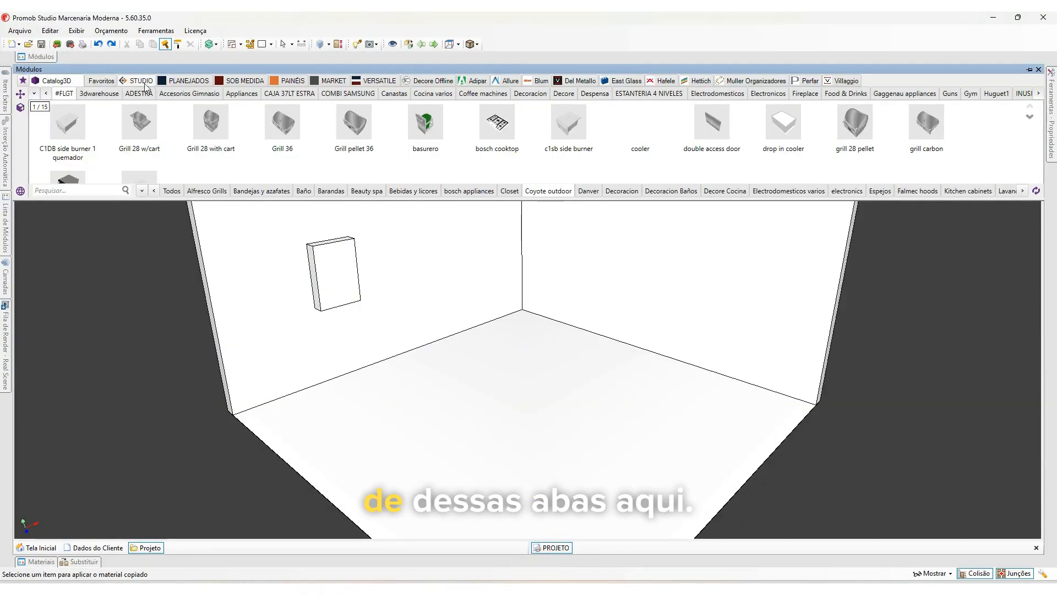
left_click(196, 80)
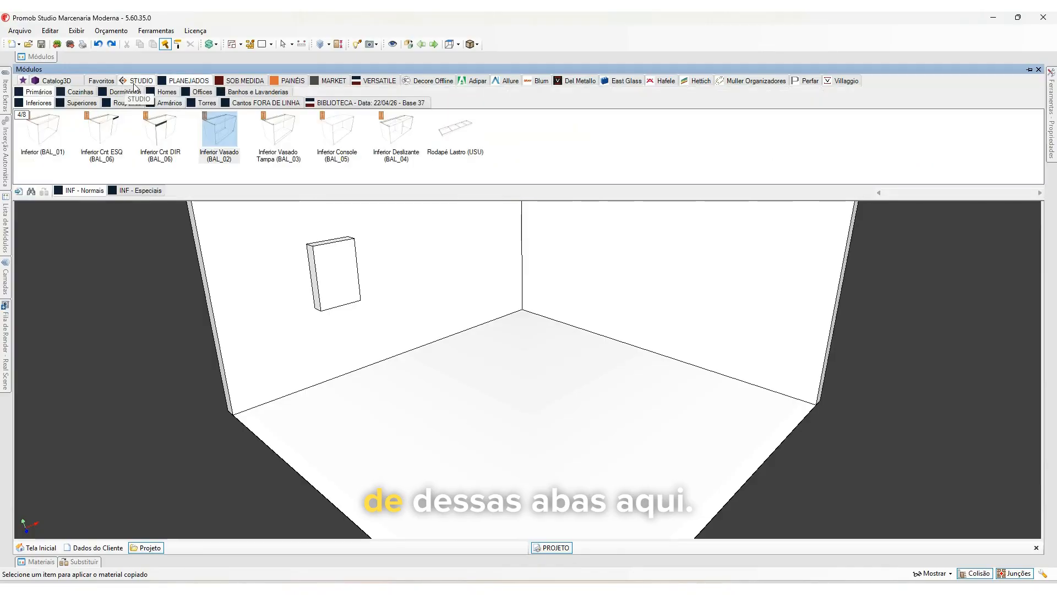
left_click(31, 190)
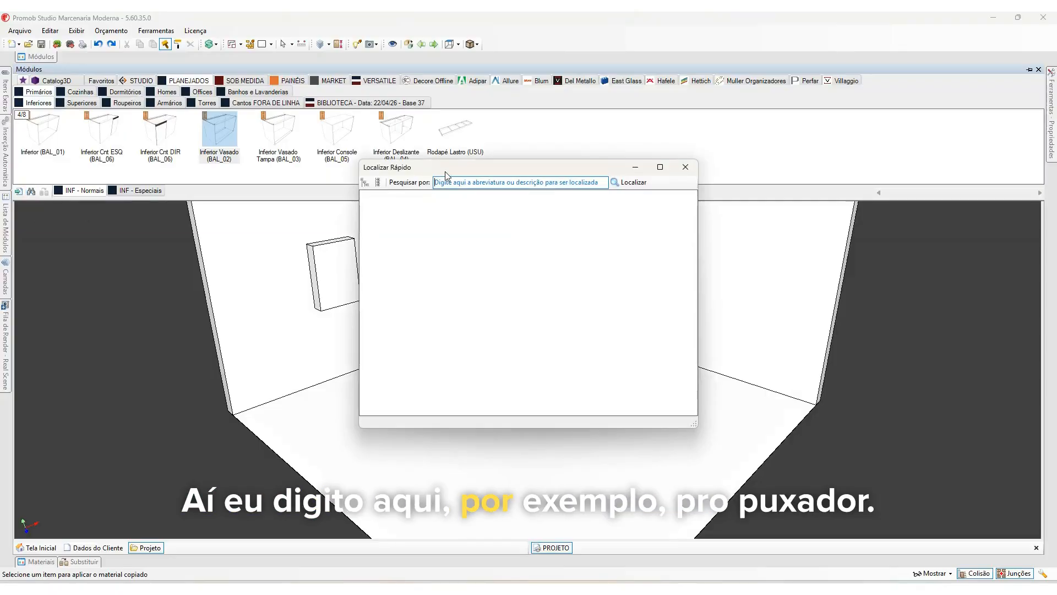
type("puc")
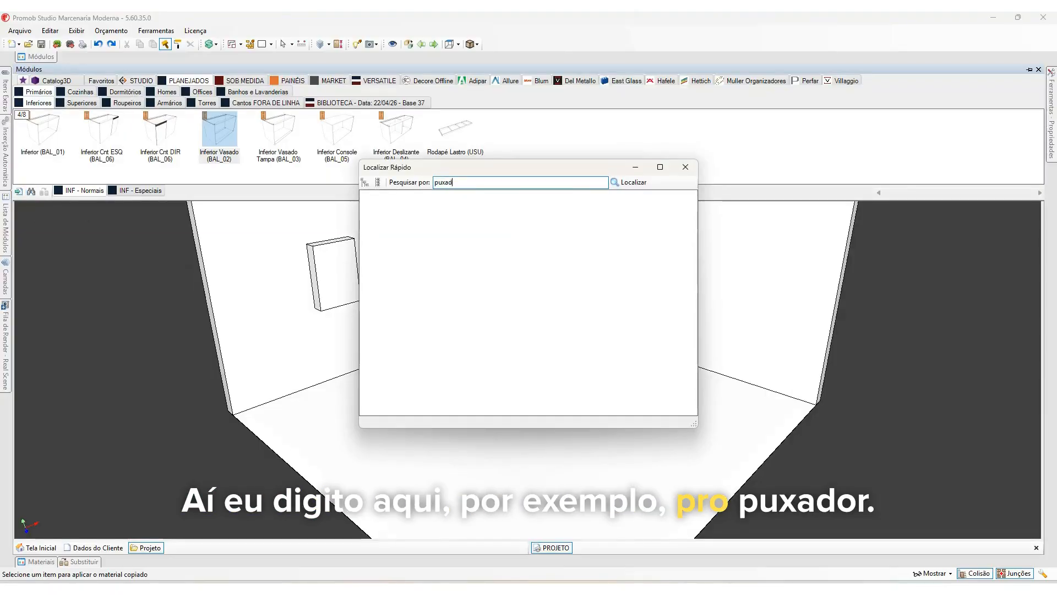
key("Return")
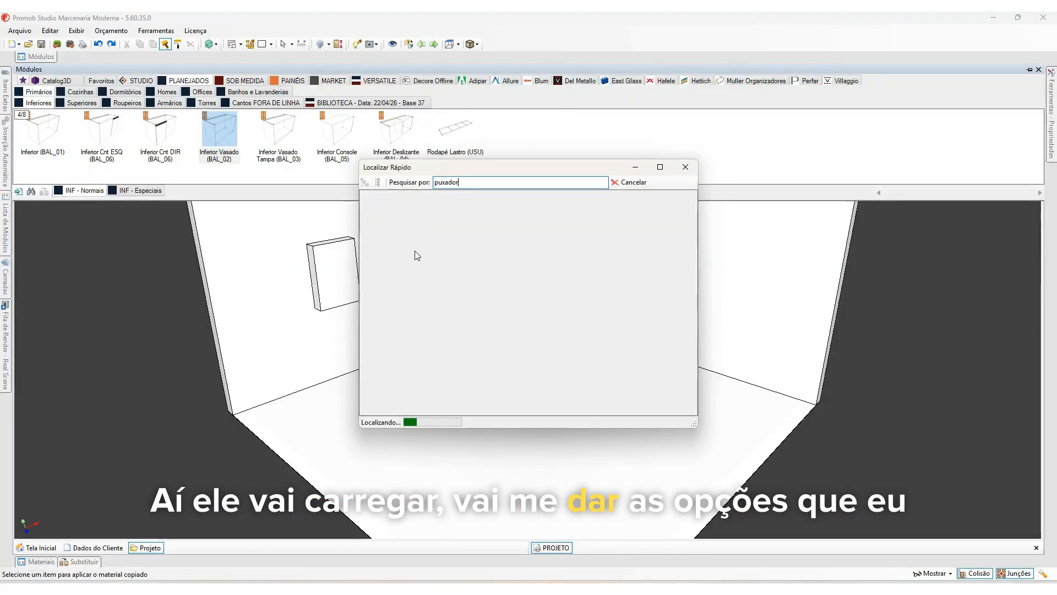
- Browse the found folders, locate Allure\Acessórios\Puxadores\Puxador Para MDF\p/ MDF in the module library and close the search
left_click(428, 288)
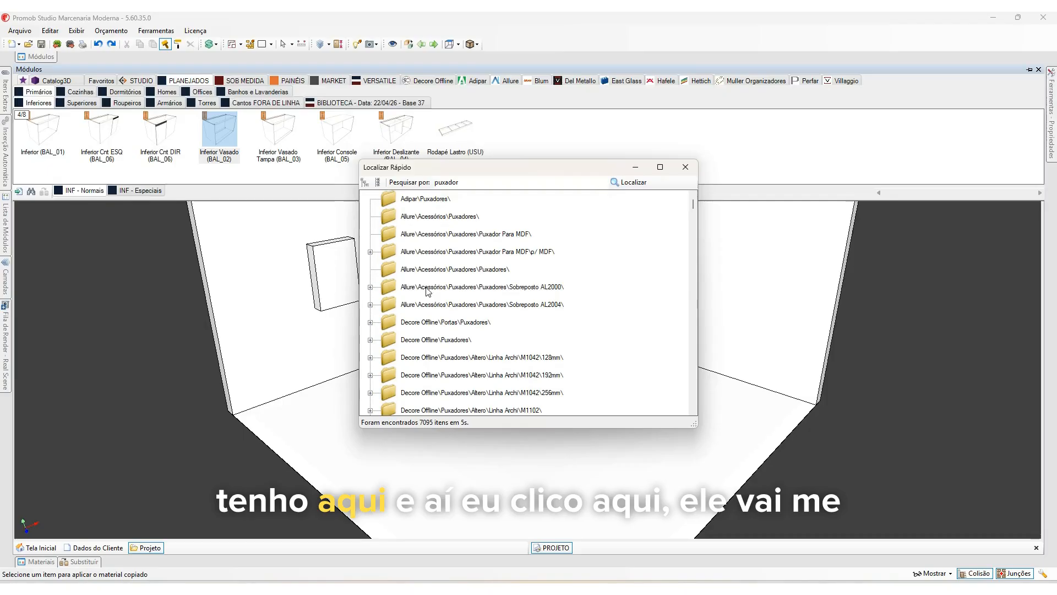
left_click(435, 340)
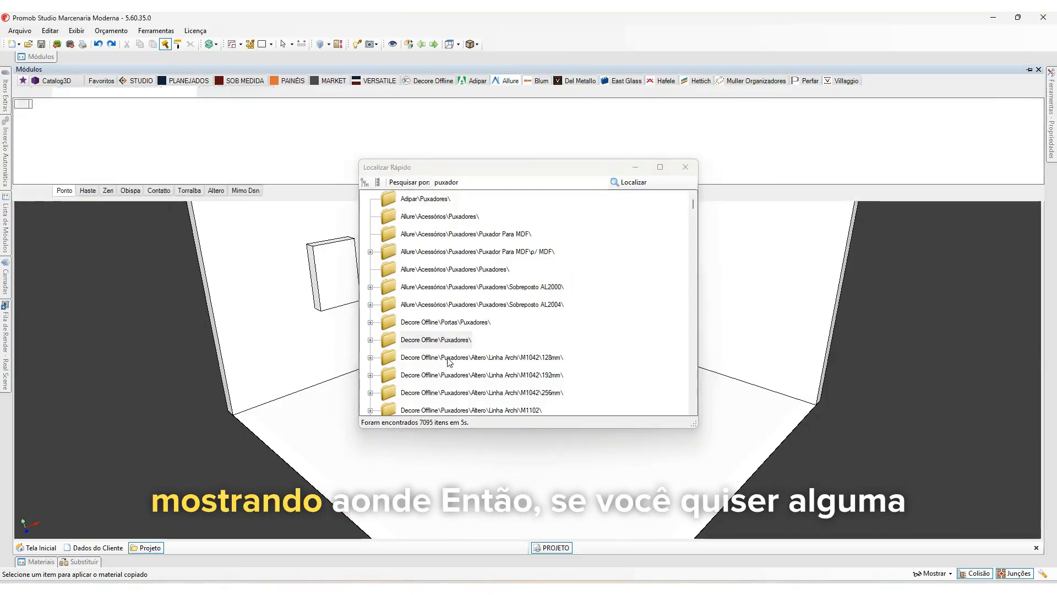
left_click(449, 375)
left_click(430, 251)
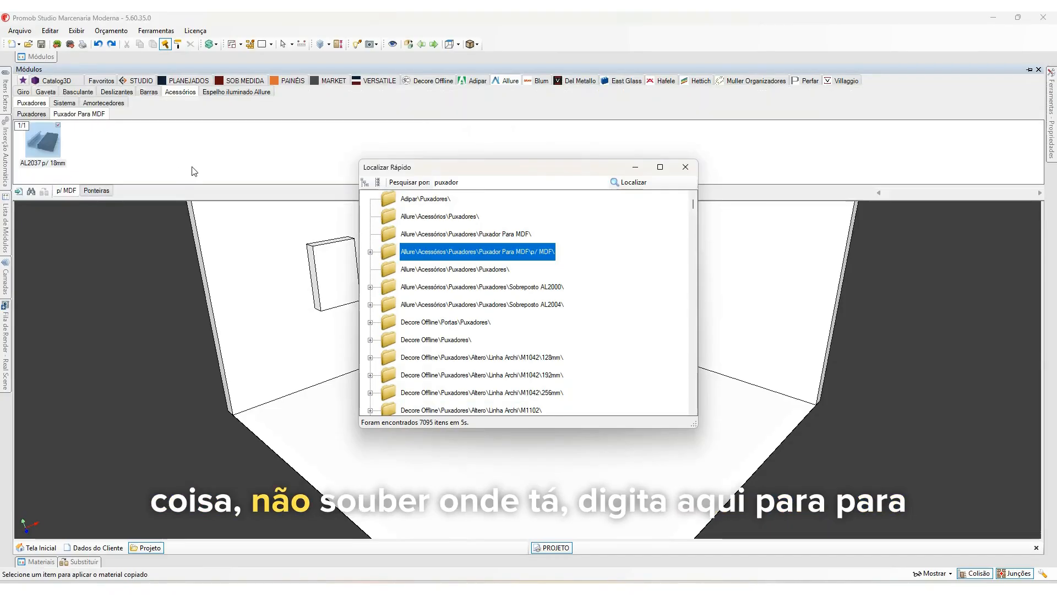
left_click(688, 169)
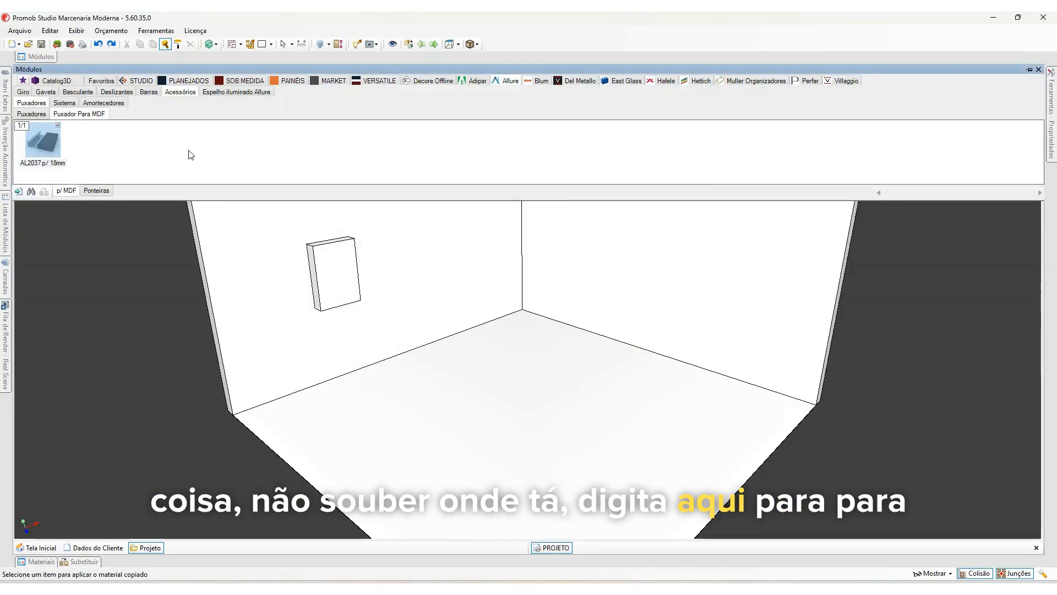
- Apply the copied green material to the room's floor
left_click(49, 31)
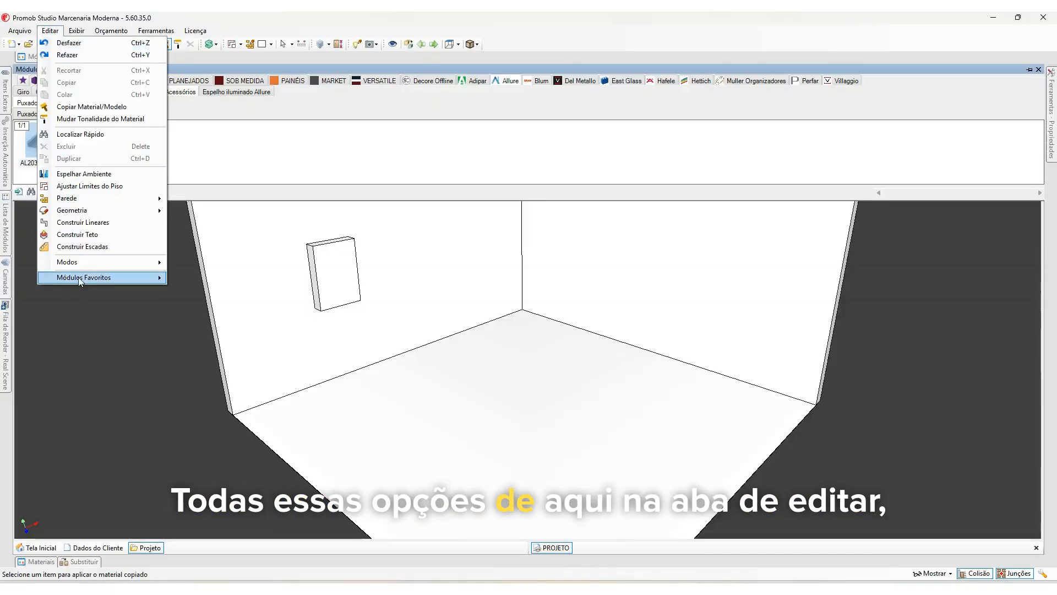
left_click(273, 233)
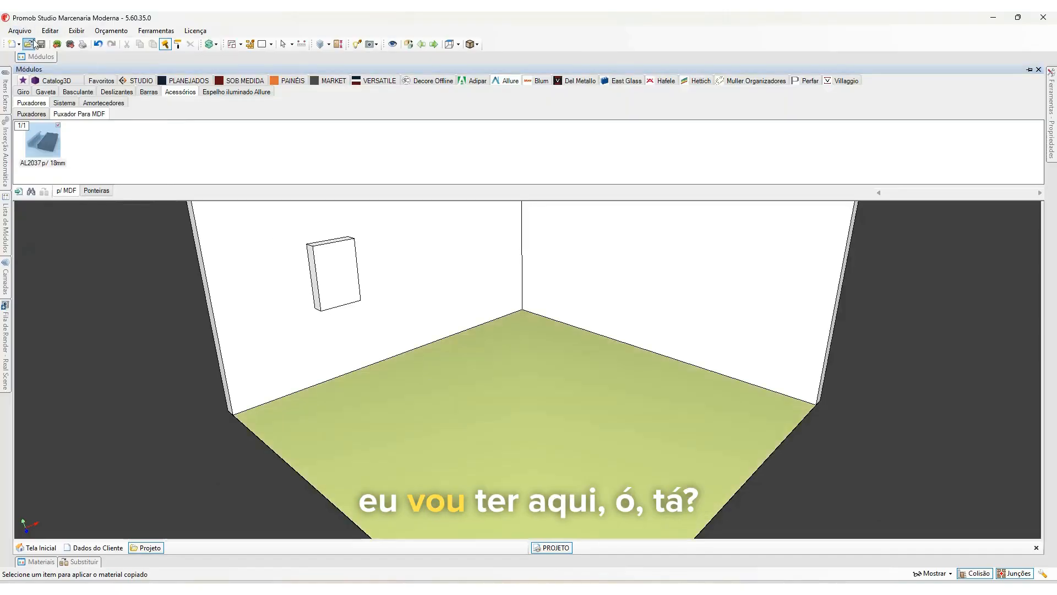
left_click(49, 31)
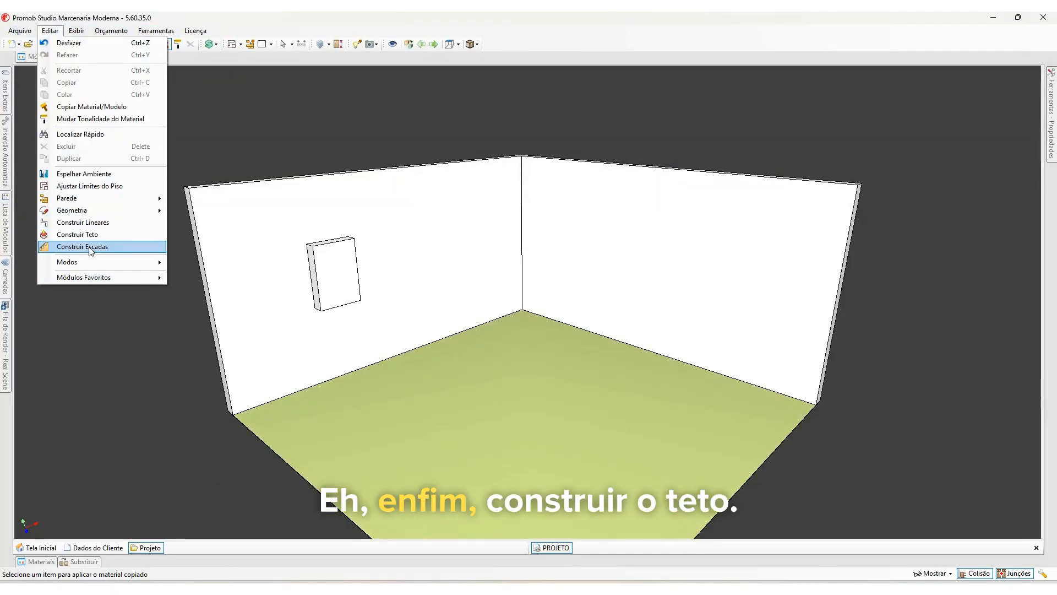
left_click(393, 219)
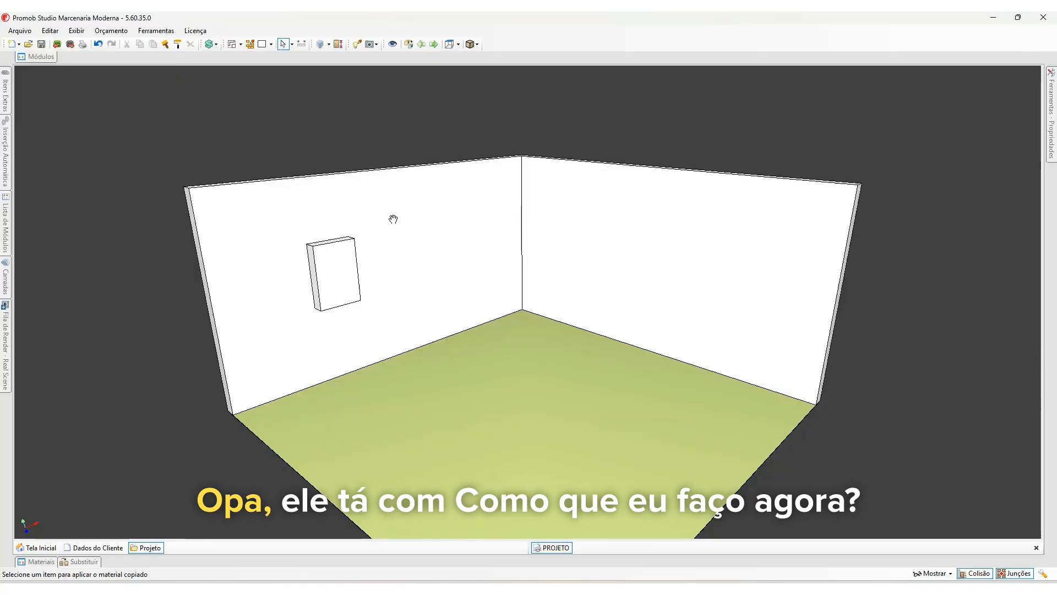
key("Left")
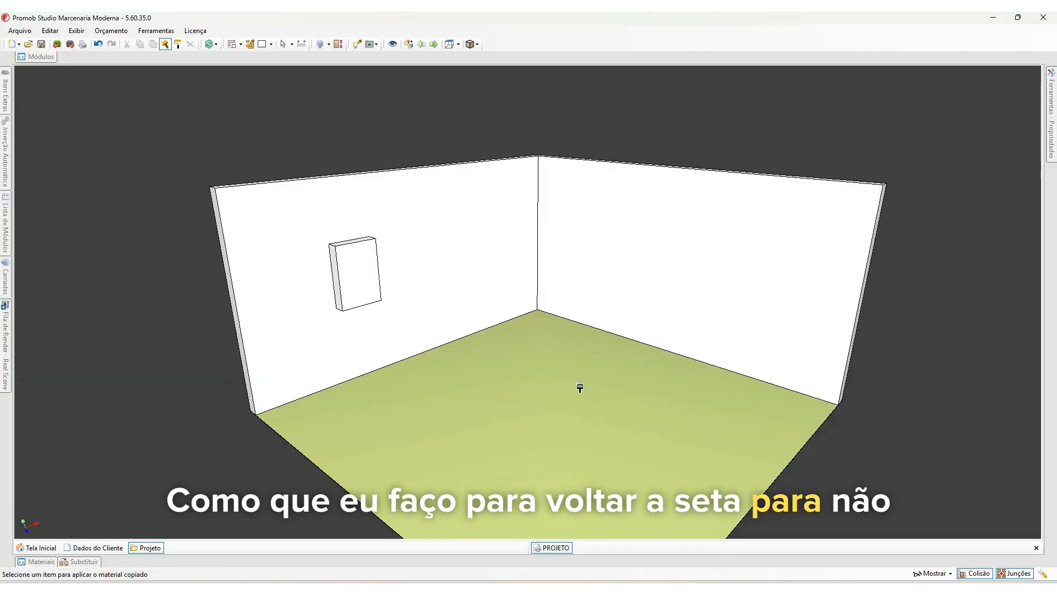
- Cancel applying the material to the wall geometry, return to the selection arrow and undo the floor's green painting
left_click(350, 267)
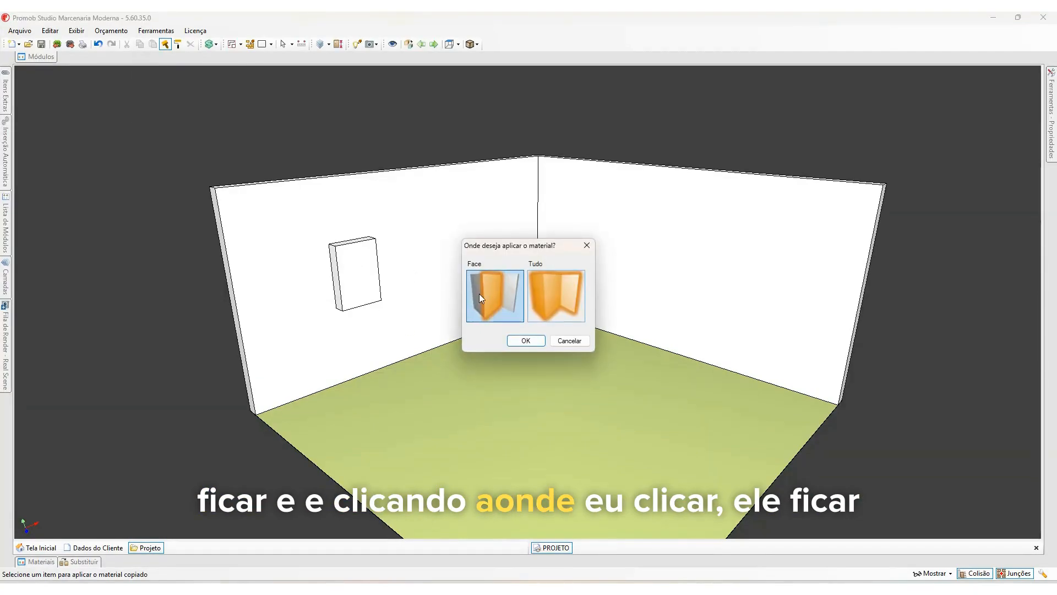
left_click(585, 243)
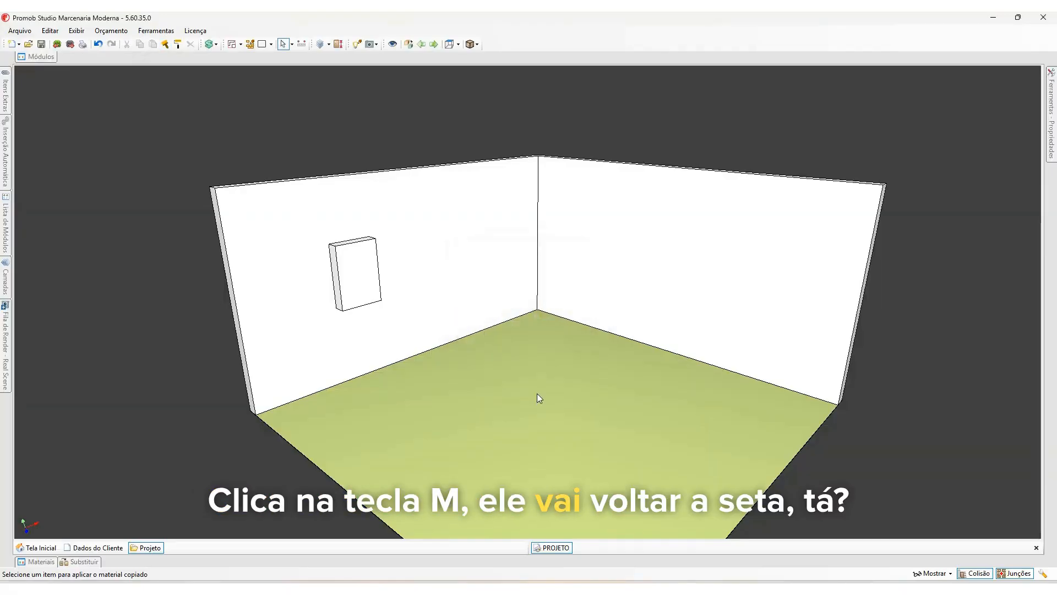
left_click(98, 44)
- Delete the rectangular geometry from the wall
left_click(356, 273)
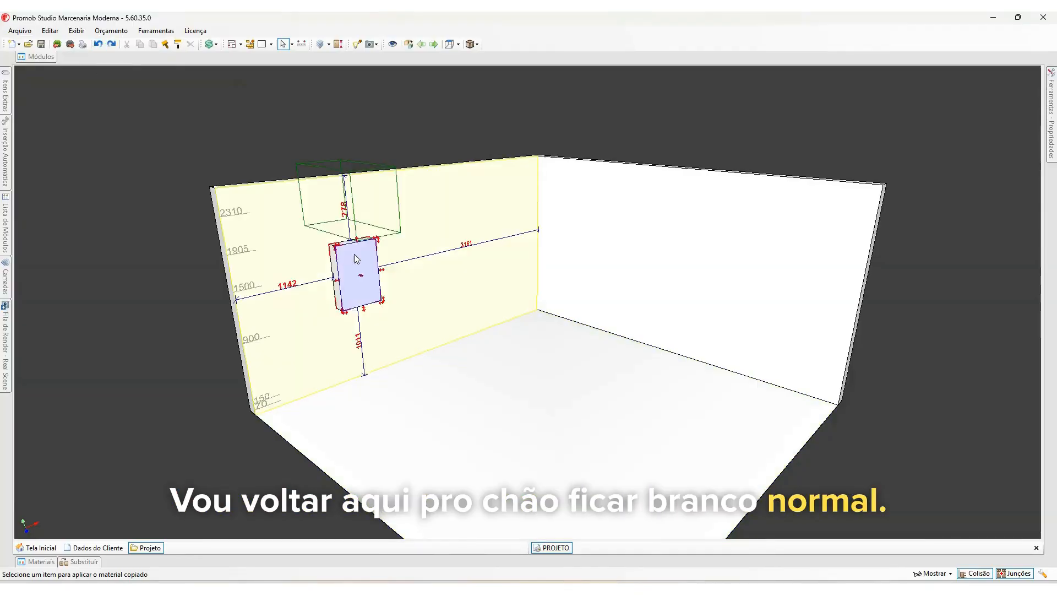
key("Delete")
left_click(358, 261)
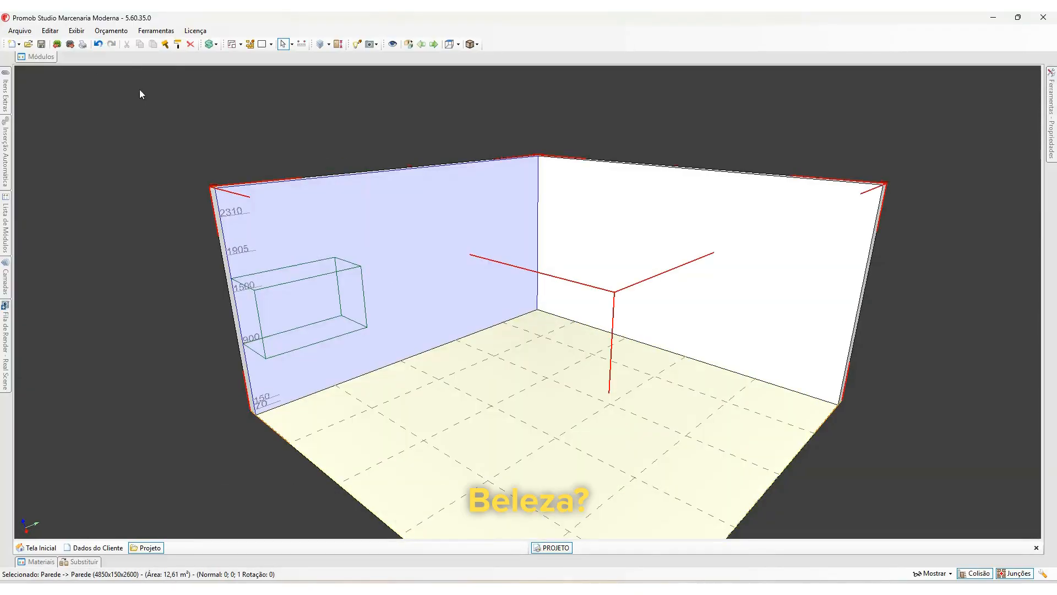
- Construct a ceiling over the room
left_click(50, 31)
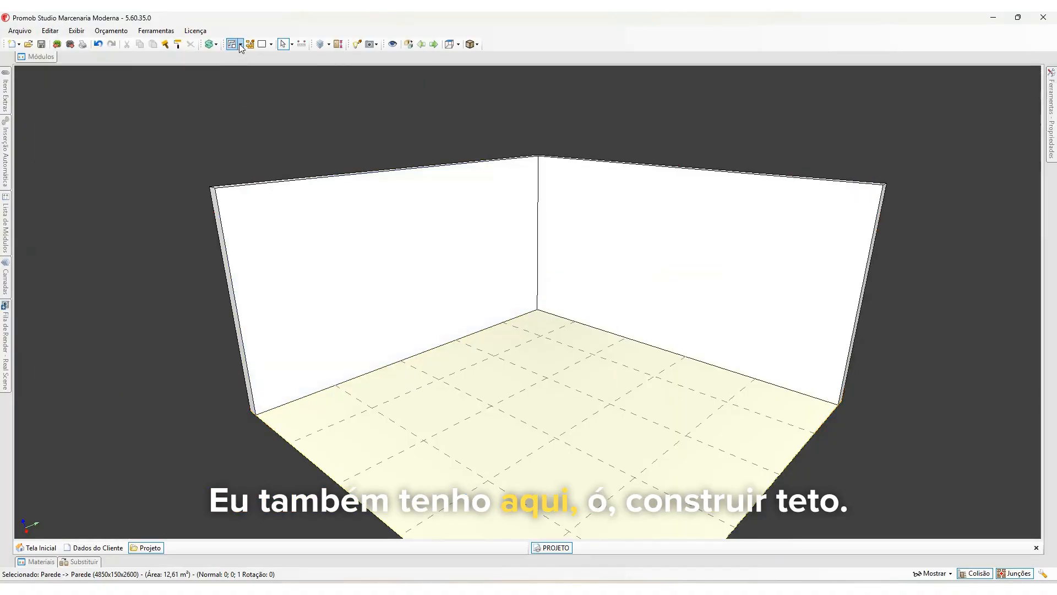
left_click(241, 44)
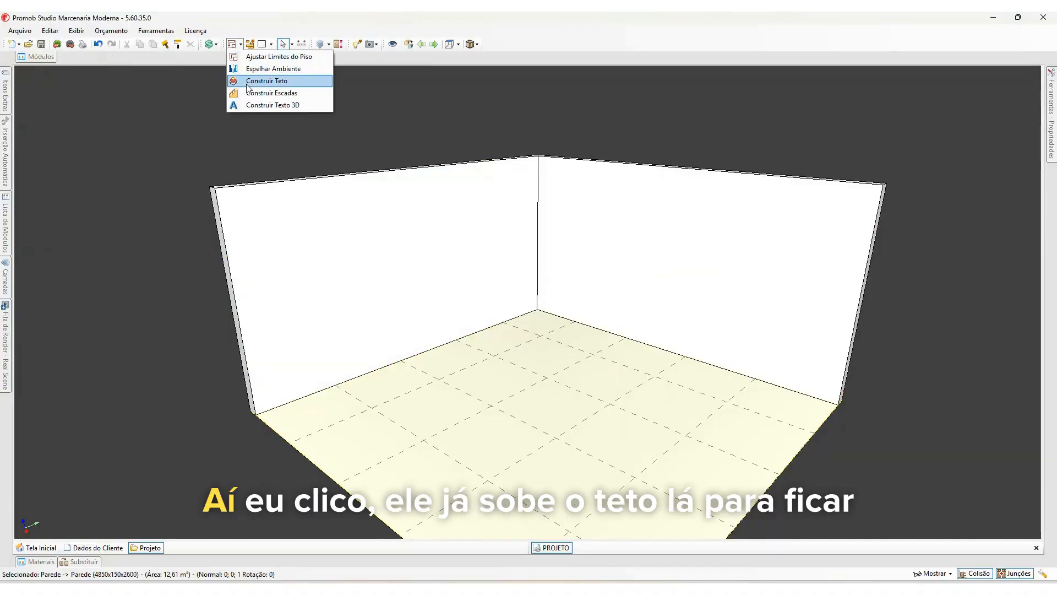
left_click(266, 81)
mouse_move(432, 220)
right_mouse_down()
mouse_move(468, 170)
mouse_move(499, 219)
mouse_move(478, 147)
mouse_move(441, 229)
right_mouse_up()
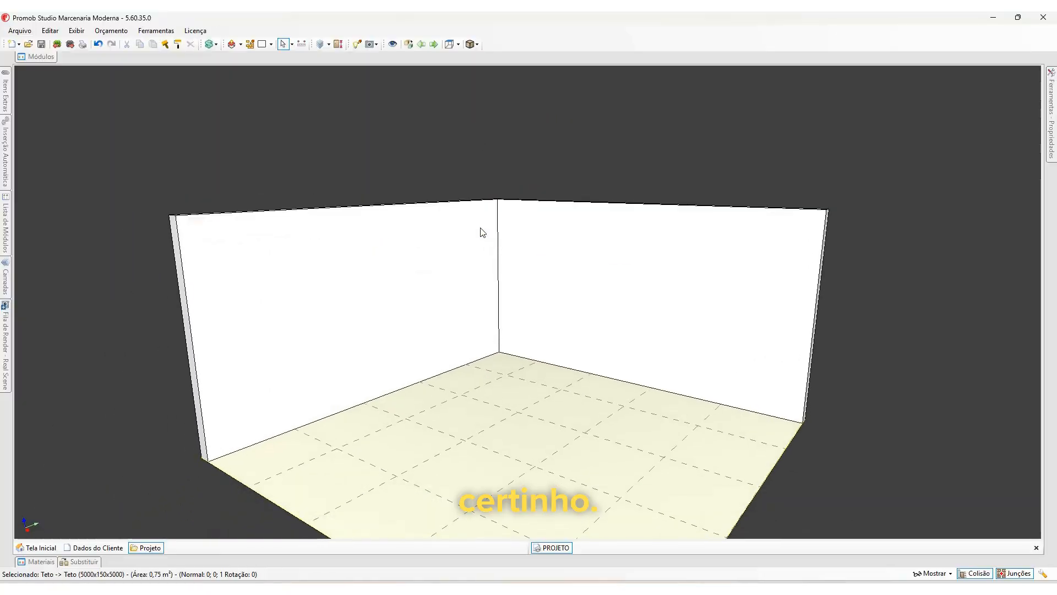
left_click(50, 30)
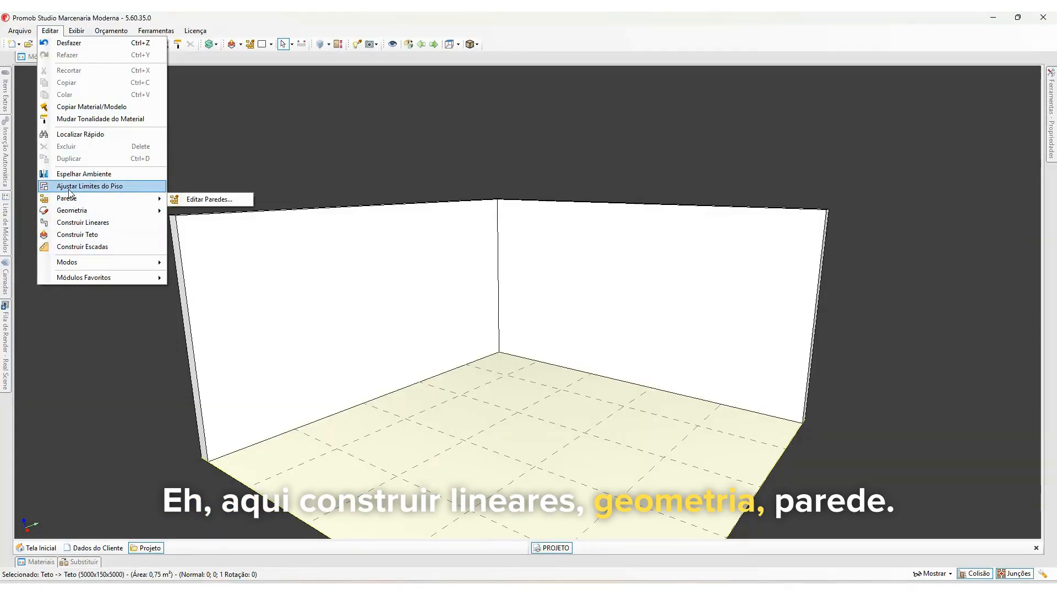
left_click(78, 234)
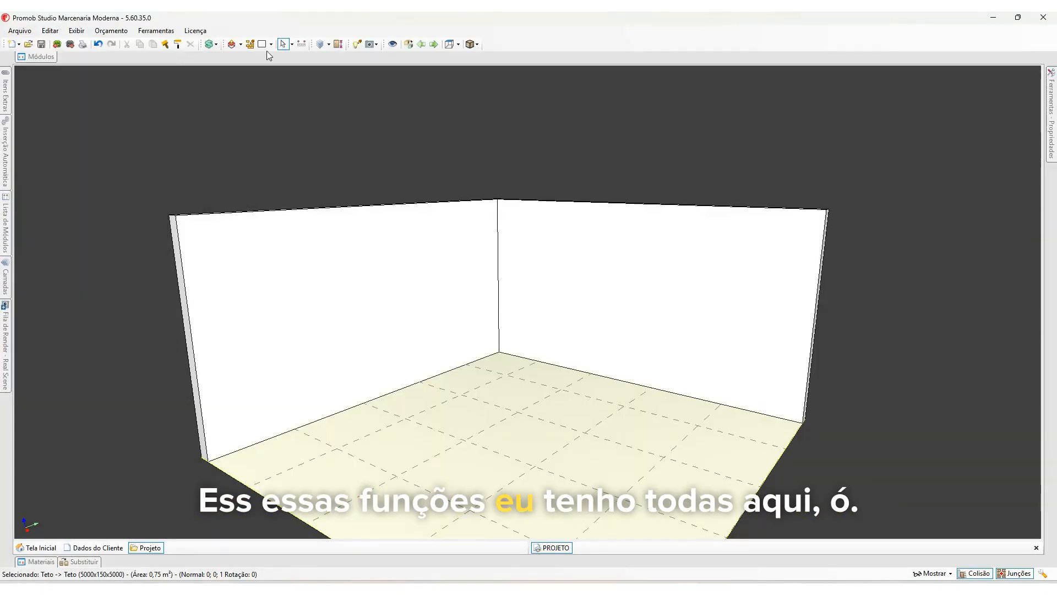
left_click(240, 45)
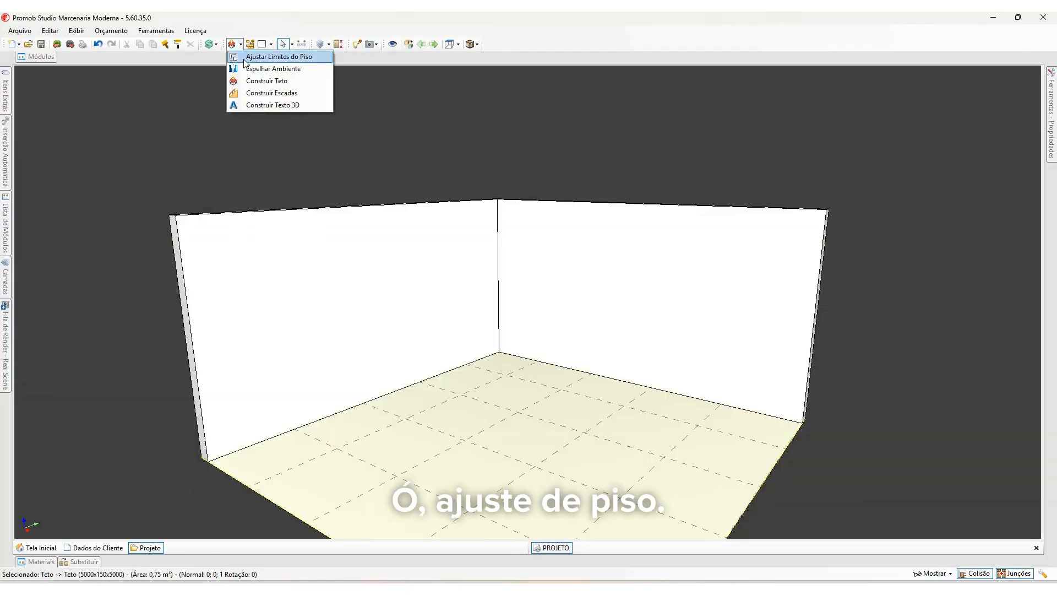
- Lengthen the wall beyond the floor's edge and adjust the floor limits to fit the walls
left_click(472, 236)
right_click_drag(472, 236, 711, 364)
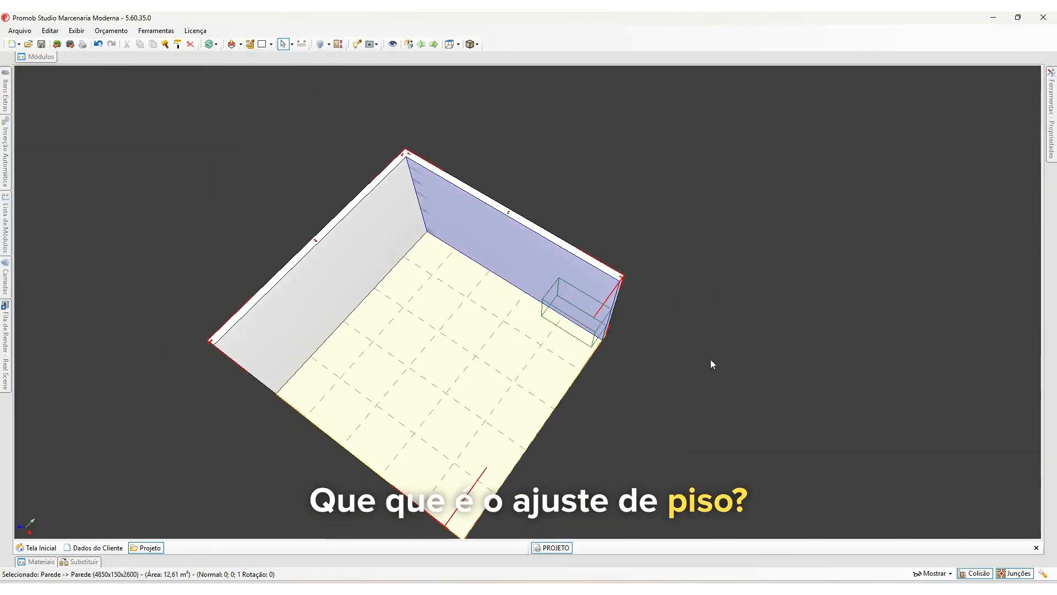
left_click(626, 278)
right_click_drag(629, 279, 534, 385)
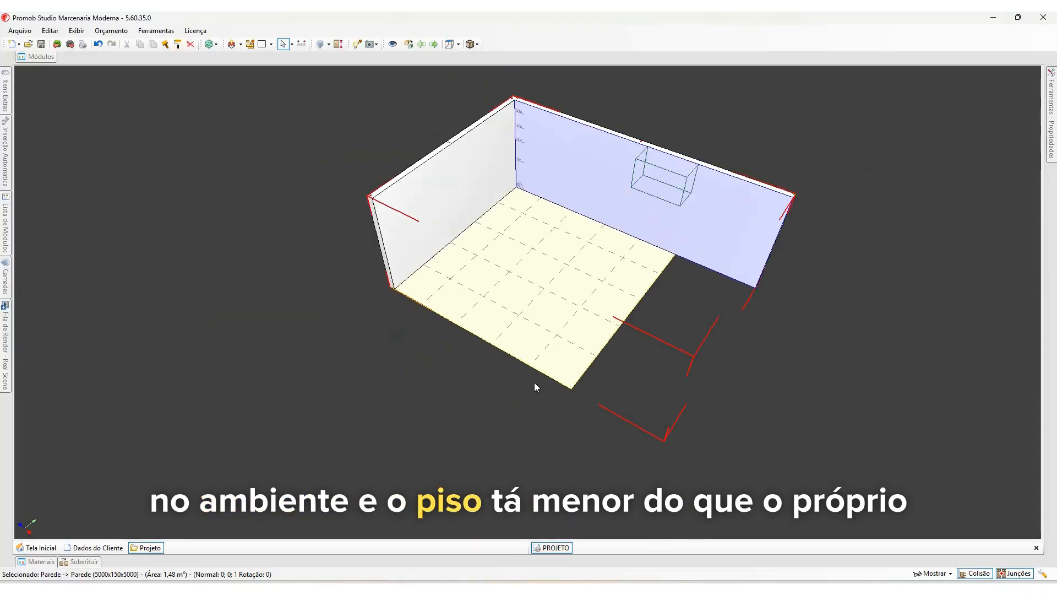
left_click(241, 45)
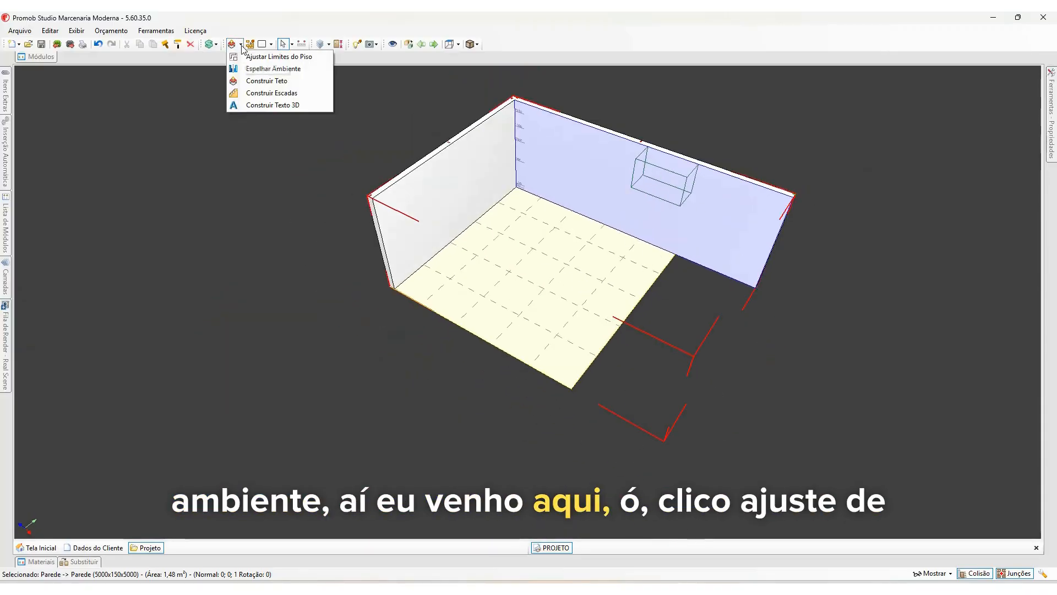
left_click(275, 57)
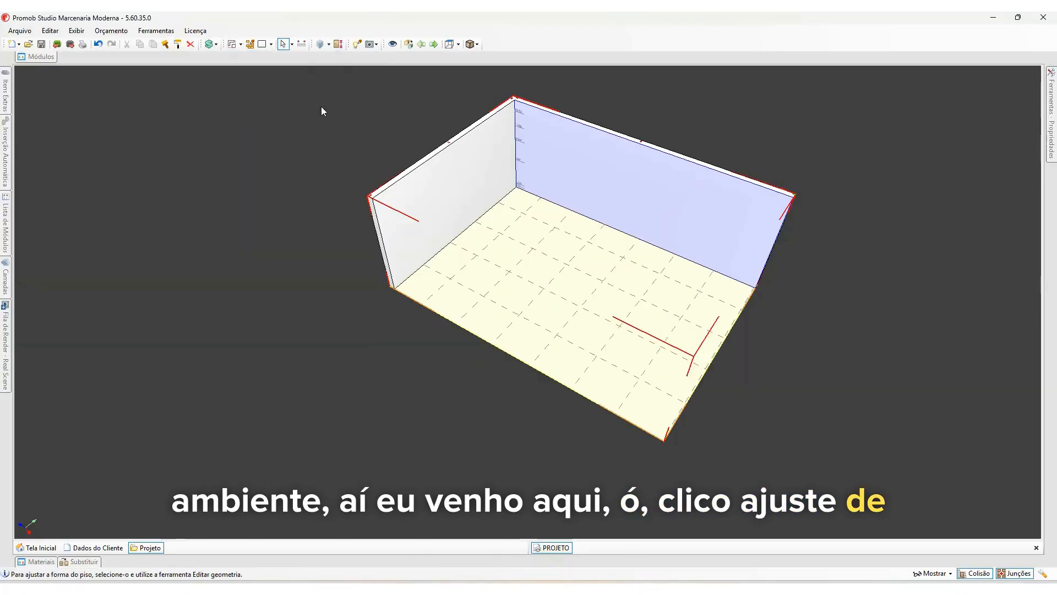
- Switch the room view from perspective to orthogonal and look over the budget commands
left_click(241, 45)
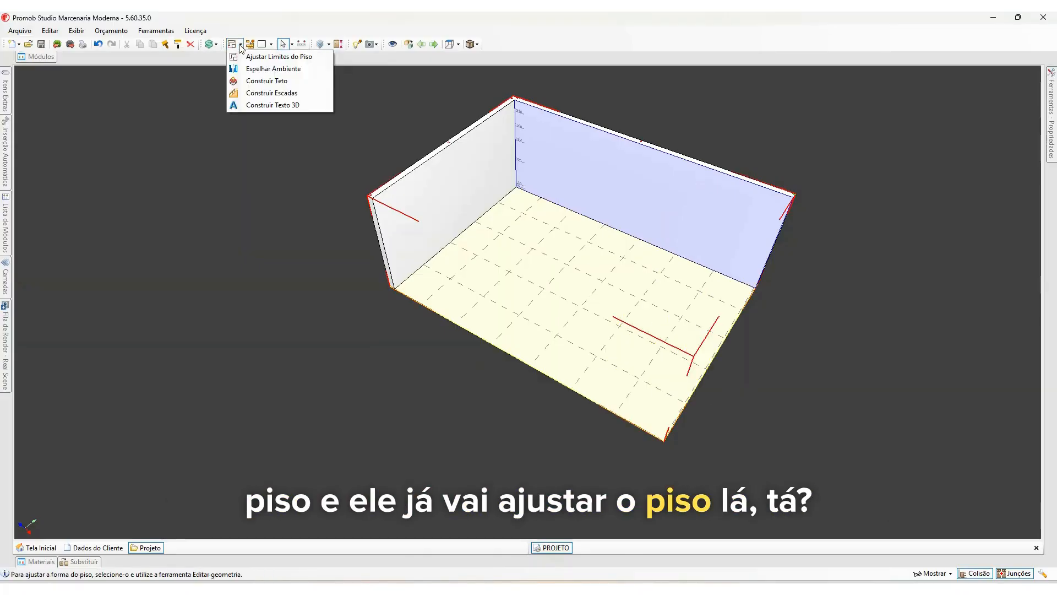
left_click(81, 33)
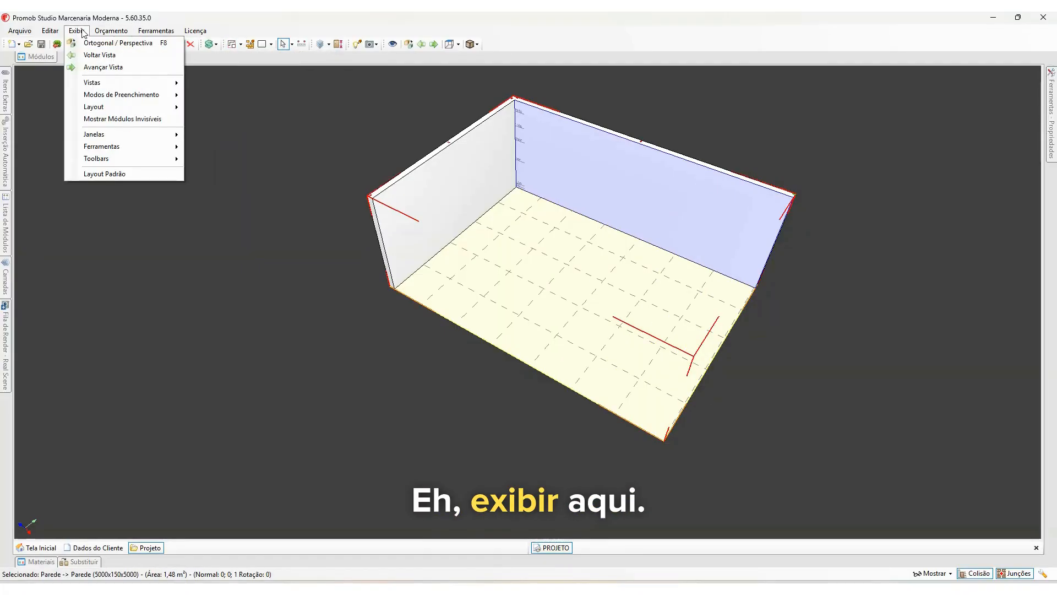
left_click(84, 43)
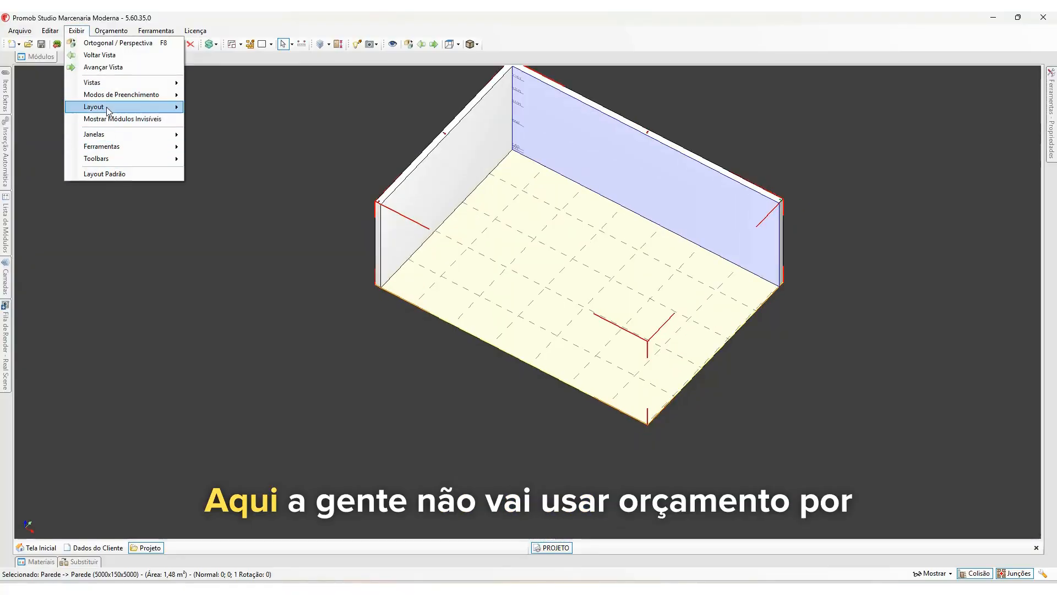
mouse_move(107, 35)
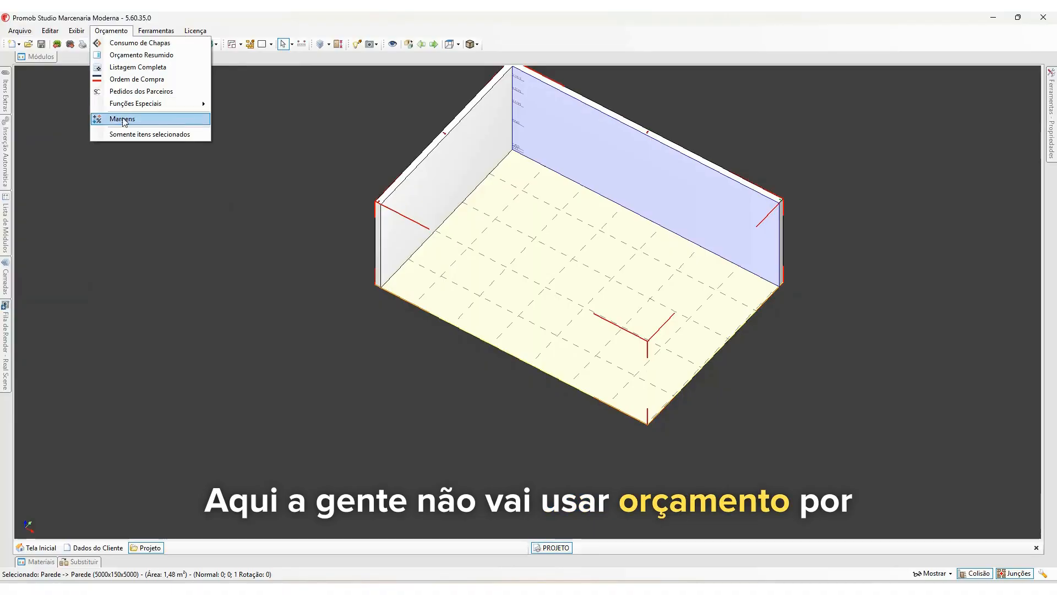
mouse_move(153, 32)
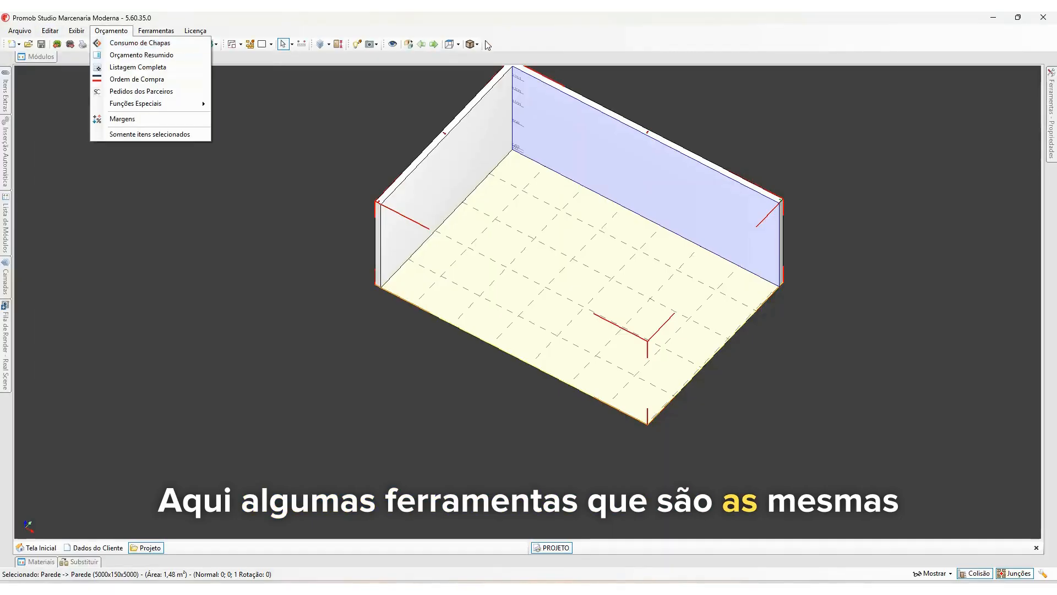
- Look over the licence options, deselect the wall and return the room view to perspective
mouse_move(195, 33)
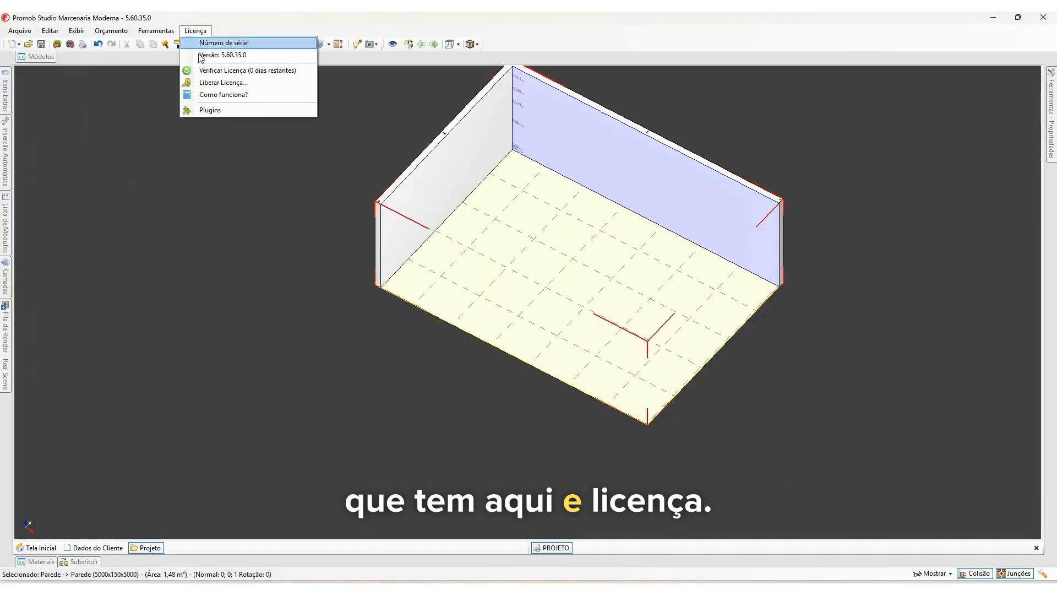
left_click(257, 204)
middle_click_drag(668, 200, 550, 266)
right_click_drag(550, 265, 574, 231)
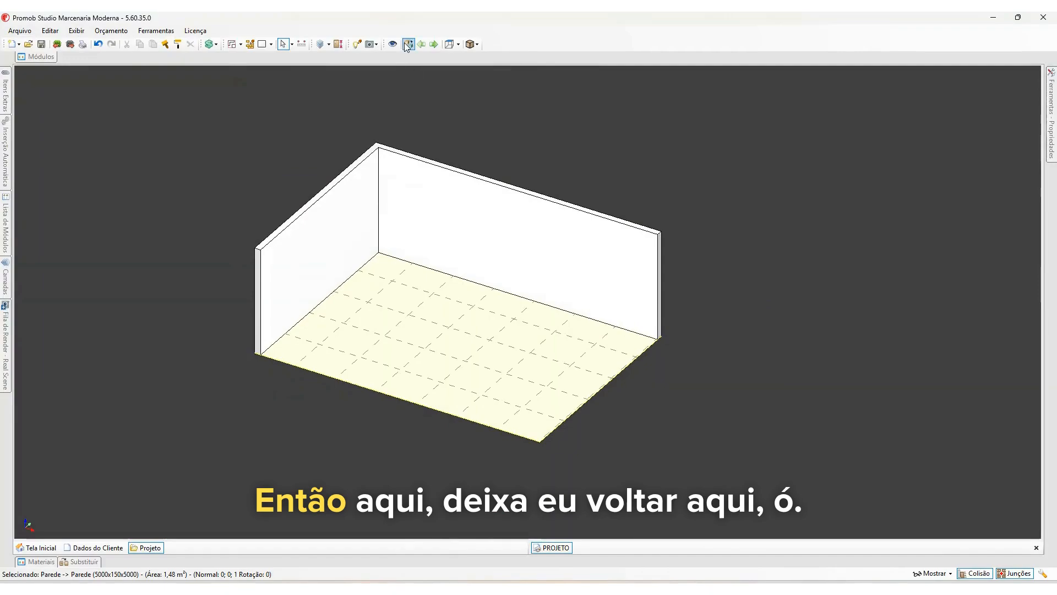
right_click_drag(429, 276, 432, 253)
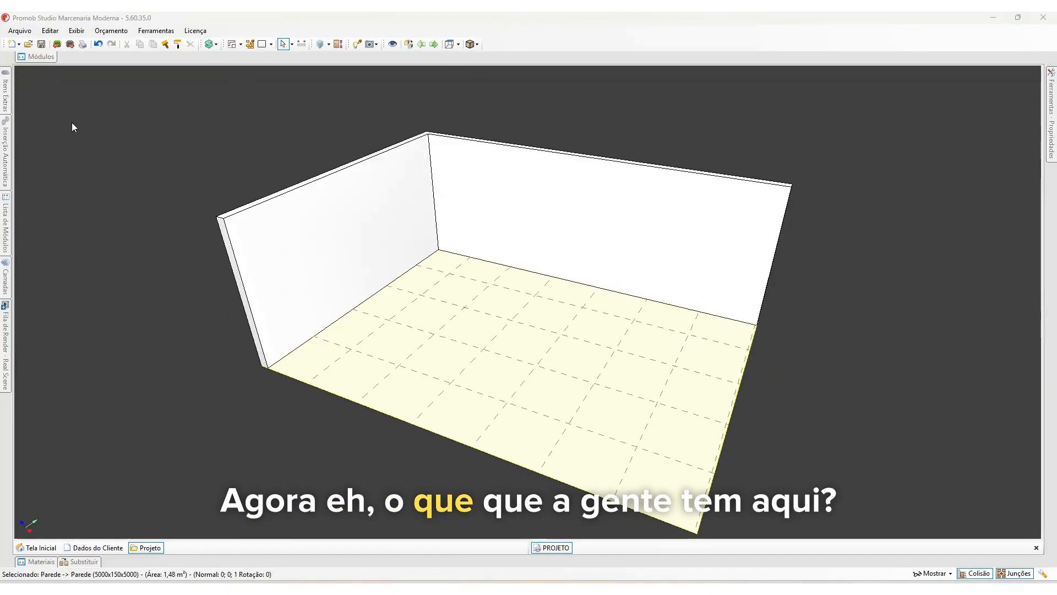
- Examine the commands for creating and opening a project, closing the file browser without choosing a file
left_click(20, 31)
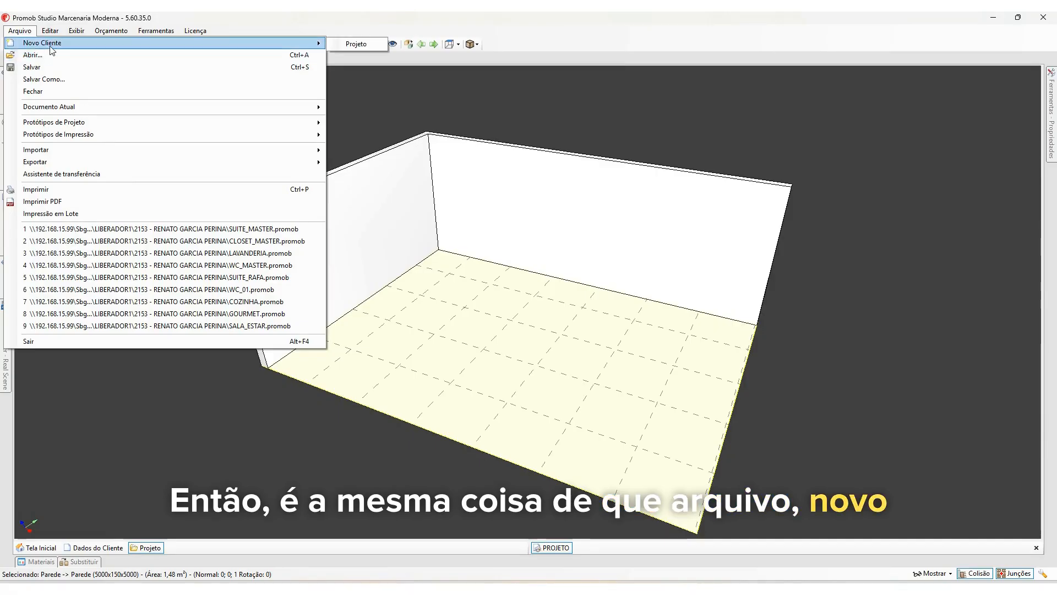
left_click(28, 34)
left_click(28, 44)
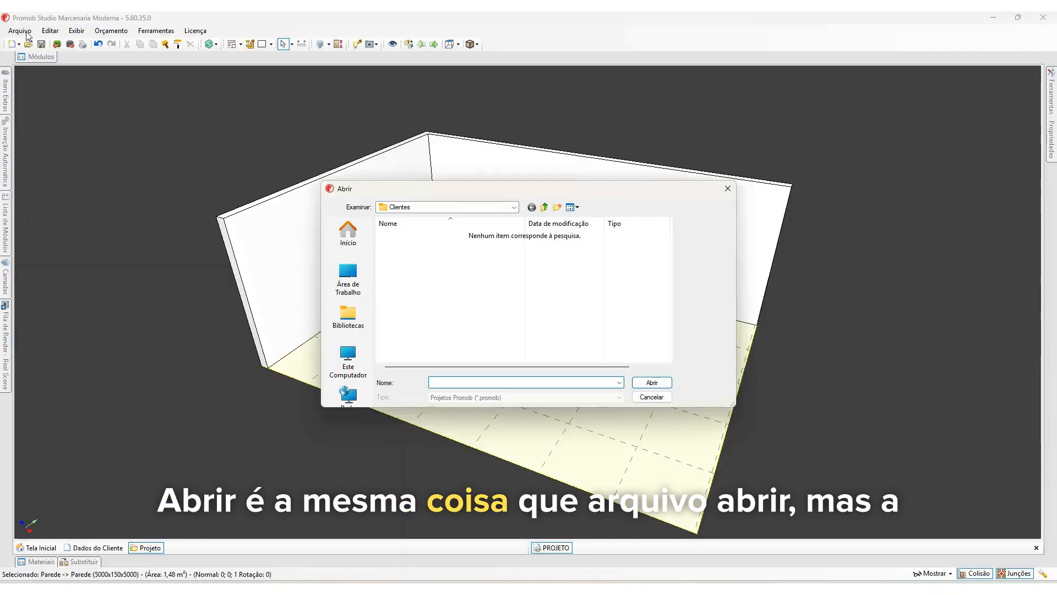
key("Escape")
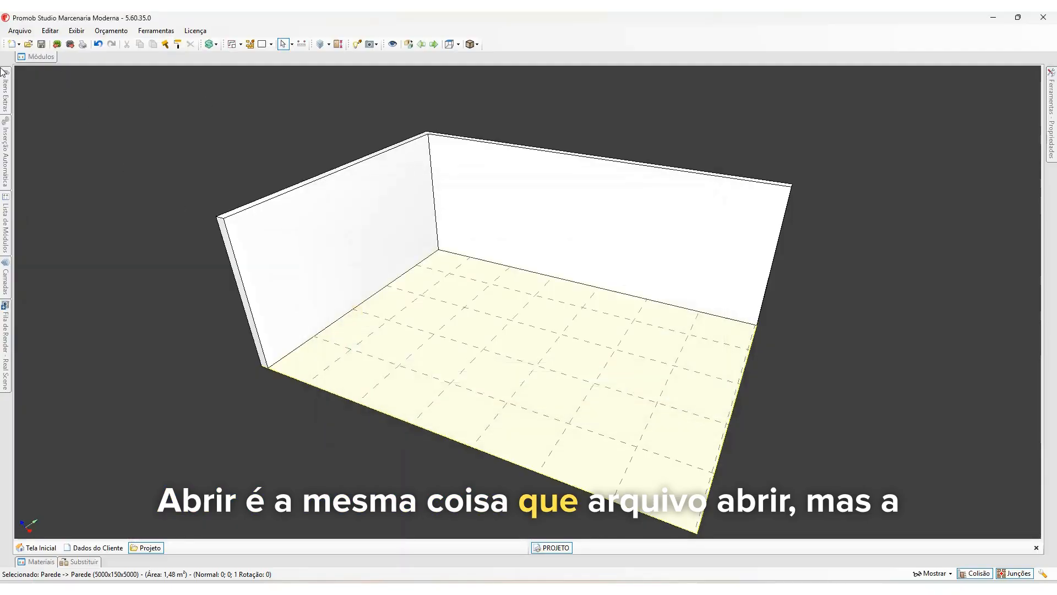
left_click(19, 32)
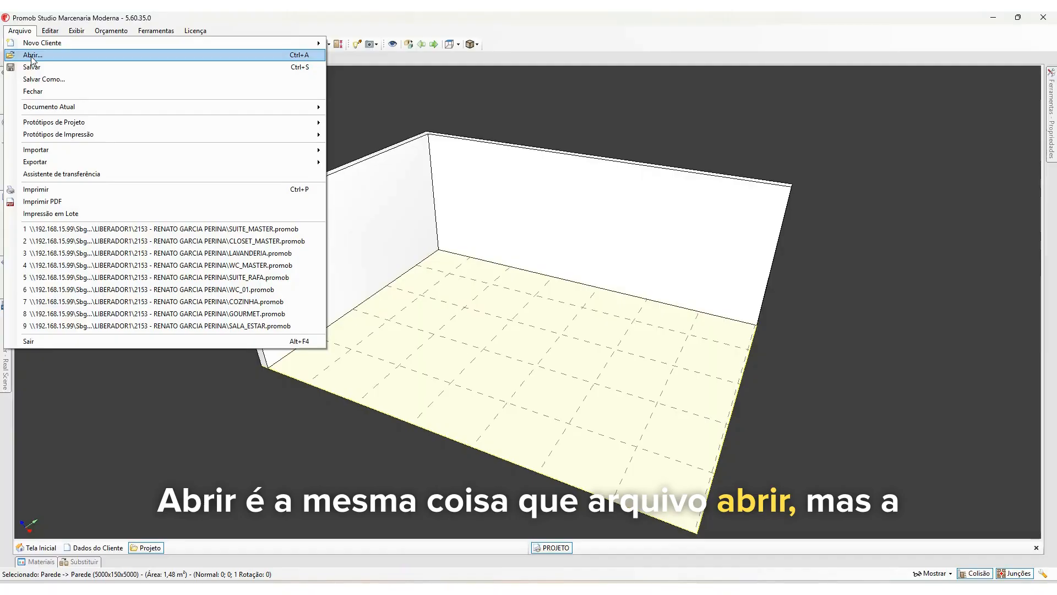
key("Escape")
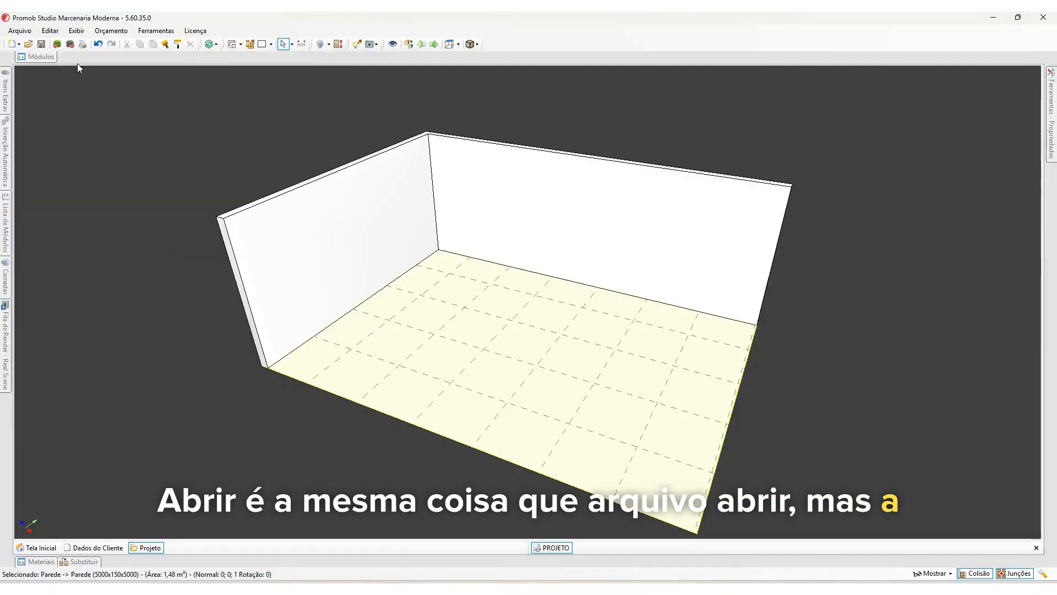
left_click(20, 30)
left_click(28, 59)
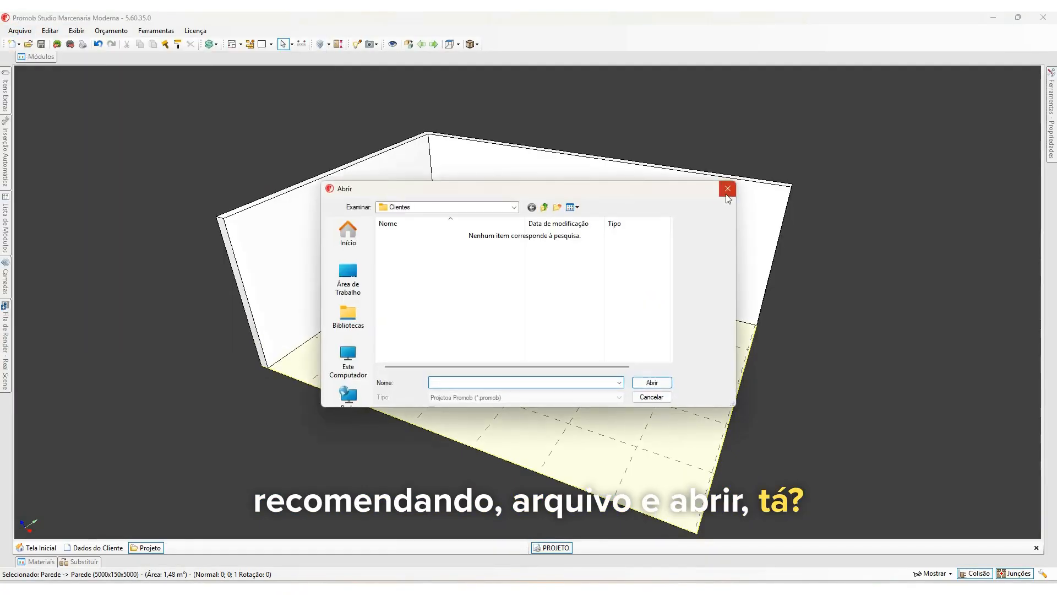
left_click(729, 187)
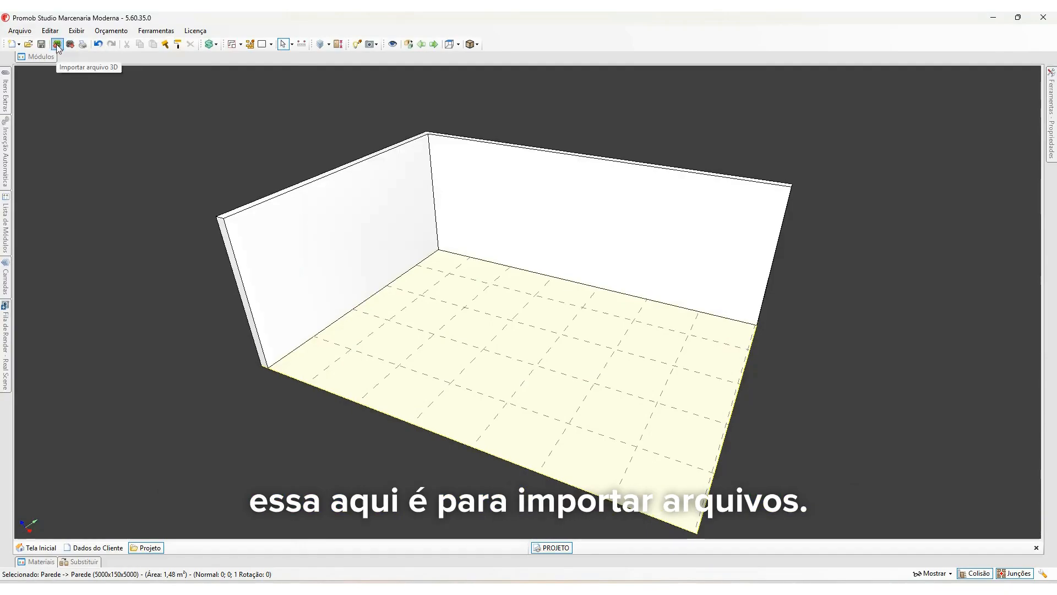
- Undo the floor limit adjustment and the wall lengthening, and look over the room construction commands
left_click(98, 44)
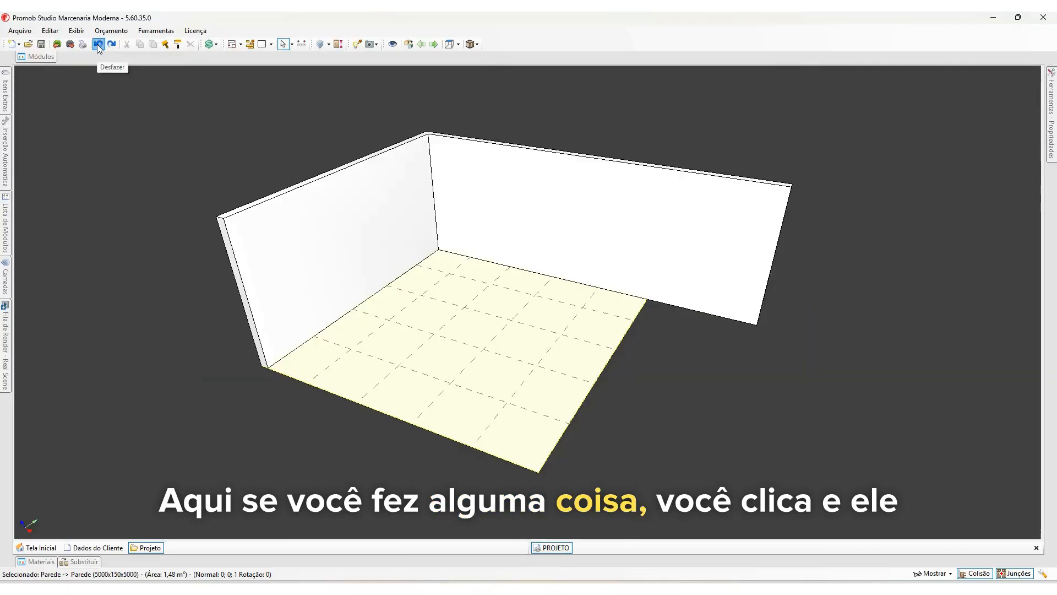
left_click(98, 44)
left_click(112, 45)
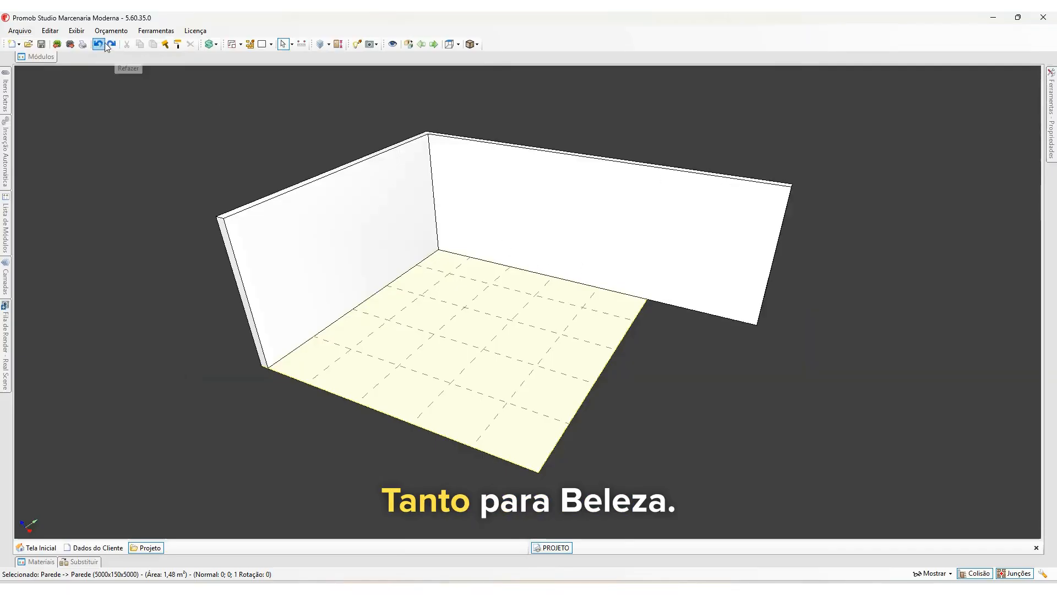
left_click(101, 44)
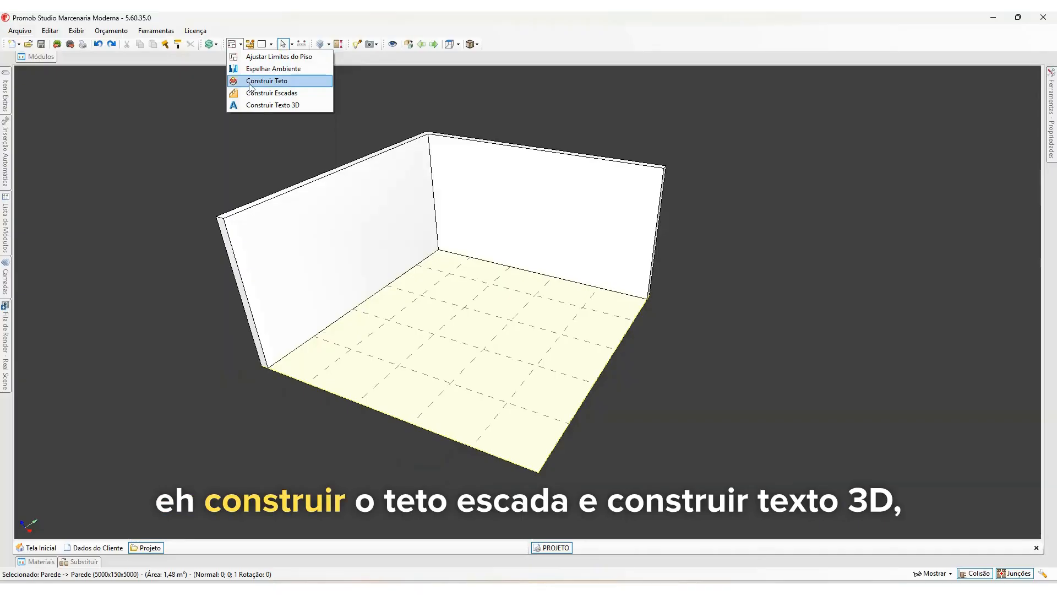
left_click(272, 105)
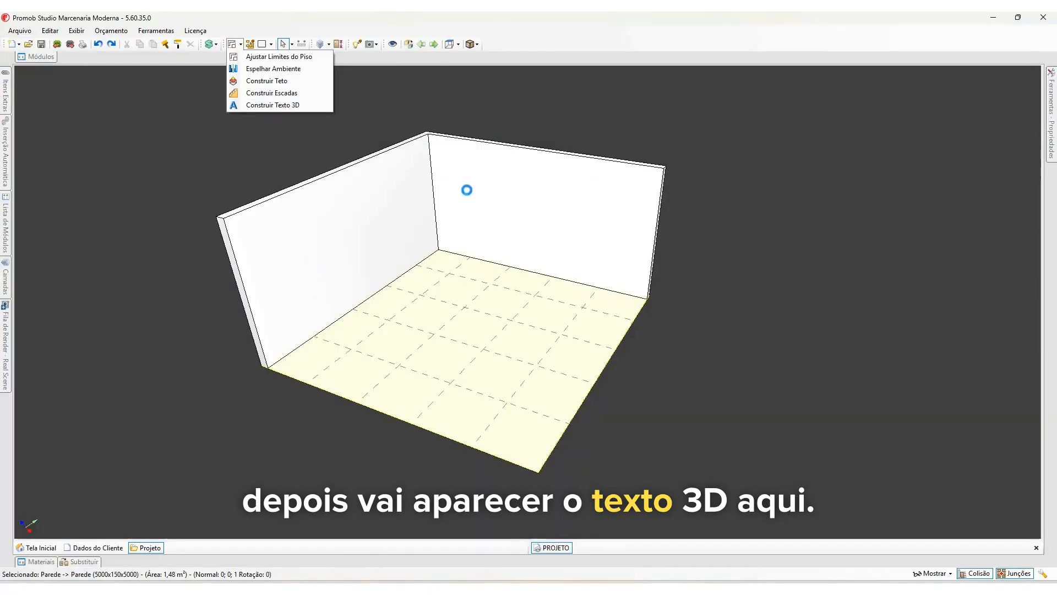
- Draw a connected run of six walls in the wall editor, stepping inward once and extending beyond the existing room
left_click(254, 48)
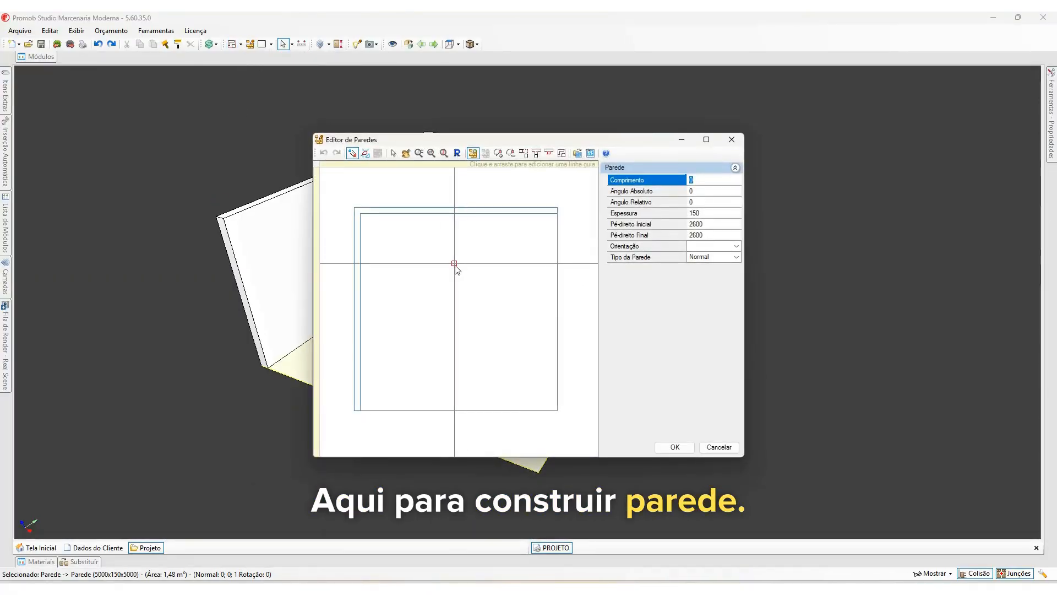
left_click(558, 412)
left_click(378, 373)
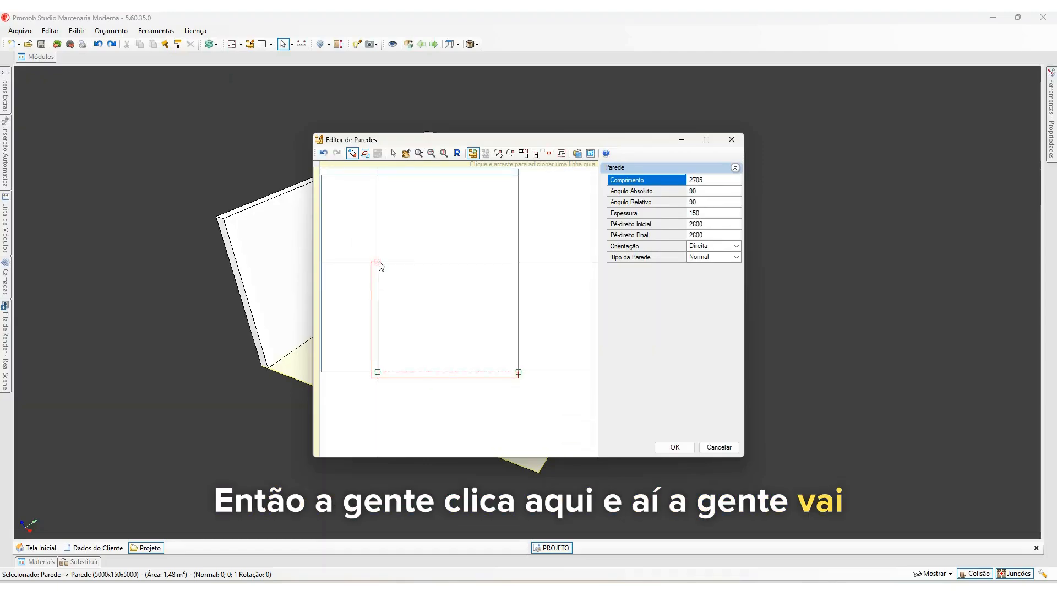
left_click(377, 262)
left_click(440, 262)
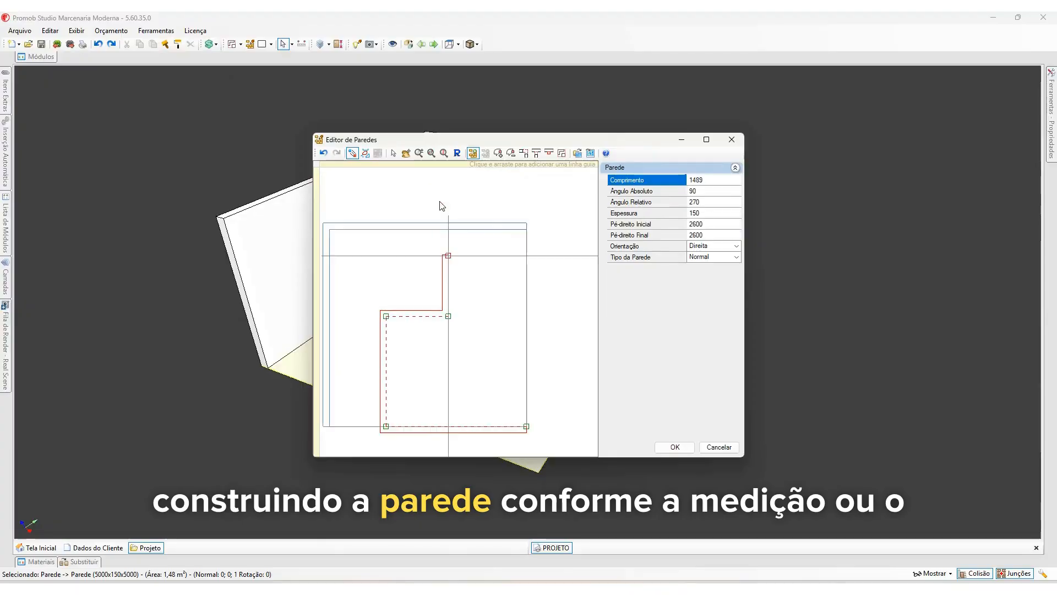
left_click(449, 256)
left_click(576, 257)
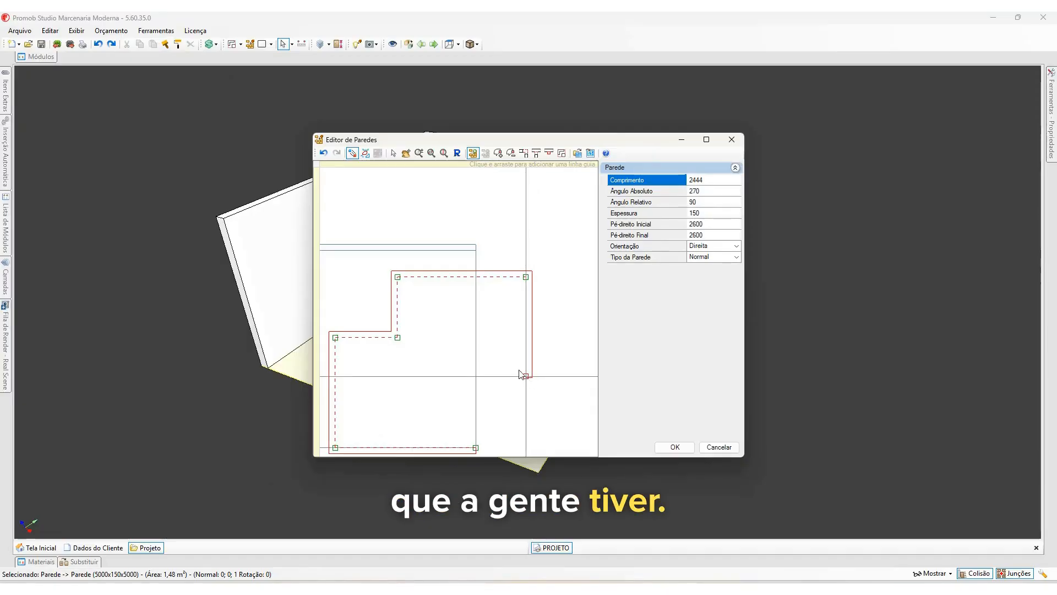
left_click(522, 375)
- Set the starting ceiling height of the new walls to 3000 and build them in the room
left_click(681, 226)
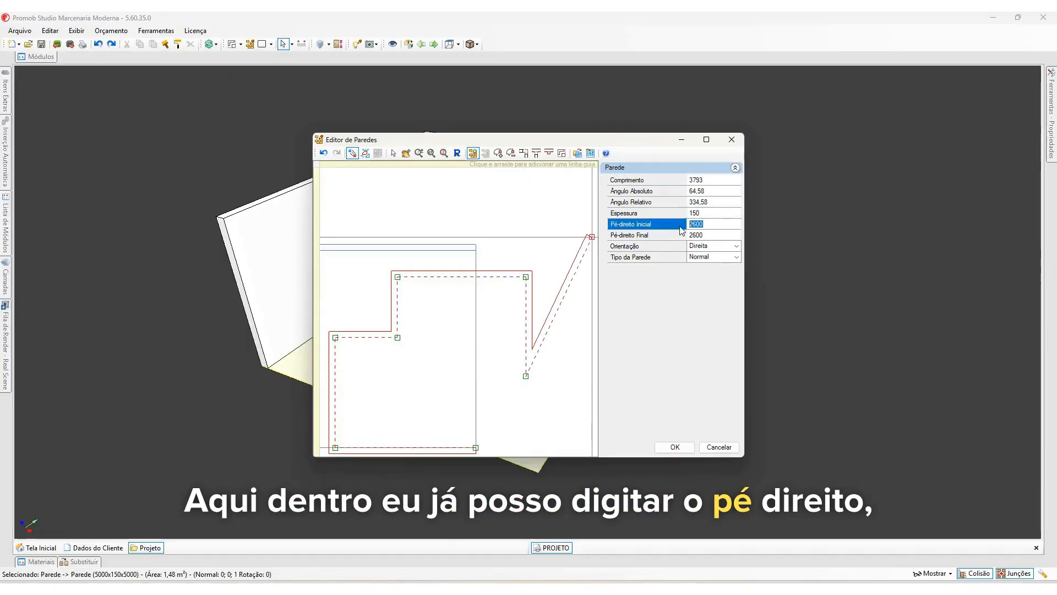
type("3000")
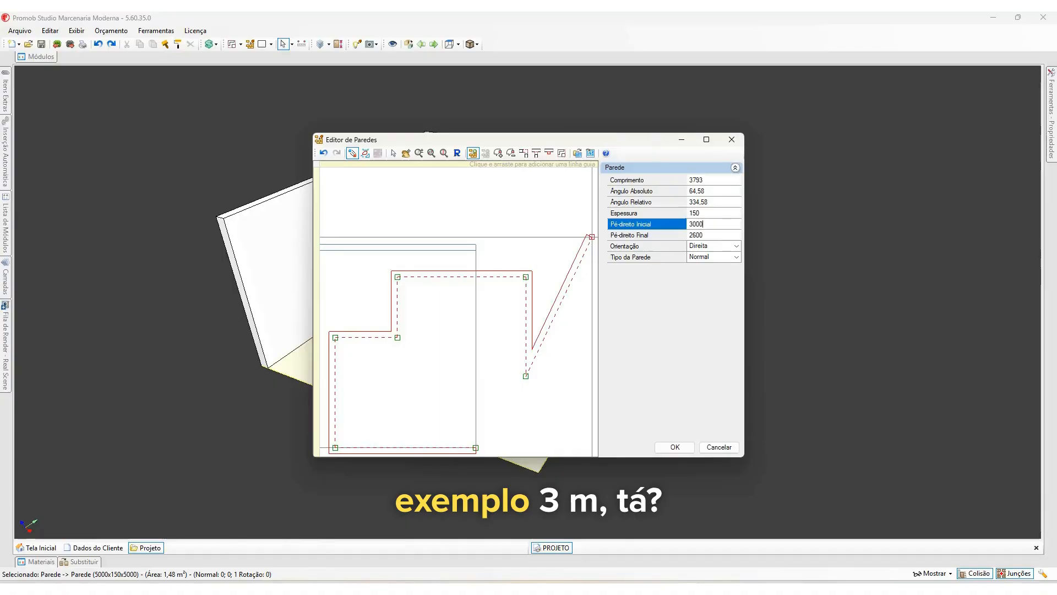
left_click(682, 227)
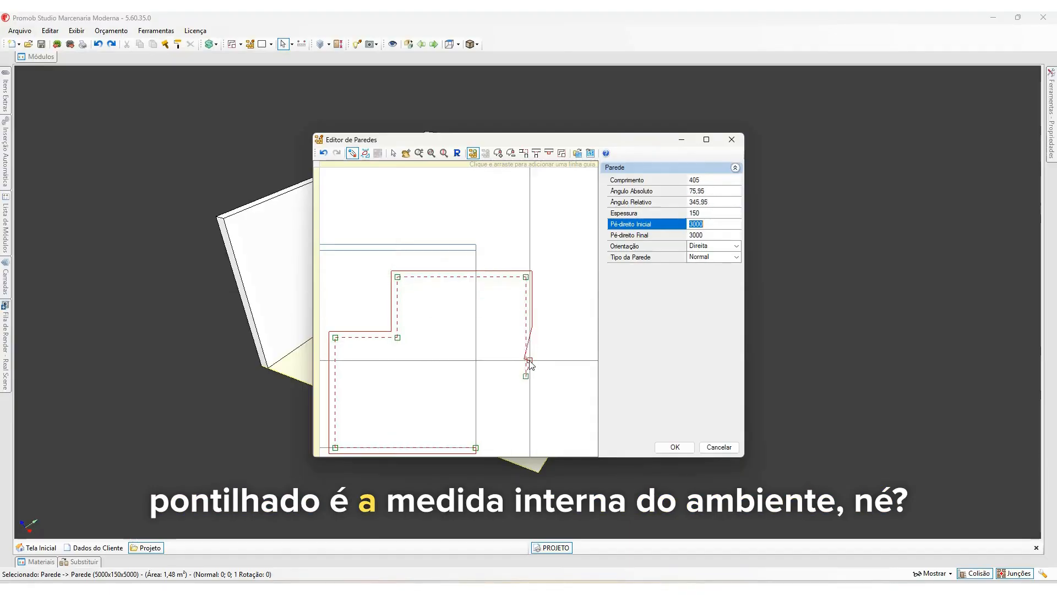
left_click(673, 446)
left_click(508, 337)
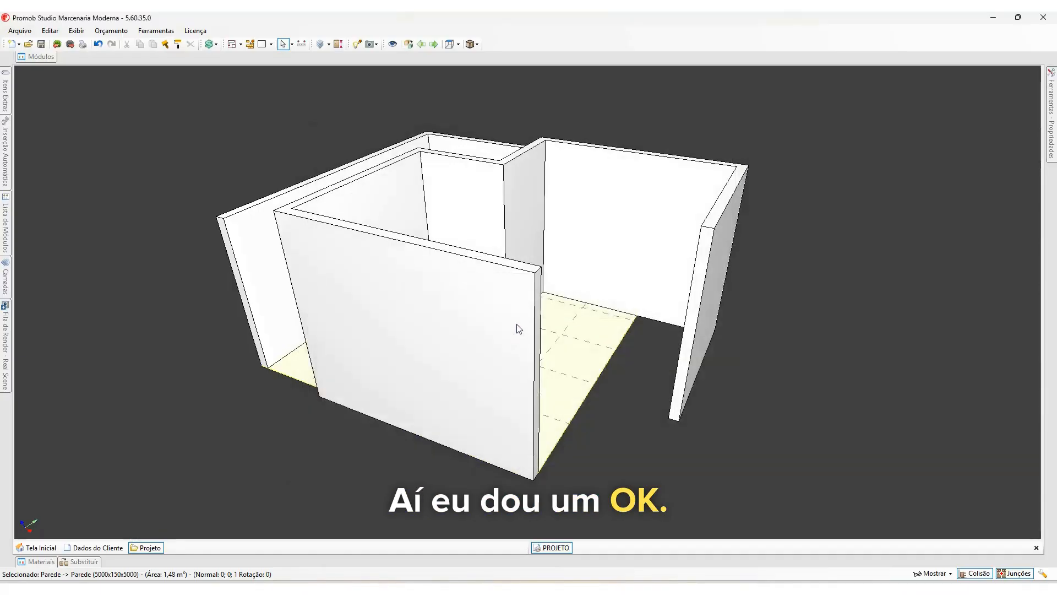
- Delete the newly built run of walls from the room
middle_click_drag(516, 329, 463, 243)
left_click(353, 284)
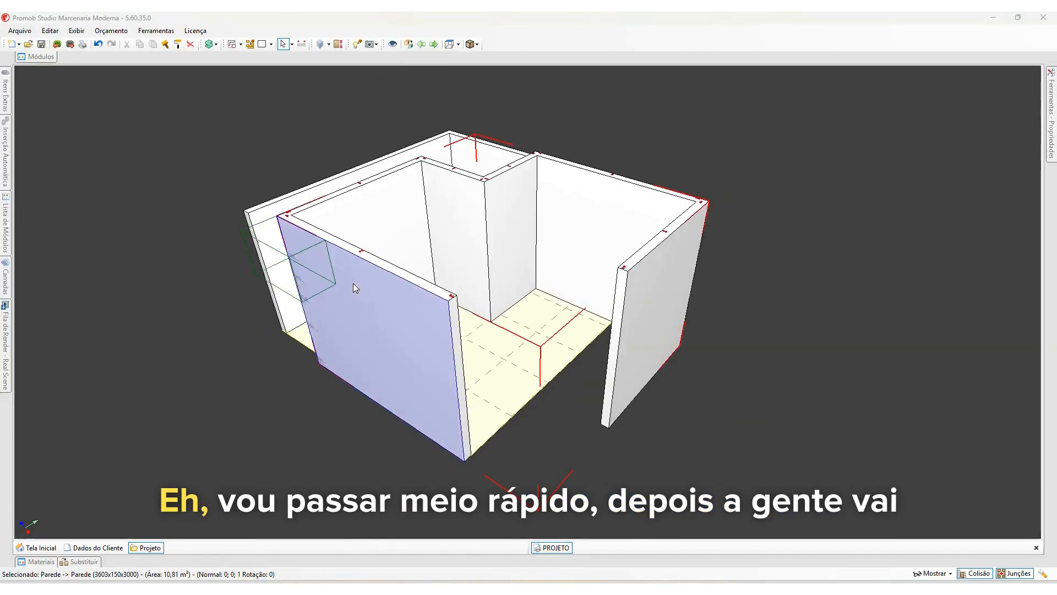
key("Delete")
double_click(526, 308)
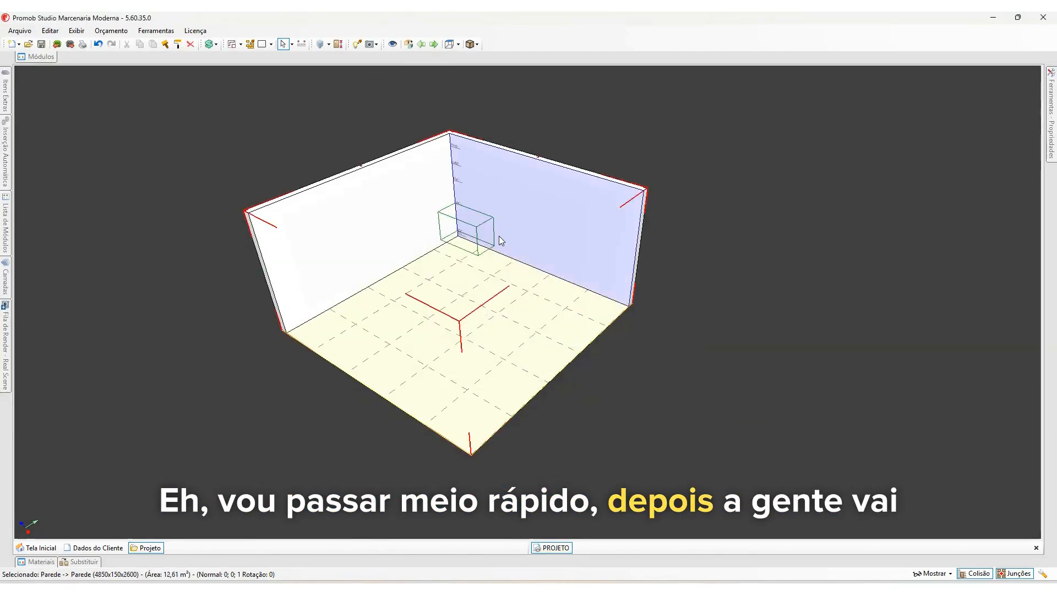
middle_click_drag(493, 241, 605, 266)
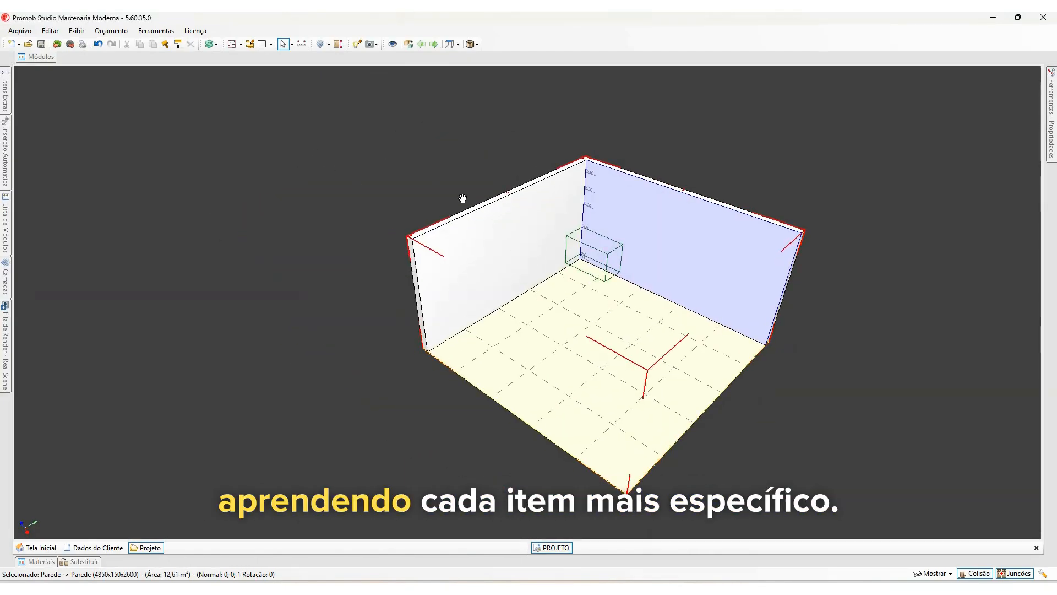
middle_click_drag(463, 199, 449, 196)
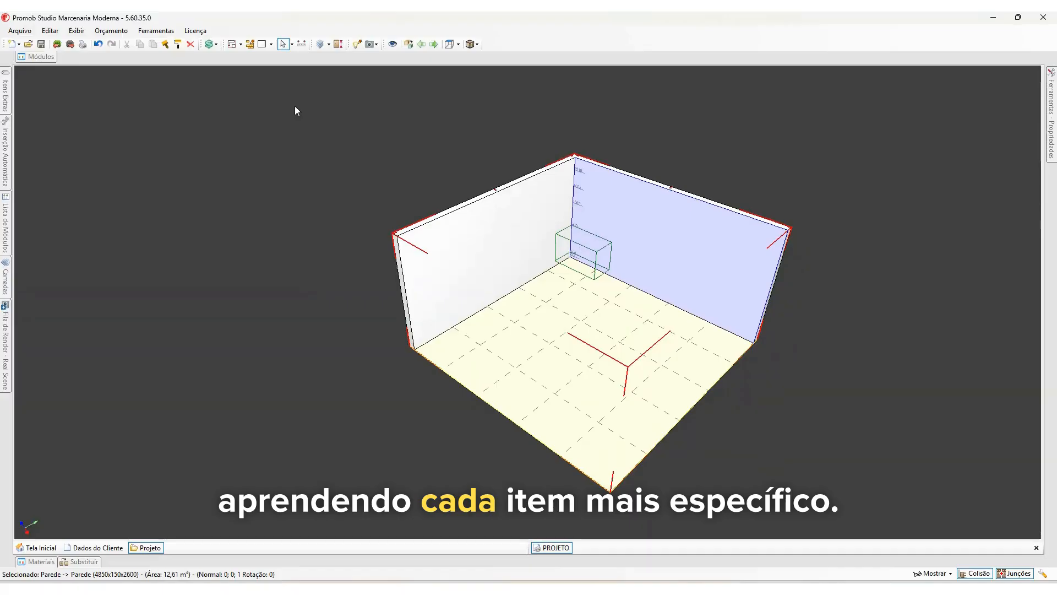
- Look over the geometry construction commands, from circular and rectangular shapes to linear elements
left_click(270, 45)
left_click(272, 44)
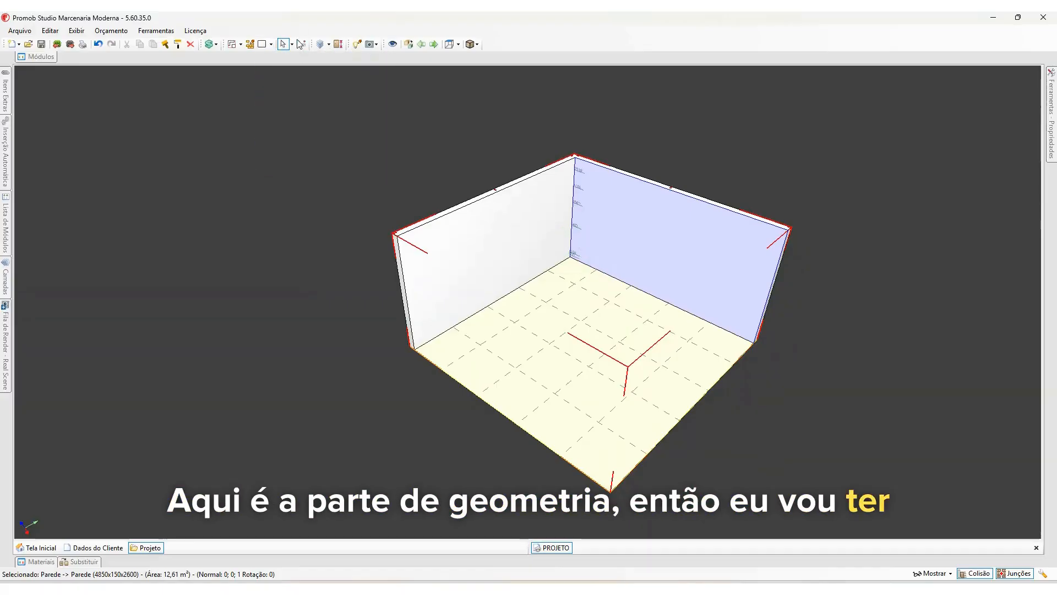
left_click(273, 45)
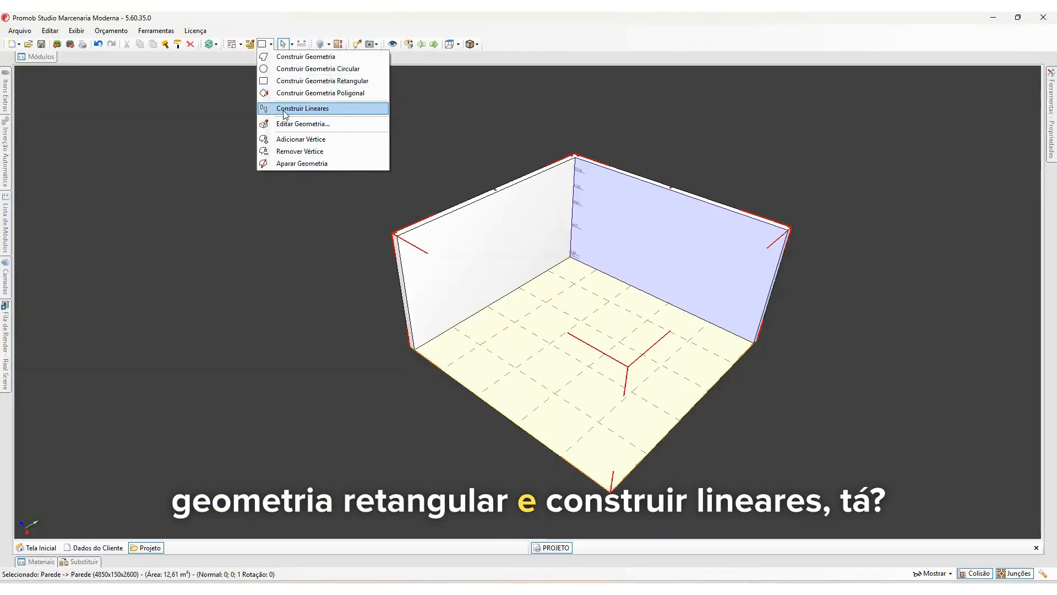
left_click(271, 44)
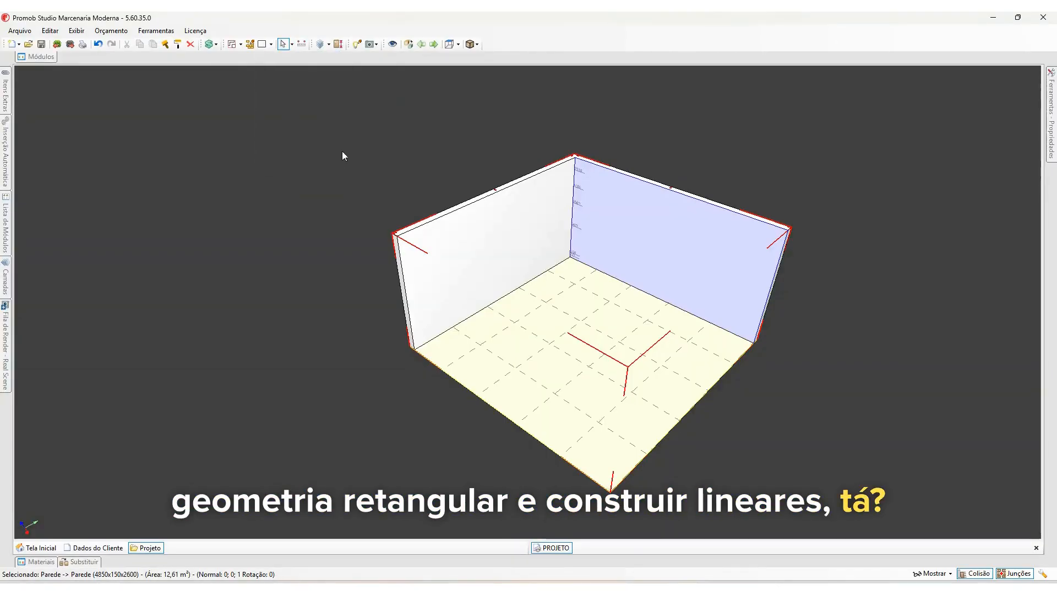
- Review the navigation tools and pan the room view with the Pan tool
left_click(291, 45)
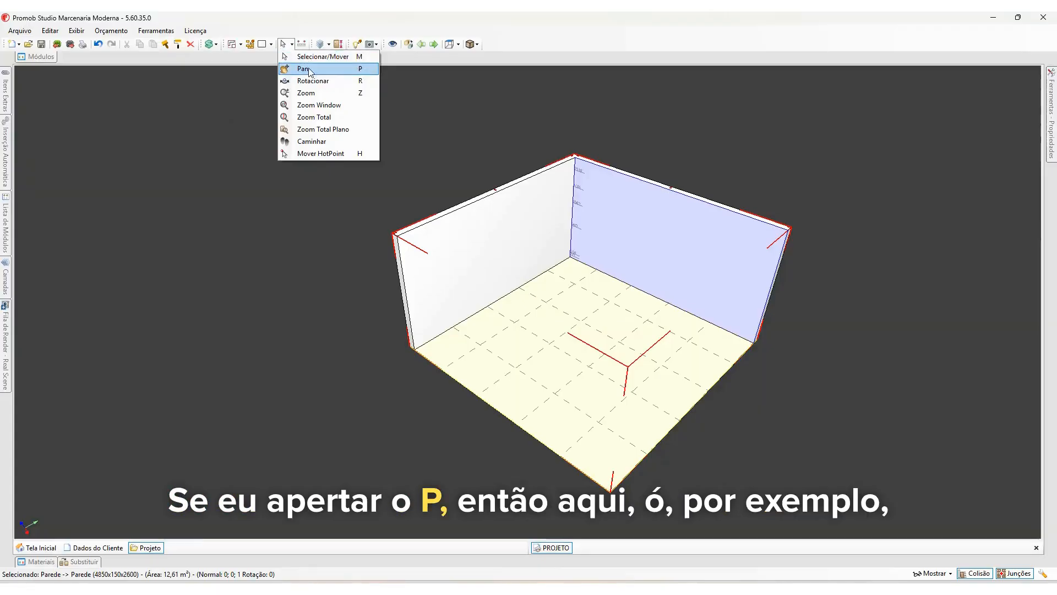
left_click(530, 229)
key("p")
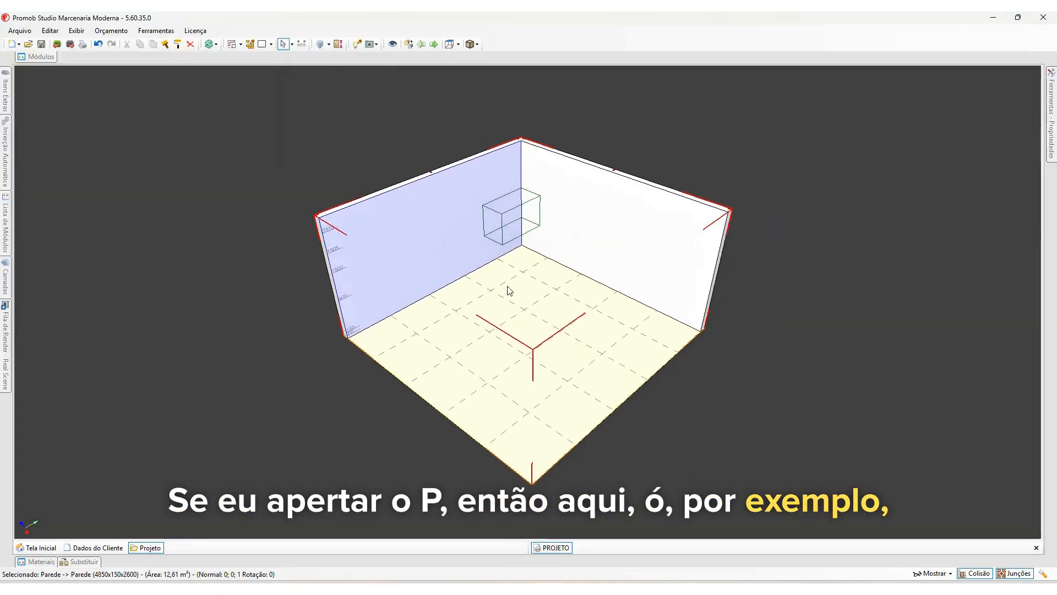
left_click_drag(510, 291, 537, 282)
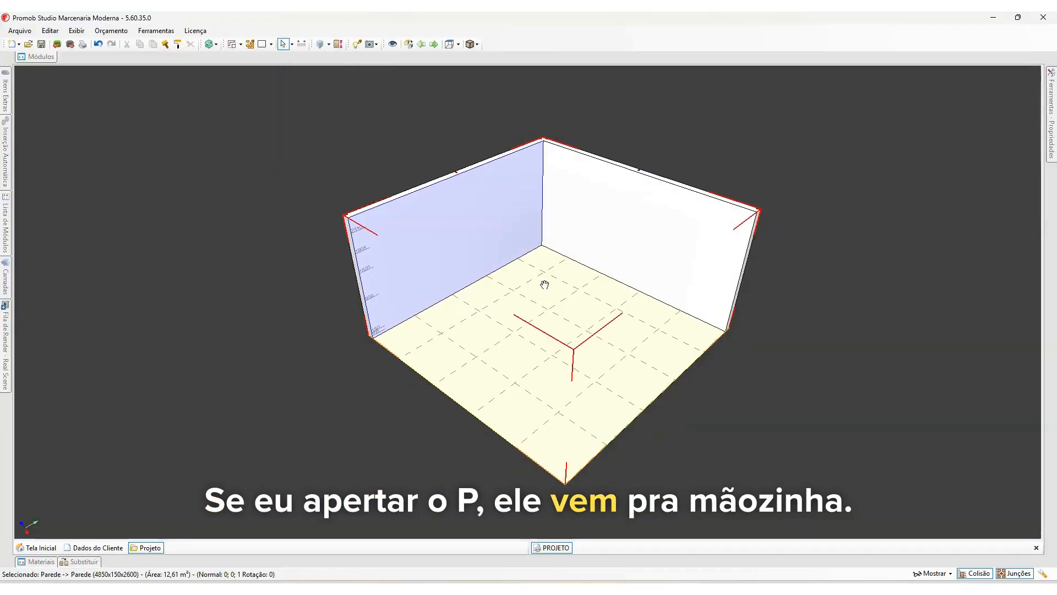
left_click_drag(545, 285, 528, 271)
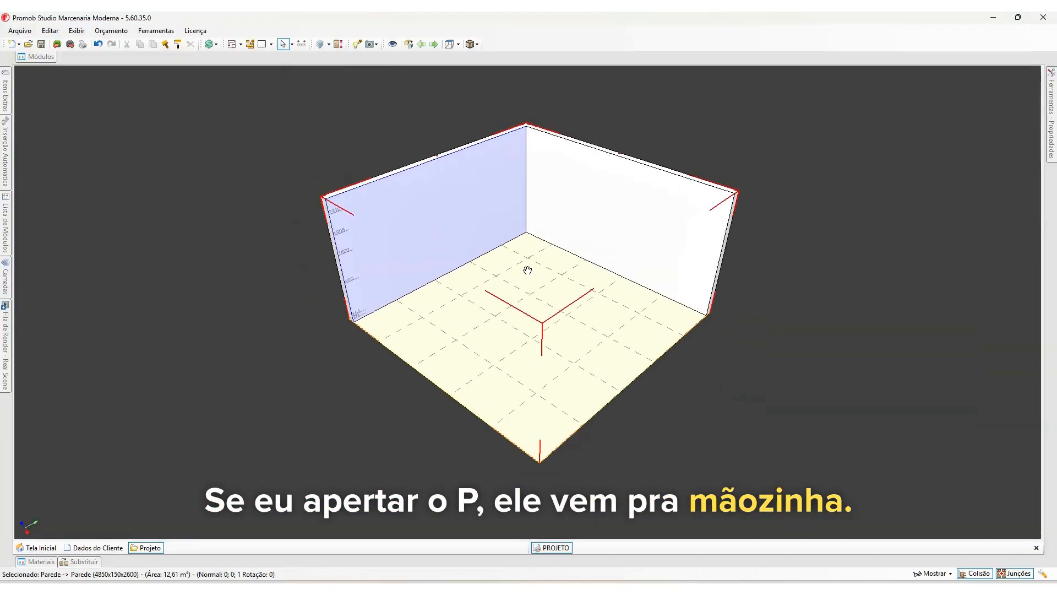
- Orbit the room to a steeper view from above with the Rotacionar tool and bring up the navigation tools again
left_click(291, 47)
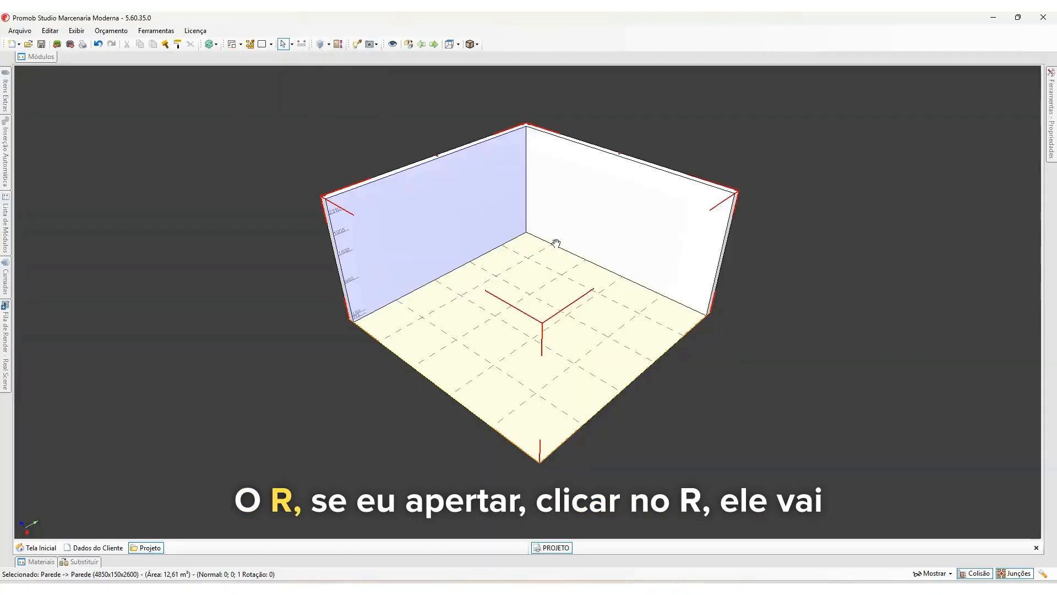
key("r")
left_click_drag(556, 243, 529, 292)
left_click(292, 45)
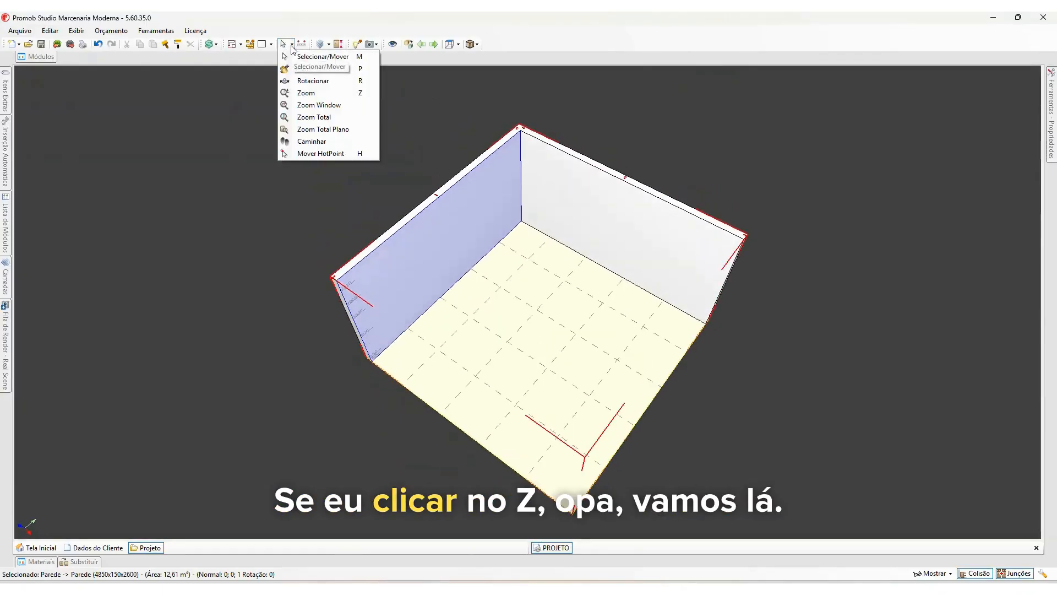
- Select the floor and zoom the room view slightly with the Zoom tool
left_click(310, 94)
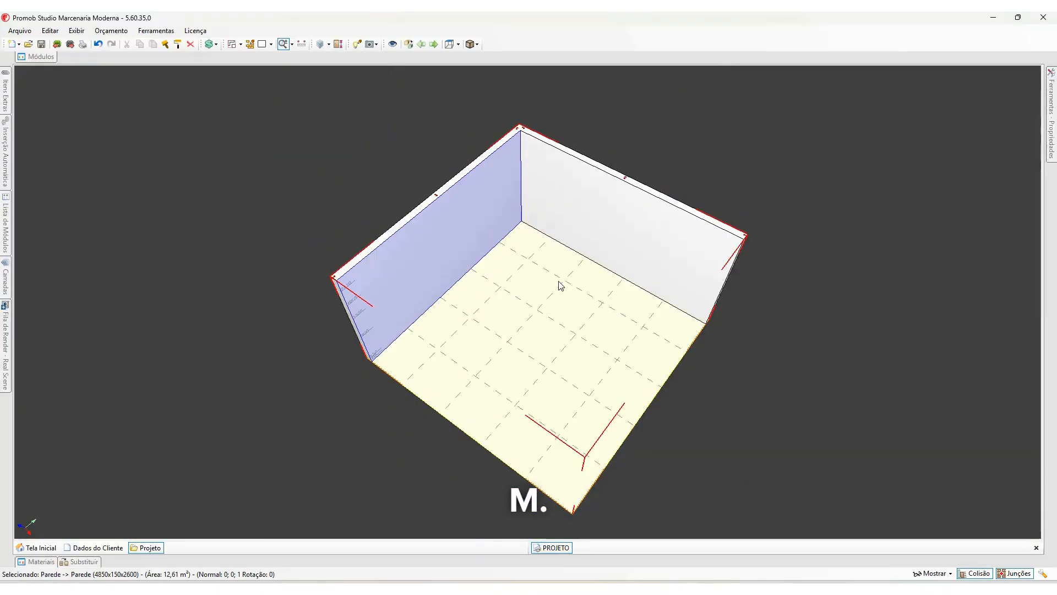
left_click(560, 285)
left_click_drag(559, 282, 533, 246)
right_click_drag(534, 246, 428, 200)
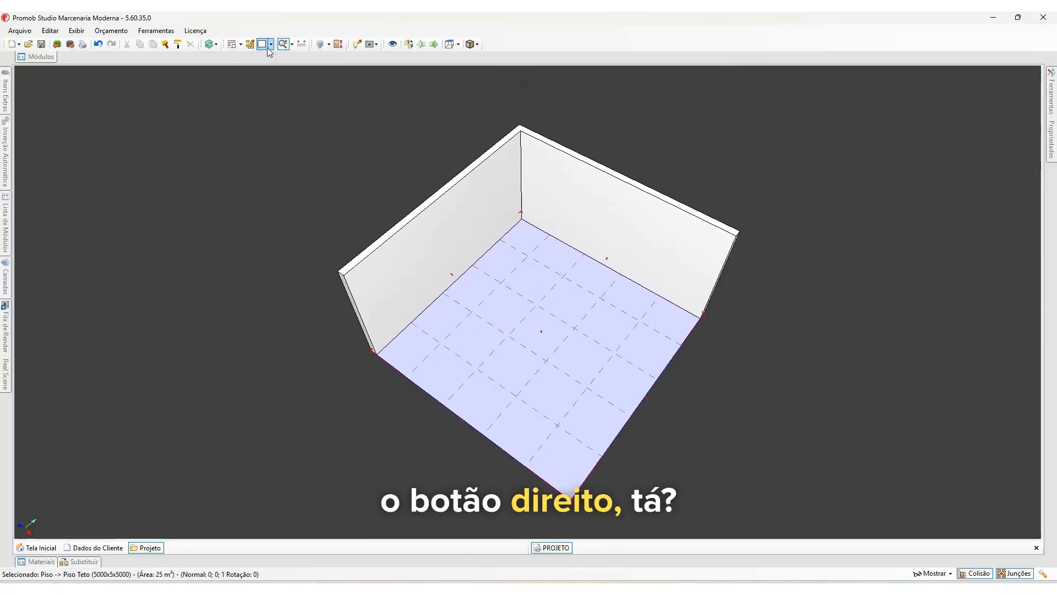
- Return to the Selecionar/Mover tool and pan the room view around without leaving it
left_click(291, 44)
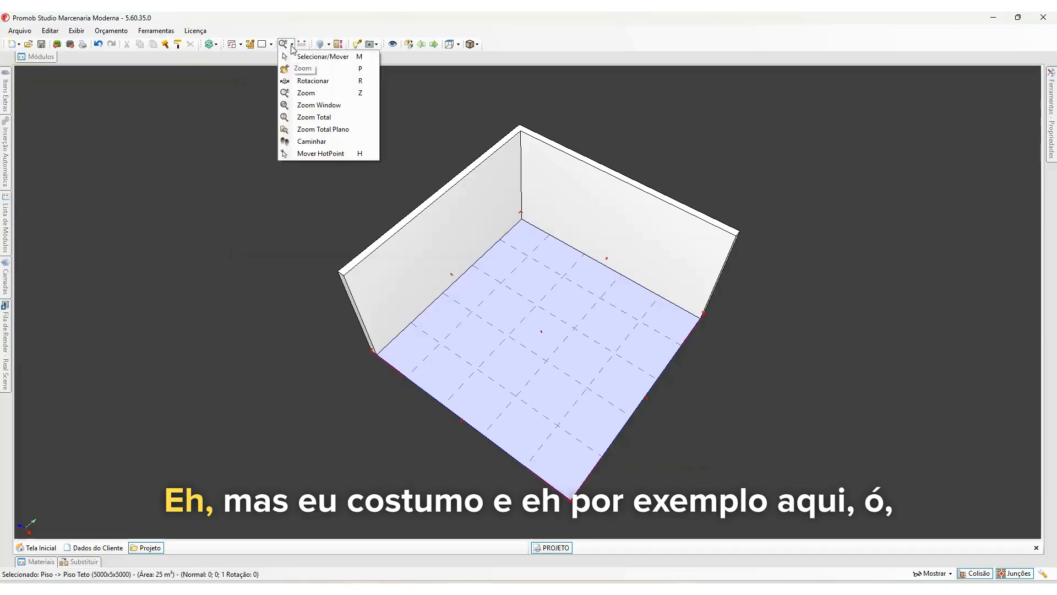
left_click(313, 56)
right_click_drag(484, 295, 522, 271)
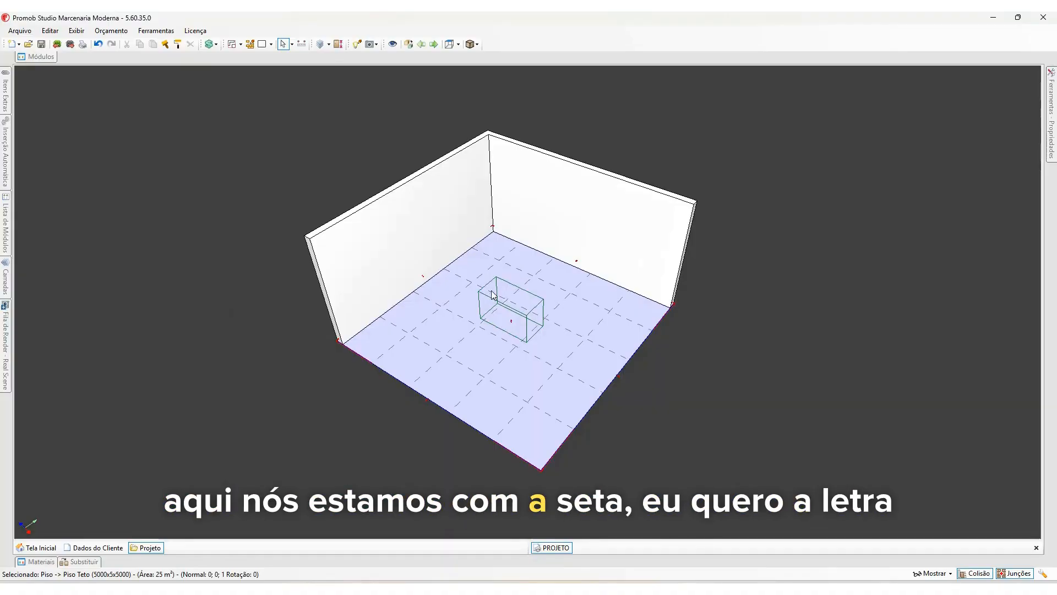
key("p")
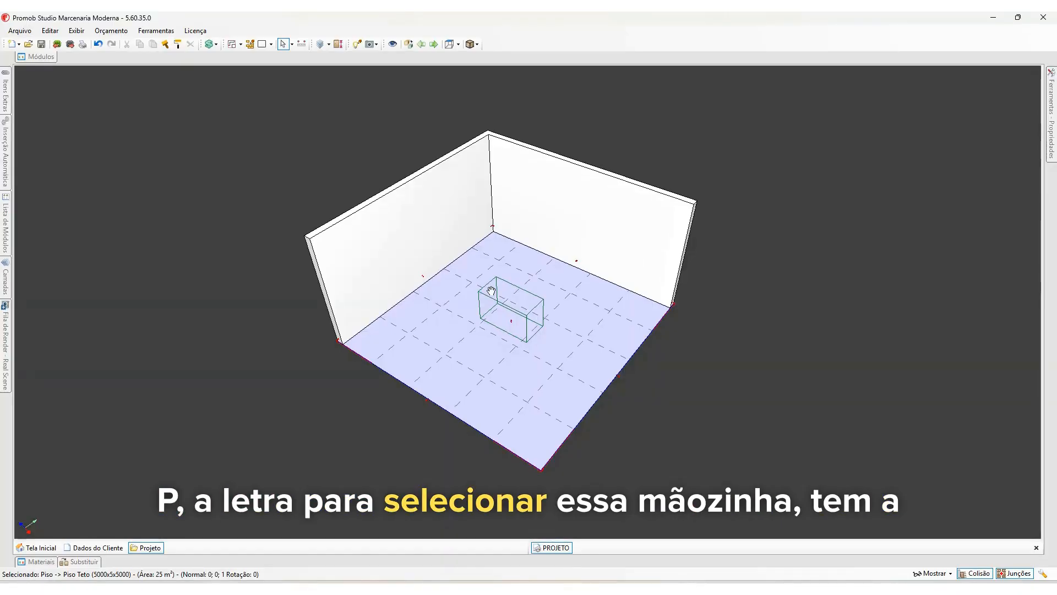
key("Escape")
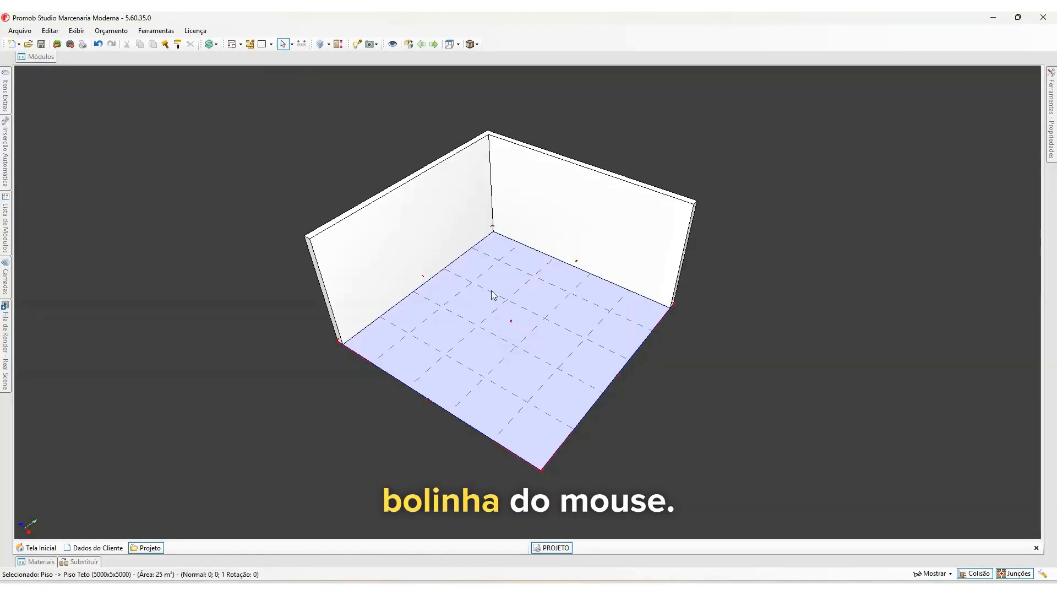
middle_click(491, 290)
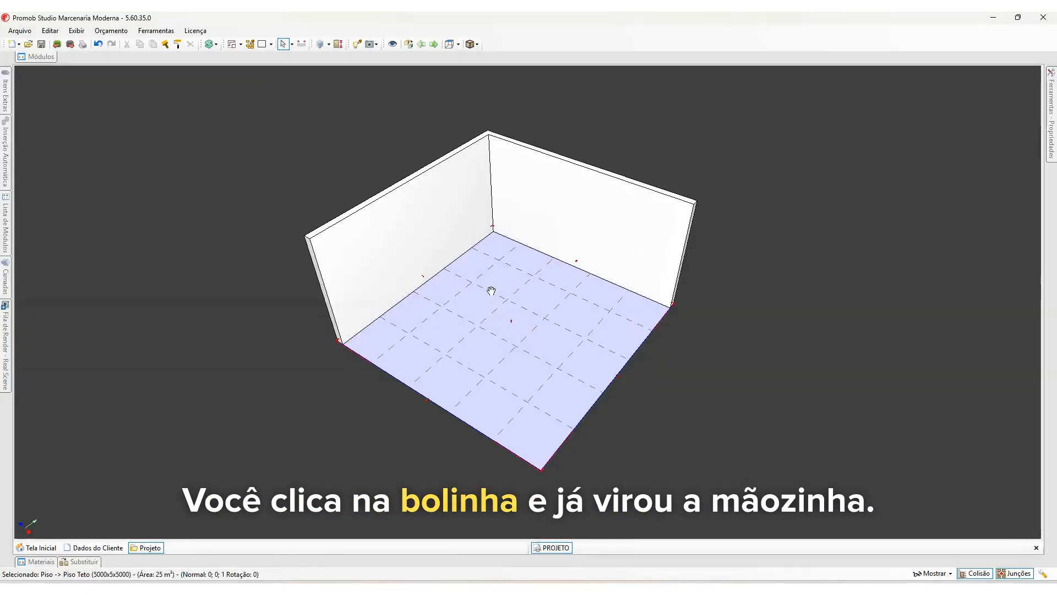
middle_click_drag(491, 290, 503, 270)
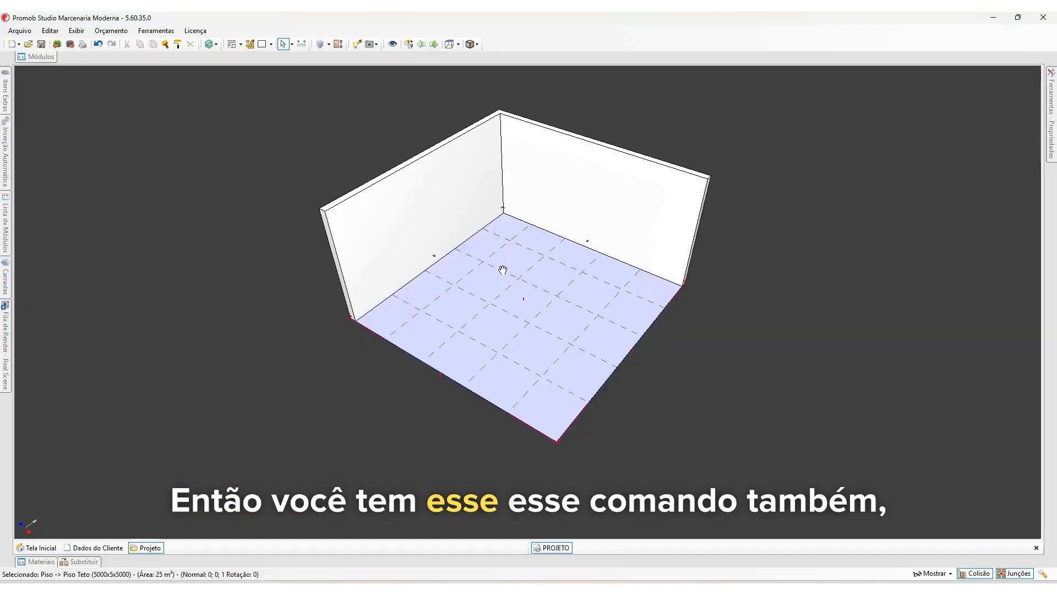
middle_click_drag(503, 269, 499, 272)
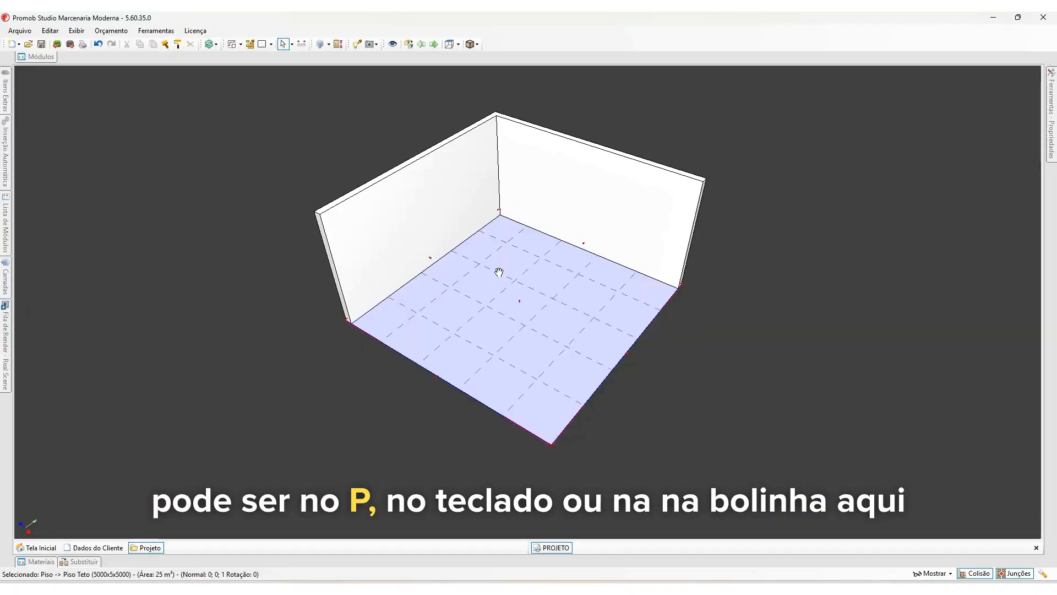
middle_click_drag(499, 272, 502, 281)
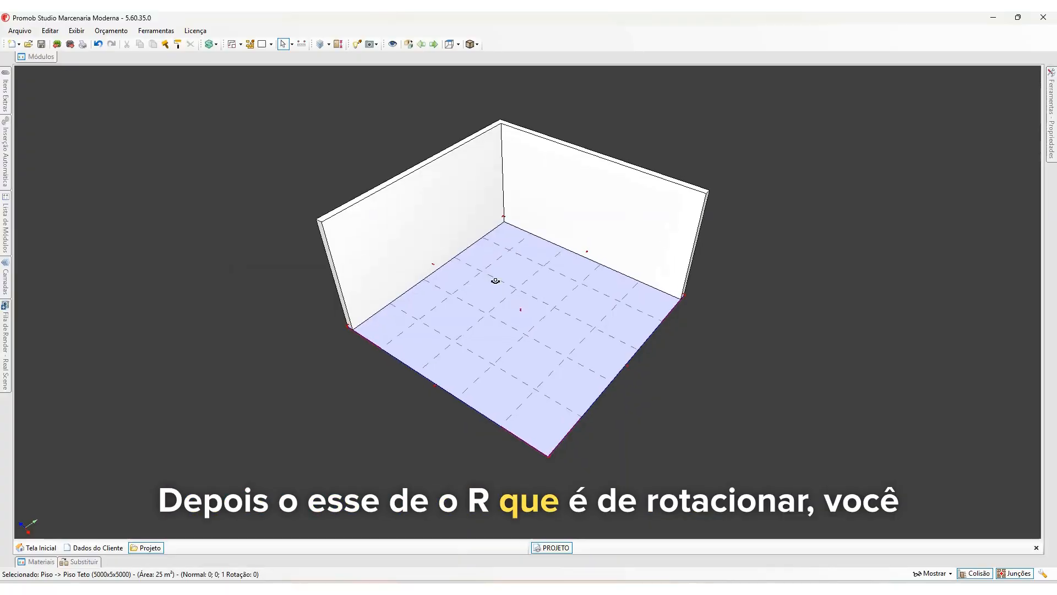
- Orbit the room to a lower viewing angle and then shift it within the view, keeping the selection tool active
middle_click_drag(495, 280, 486, 261)
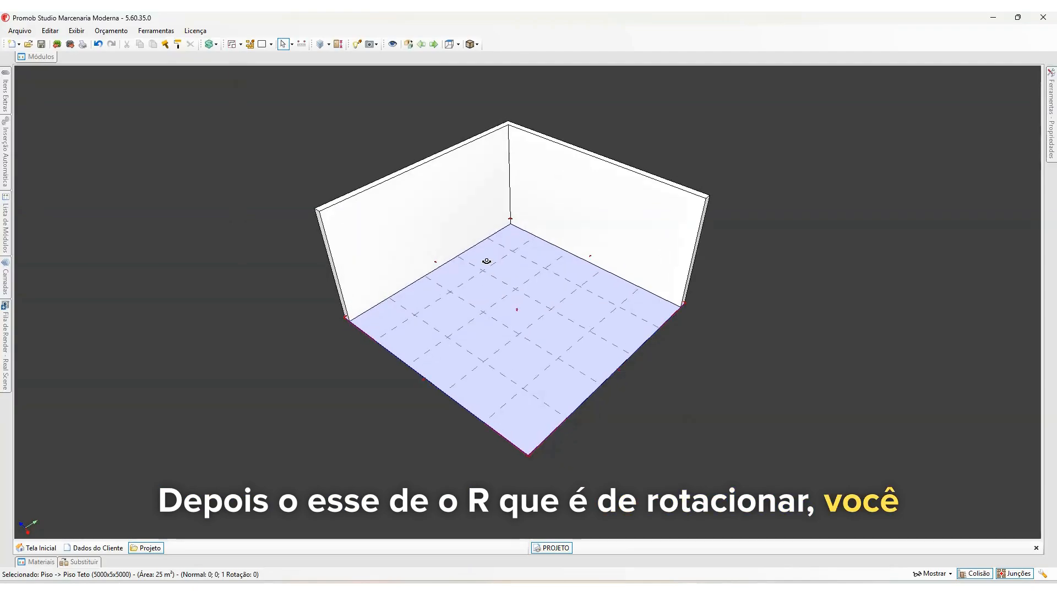
middle_click_drag(487, 264, 458, 270)
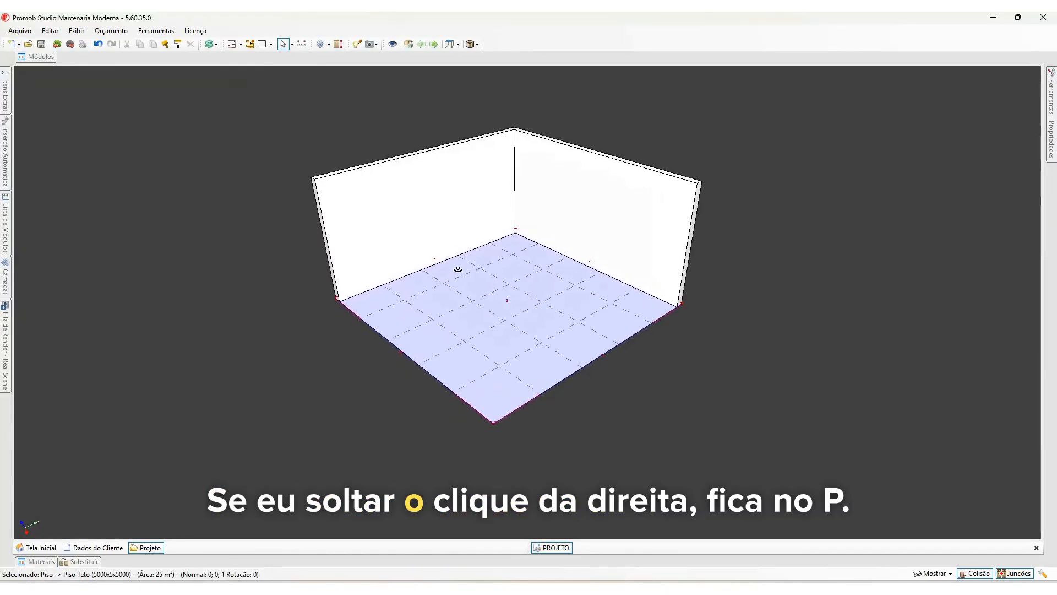
right_click_drag(458, 269, 472, 267)
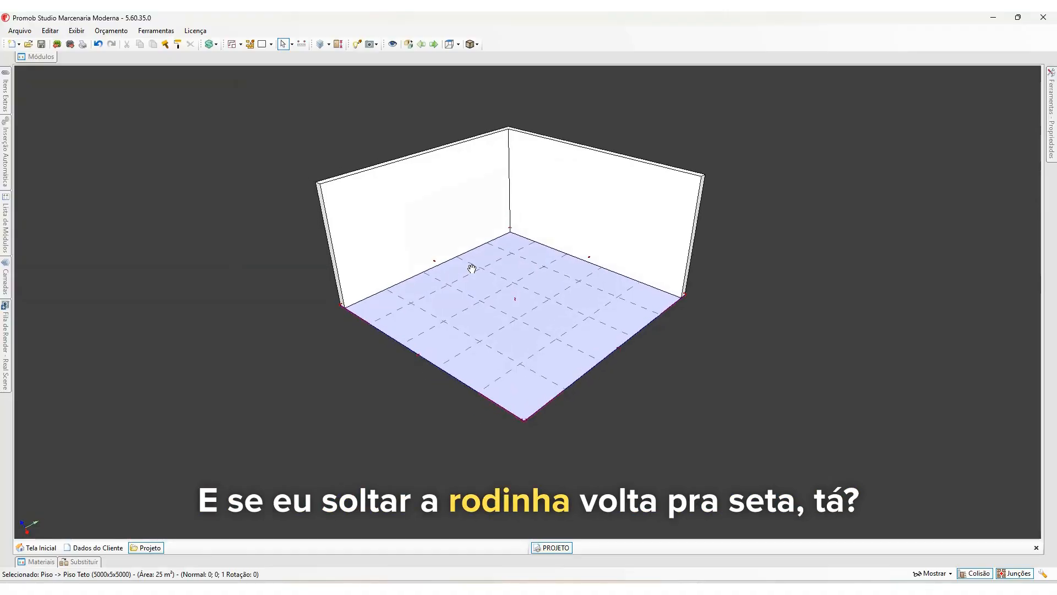
middle_click_drag(553, 323, 479, 349)
- Zoom in and out on the room several times, finishing with the whole room in view
scroll(485, 240, "up", 2)
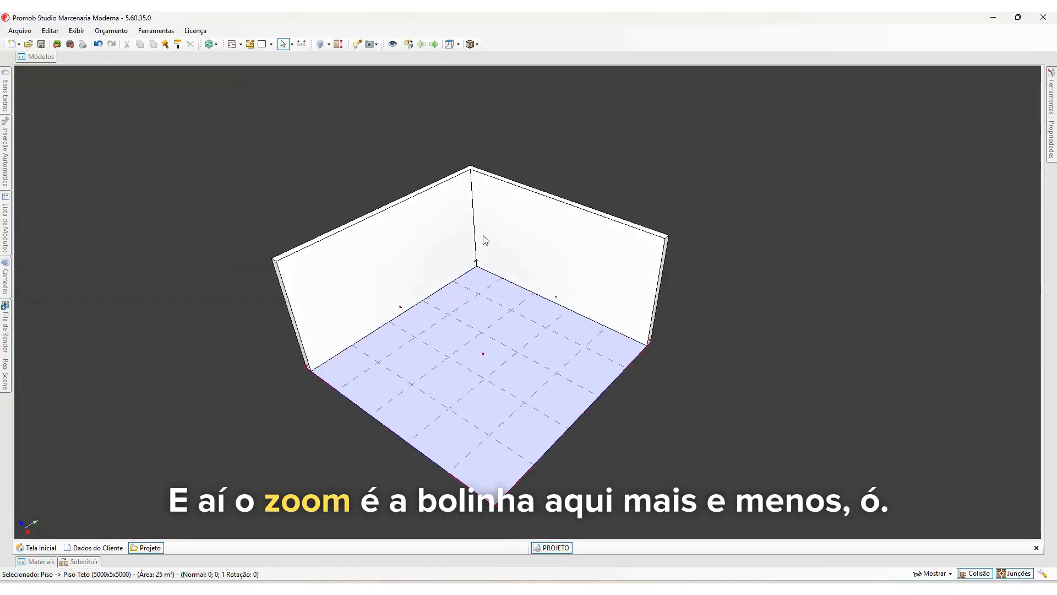
scroll(485, 239, "down", 2)
scroll(485, 239, "up", 3)
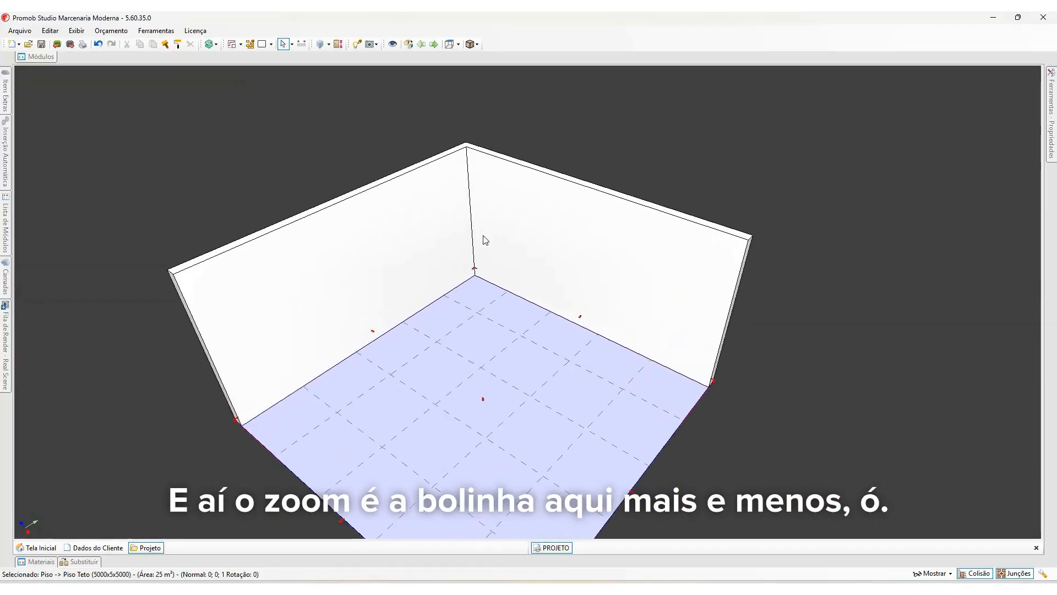
scroll(485, 240, "down", 2)
scroll(485, 238, "up", 2)
scroll(484, 237, "down", 2)
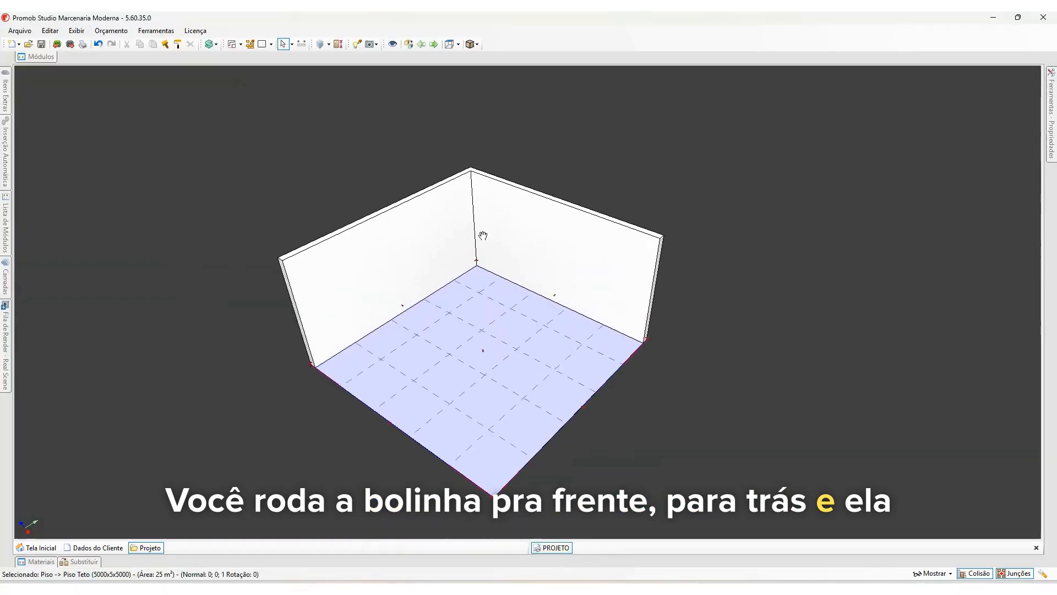
scroll(407, 94, "up", 1)
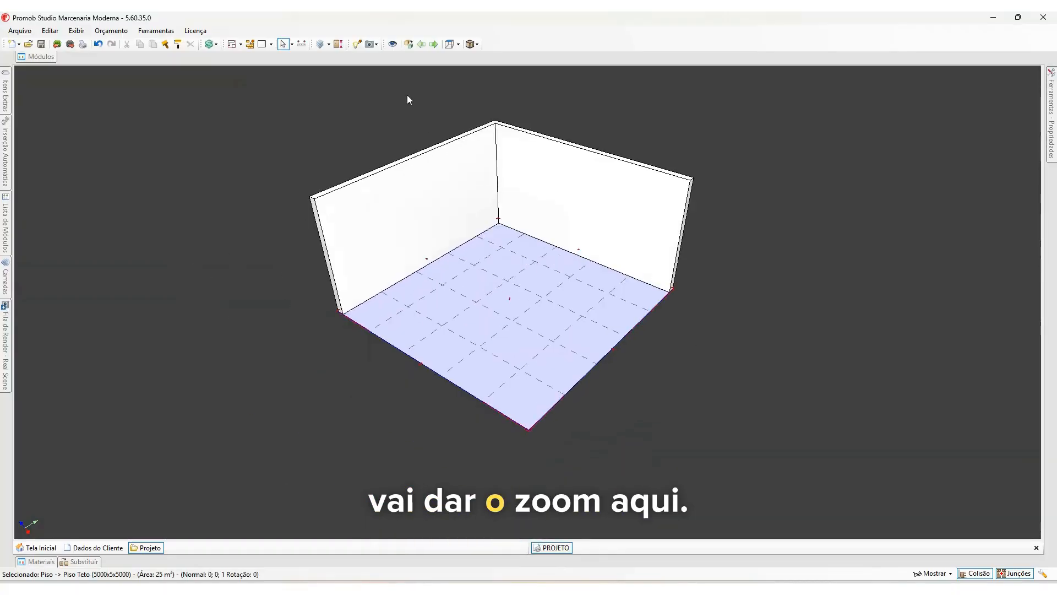
- Measure the back wall's base length between its two lower corners with Calcular Distância and inspect the dimension up close
left_click(303, 44)
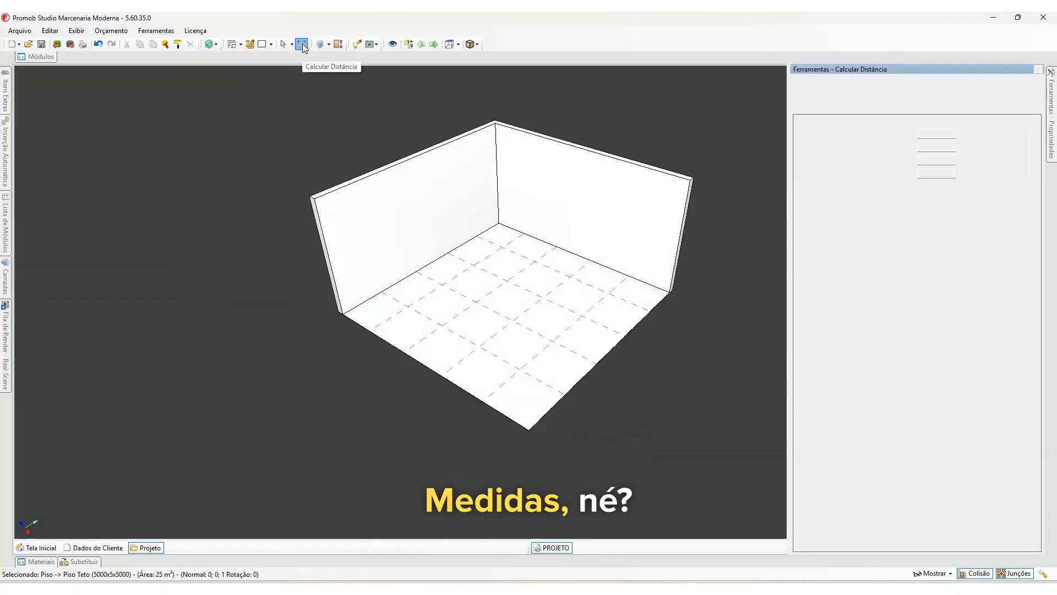
left_click(499, 223)
left_click(669, 295)
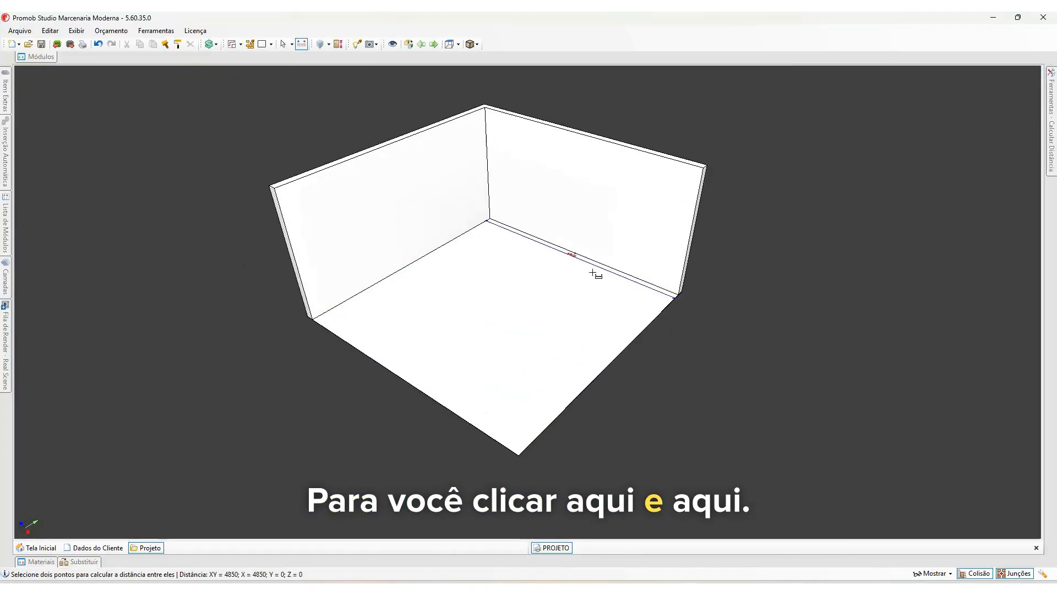
scroll(596, 274, "up", 10)
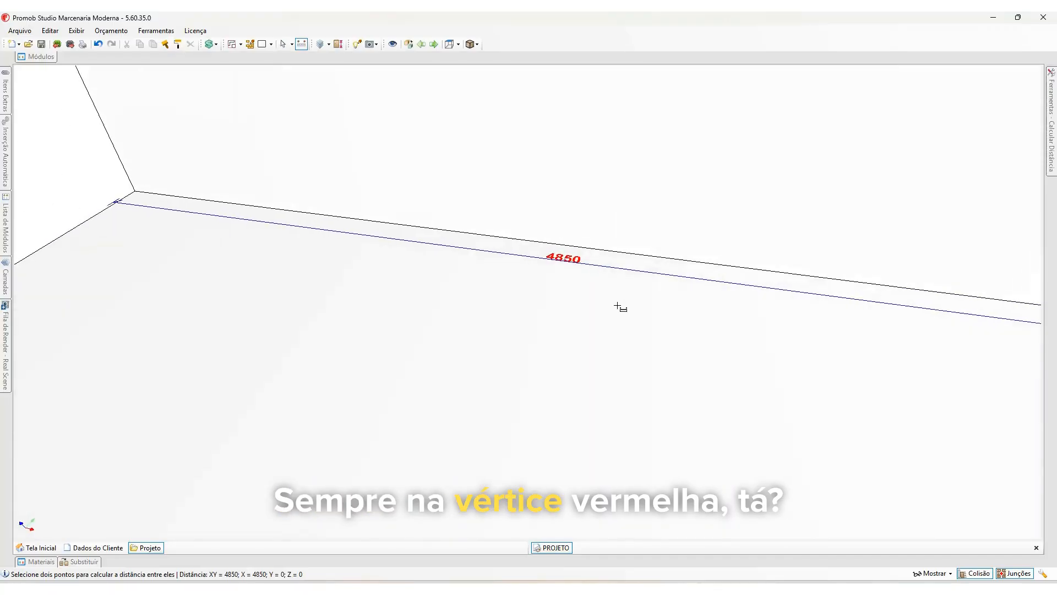
scroll(620, 307, "down", 10)
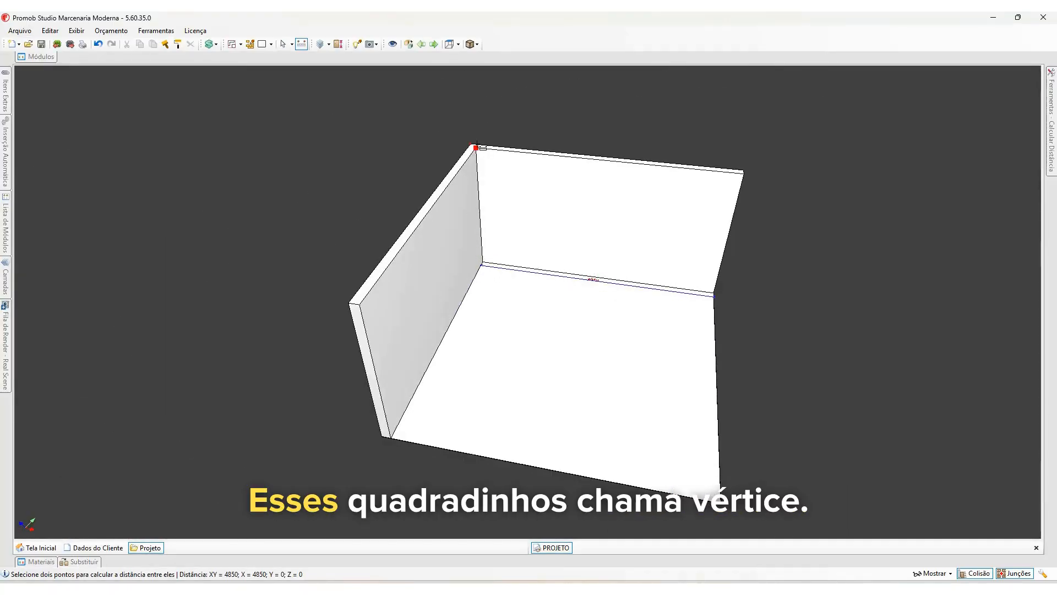
- Measure the back wall's height from the top to the bottom corner at its free end and check the Z distance
left_click(744, 175)
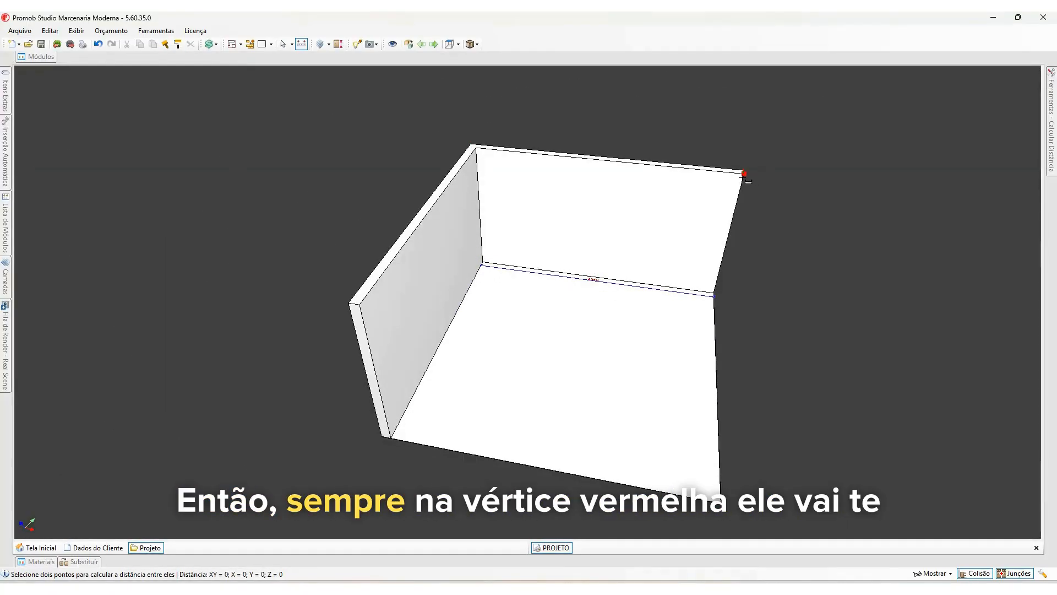
left_click(715, 294)
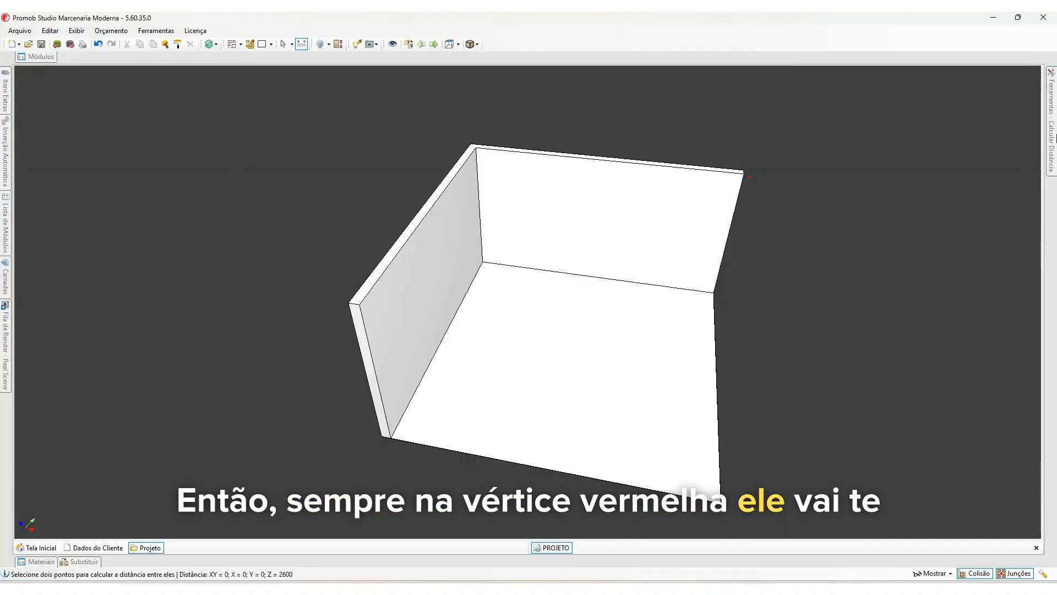
mouse_move(1051, 157)
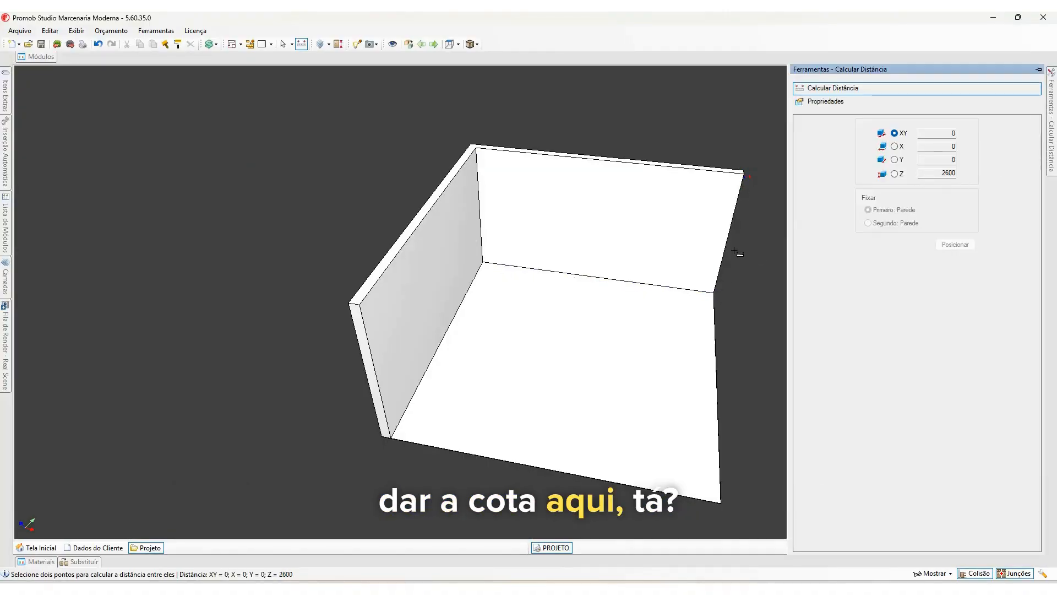
- Measure the back wall's base length and free-end height again from corner to corner, then return to the selection tool
left_click(460, 262)
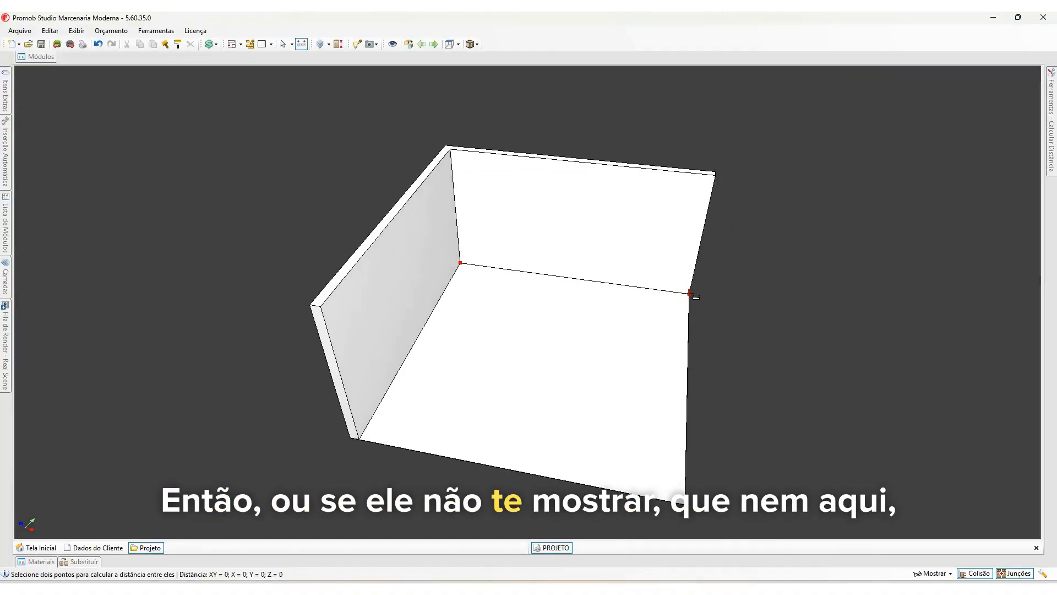
left_click(690, 294)
scroll(566, 290, "up", 5)
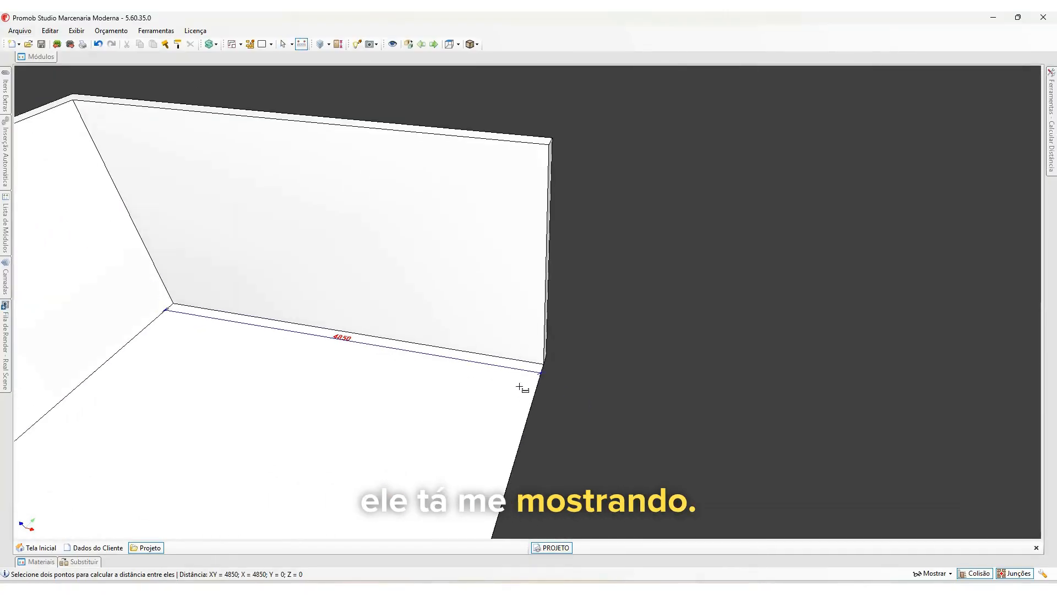
left_click(544, 364)
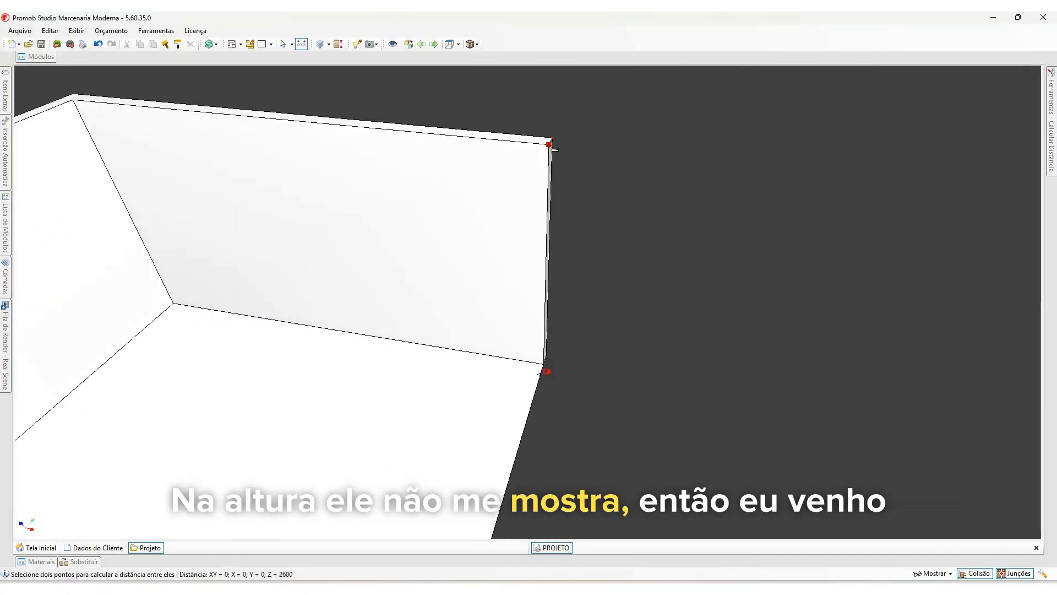
mouse_move(1053, 99)
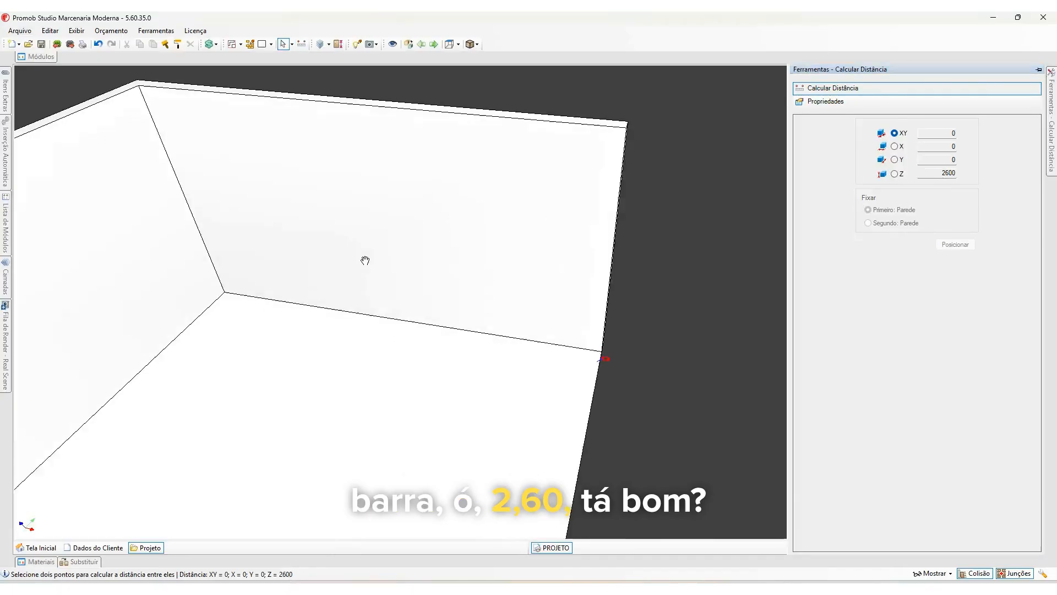
mouse_move(365, 260)
middle_mouse_down()
mouse_move(479, 217)
mouse_move(491, 259)
mouse_move(479, 259)
mouse_move(507, 257)
middle_mouse_up()
key("m")
key("m")
mouse_move(402, 176)
middle_mouse_down()
mouse_move(421, 190)
mouse_move(409, 182)
middle_mouse_up()
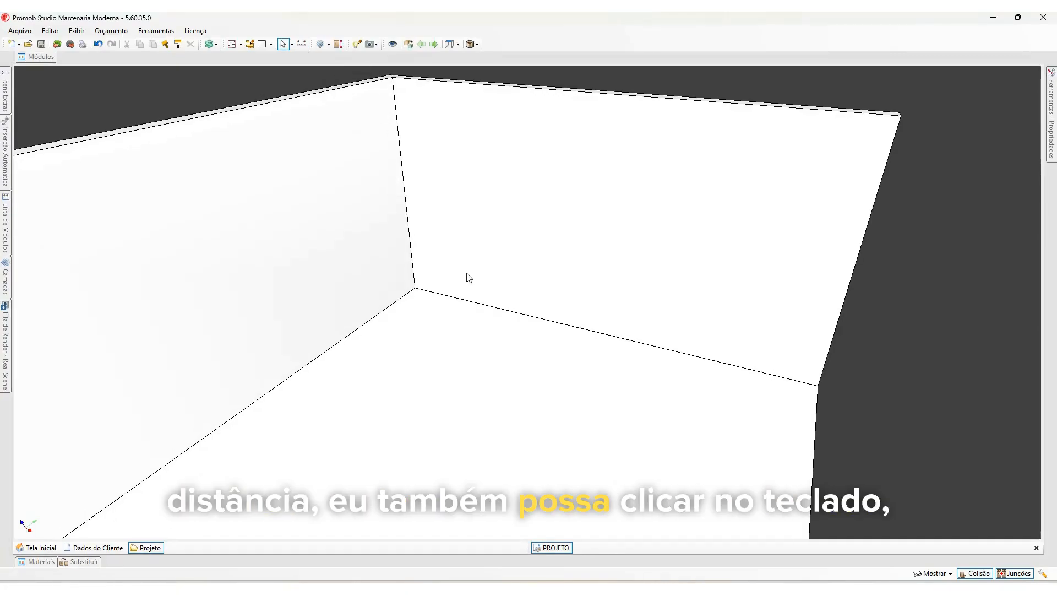
- Restart Calcular Distância, measure between the back wall's two lower corners, and leave the command
middle_click_drag(456, 296, 515, 246)
key("d")
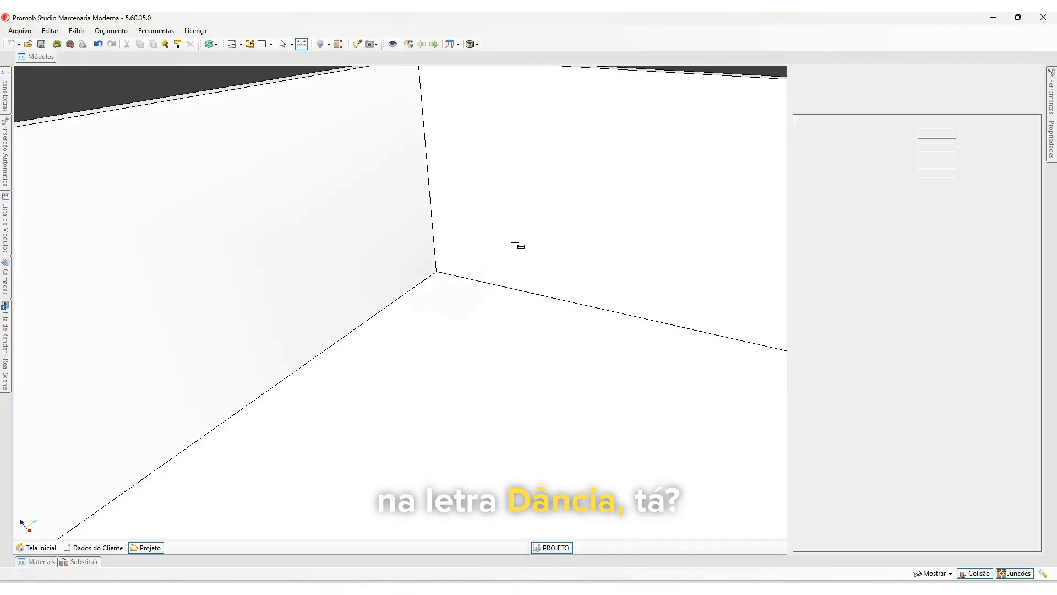
left_click(434, 274)
middle_click_drag(460, 302, 425, 295)
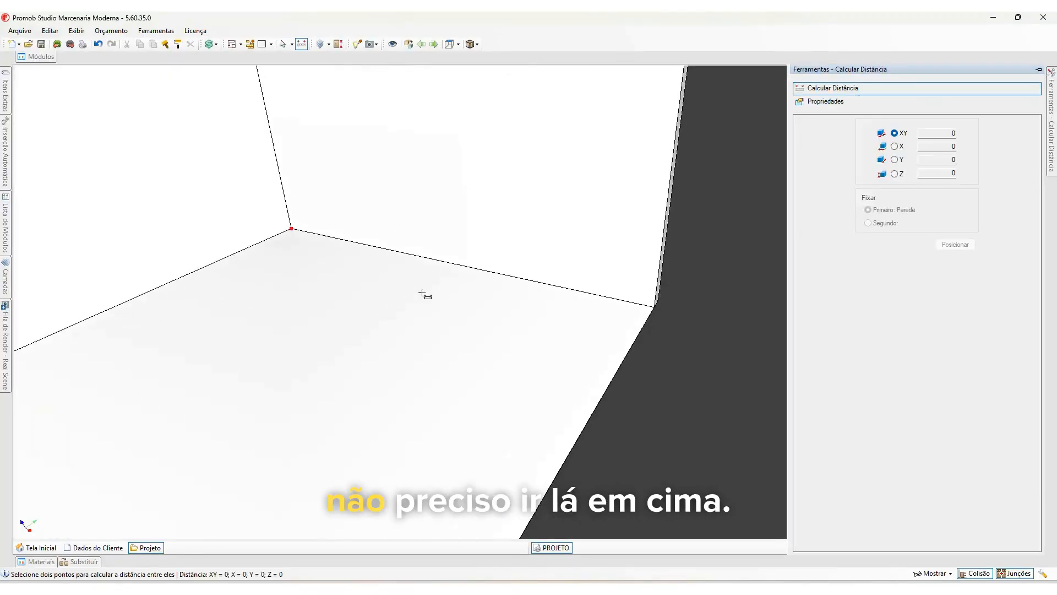
left_click(655, 307)
middle_click_drag(655, 308, 463, 298)
key("Escape")
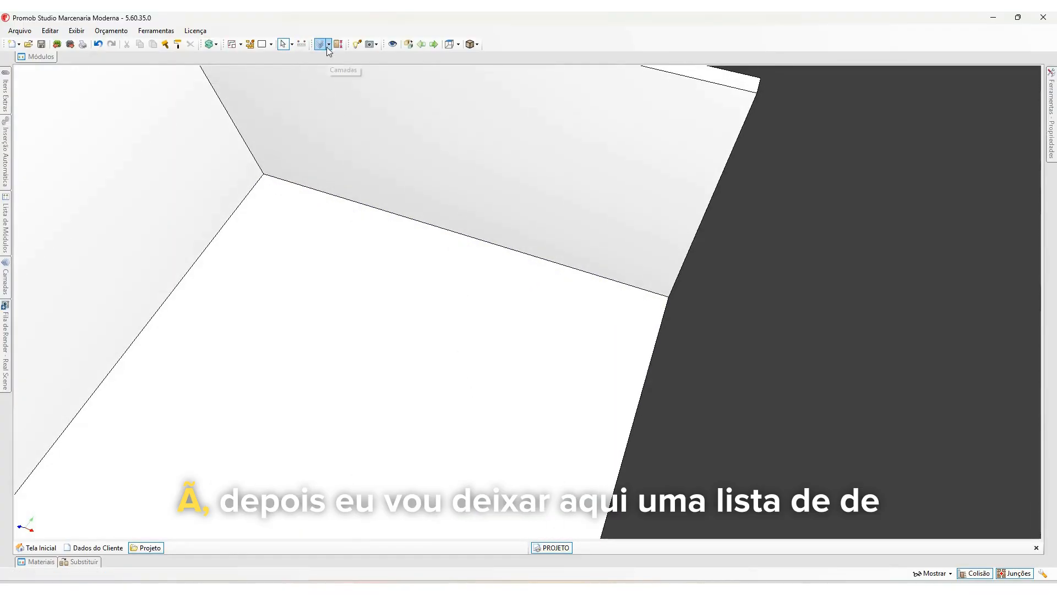
- Face the back wall, look over the layer and module list commands, and display the Camadas list
middle_click_drag(443, 269, 436, 225)
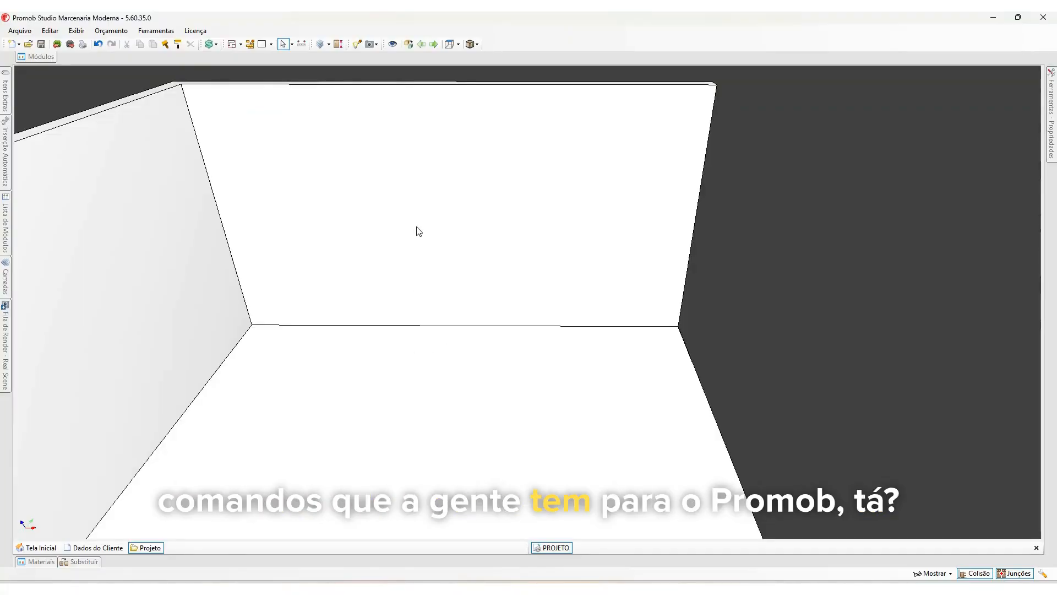
left_click(330, 45)
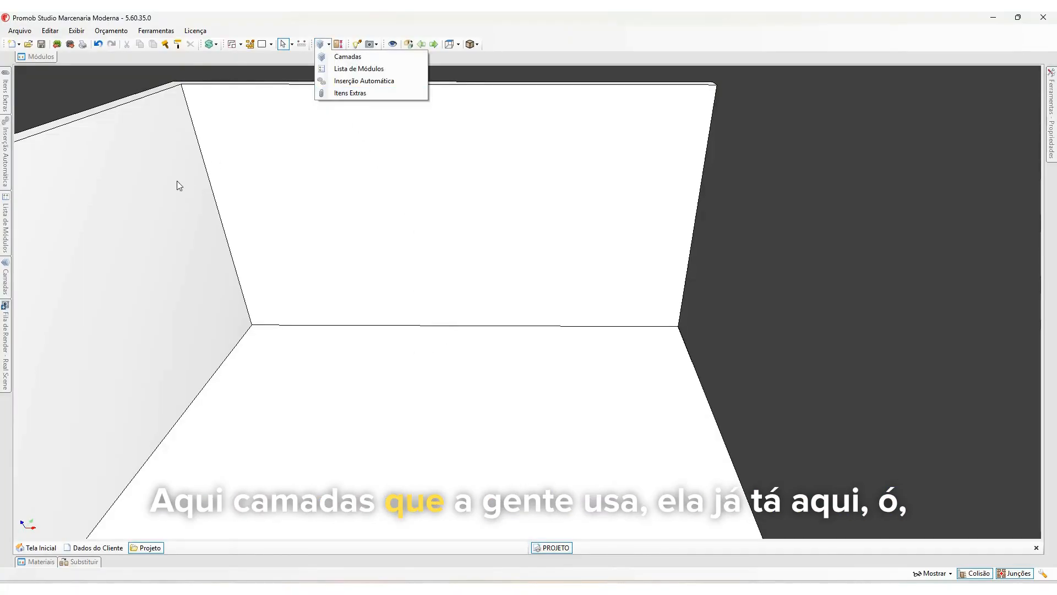
left_click(3, 284)
mouse_move(1, 281)
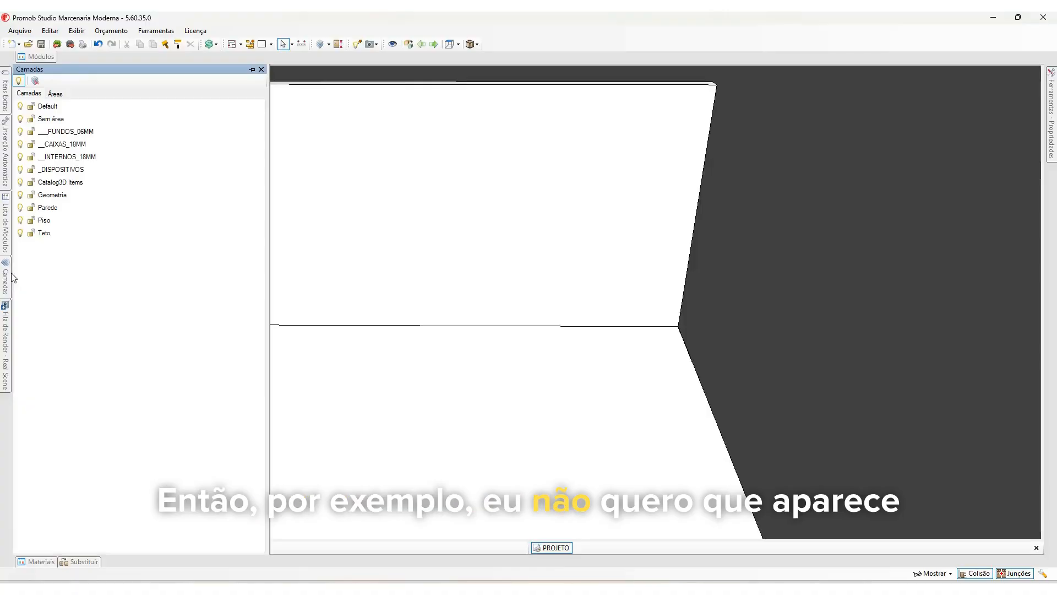
- Hide the Piso layer and show it again, and do the same with the Parede layer
left_click(21, 222)
left_click(21, 223)
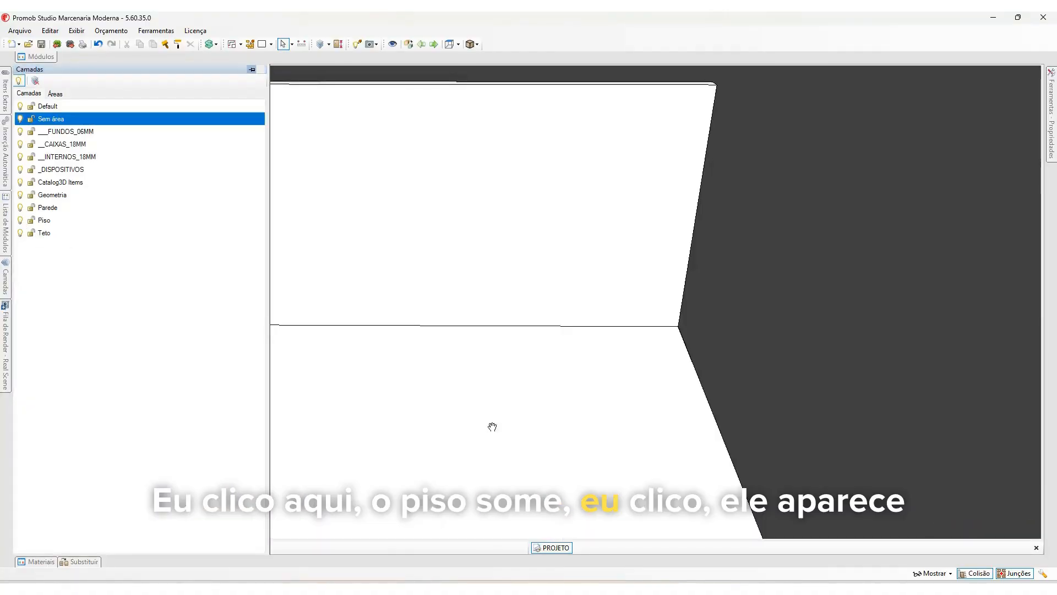
middle_click_drag(491, 427, 505, 381)
scroll(505, 381, "down", 3)
mouse_move(6, 278)
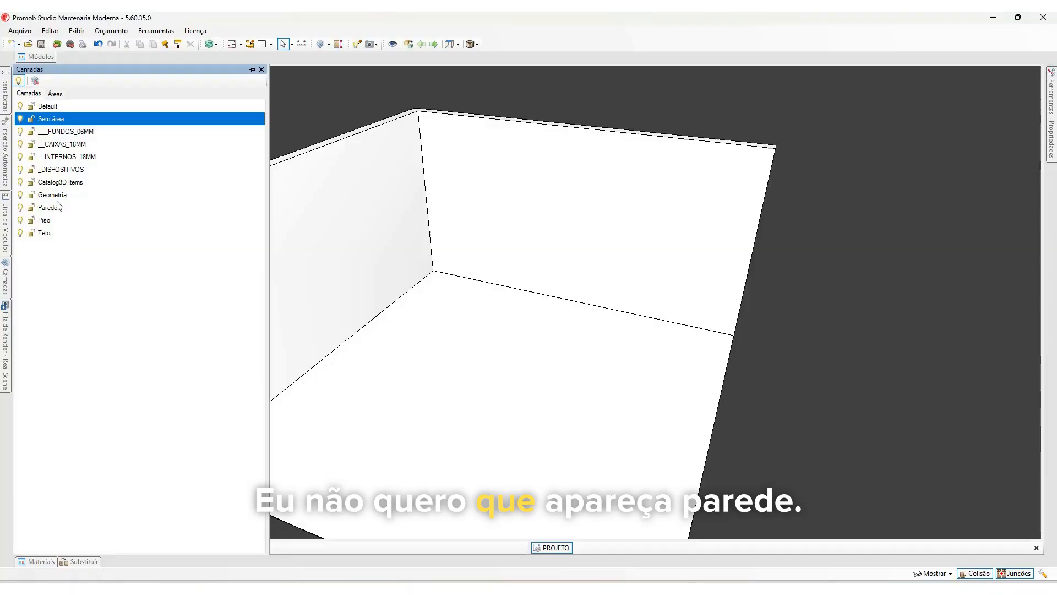
left_click(20, 209)
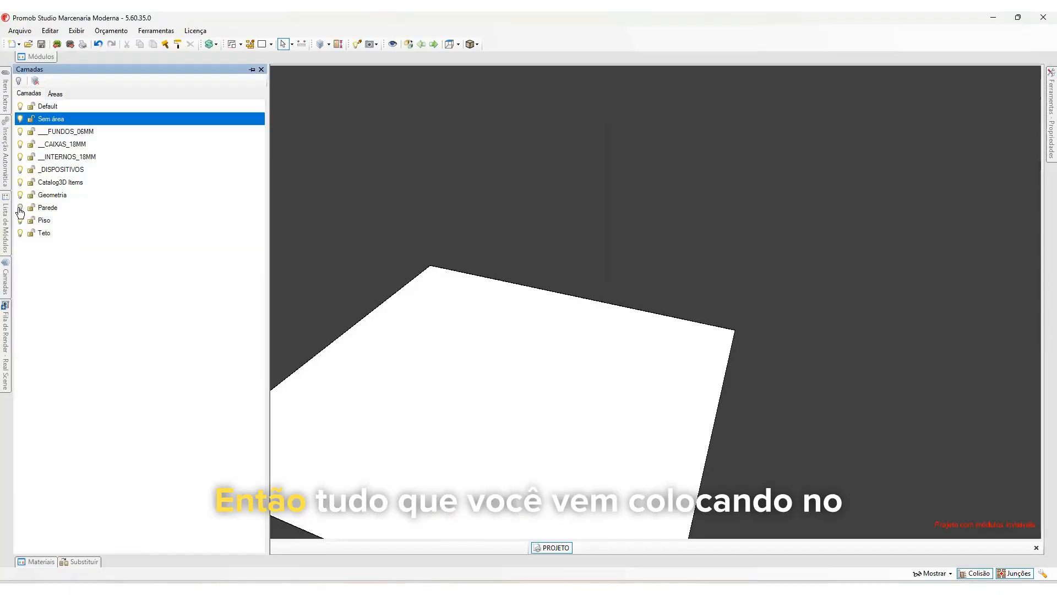
left_click(20, 209)
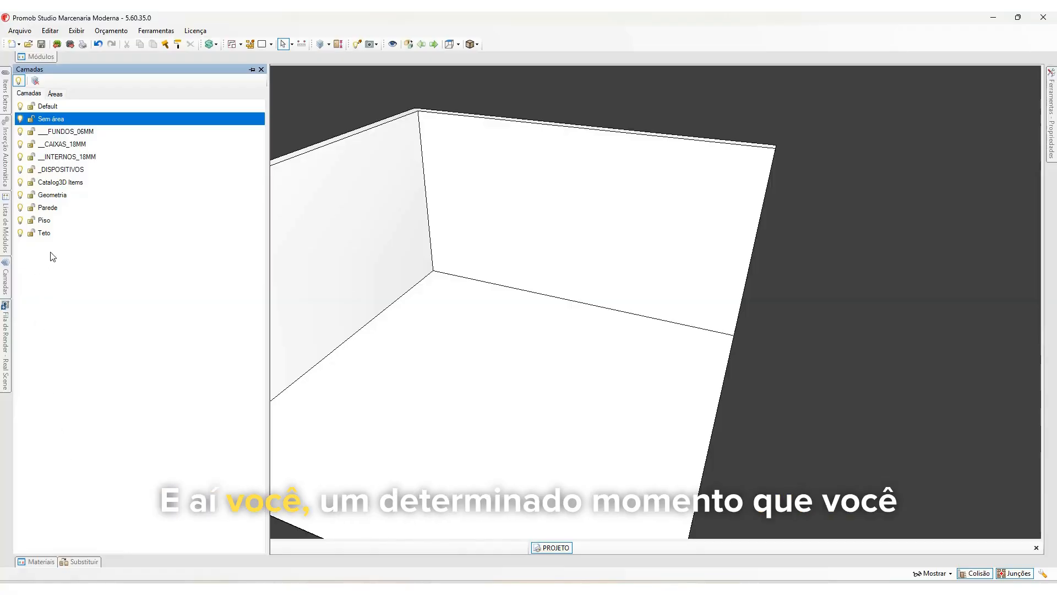
- Turn the Piso layer off, view the walls without the floor, and turn the layer back on
middle_click_drag(542, 230, 569, 238)
right_click_drag(568, 238, 523, 232)
middle_click_drag(523, 231, 550, 217)
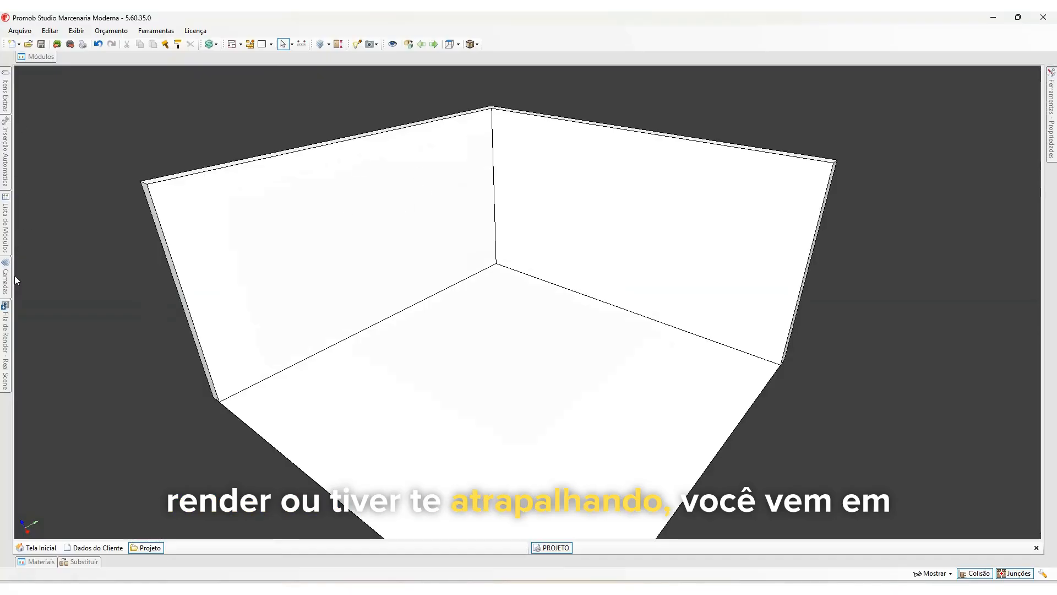
left_click(20, 219)
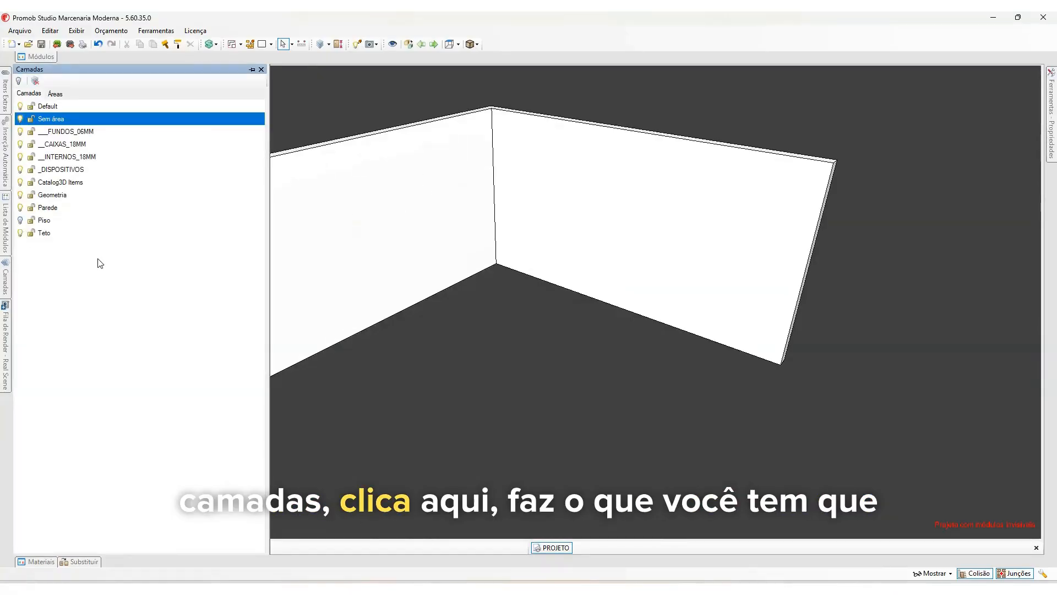
middle_click_drag(550, 304, 507, 317)
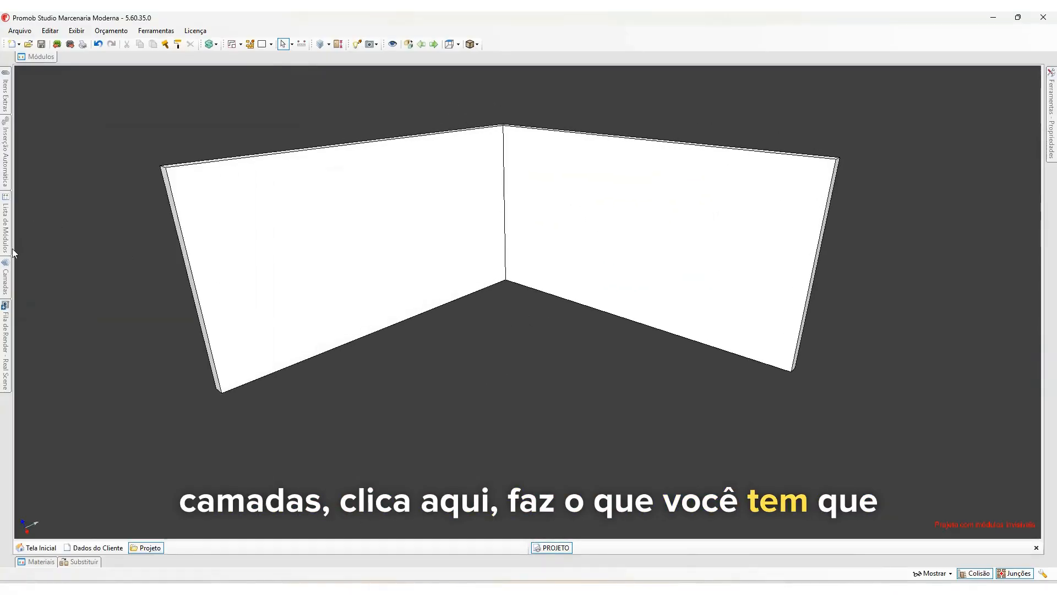
mouse_move(12, 276)
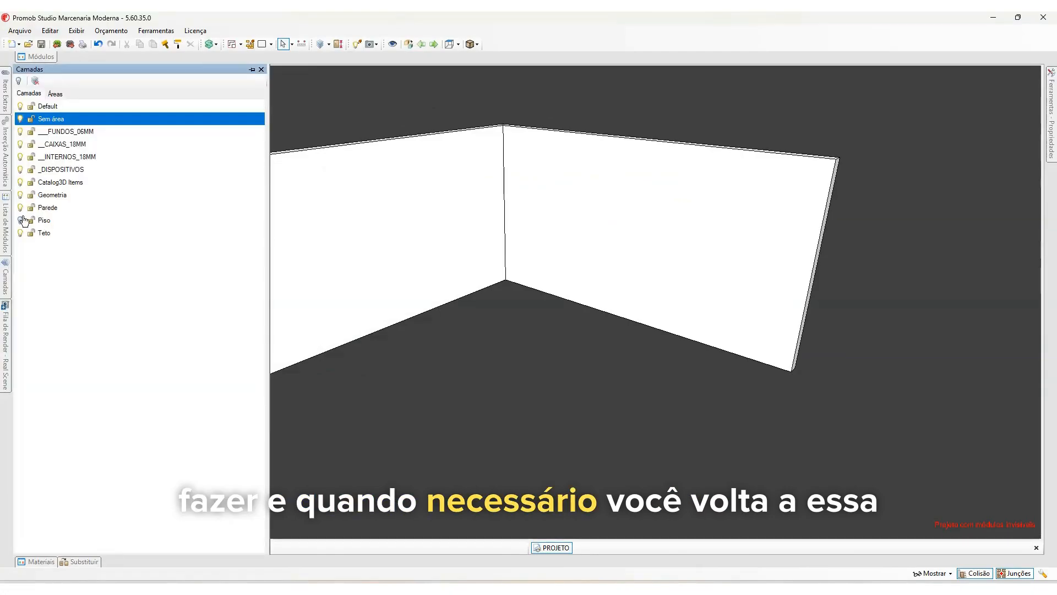
left_click(20, 221)
middle_click_drag(518, 237, 472, 240)
scroll(449, 233, "down", 1)
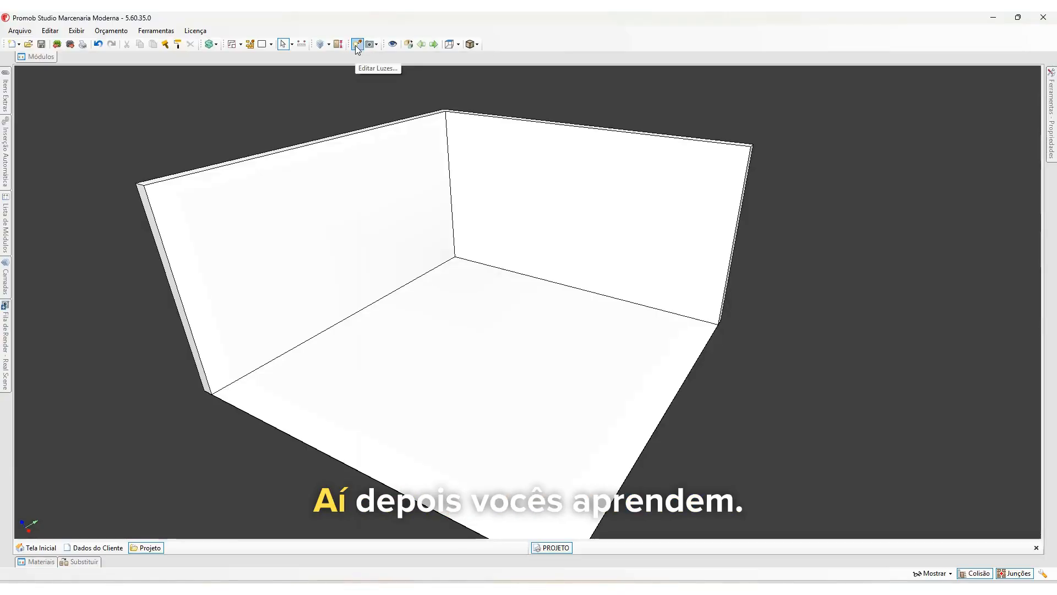
- Display Vista Dinâmica and move the eye around the room plan to view the room from several positions
left_click(393, 45)
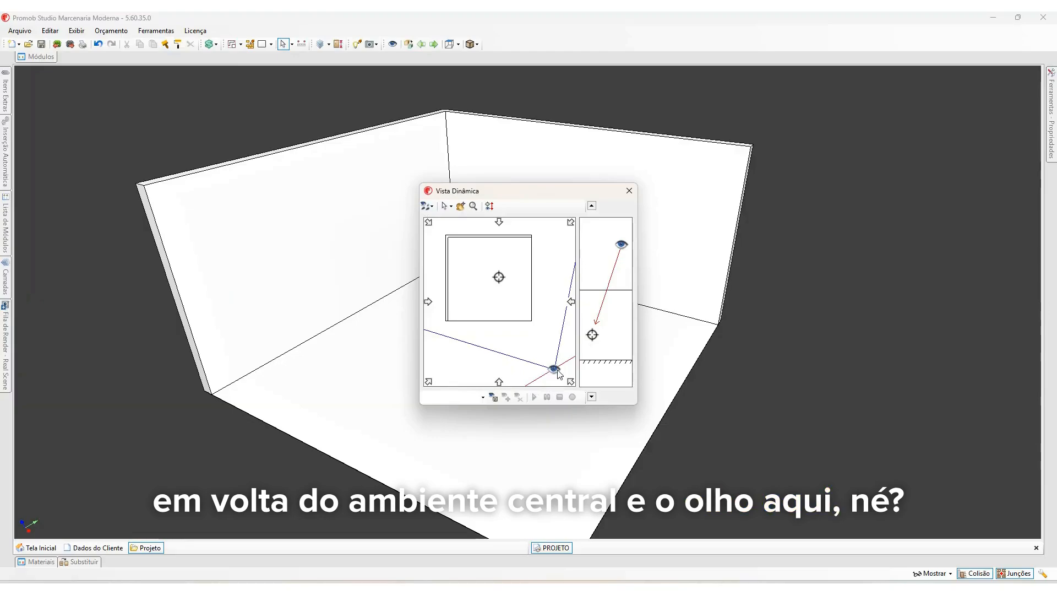
left_click_drag(558, 374, 514, 373)
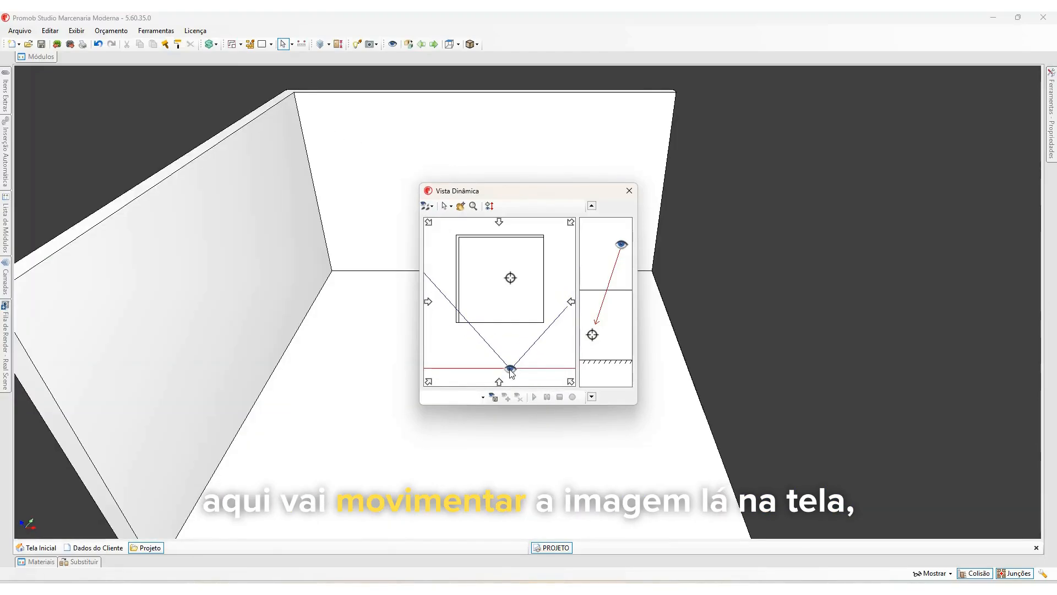
left_click_drag(560, 341, 560, 345)
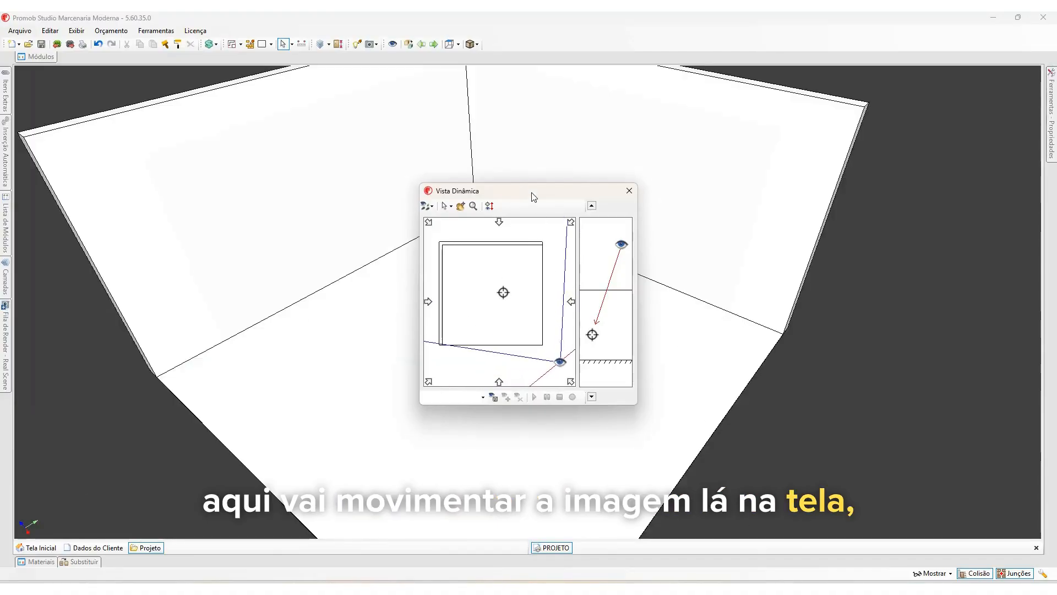
left_click_drag(533, 197, 610, 296)
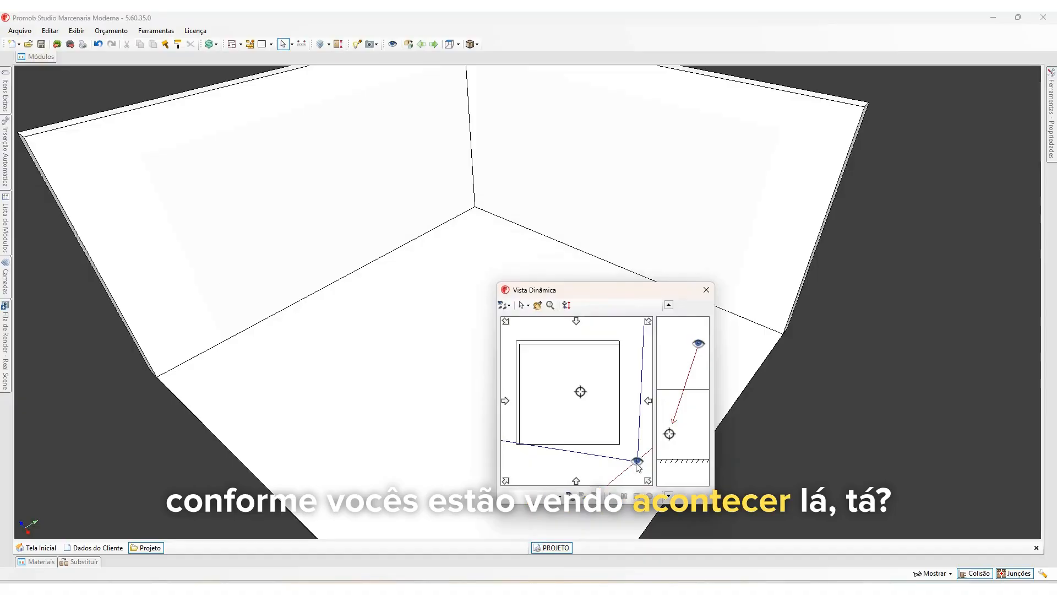
left_click_drag(638, 465, 631, 404)
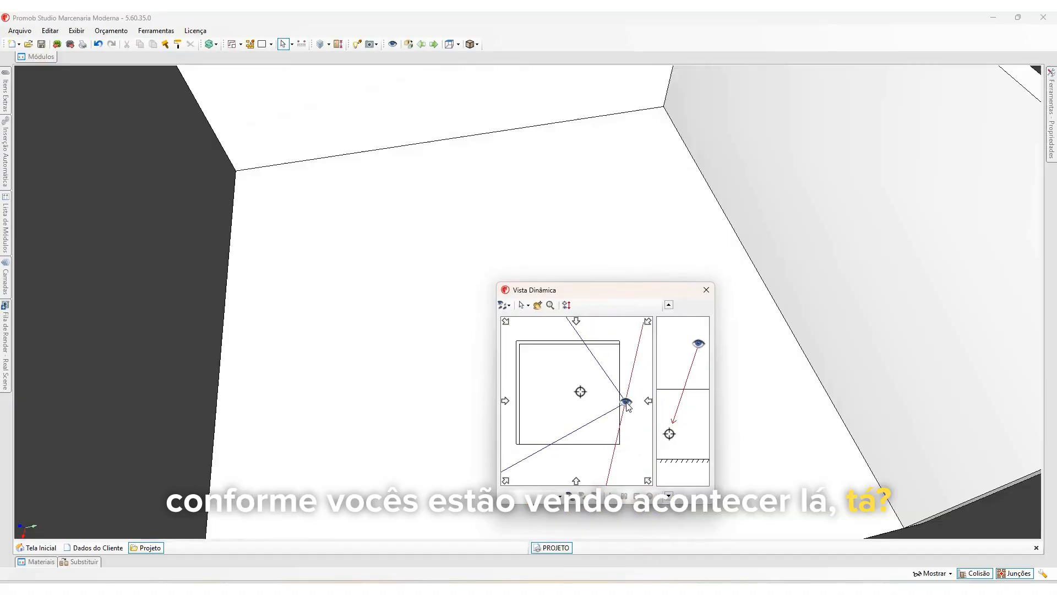
- View the room from the preset side and corner viewpoints of Vista Dinâmica, ending with the front view facing the back wall
left_click(506, 403)
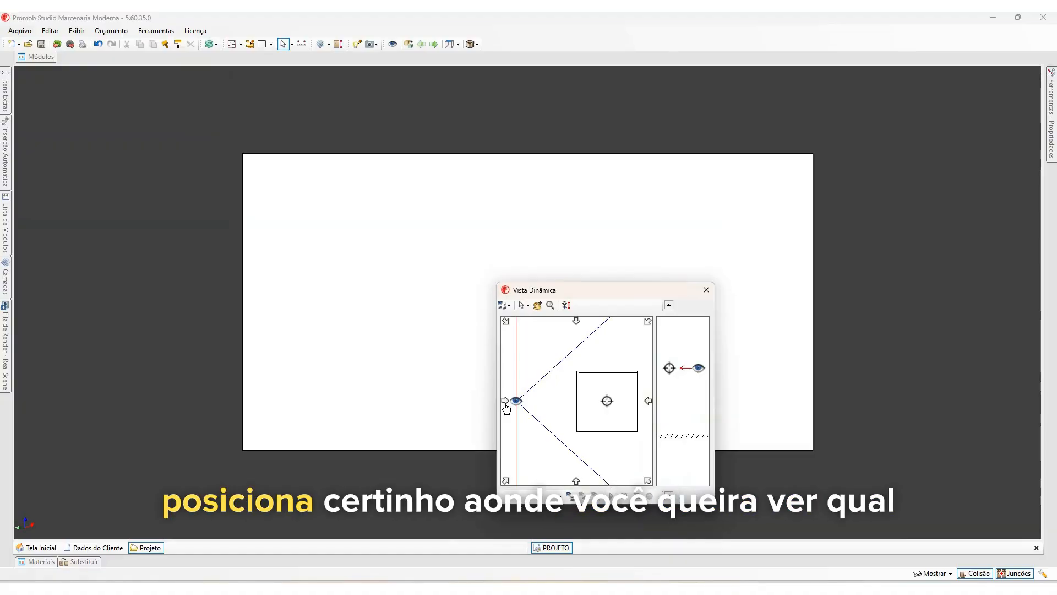
left_click(649, 401)
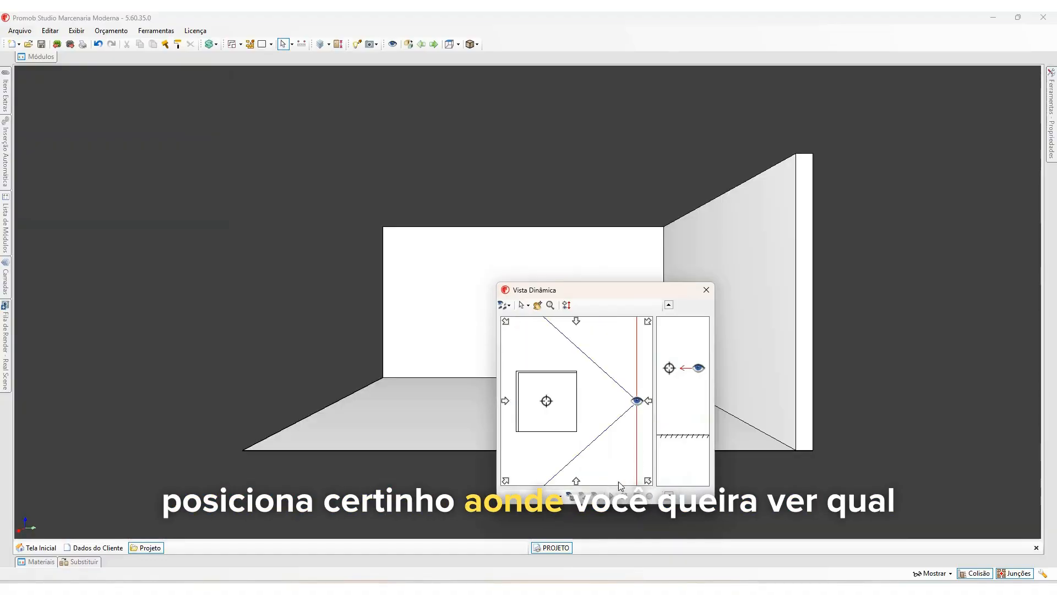
left_click(576, 482)
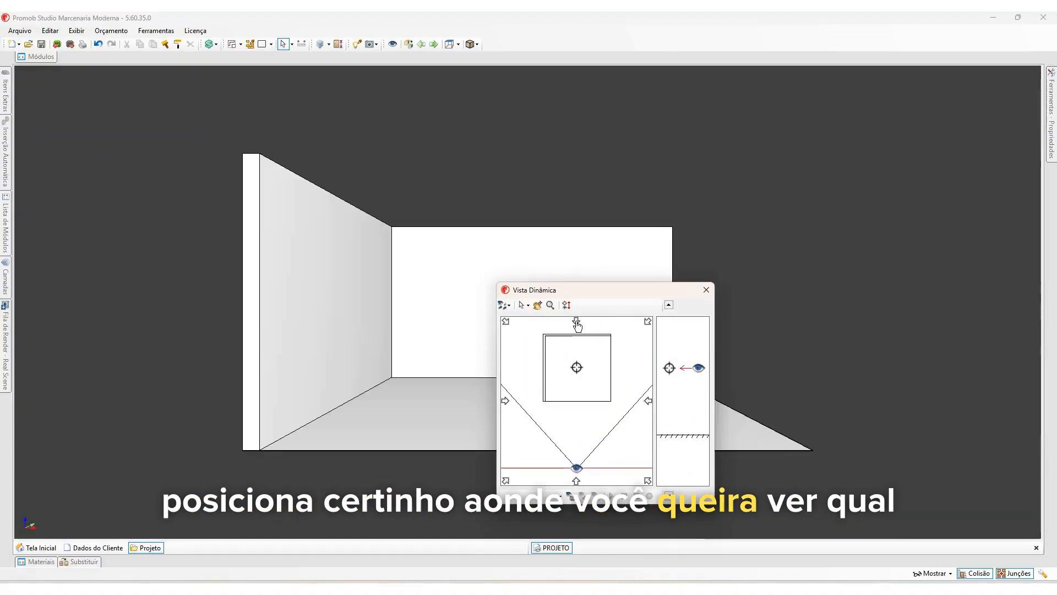
left_click(576, 321)
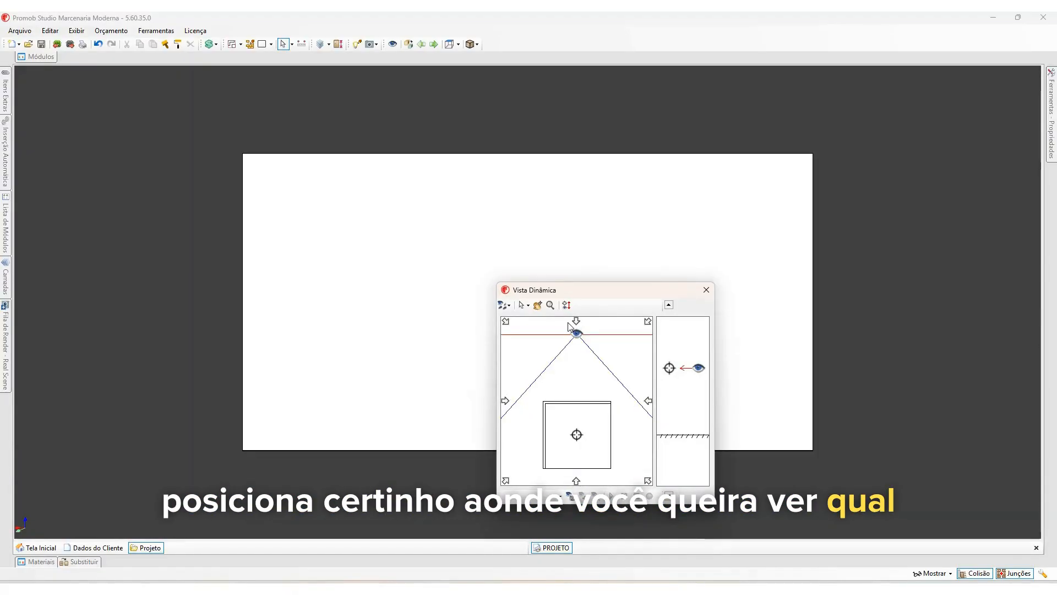
left_click(506, 322)
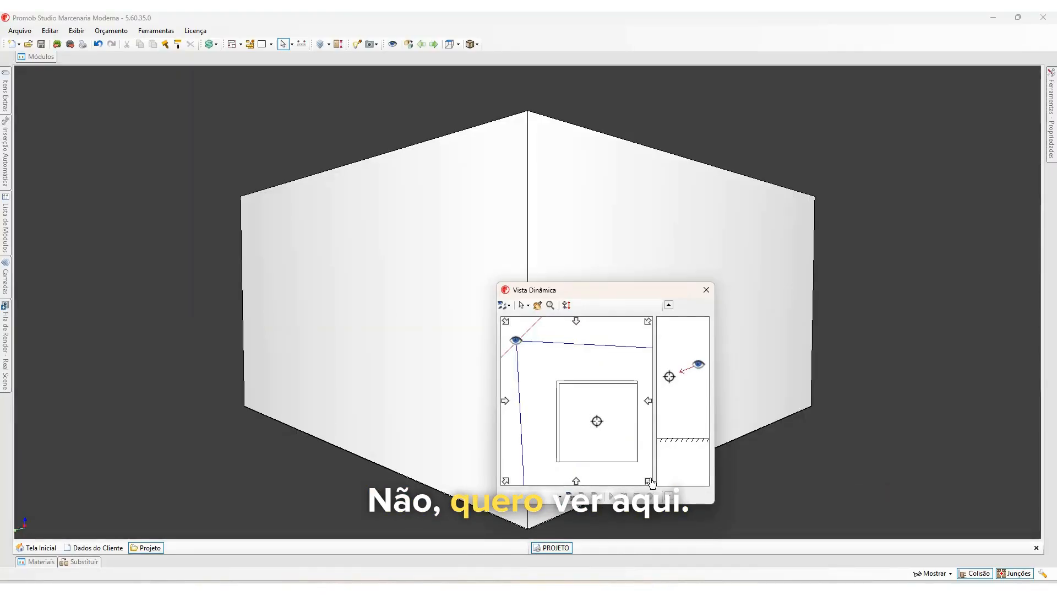
left_click(647, 481)
left_click(576, 482)
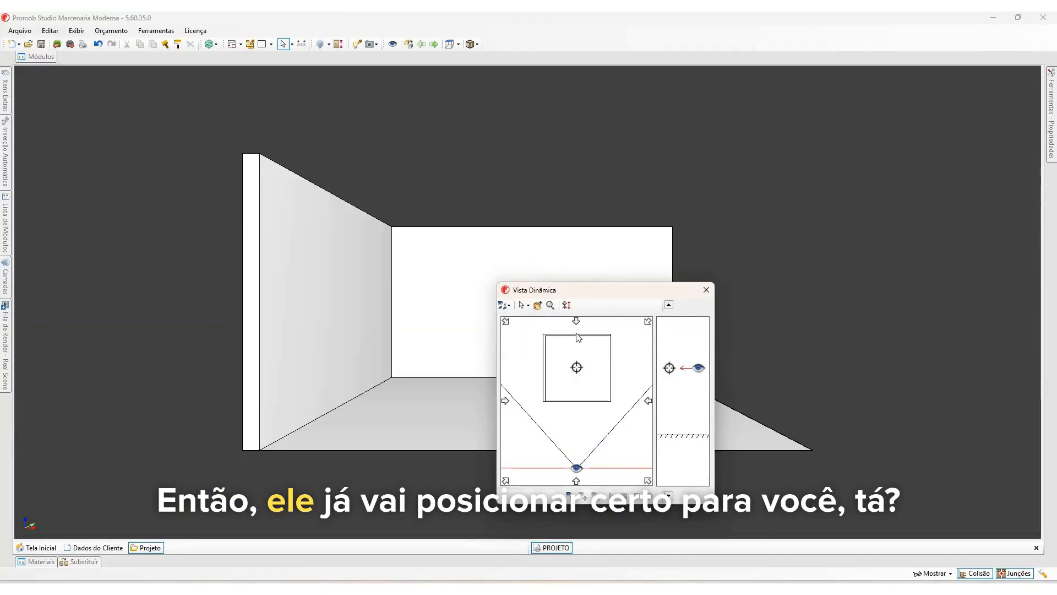
left_click(578, 482)
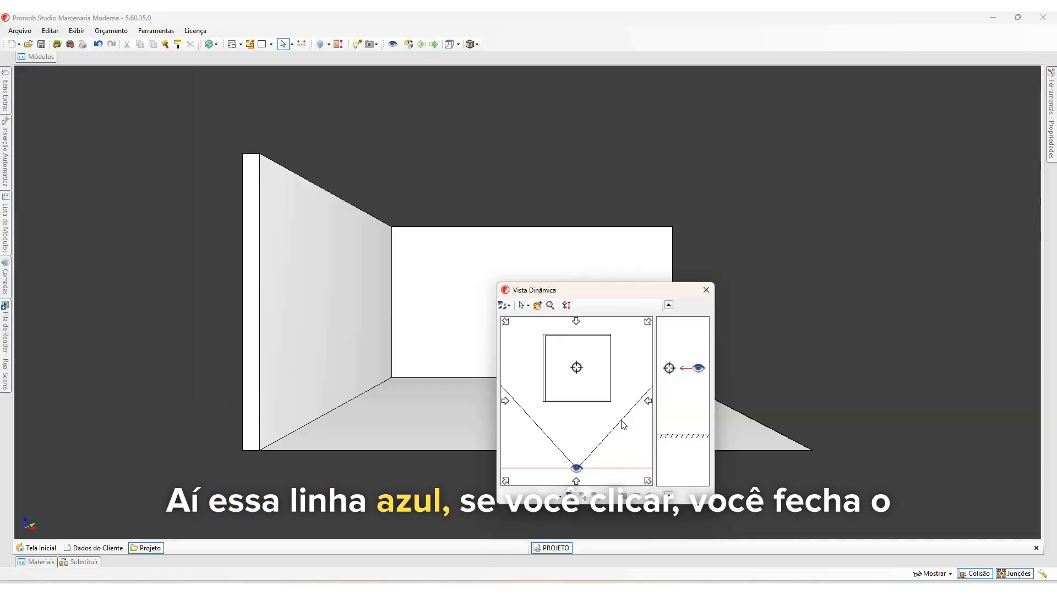
- Narrow and widen the camera's viewing angle, and move the red clipping line to the room's middle and back out in front
left_click_drag(623, 424, 595, 417)
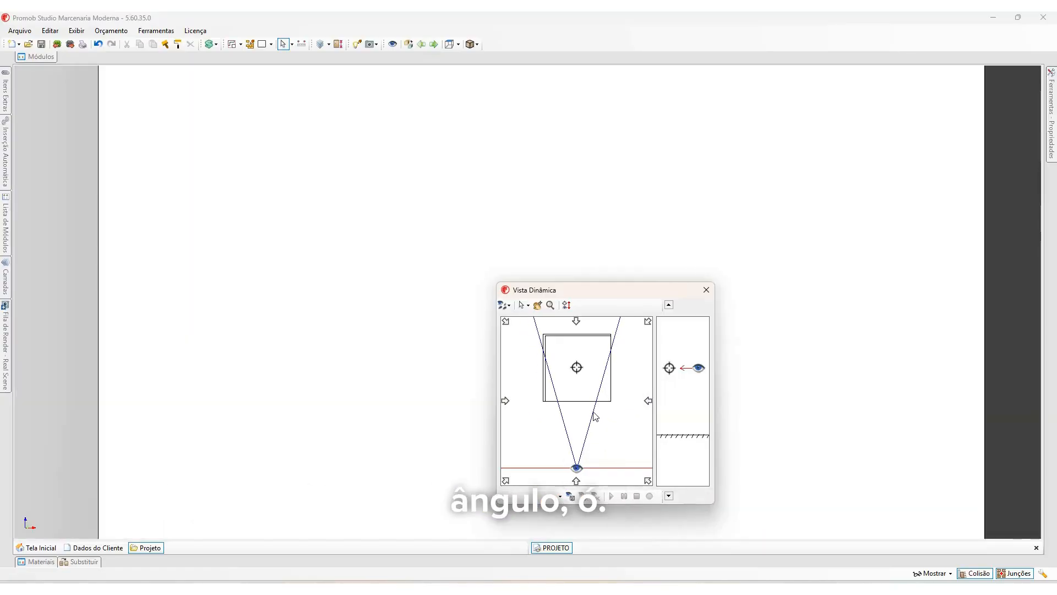
mouse_move(595, 416)
left_mouse_down()
mouse_move(618, 436)
mouse_move(581, 420)
mouse_move(607, 435)
left_mouse_up()
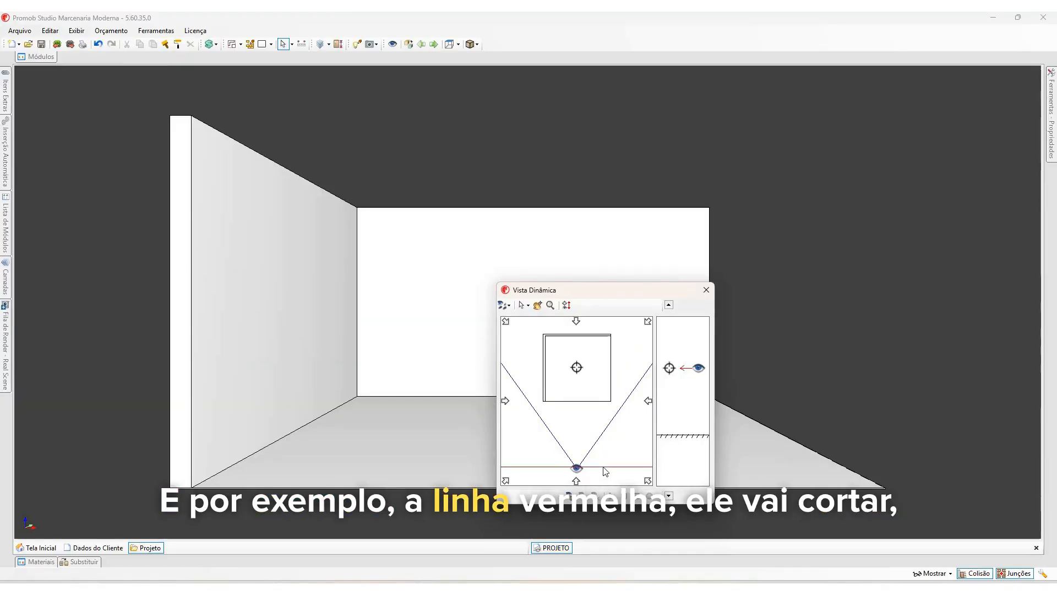
left_click_drag(604, 469, 604, 449)
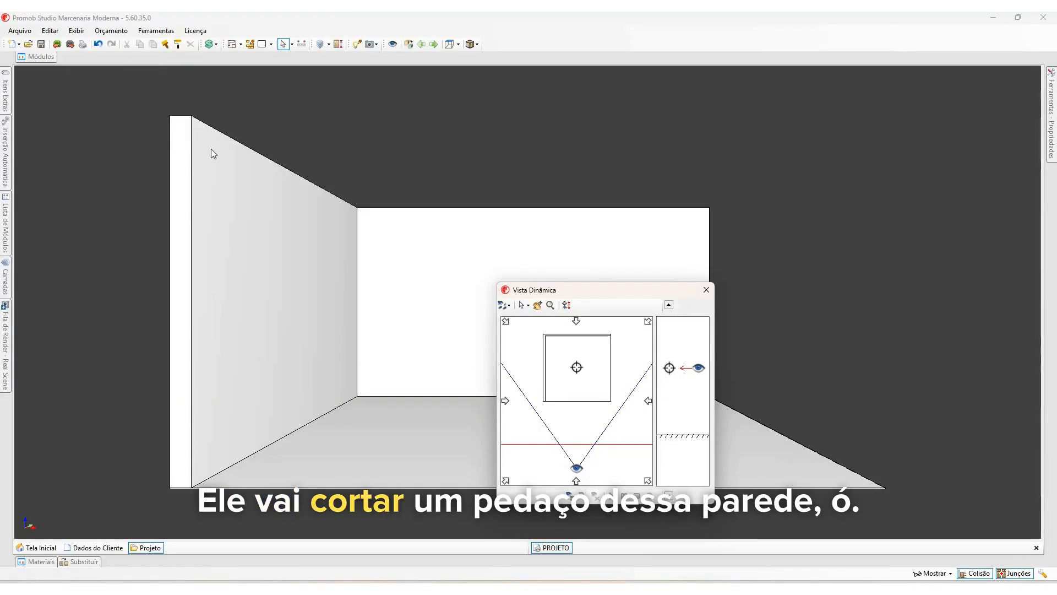
left_click_drag(642, 443, 577, 395)
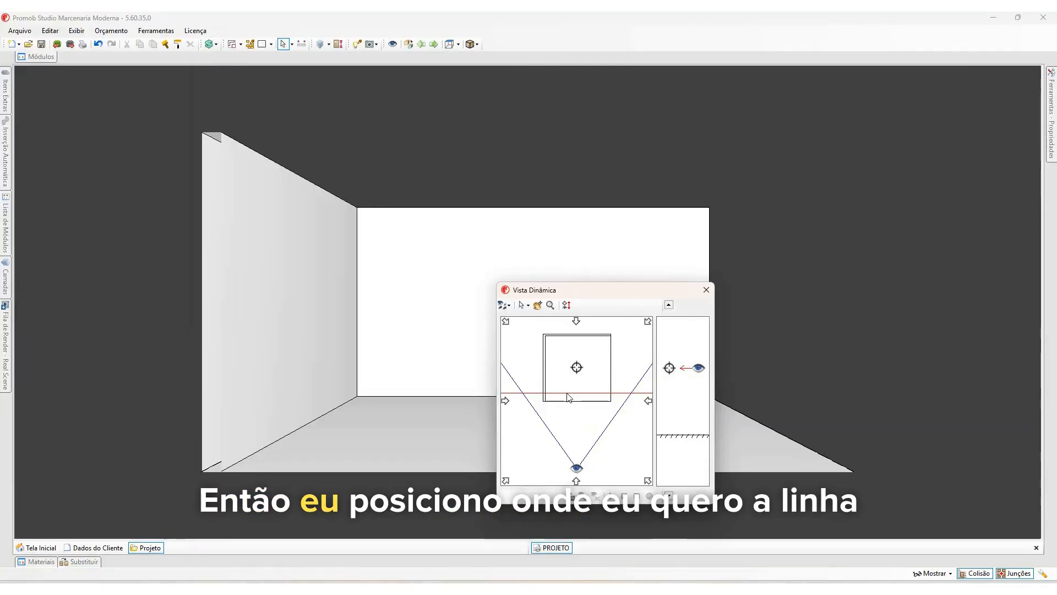
left_click_drag(569, 394, 569, 371)
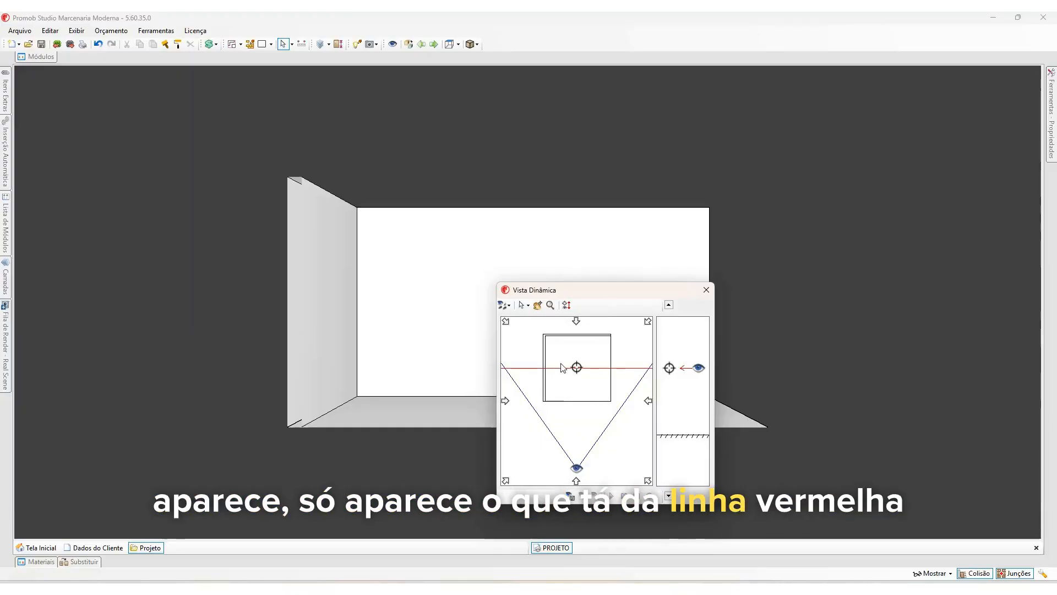
left_click_drag(560, 369, 566, 437)
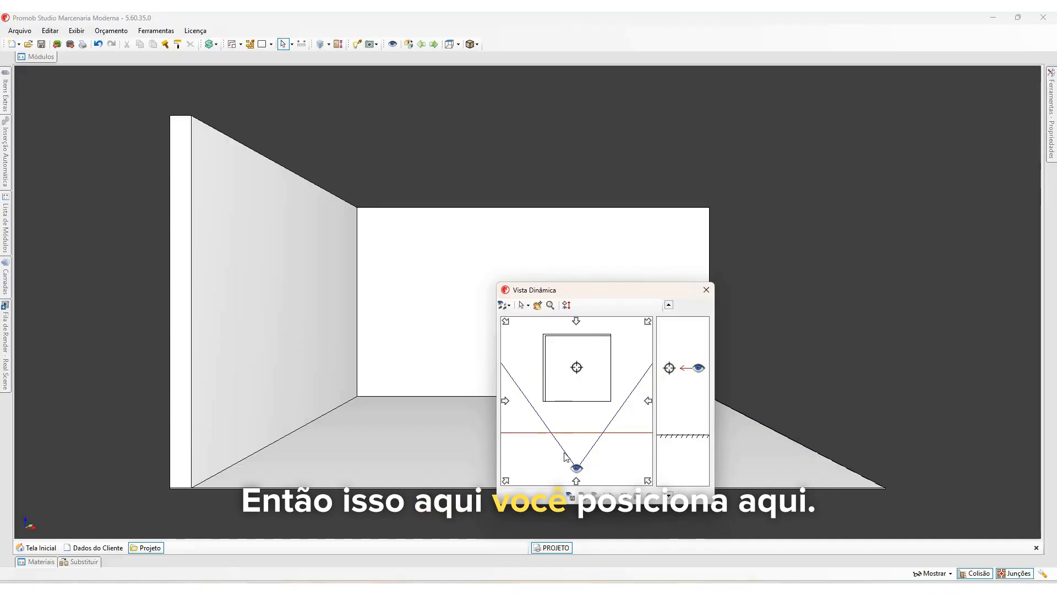
- Pan and zoom the room plan inside Vista Dinâmica
mouse_move(573, 371)
middle_mouse_down()
mouse_move(561, 377)
mouse_move(581, 373)
mouse_move(561, 367)
middle_mouse_up()
scroll(557, 370, "down", 5)
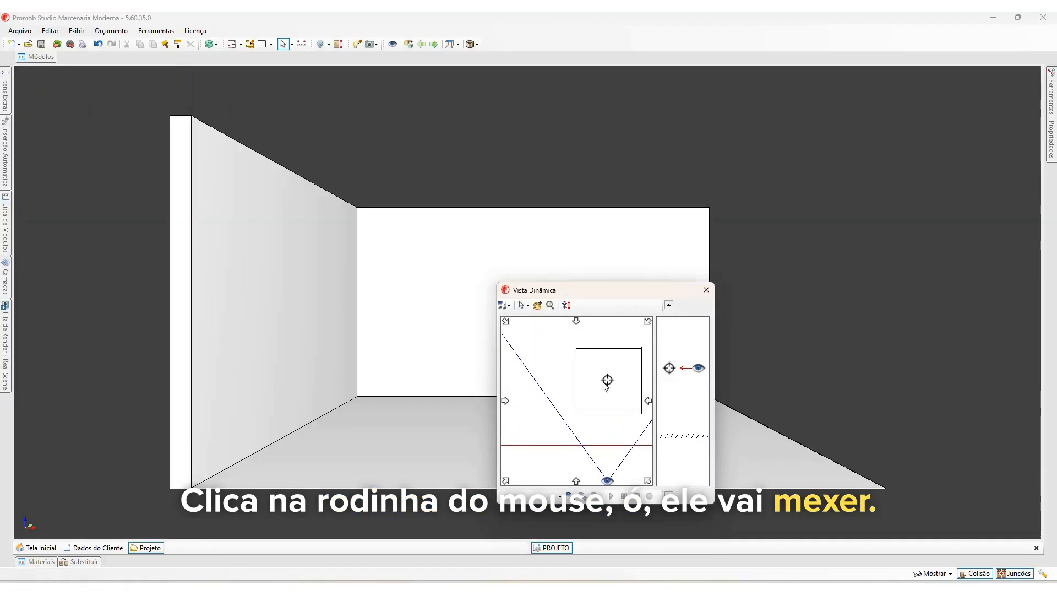
scroll(553, 371, "up", 3)
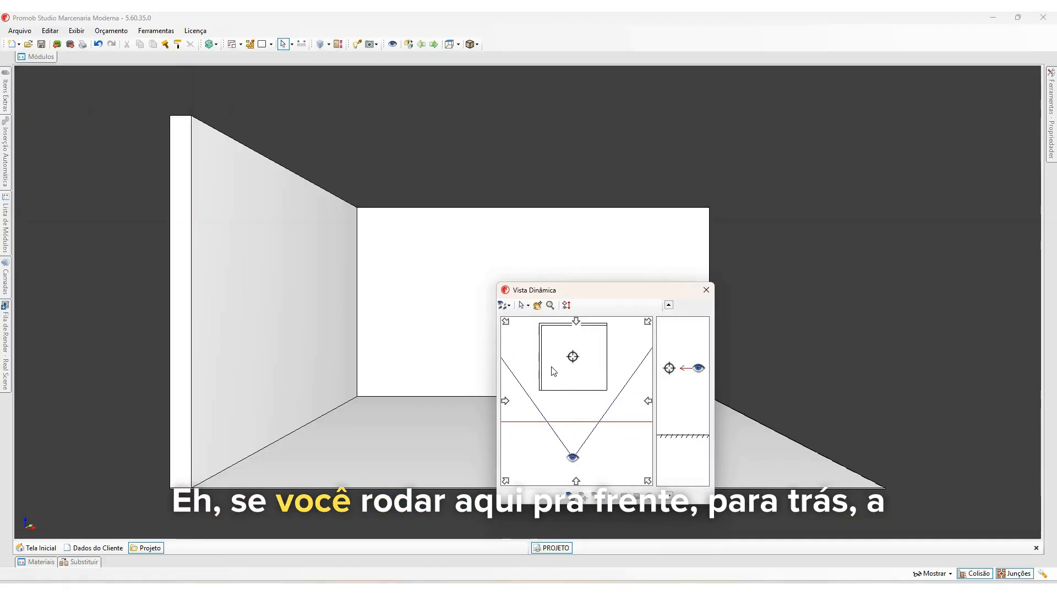
scroll(551, 371, "down", 4)
scroll(556, 385, "up", 5)
scroll(554, 385, "down", 4)
scroll(554, 384, "up", 4)
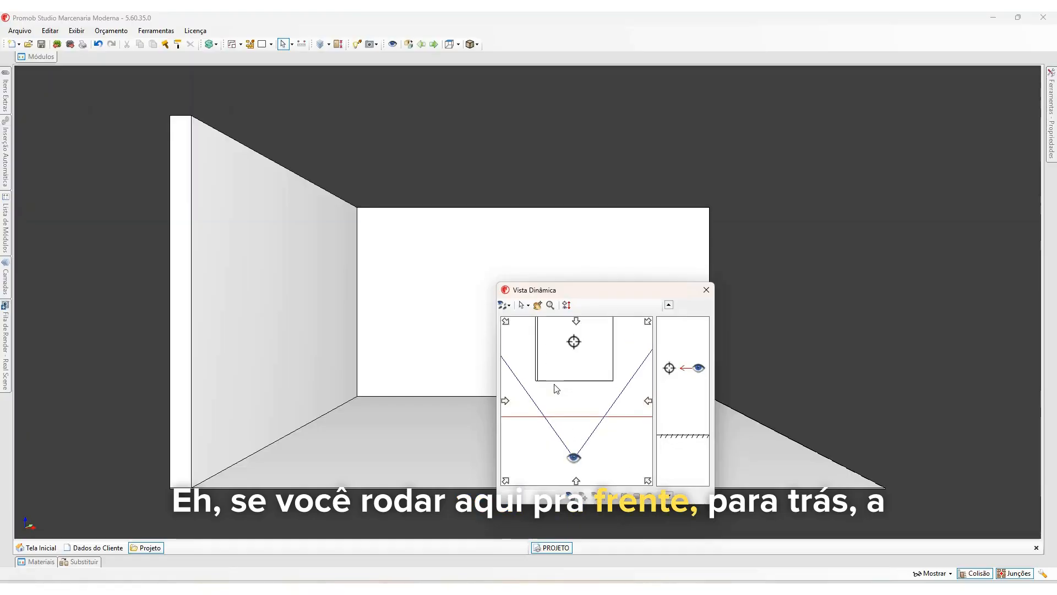
scroll(554, 385, "down", 5)
mouse_move(554, 385)
middle_mouse_down()
mouse_move(562, 417)
mouse_move(562, 404)
middle_mouse_up()
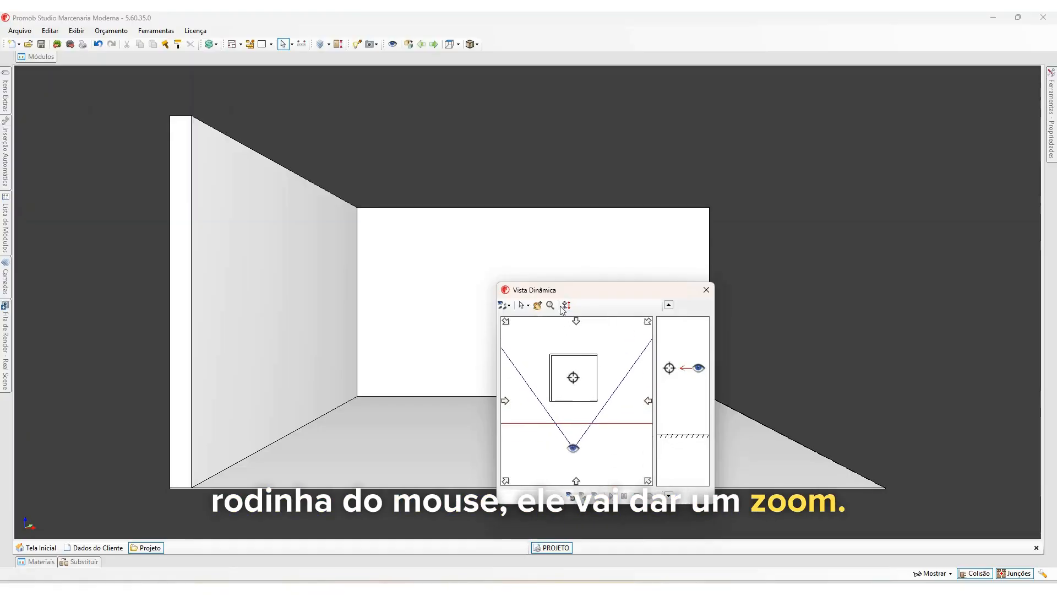
- Reposition the plan with the pan tool, look over the navigation and zoom tools, and close Vista Dinâmica
left_click_drag(565, 404, 567, 393)
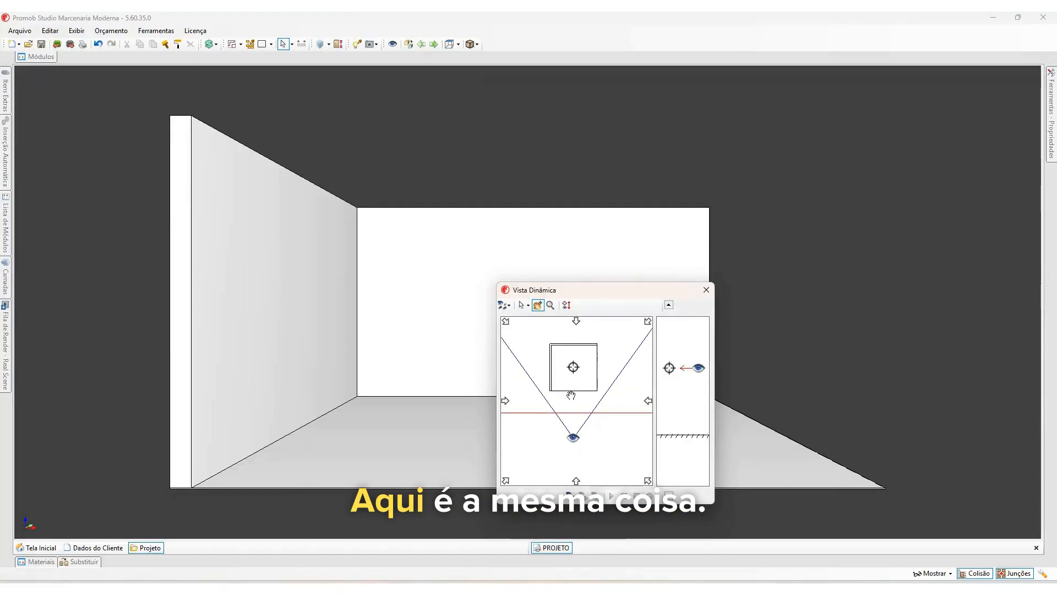
left_click(529, 306)
left_click(558, 329)
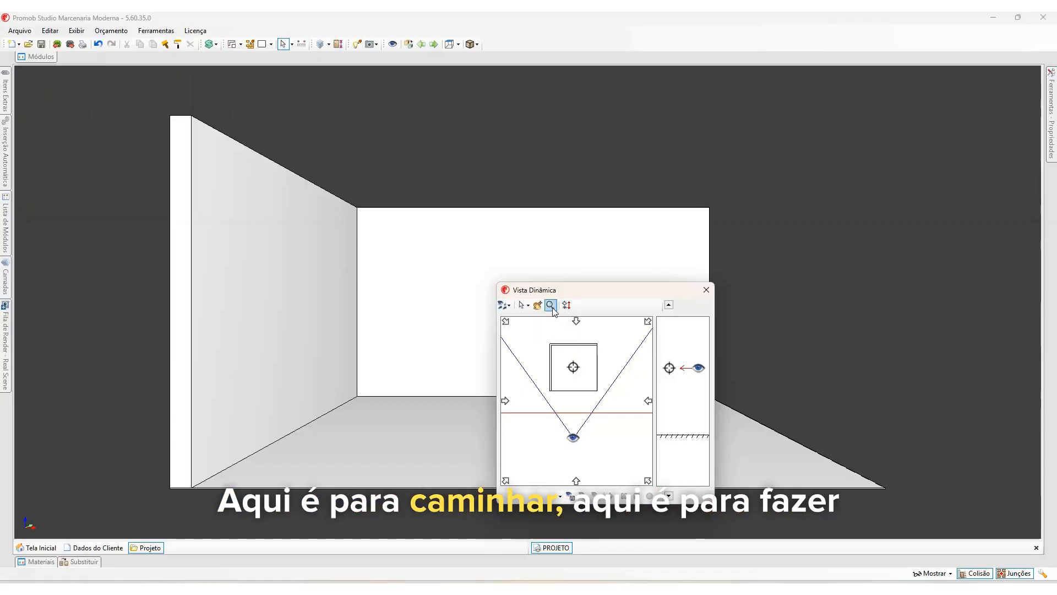
left_click_drag(577, 378, 583, 405)
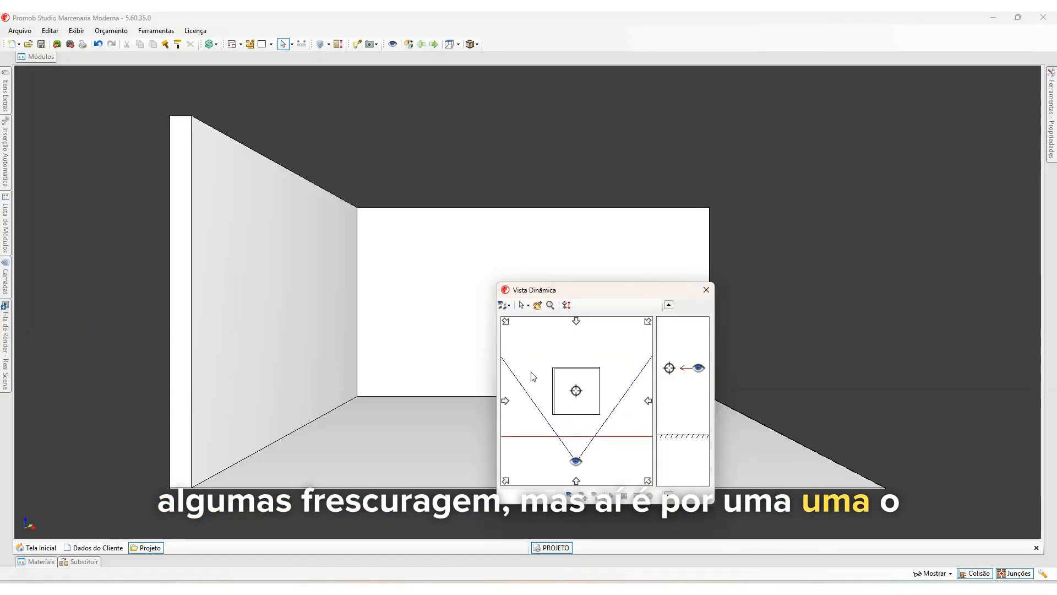
left_click(707, 289)
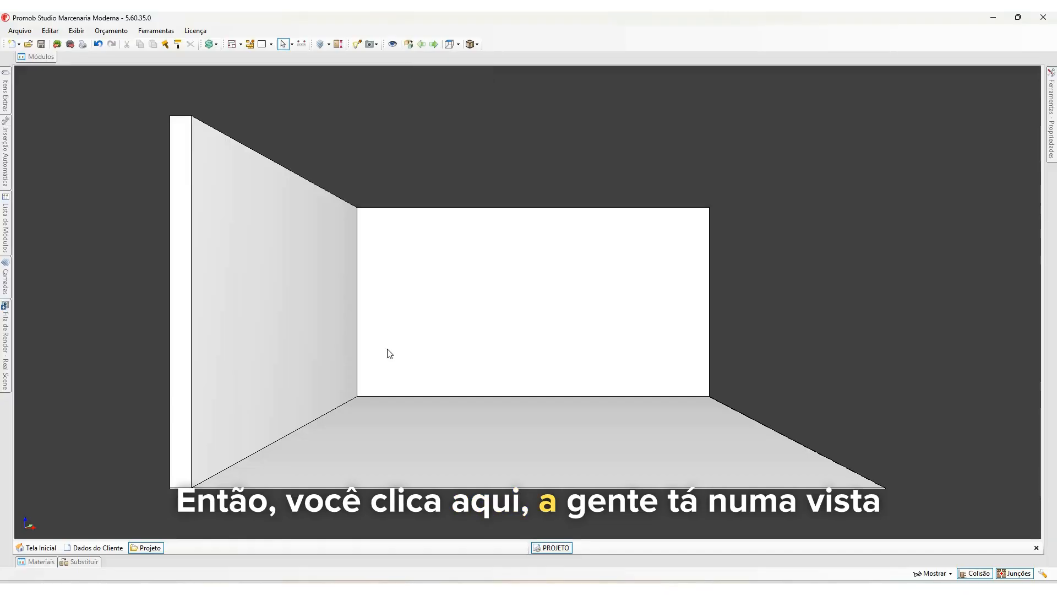
- Switch to the orthogonal 2D view and face the back wall and the adjoining side wall squarely in turn
left_click(408, 44)
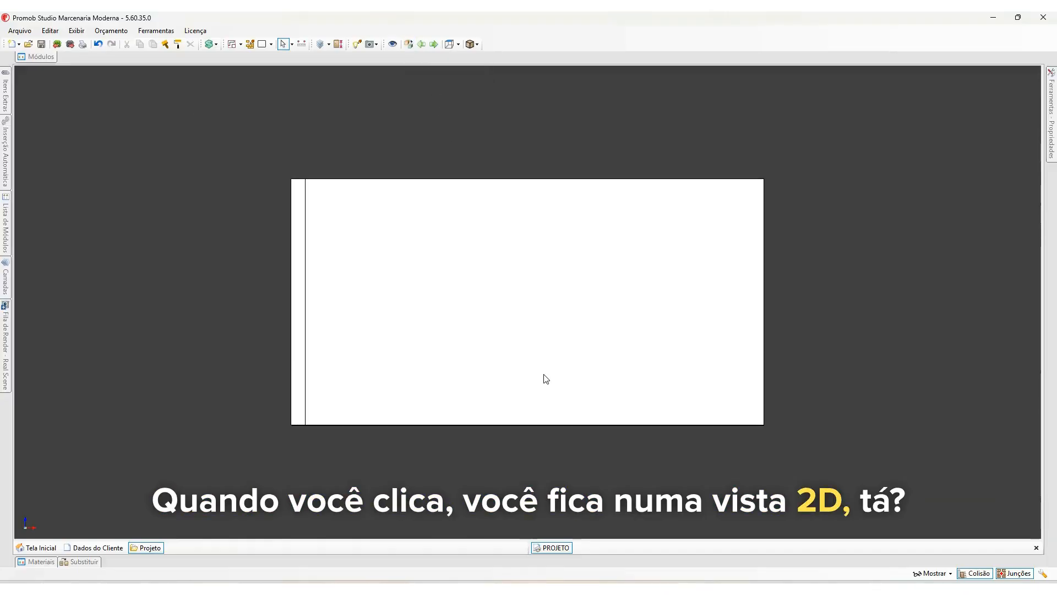
middle_click_drag(546, 379, 516, 373)
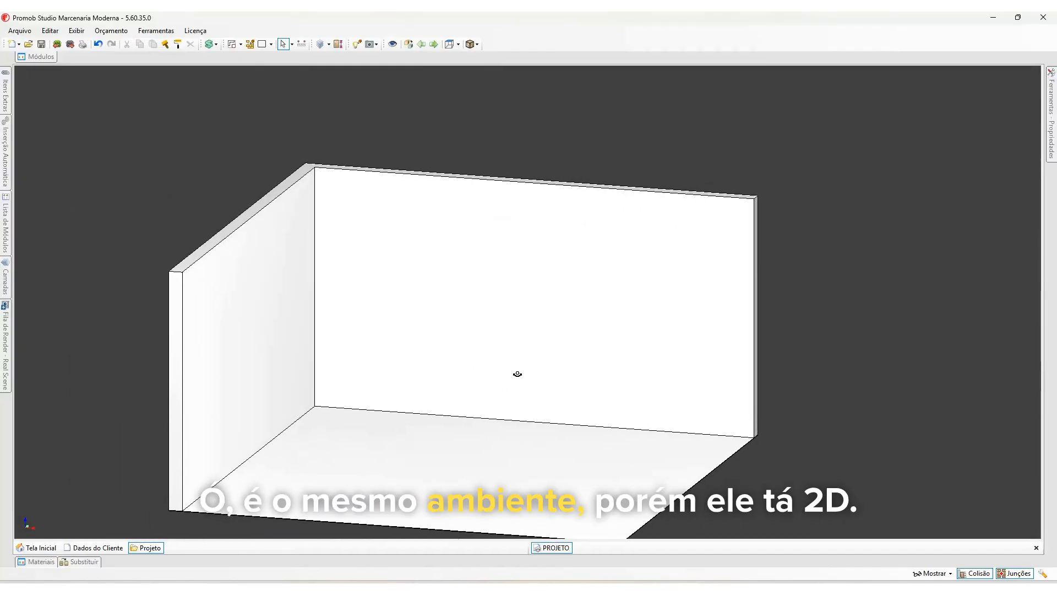
double_click(451, 236)
mouse_move(446, 251)
middle_mouse_down()
mouse_move(477, 237)
mouse_move(546, 270)
mouse_move(404, 271)
mouse_move(498, 377)
mouse_move(432, 342)
mouse_move(455, 296)
mouse_move(550, 289)
mouse_move(422, 269)
mouse_move(422, 234)
mouse_move(359, 272)
mouse_move(436, 235)
middle_mouse_up()
double_click(434, 233)
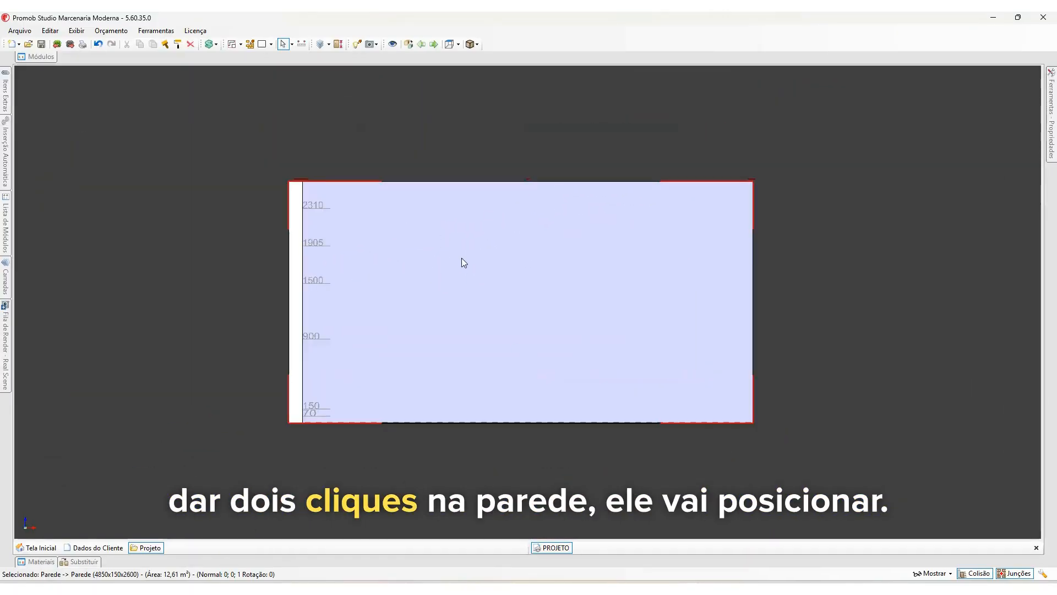
middle_click_drag(472, 309, 296, 285)
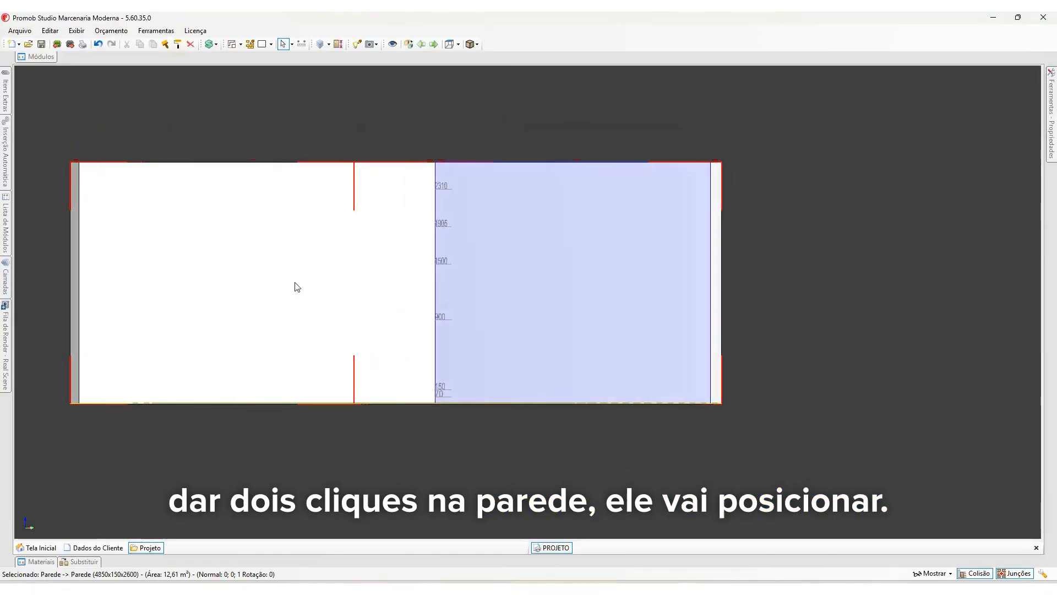
double_click(295, 286)
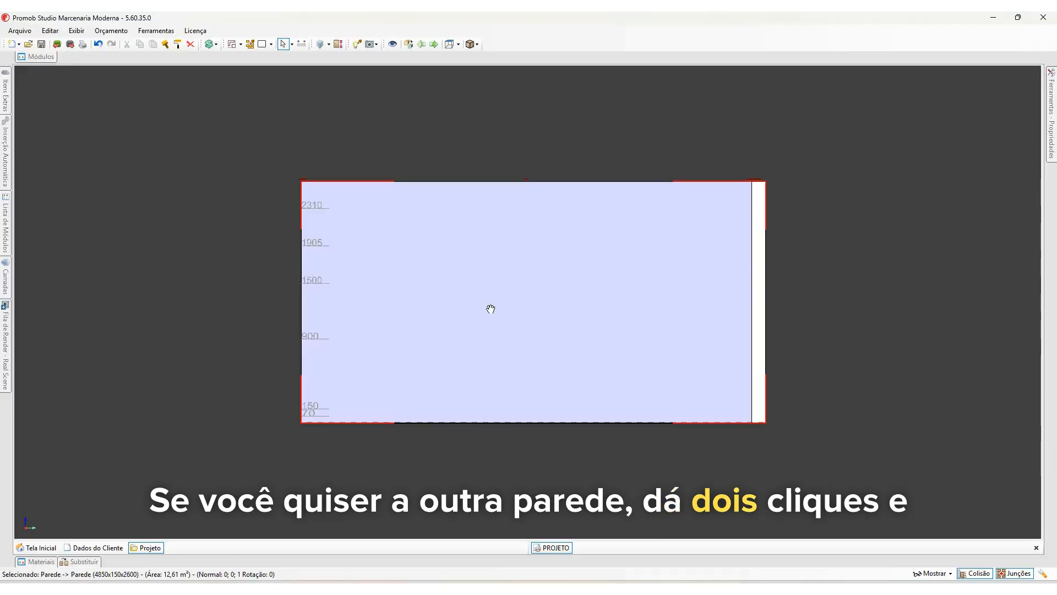
middle_click_drag(489, 309, 497, 307)
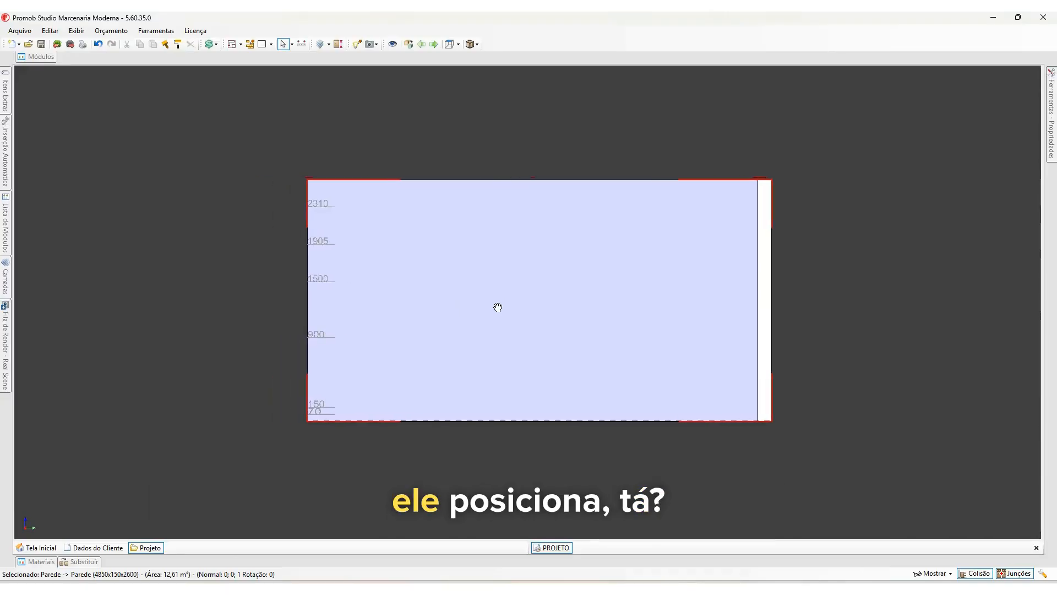
- Return to the perspective view and turn the camera to face the room's walls squarely one after the other
left_click(409, 44)
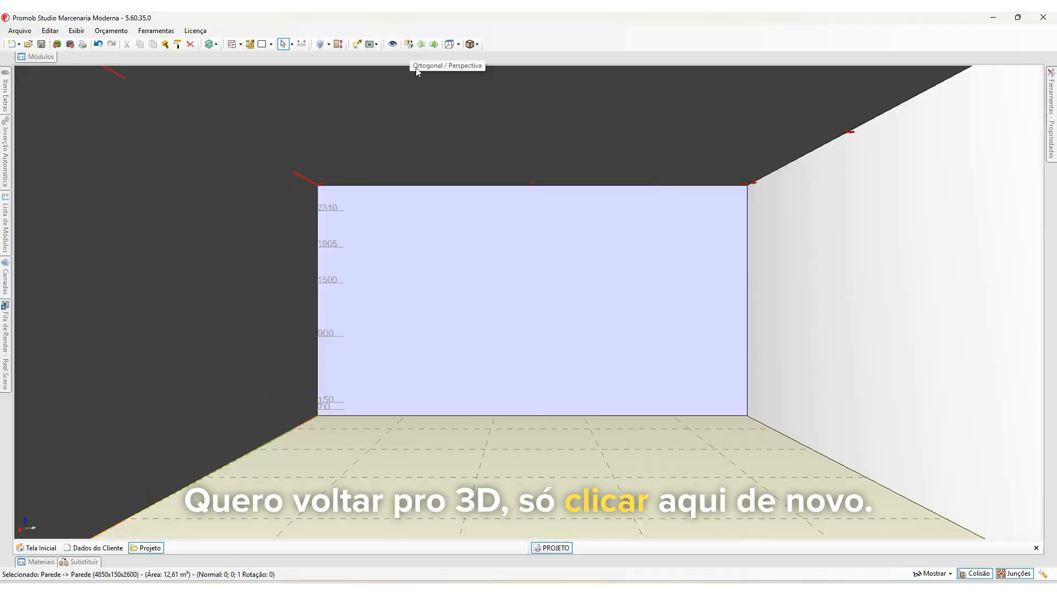
middle_click_drag(521, 333, 594, 361)
middle_click_drag(595, 314, 493, 306)
left_click(639, 268)
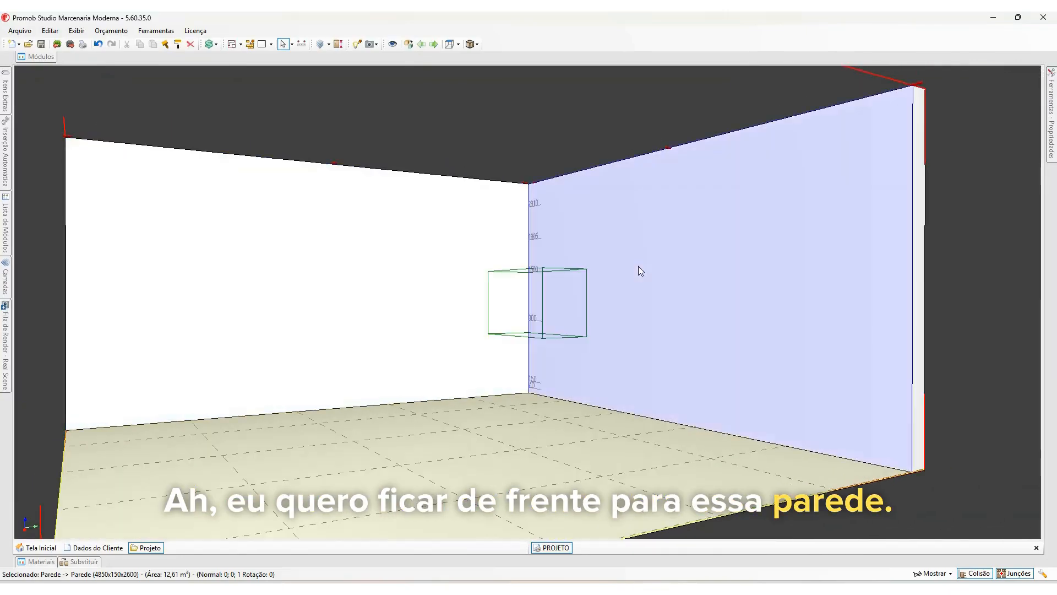
double_click(639, 267)
double_click(155, 321)
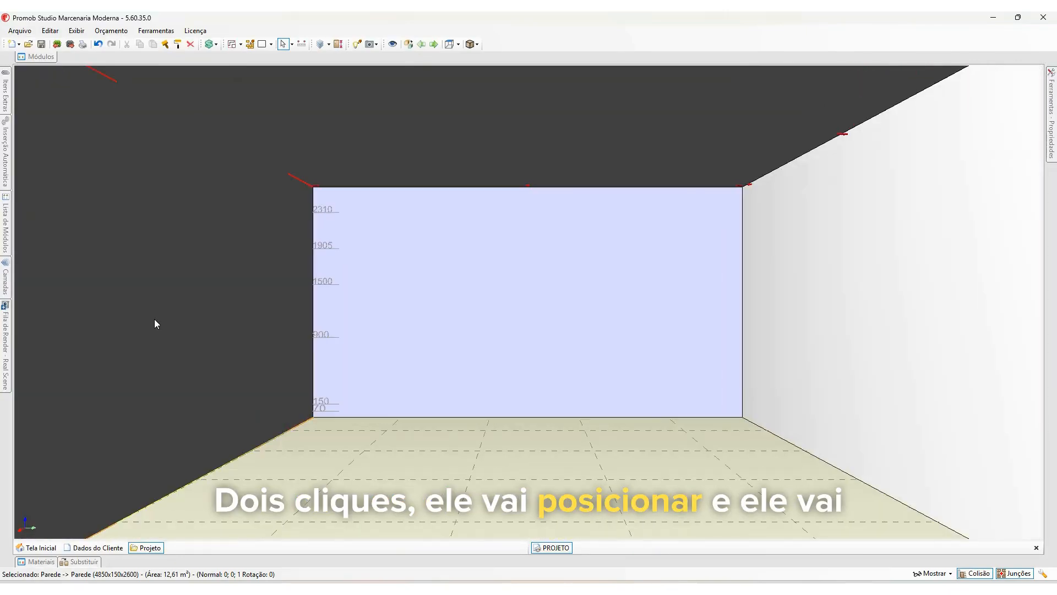
- Face the floor squarely from above, and view the walls head-on from inside and outside the room
double_click(493, 476)
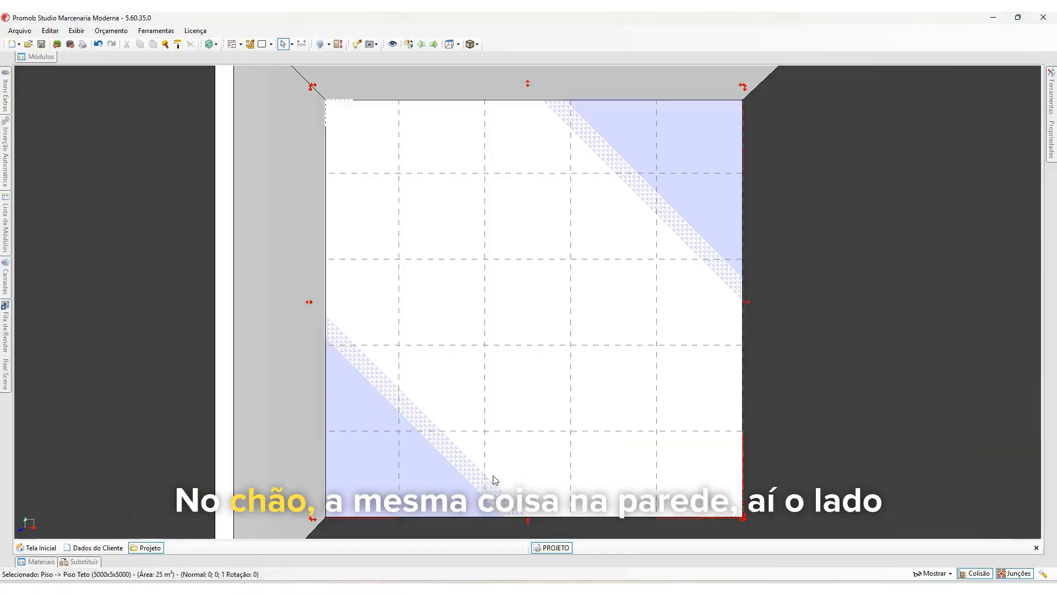
double_click(485, 76)
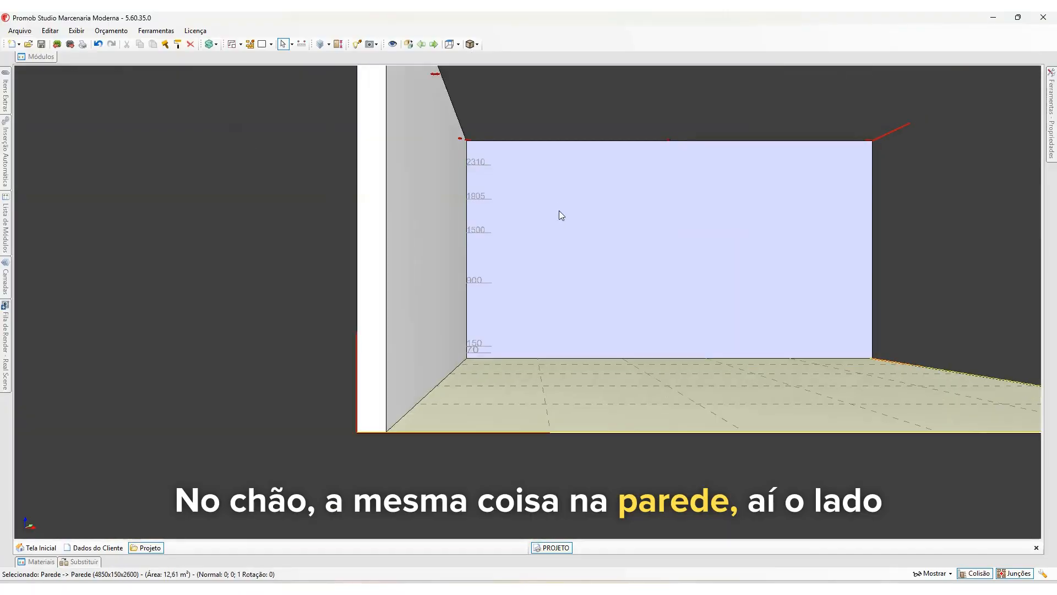
double_click(577, 250)
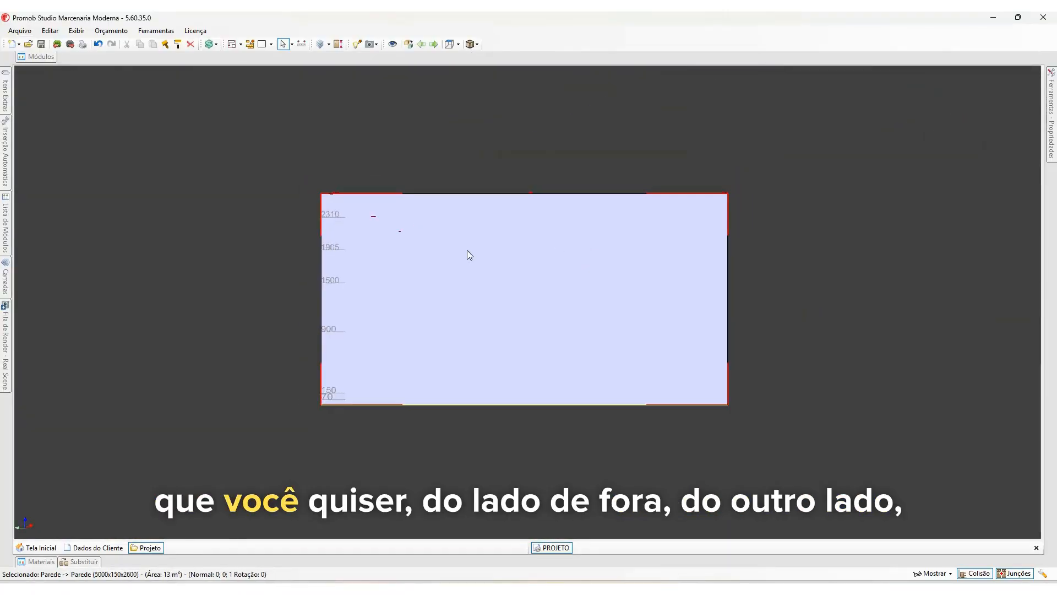
middle_click_drag(448, 272, 502, 275)
double_click(321, 274)
middle_click_drag(386, 263, 395, 424)
double_click(688, 92)
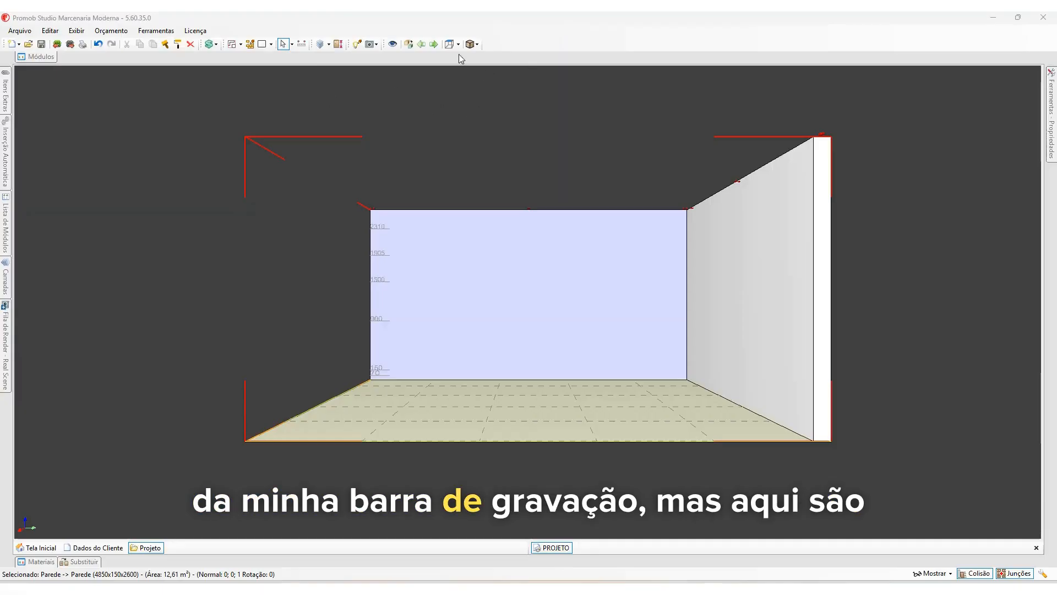
- Show the module library and look through the PLANEJADOS categories Primários, Cozinhas, Dormitórios, Offices, and Banhos e Lavanderias
middle_click_drag(528, 280, 455, 248)
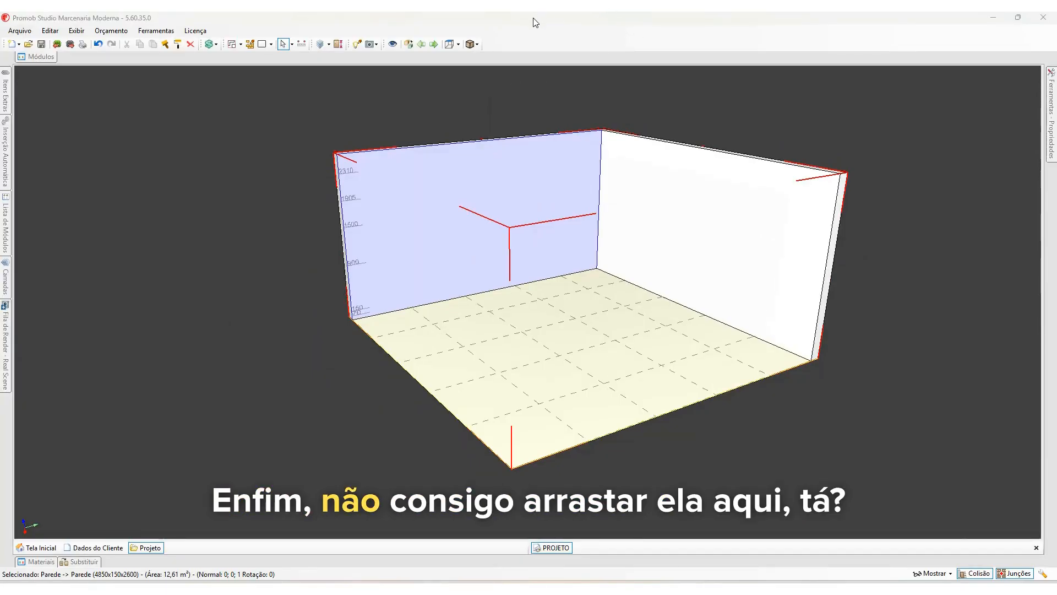
middle_click_drag(380, 287, 319, 288)
right_click_drag(319, 288, 369, 314)
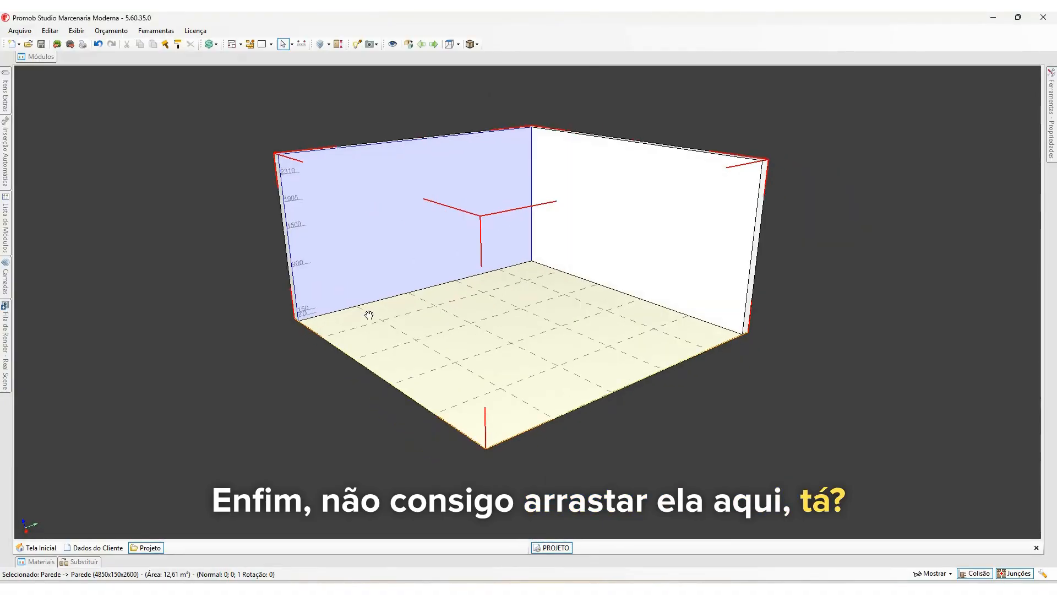
middle_click_drag(369, 314, 310, 299)
left_click(44, 61)
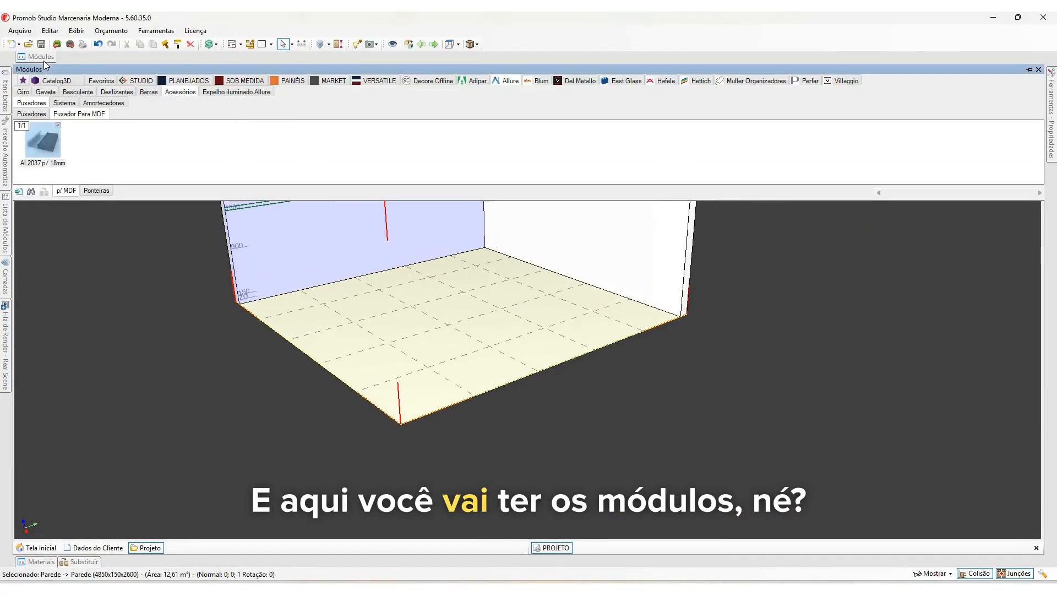
left_click(150, 83)
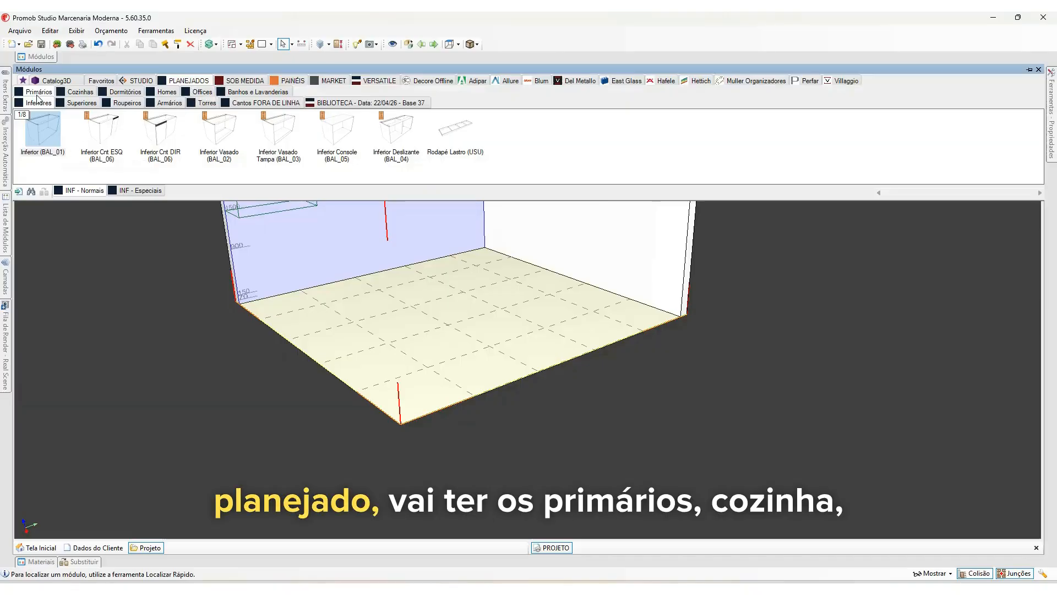
left_click(80, 92)
left_click(125, 92)
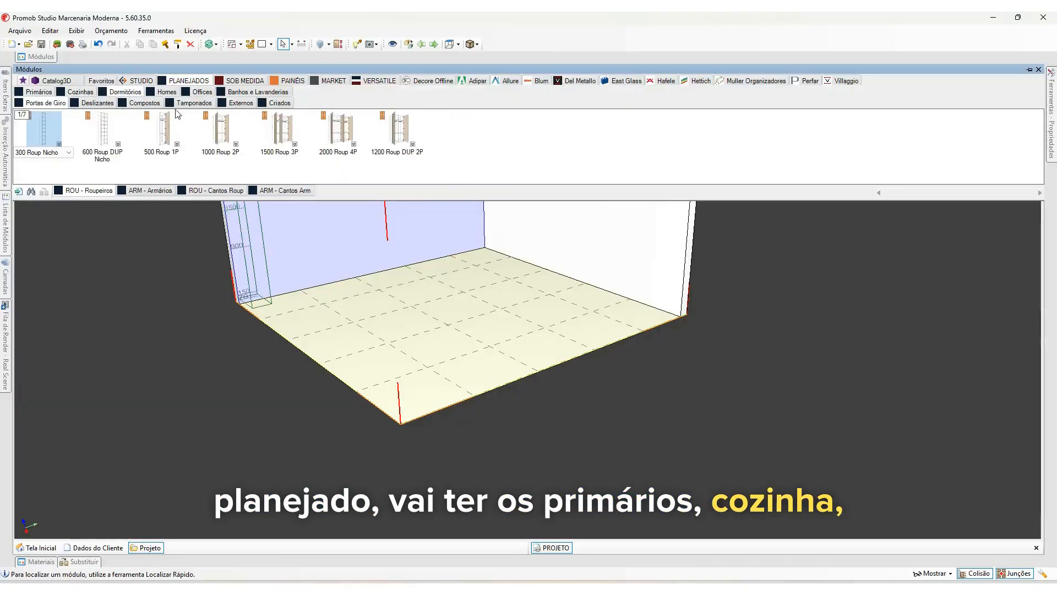
left_click(201, 92)
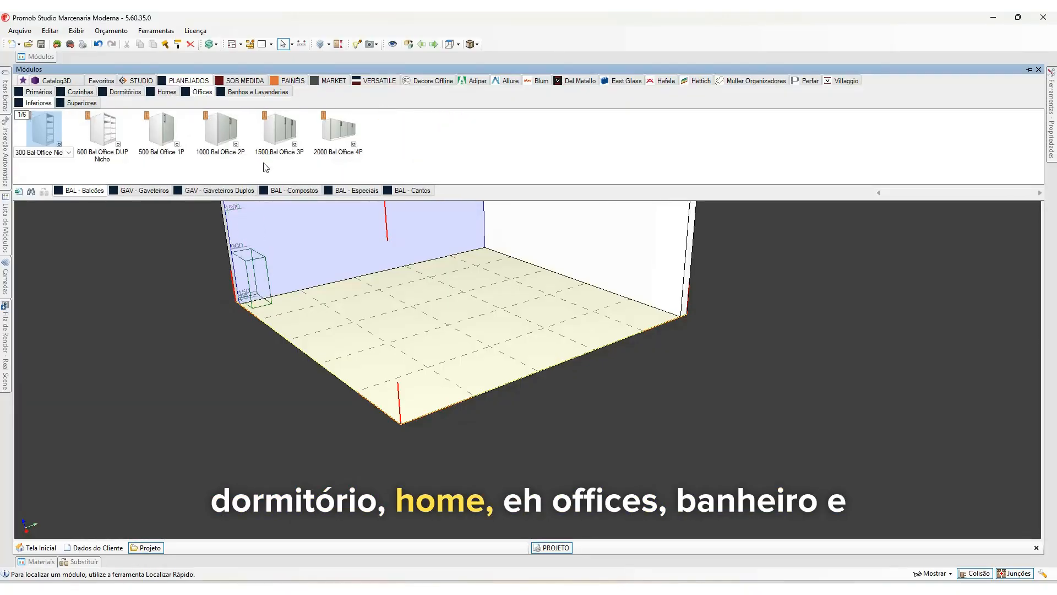
left_click(258, 92)
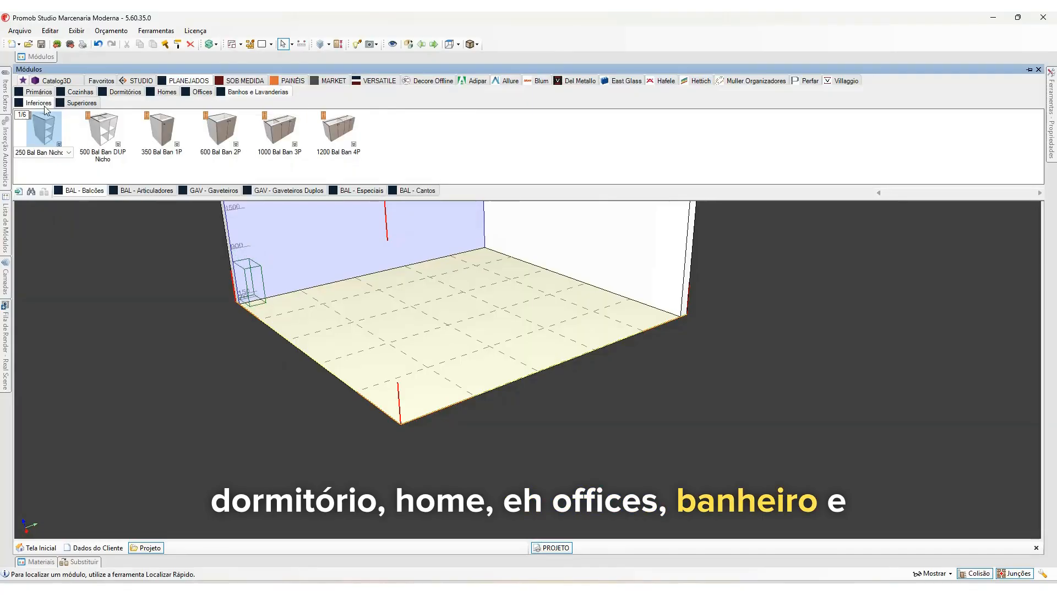
- Look through the Cozinhas, Dormitórios and Homes modules, and examine the Inferiores and Superiores groups of Offices
left_click(83, 92)
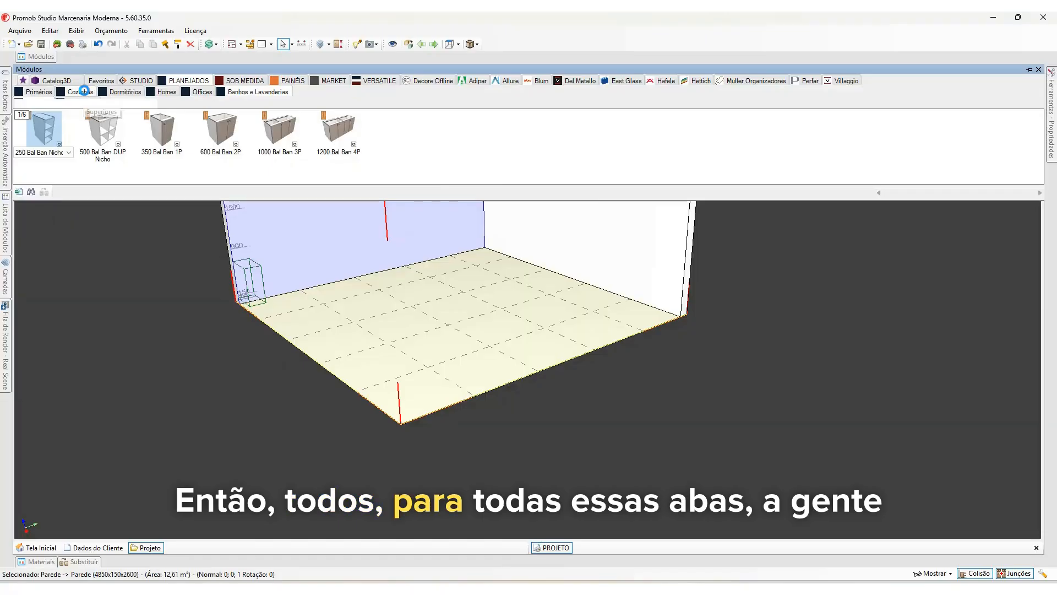
left_click(125, 93)
left_click(166, 93)
left_click(198, 94)
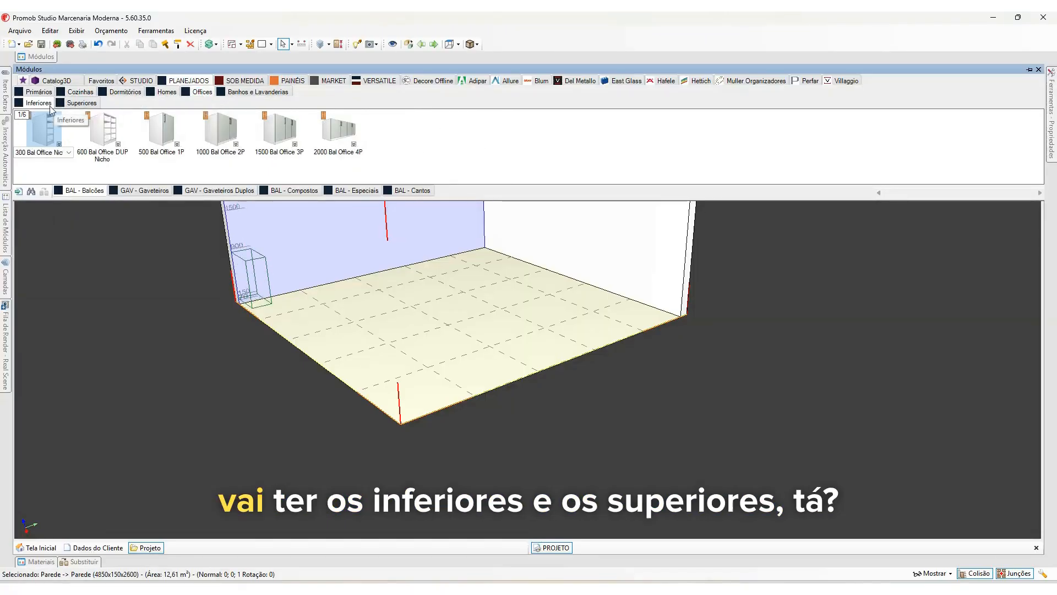
left_click(88, 104)
- Examine the Superiores and Inferiores modules of Homes, including the Gaveteiros, Especiais and Cantos subgroups
left_click(166, 92)
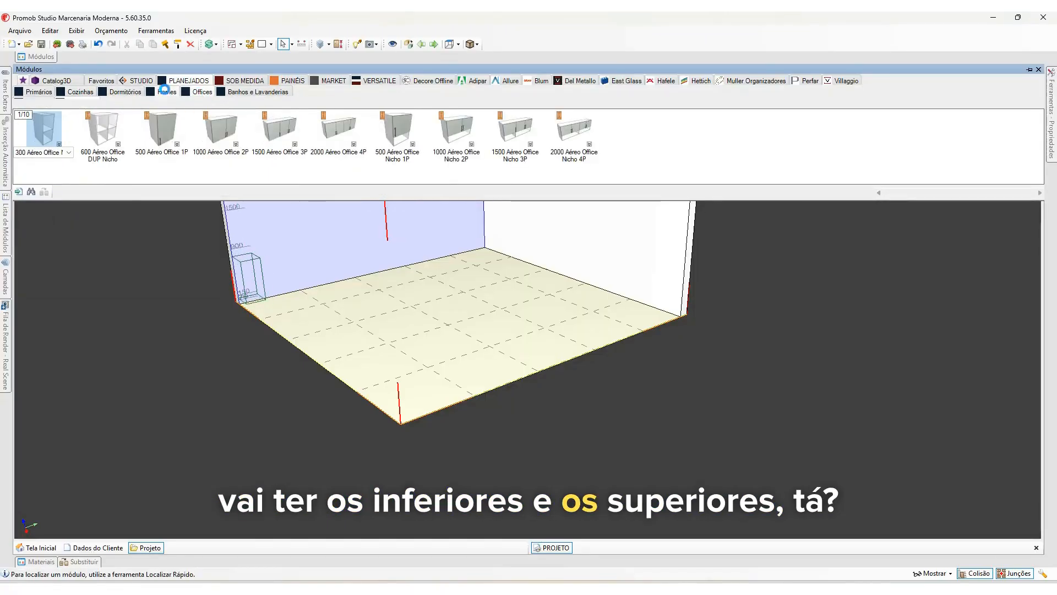
left_click(88, 105)
left_click(25, 104)
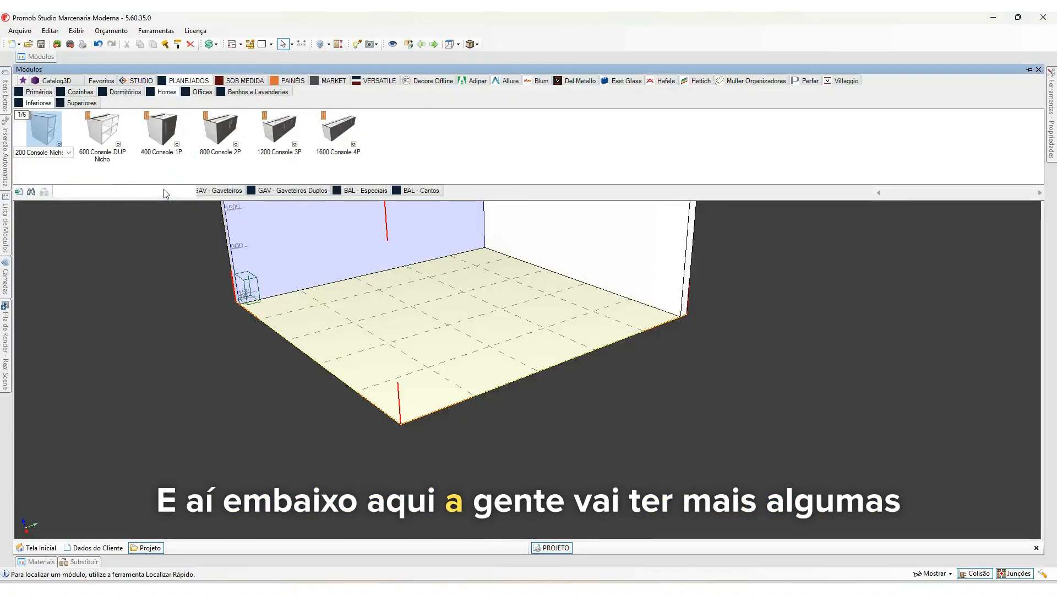
left_click(225, 191)
left_click(359, 197)
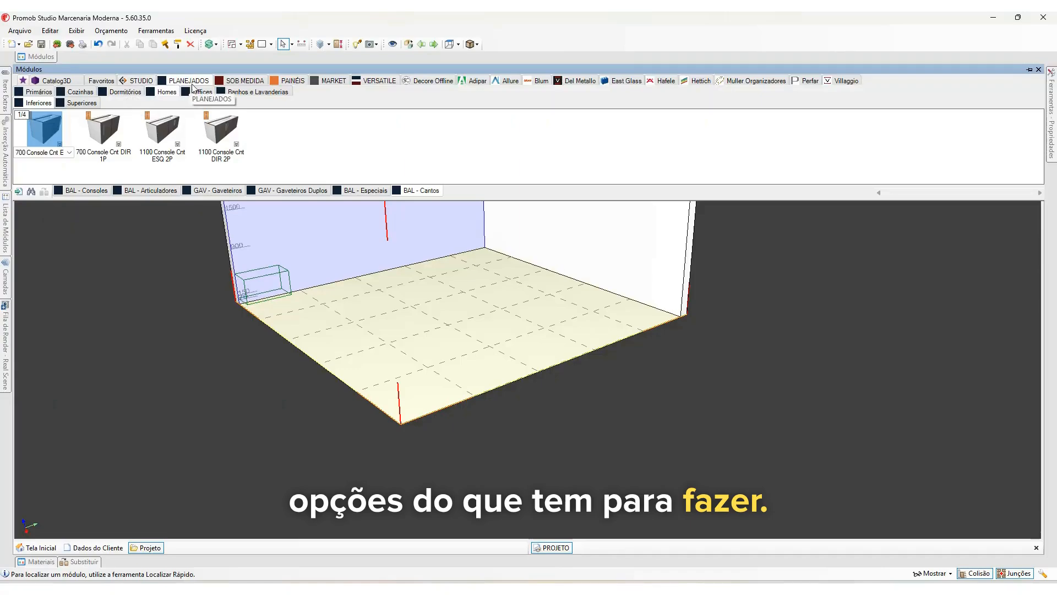
- Insert the Inferior (BAL_01) module from PLANEJADOS, Primários, near the open end of the selected wall, 750 mm above the floor
left_click(149, 82)
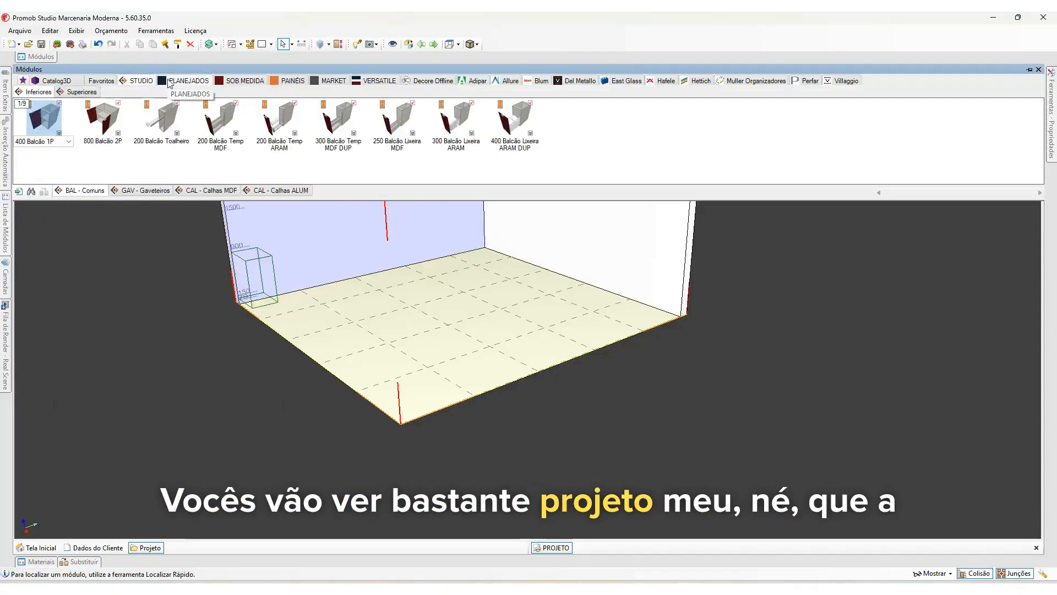
left_click(194, 82)
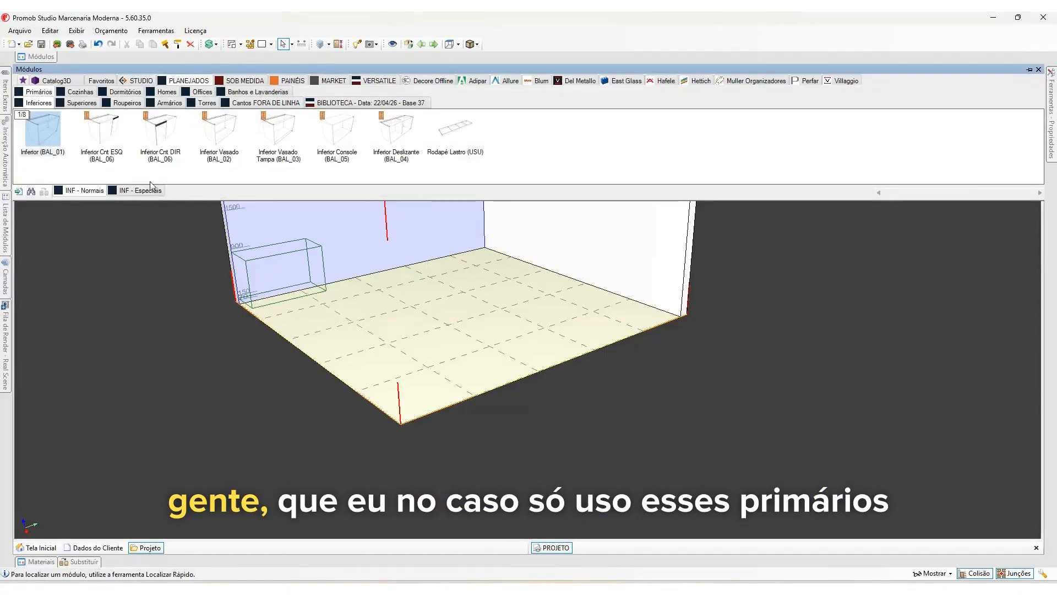
left_click(44, 139)
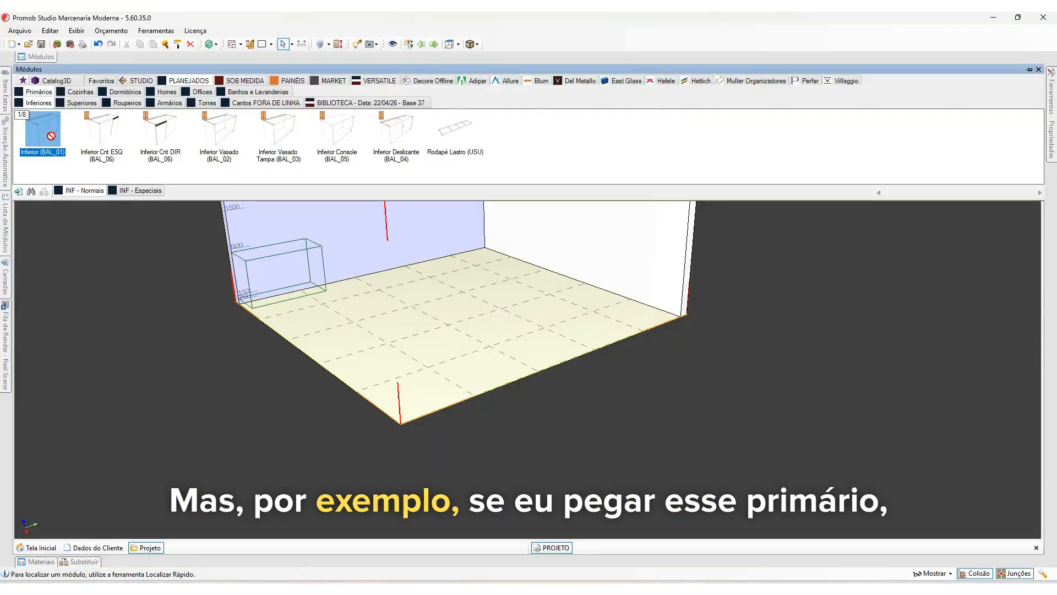
key("Escape")
left_click(328, 238)
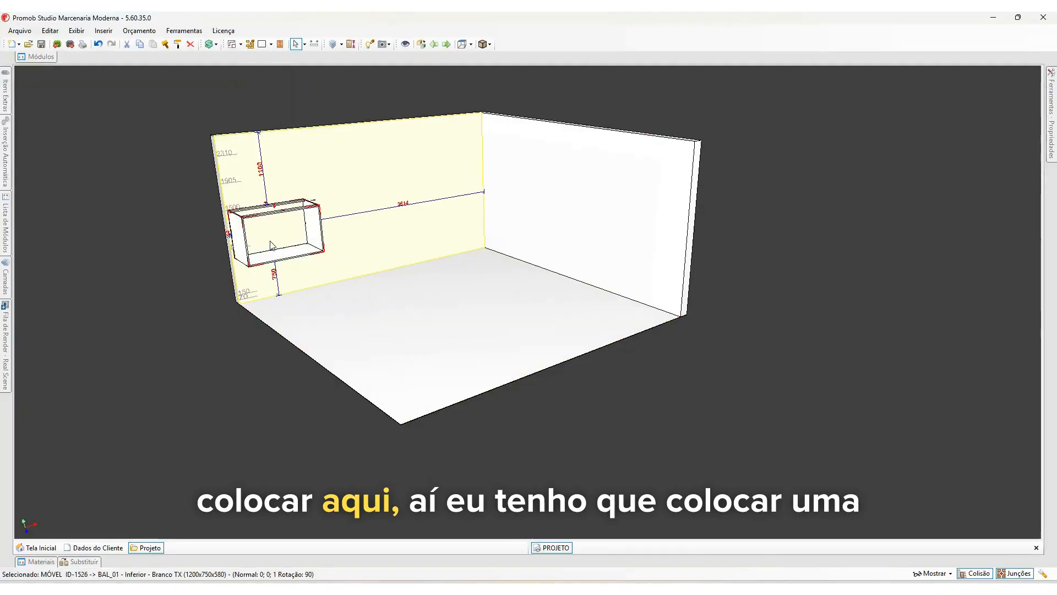
- Open the placed cabinet in Construtor de Armários and insert a horizontal Prateleira 18mm in its opening
scroll(324, 234, "up", 5)
scroll(326, 231, "up", 1)
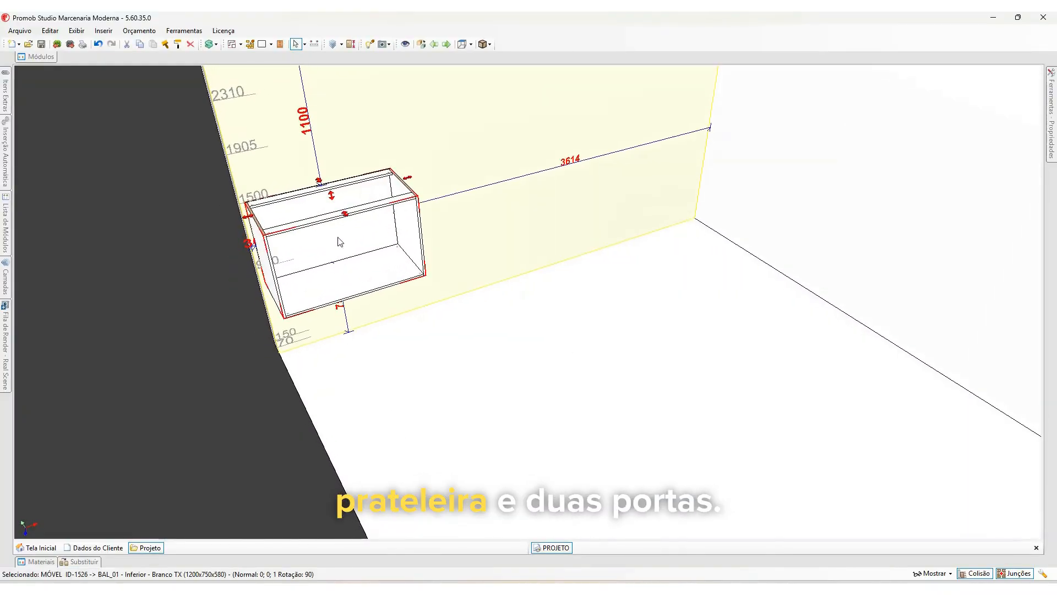
left_click(281, 44)
left_click(148, 332)
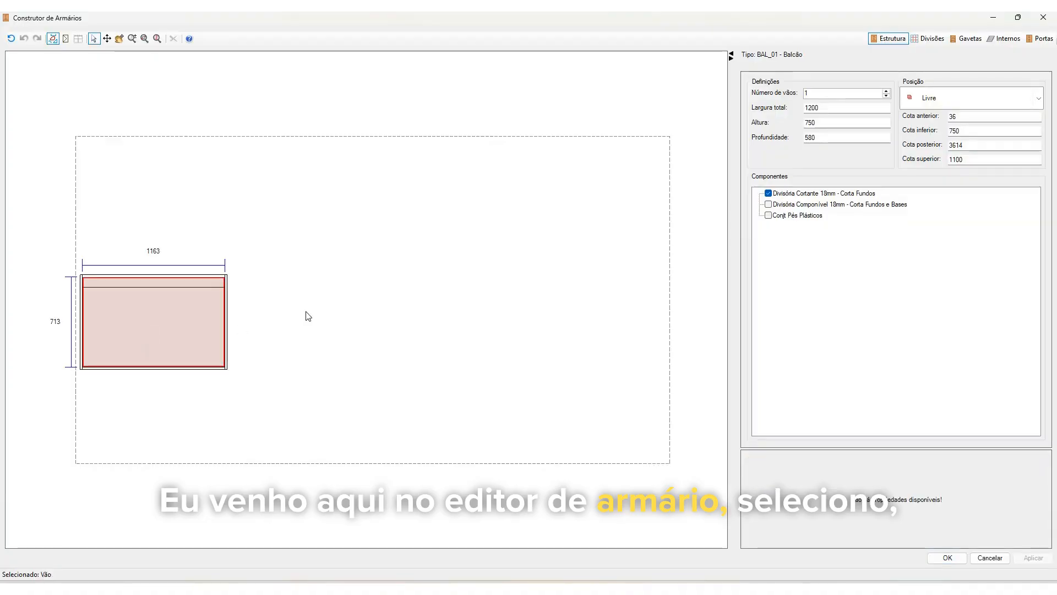
left_click(928, 39)
left_click(786, 79)
left_click(782, 124)
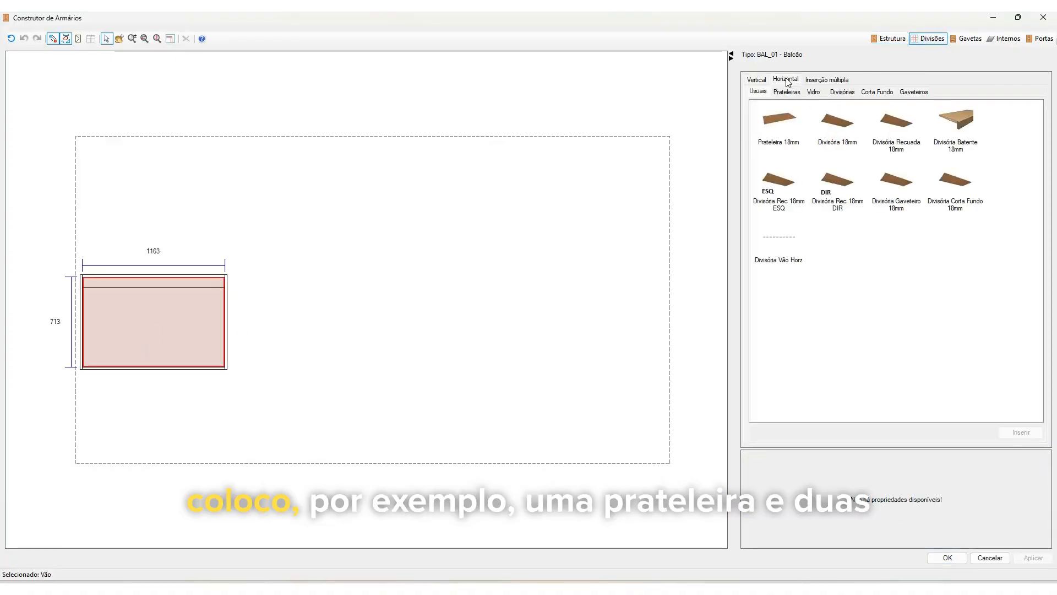
left_click(1021, 432)
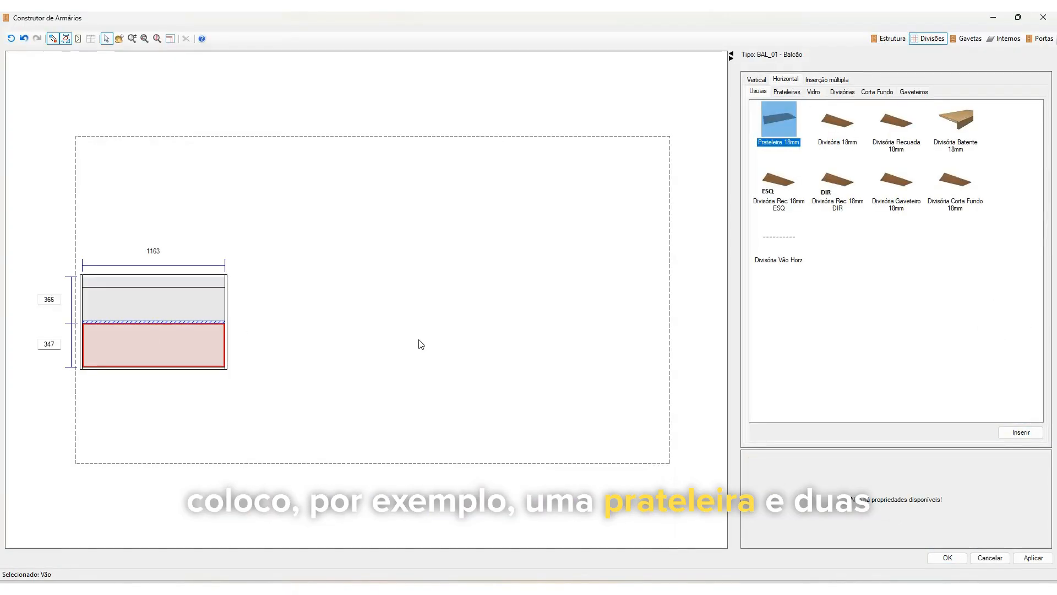
- Insert the external Balcão 2 Ptas doors over both openings of the cabinet and return to the room
left_click(177, 298)
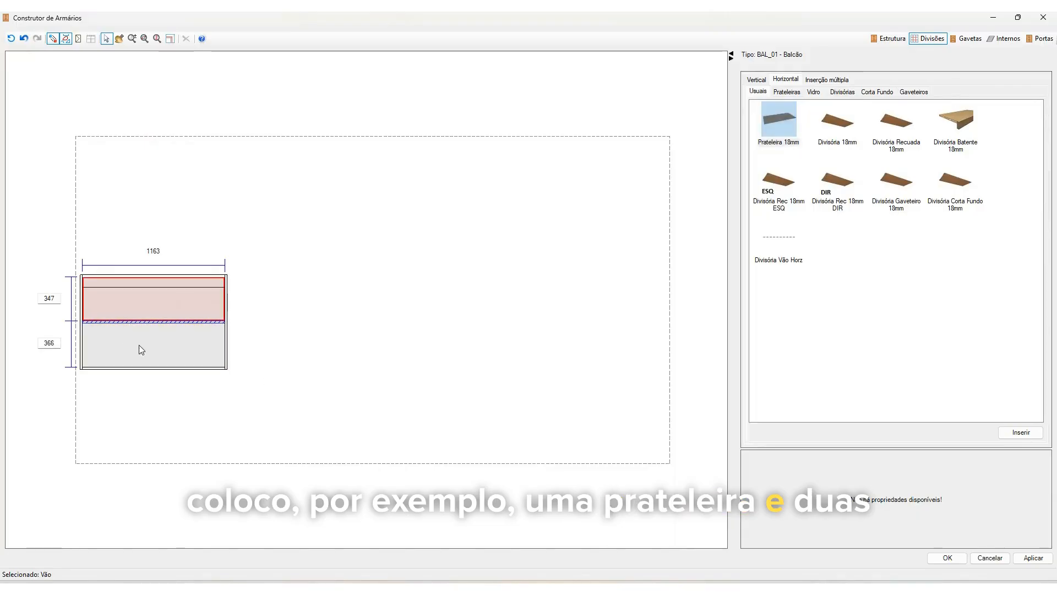
left_click(156, 345)
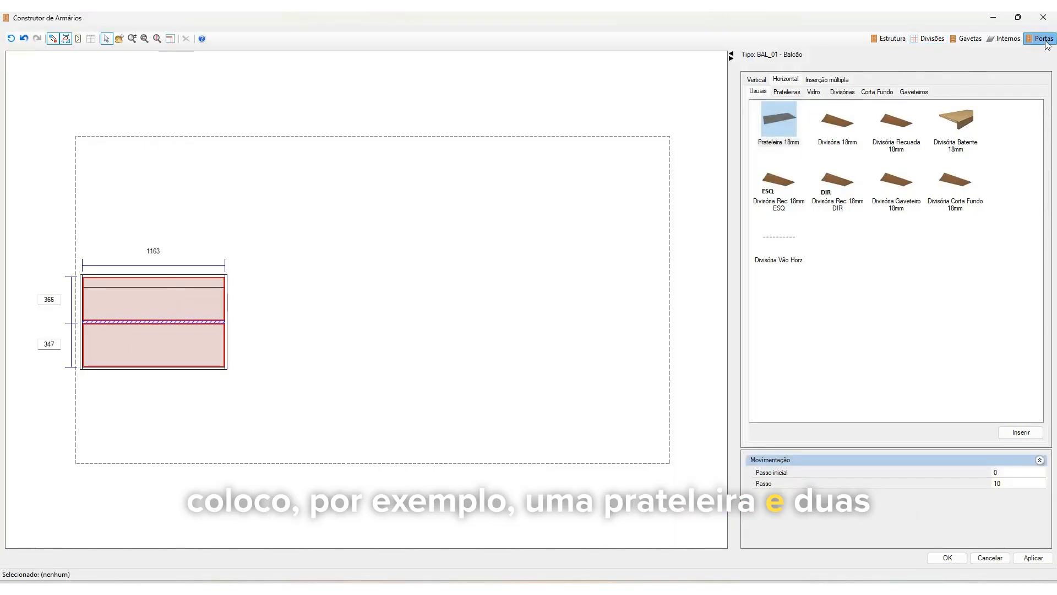
left_click(1046, 41)
left_click(799, 147)
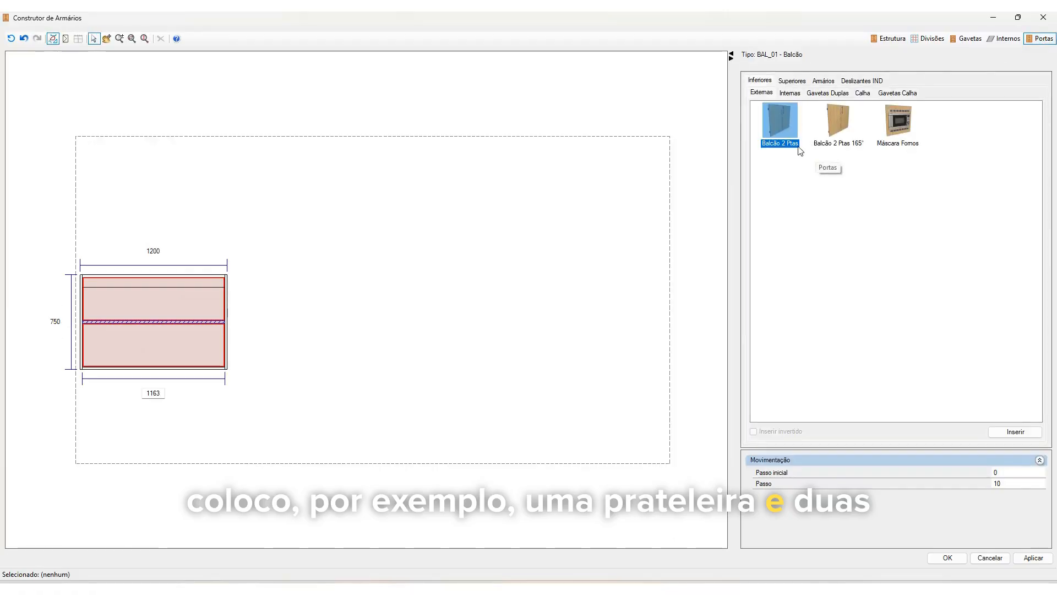
left_click(1012, 433)
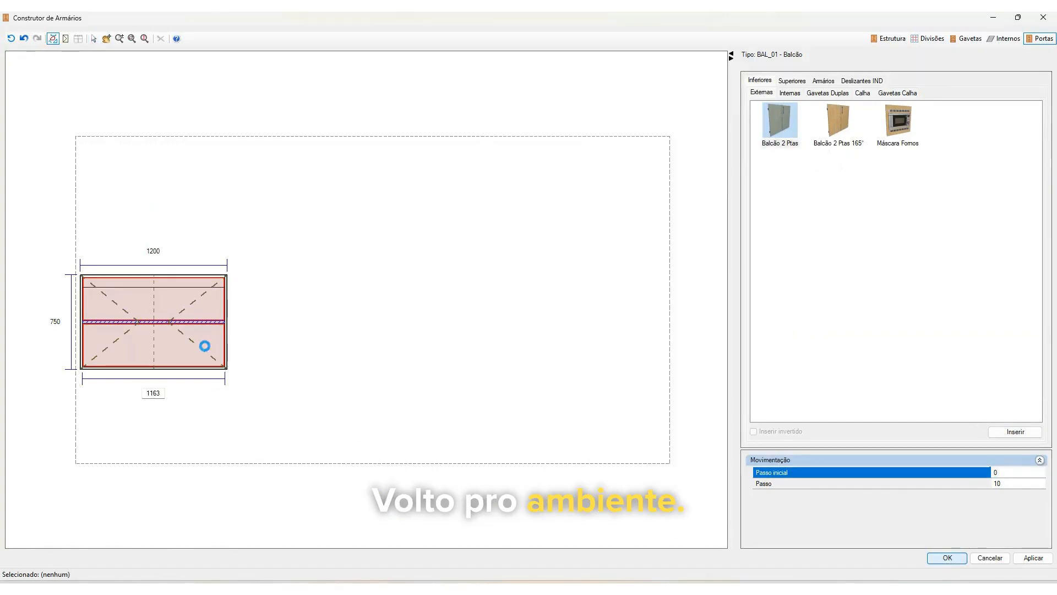
key("Return")
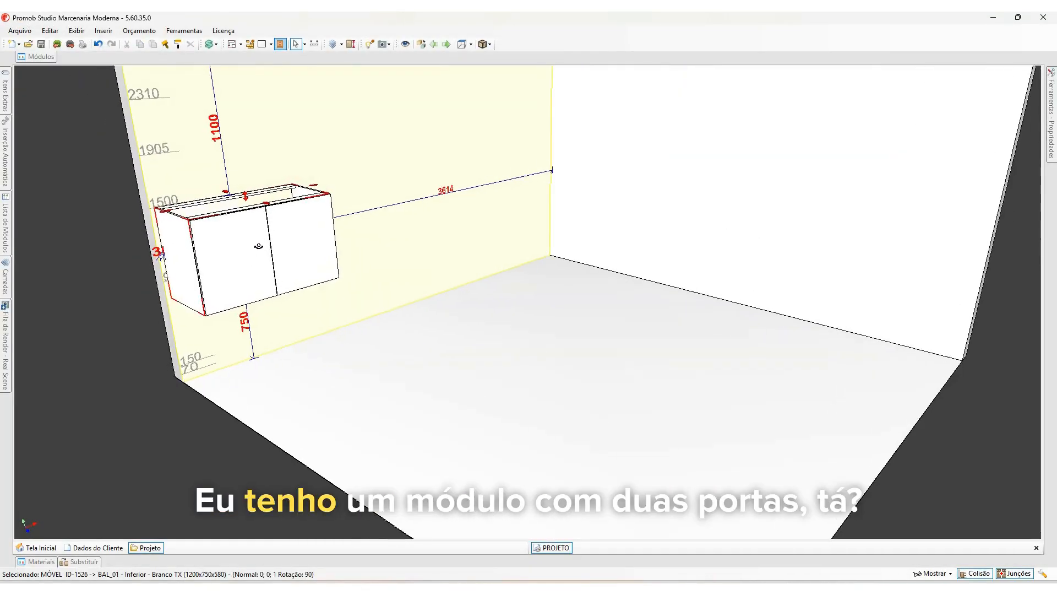
- Swing open both doors of the cabinet with Aberturas to show the shelf inside
left_click(1051, 115)
left_click(813, 92)
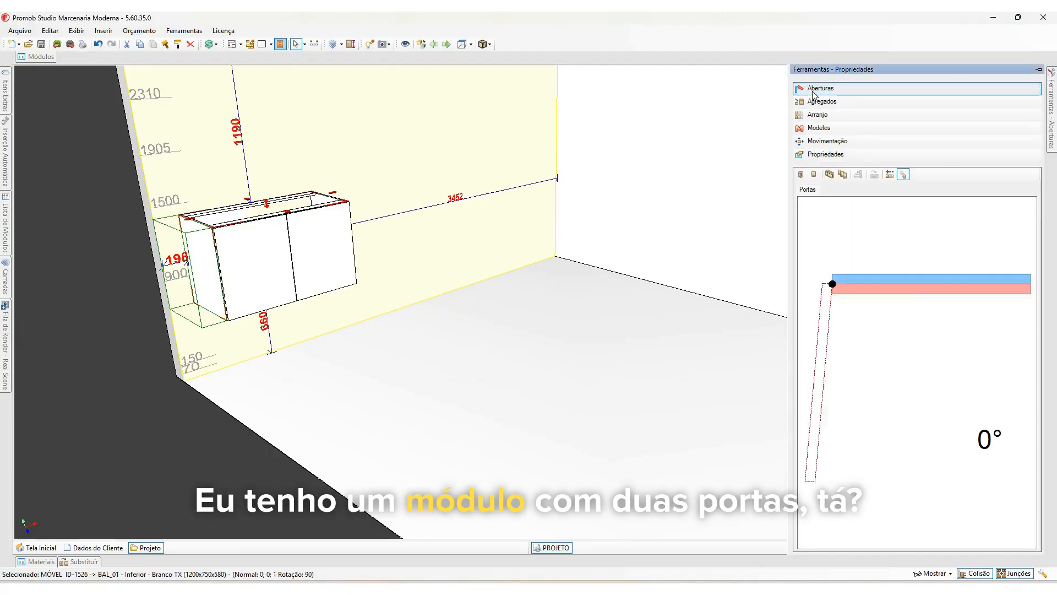
left_click_drag(917, 289, 845, 412)
middle_click_drag(366, 320, 324, 342)
scroll(323, 342, "up", 2)
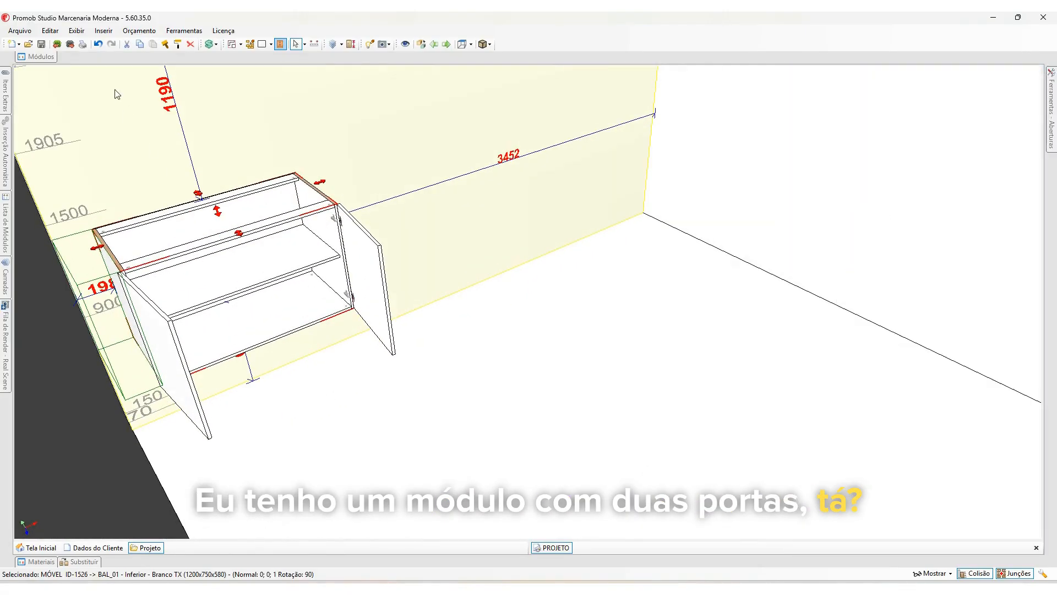
- Insert the ready-made 800 Balcão 2P module from STUDIO on the same wall, about 686 mm from the first cabinet
left_click(38, 57)
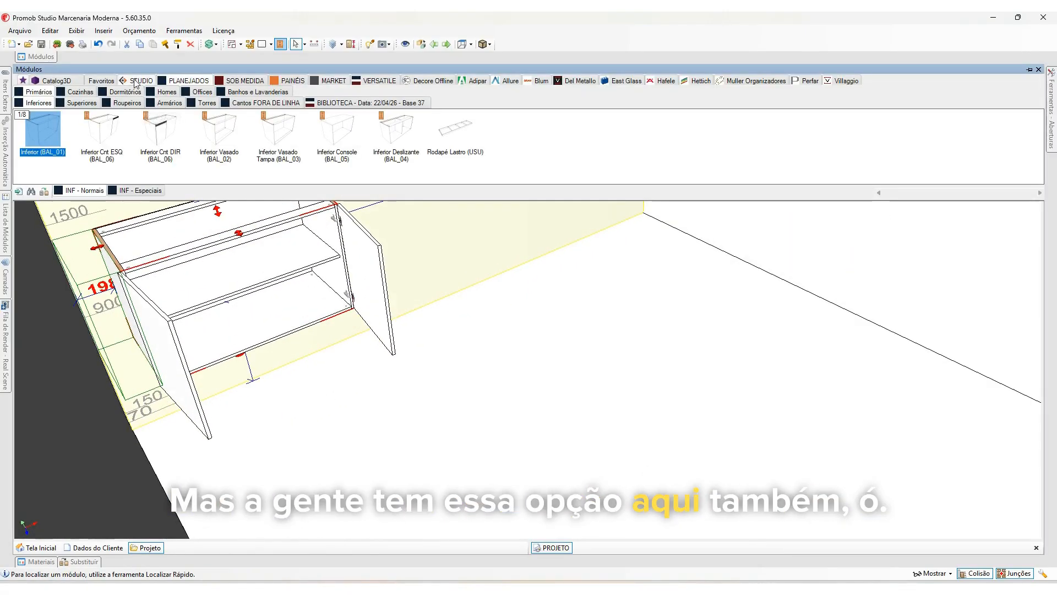
left_click(135, 82)
left_click(111, 117)
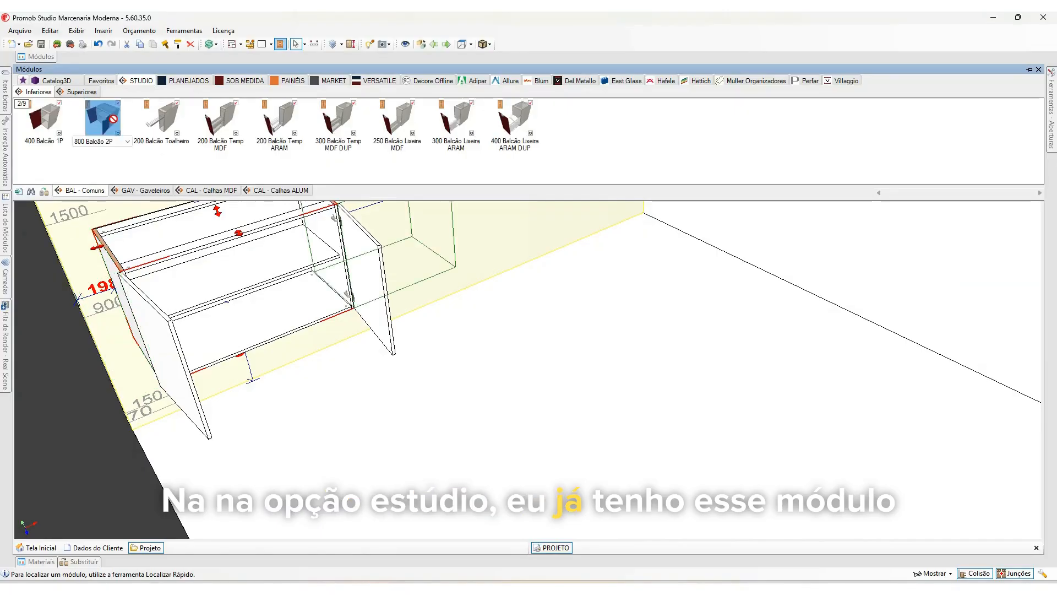
left_click_drag(112, 118, 397, 236)
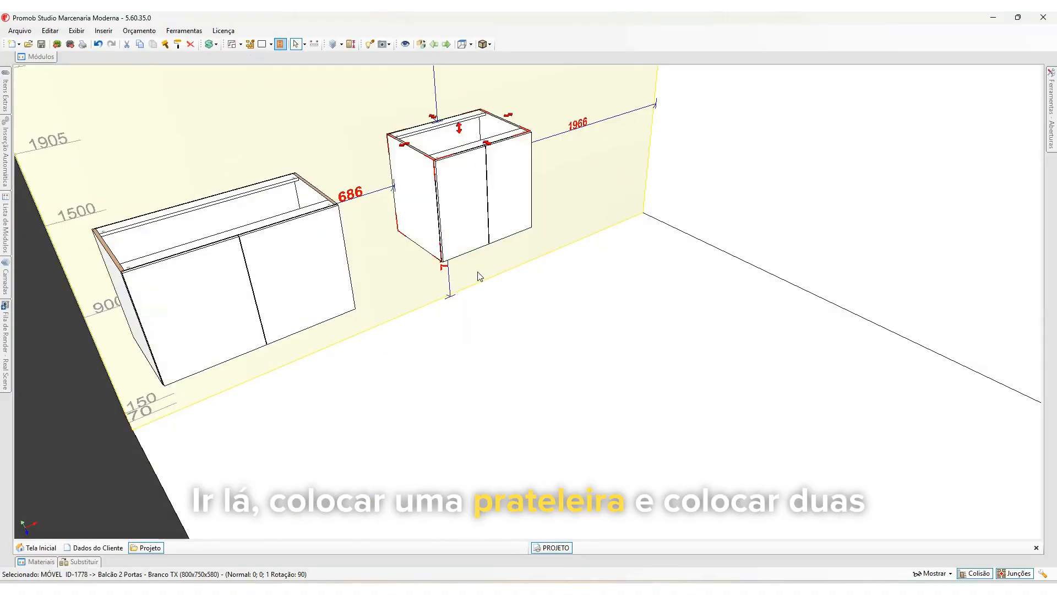
middle_click_drag(460, 205, 482, 229)
- Swing open the doors of both the 800 Balcão 2P and the first cabinet to compare their interiors
left_click(1052, 159)
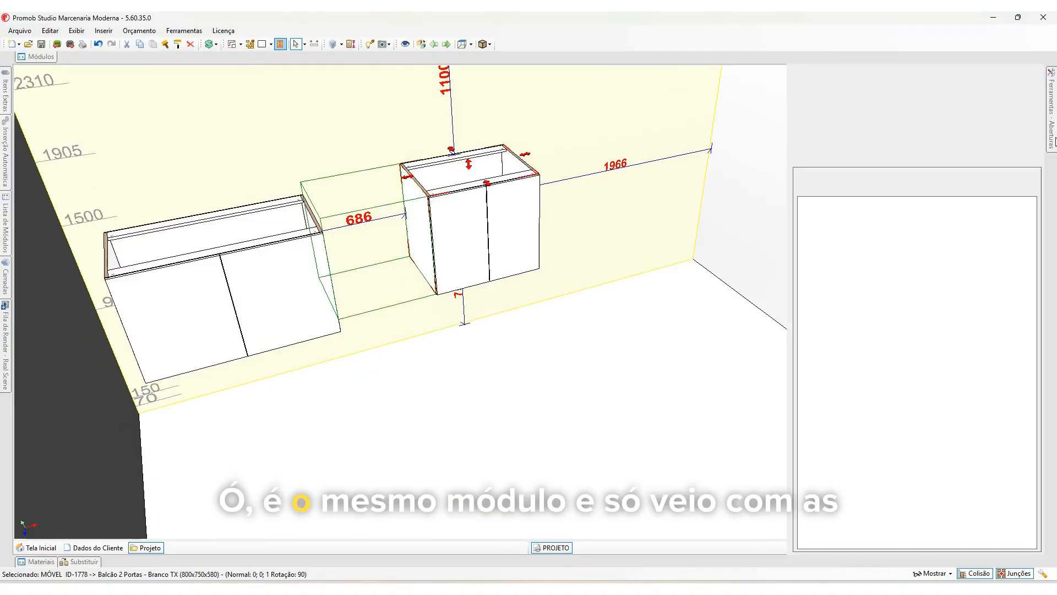
left_click(232, 318)
left_click_drag(955, 288, 837, 361)
middle_click_drag(474, 216, 472, 261)
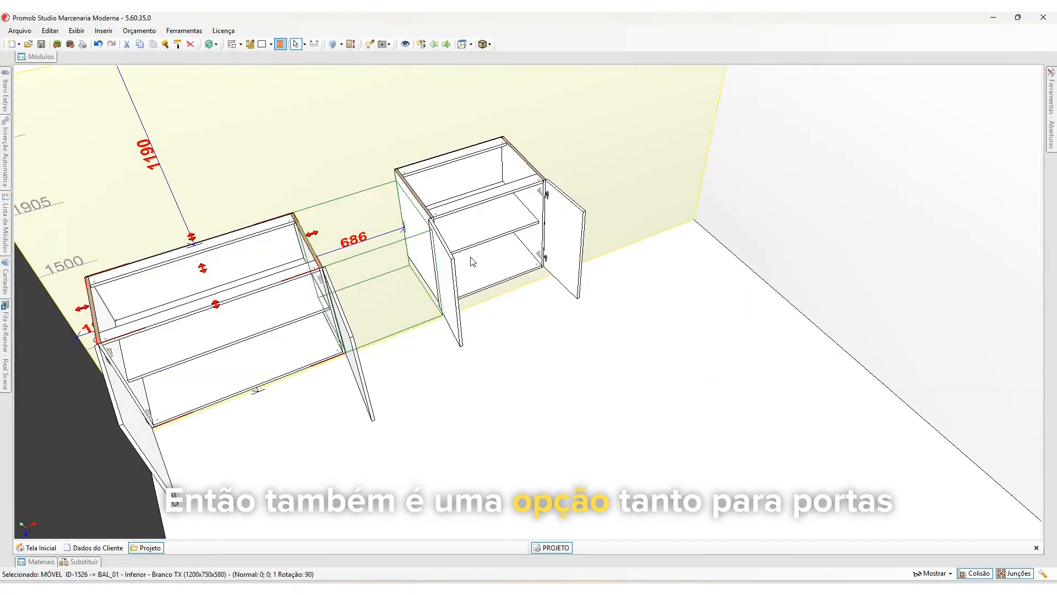
- Look through the Gaveteiros, Calhas MDF and Calhas ALUM groups of the STUDIO Inferiores modules
left_click(37, 57)
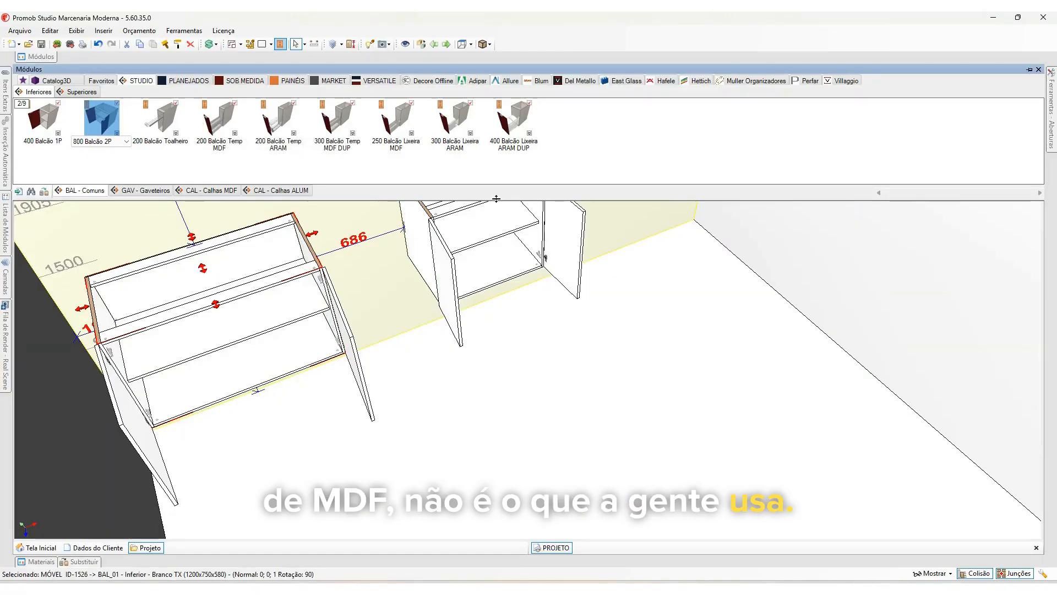
left_click(151, 190)
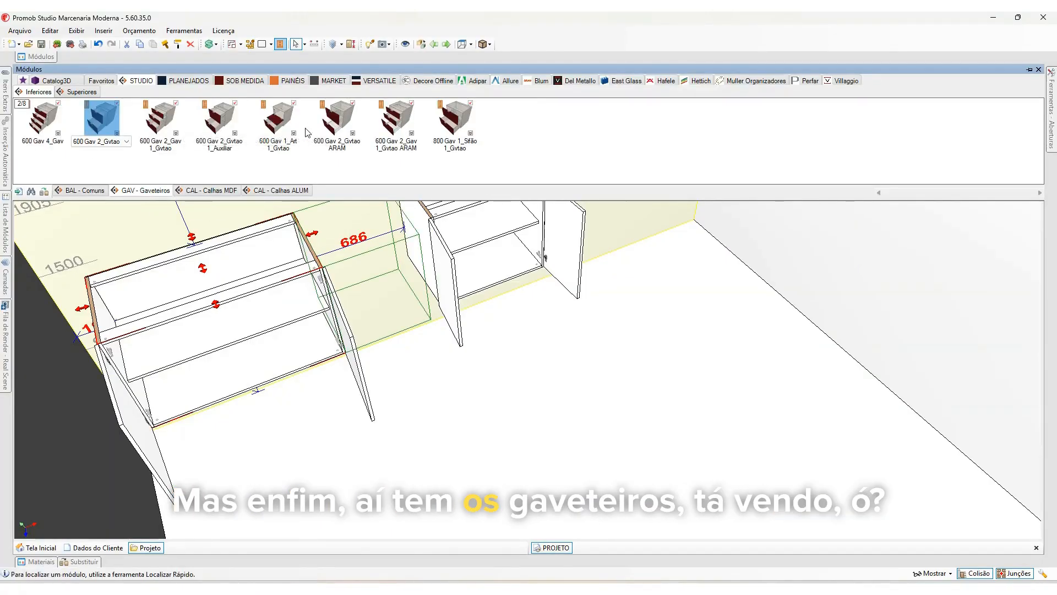
left_click(214, 190)
left_click(261, 192)
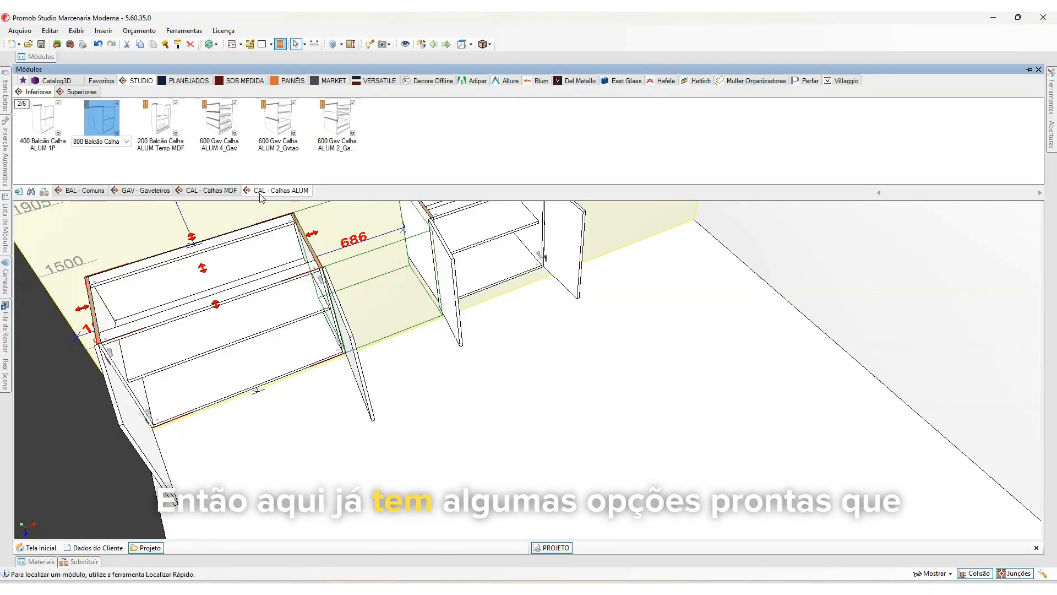
mouse_move(376, 311)
middle_mouse_down()
mouse_move(435, 331)
mouse_move(385, 296)
middle_mouse_up()
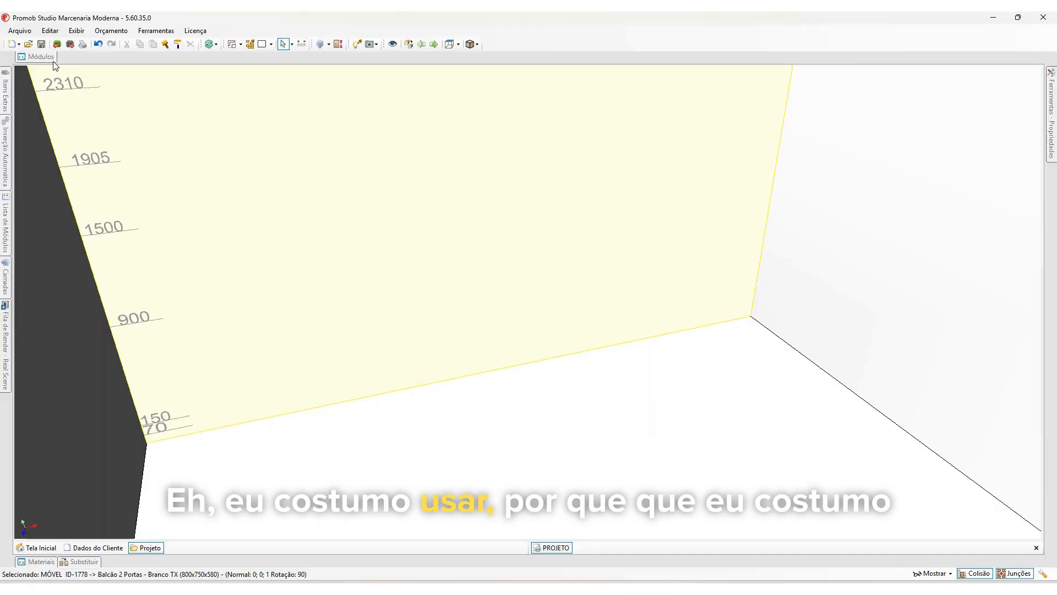
- Insert the Inferior (BAL_01) module from PLANEJADOS, Primários, about 992 mm from the wall's open end and 681 mm above the floor
left_click(35, 57)
left_click(151, 82)
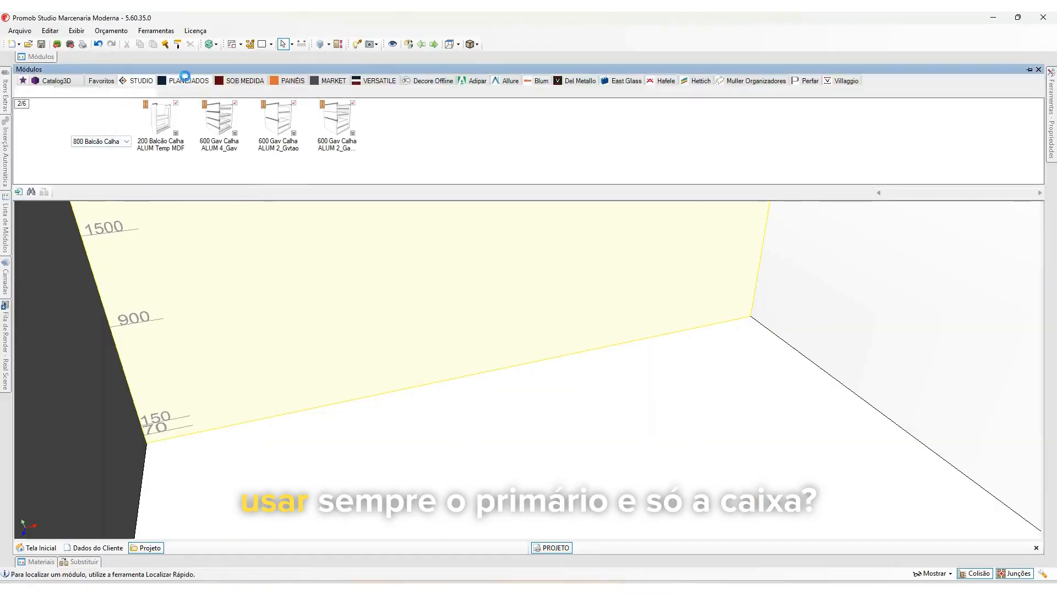
left_click(42, 129)
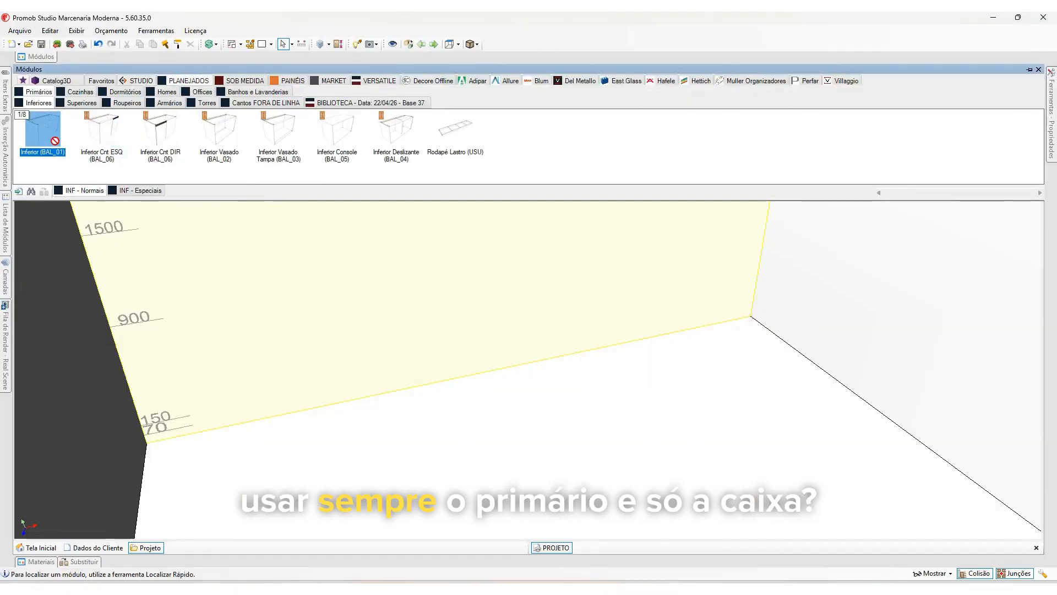
left_click(284, 328)
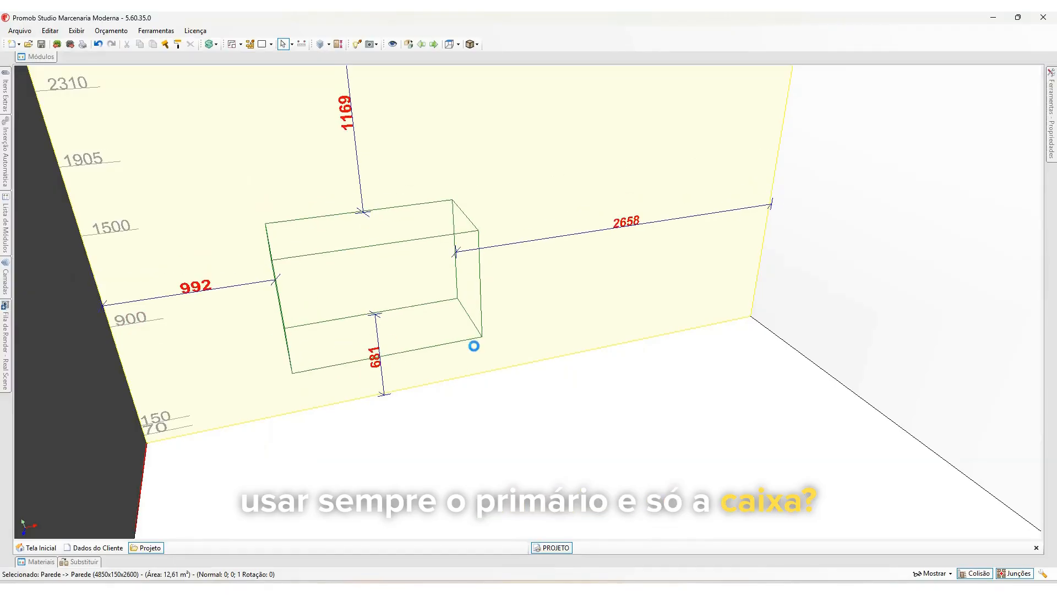
middle_click_drag(433, 344, 390, 348)
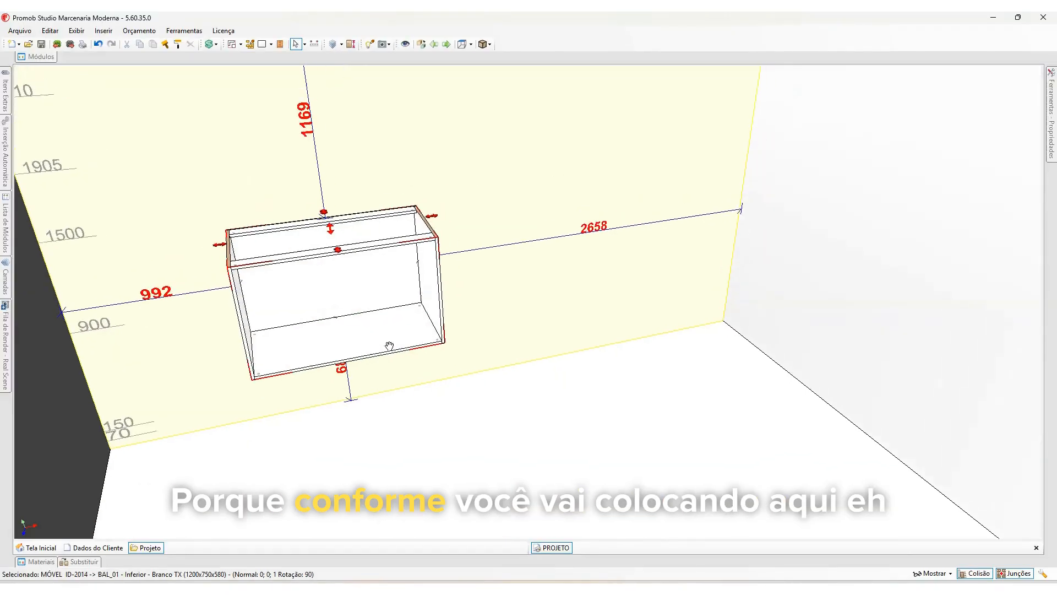
right_click_drag(390, 348, 440, 346)
scroll(440, 347, "down", 4)
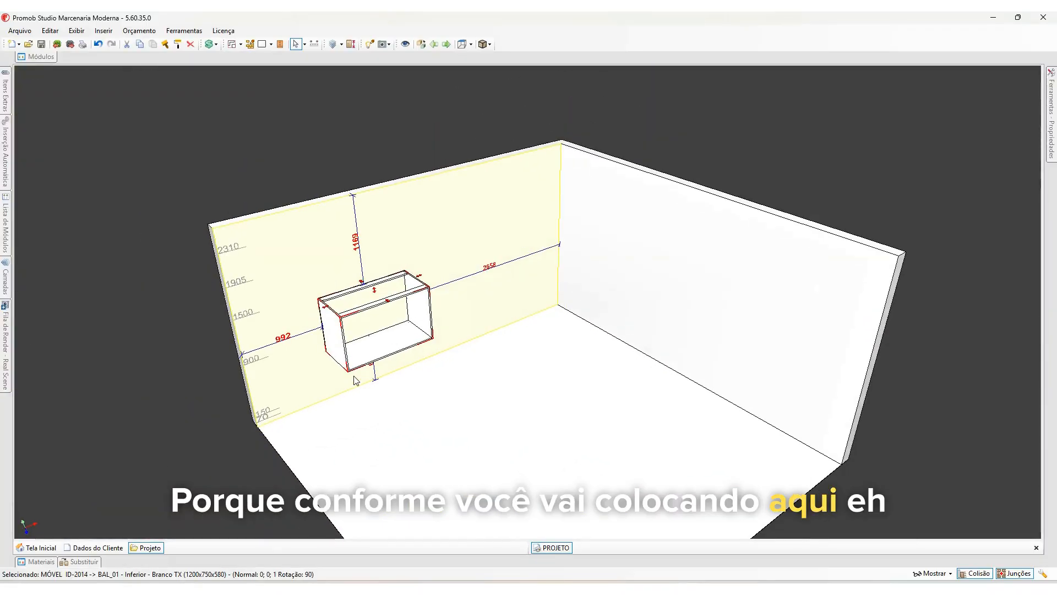
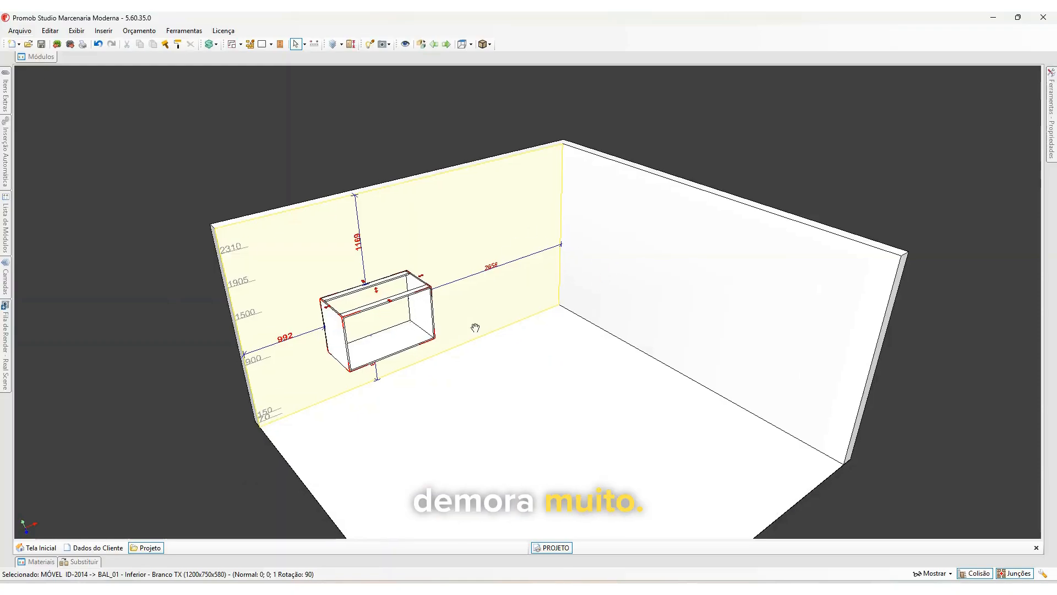
scroll(471, 323, "up", 5)
scroll(422, 324, "up", 1)
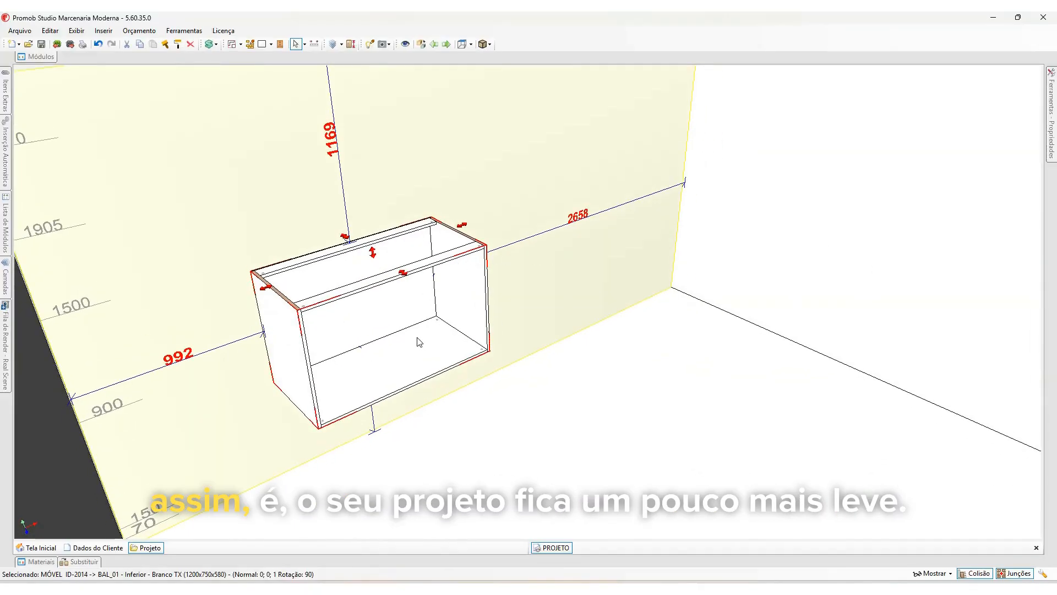
scroll(419, 342, "down", 8)
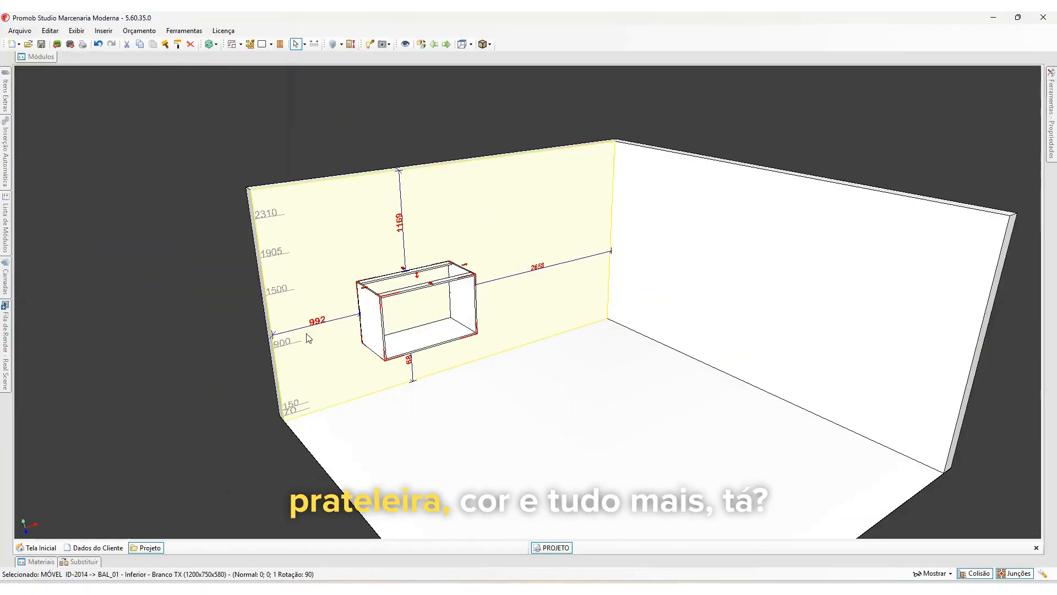
mouse_move(452, 334)
right_mouse_down()
mouse_move(438, 334)
mouse_move(453, 345)
right_mouse_up()
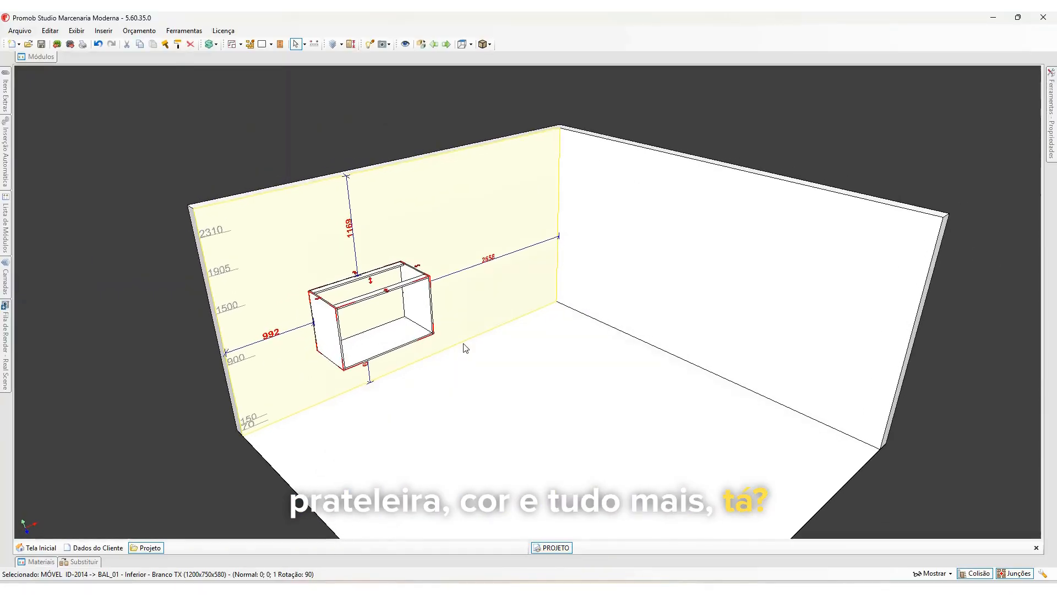
middle_click_drag(441, 386, 397, 357)
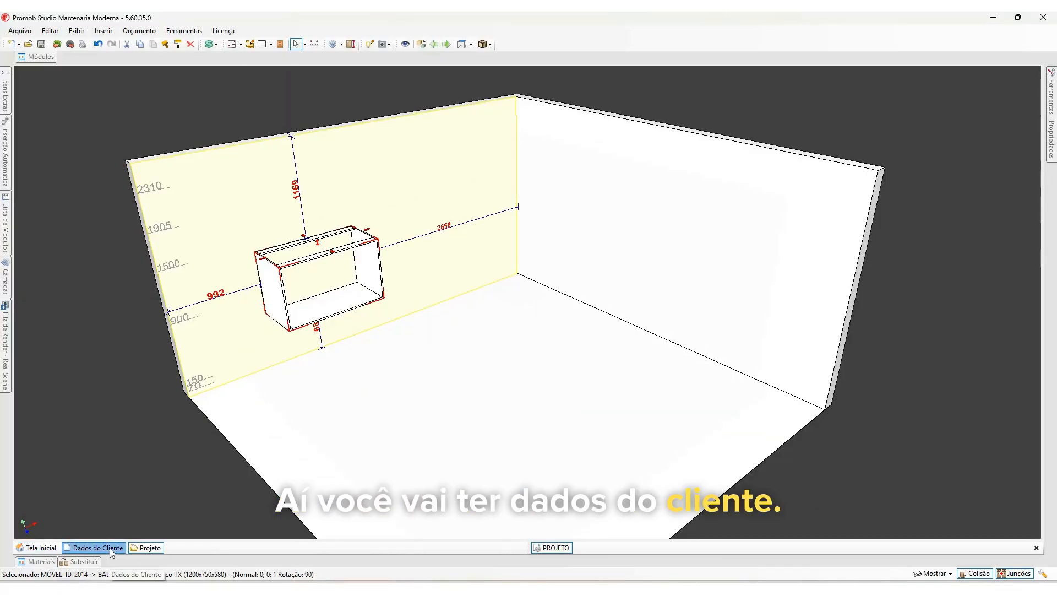
- Open Dados do Cliente, try out the customer name field, clear it and return to the project
left_click(94, 547)
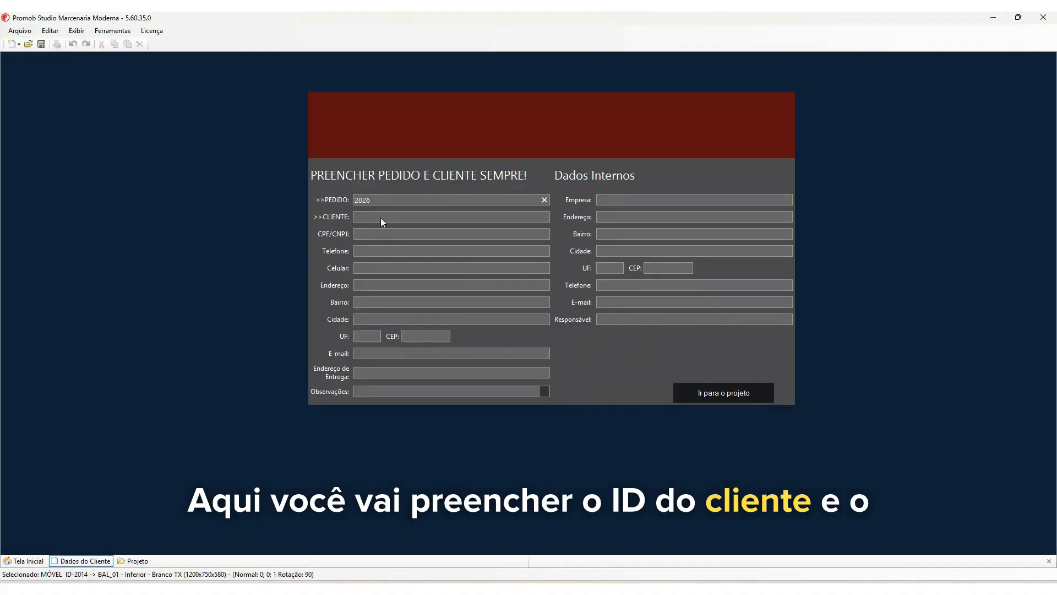
left_click(382, 218)
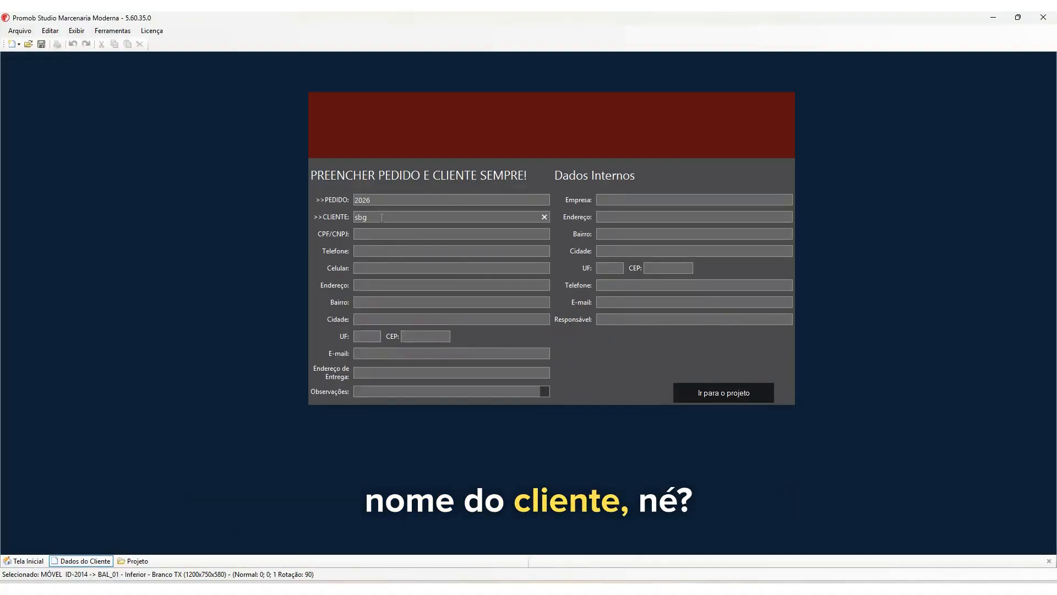
type("sbg")
key("BackSpace")
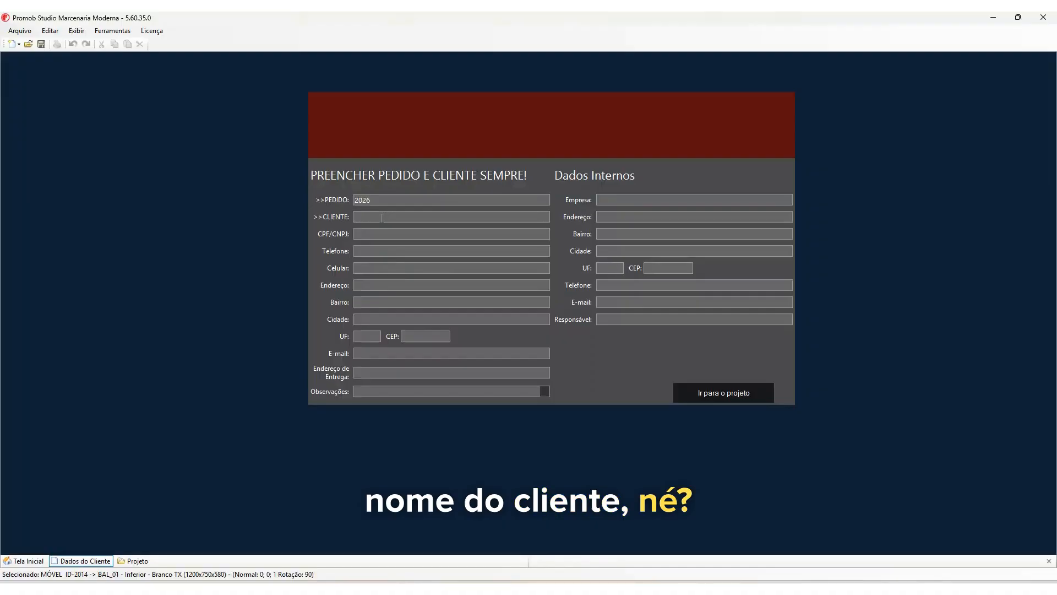
left_click(713, 401)
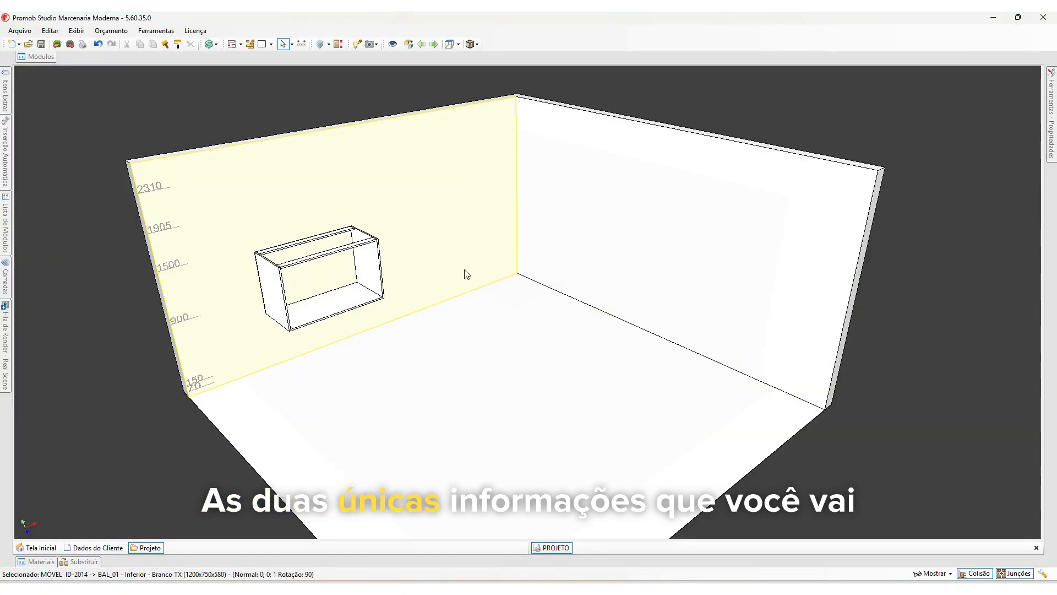
- Rename the Projeto document with the designer's first name
right_click(152, 551)
left_click(168, 550)
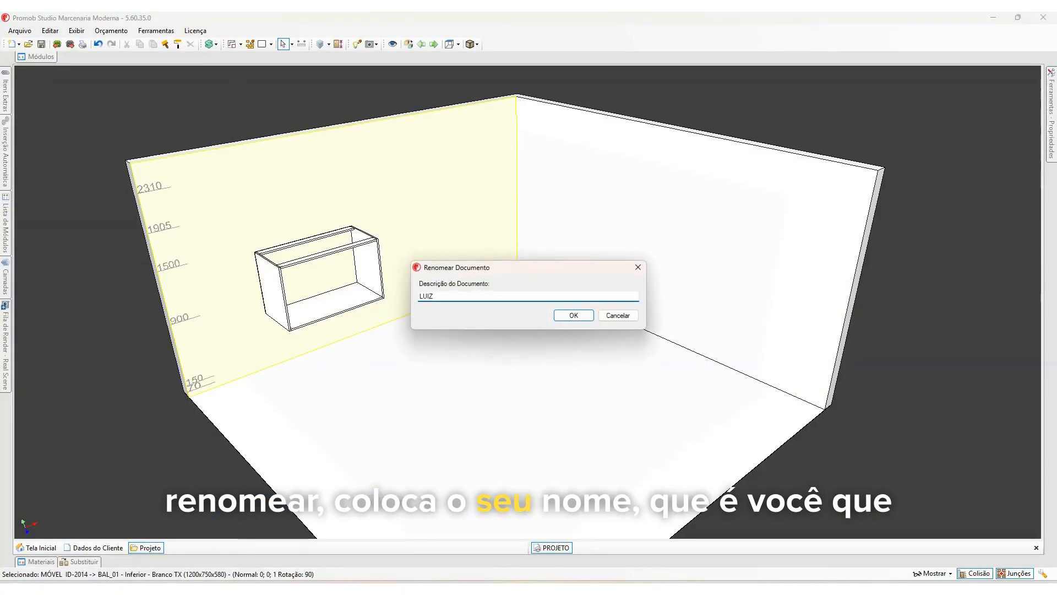
left_click(587, 312)
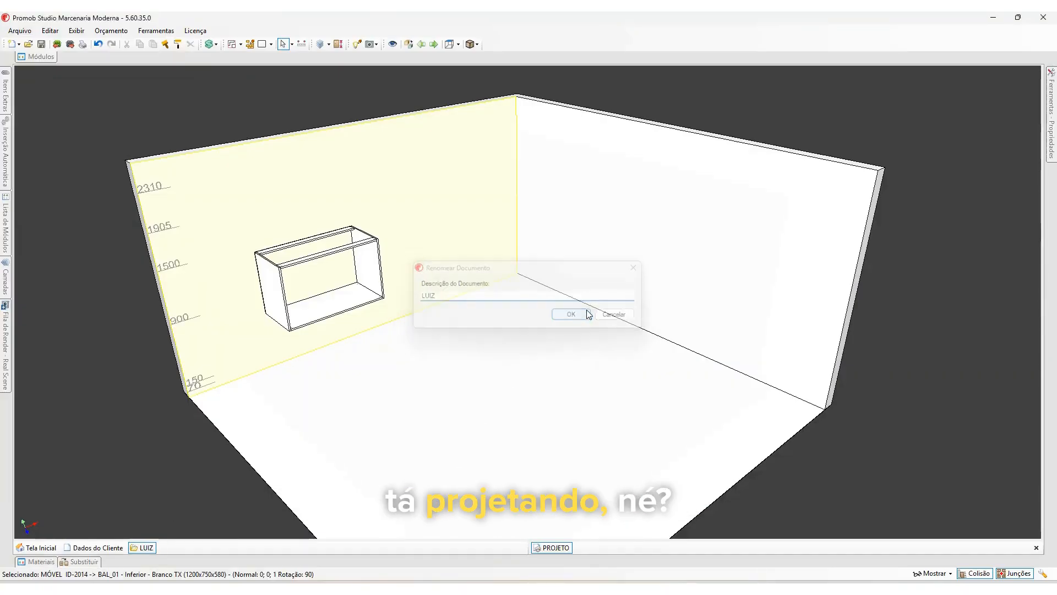
- Rename the PROJETO environment as COZINHA
right_click(567, 550)
left_click(597, 544)
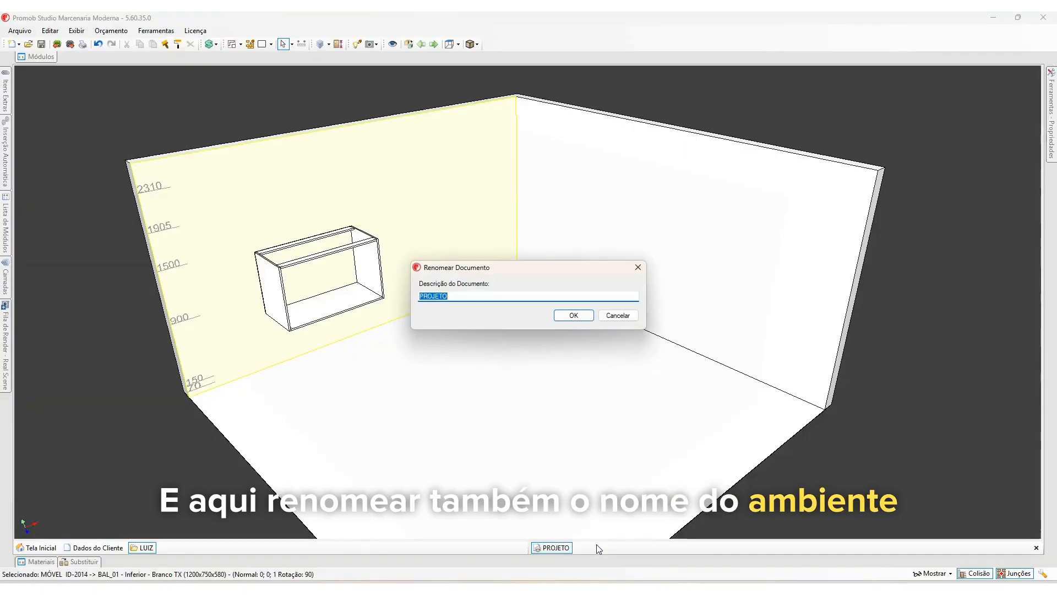
type("COZINHA")
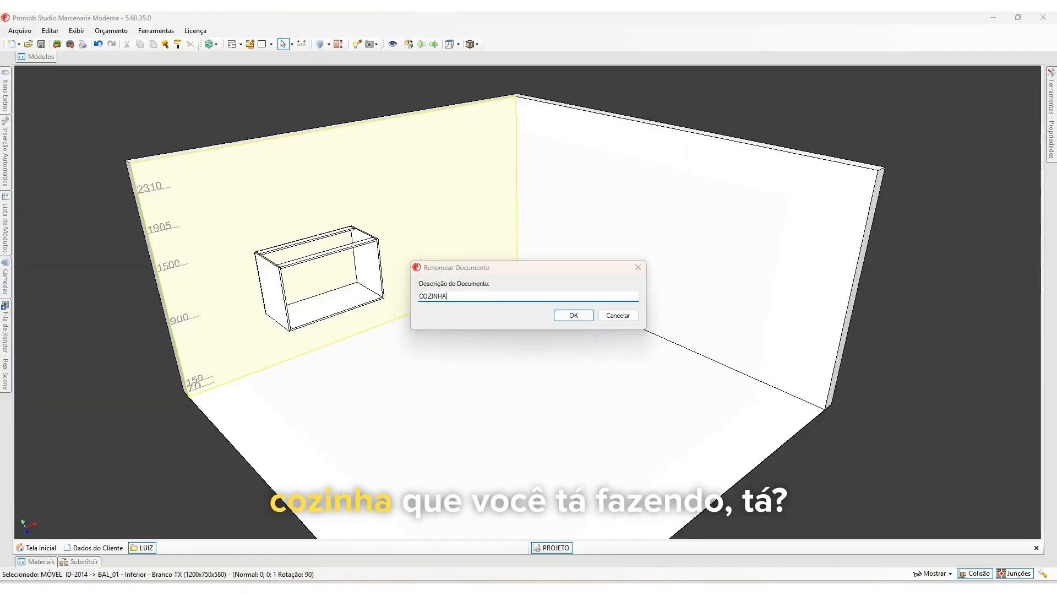
key("Return")
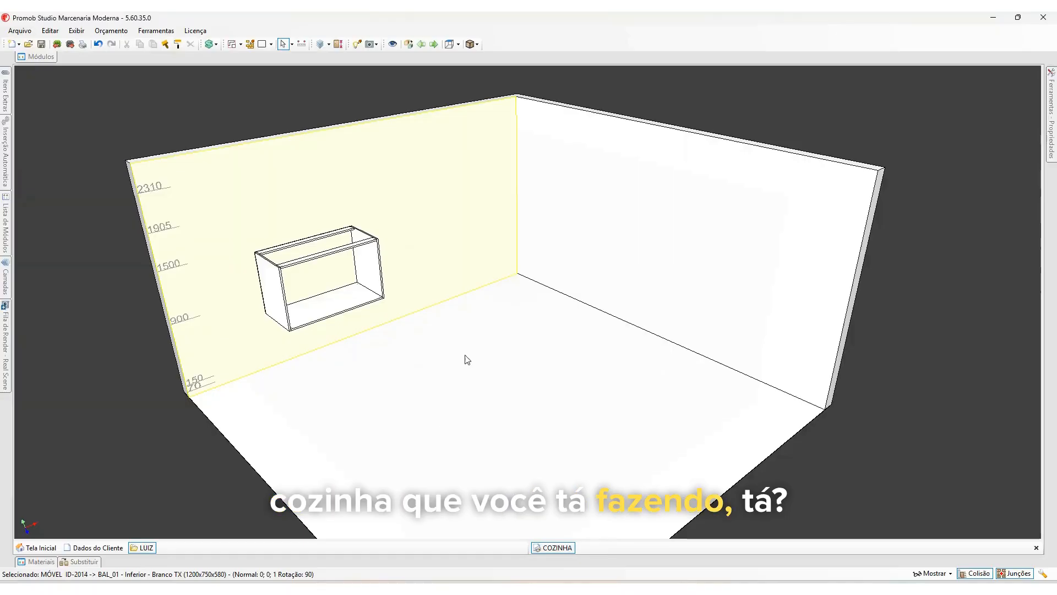
- Open the materials library and browse the Fórmica, Mármores | Granitos, Silestone, Metais and Quadros categories
middle_click_drag(457, 312, 511, 305)
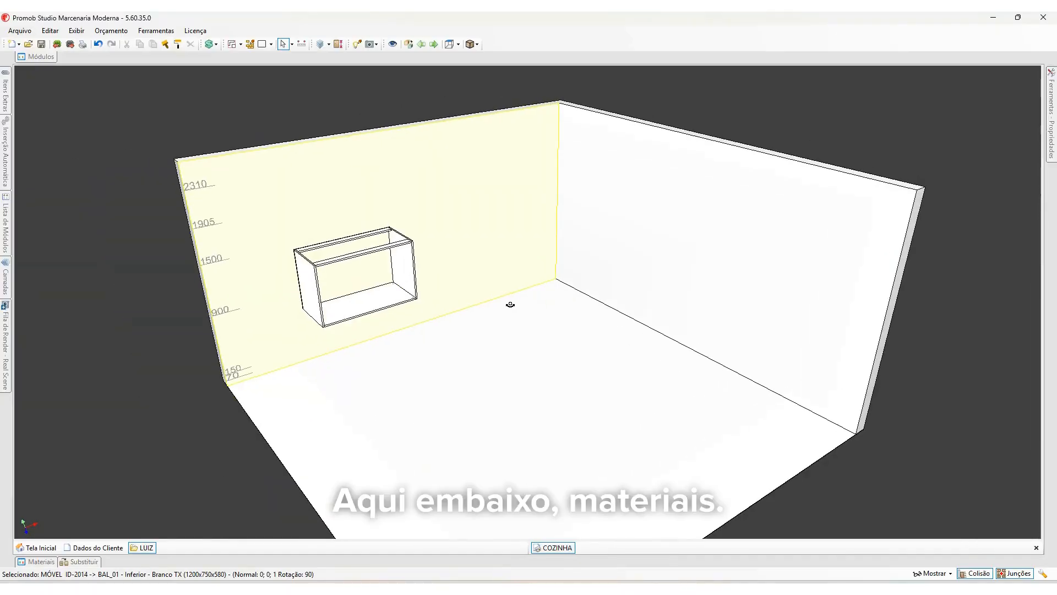
left_click(38, 563)
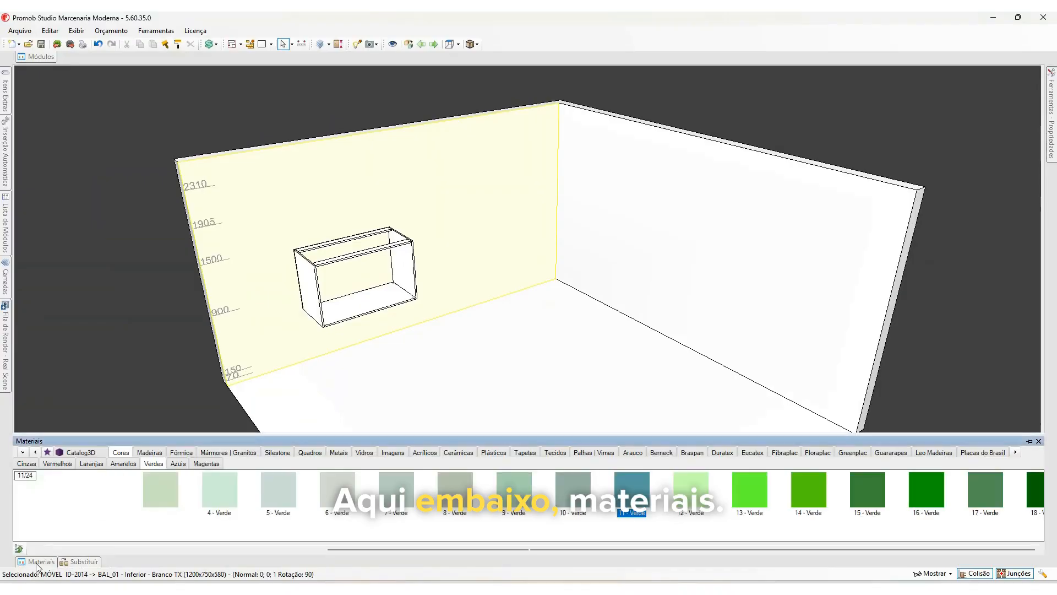
left_click(181, 453)
left_click(221, 451)
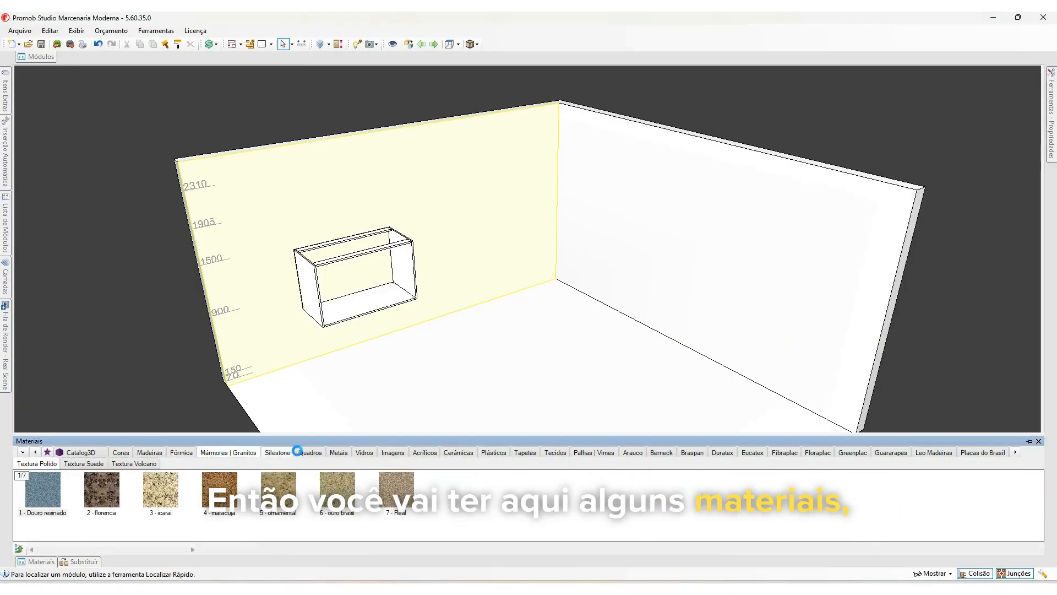
left_click(283, 452)
left_click(318, 456)
left_click(339, 452)
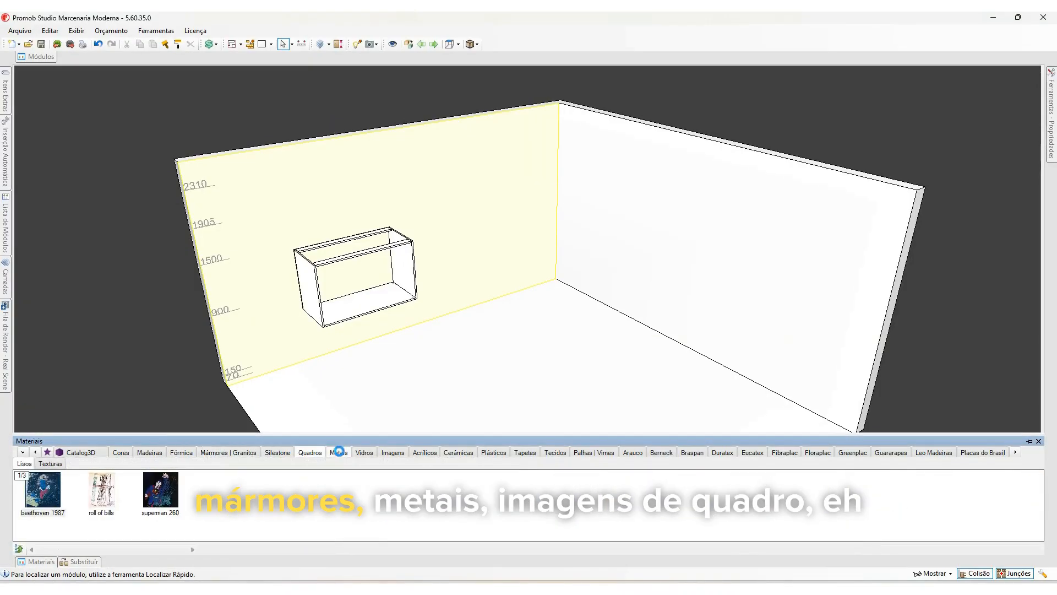
left_click(306, 454)
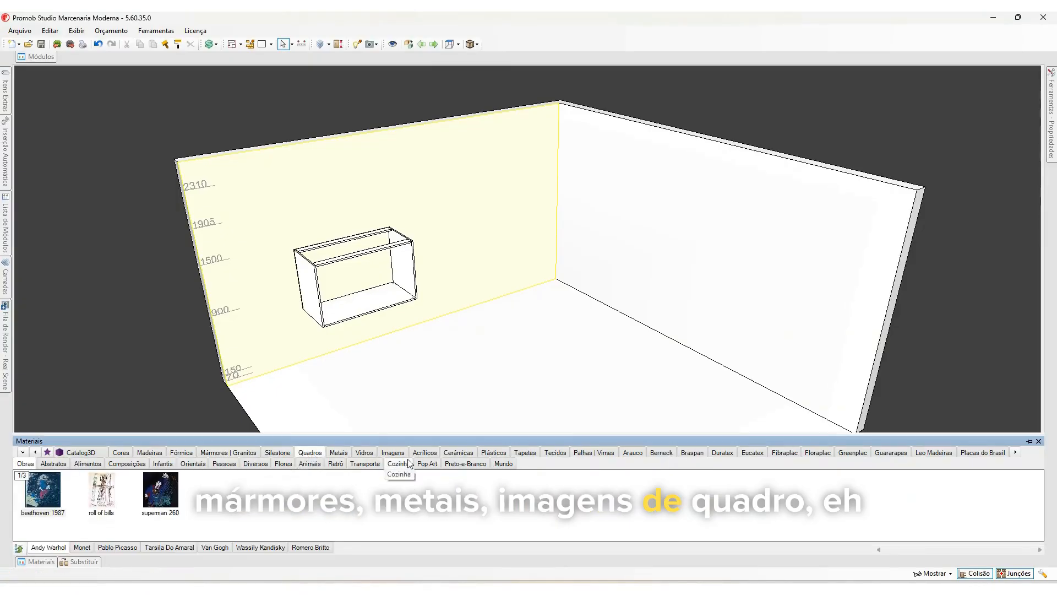
- Browse the Cerâmicas, Plásticos, Tapetes, Tecidos and Palhas | Vimes materials, plus Eucatex's MDF Eucafibra and Lacca sheets
left_click(459, 453)
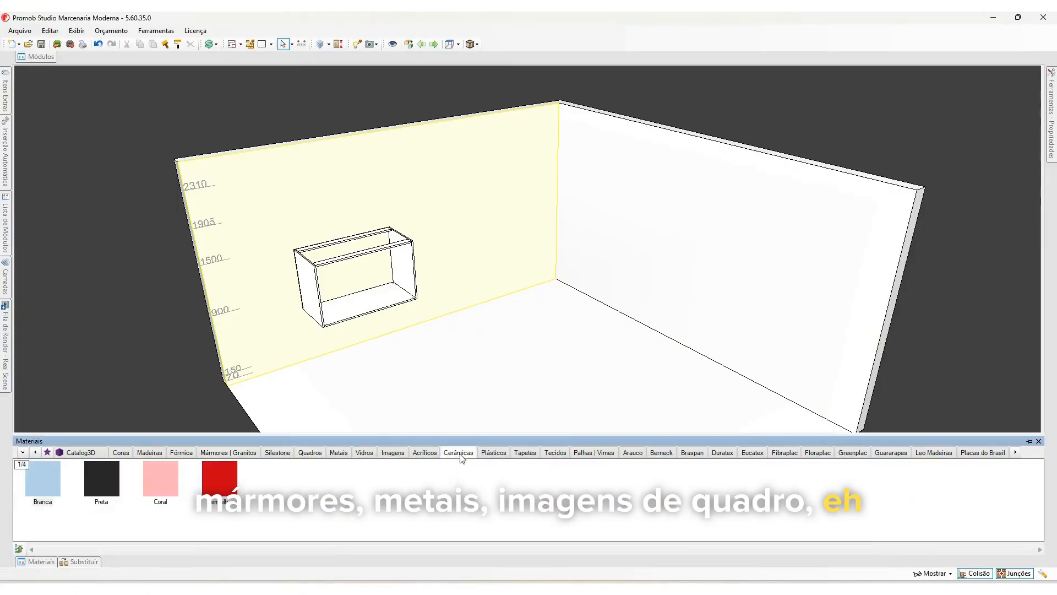
left_click(493, 452)
left_click(522, 455)
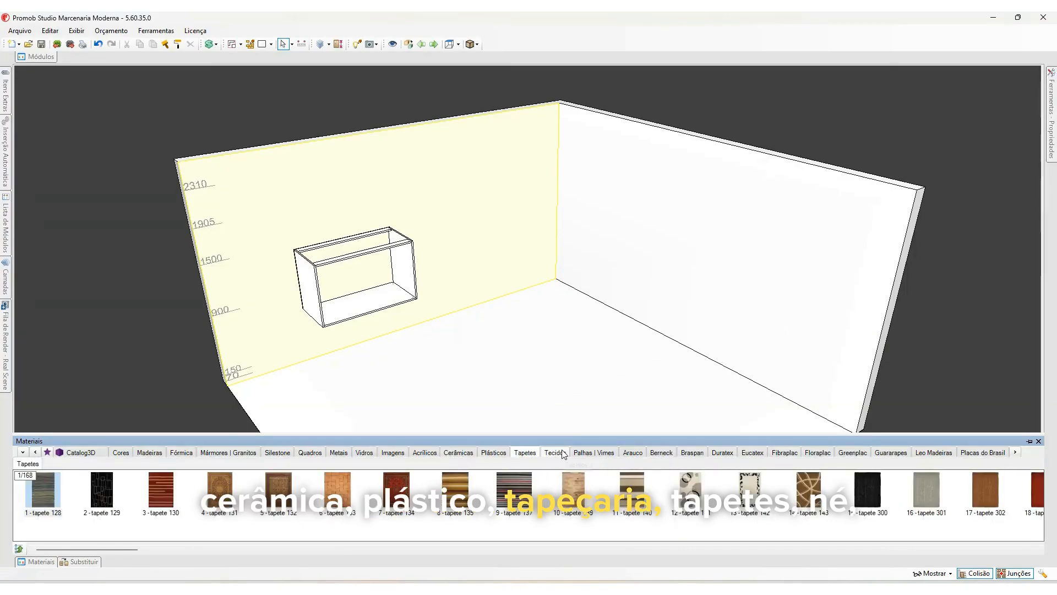
left_click(555, 453)
left_click(594, 452)
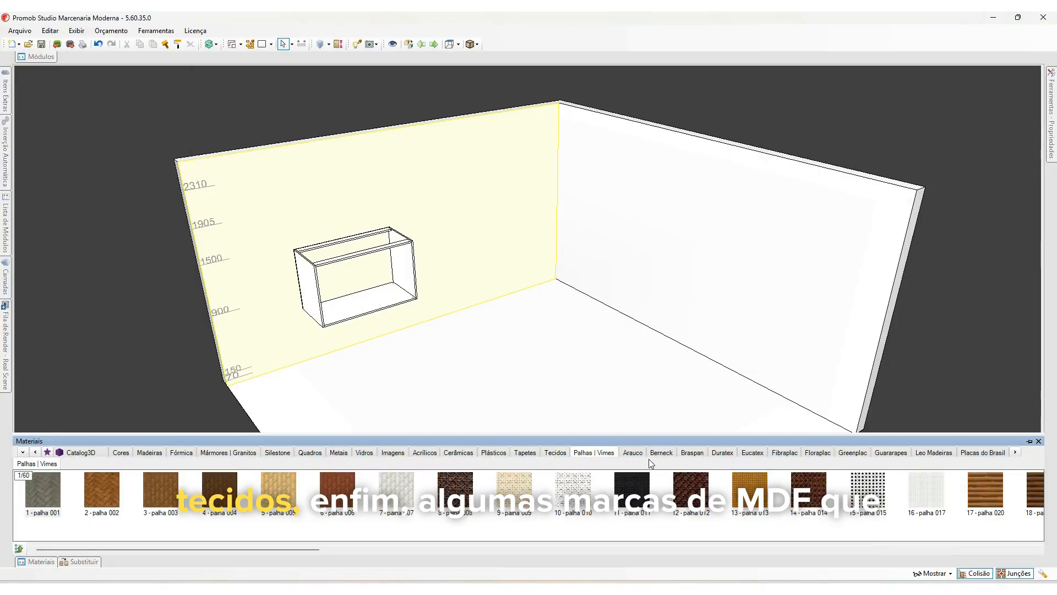
left_click(753, 453)
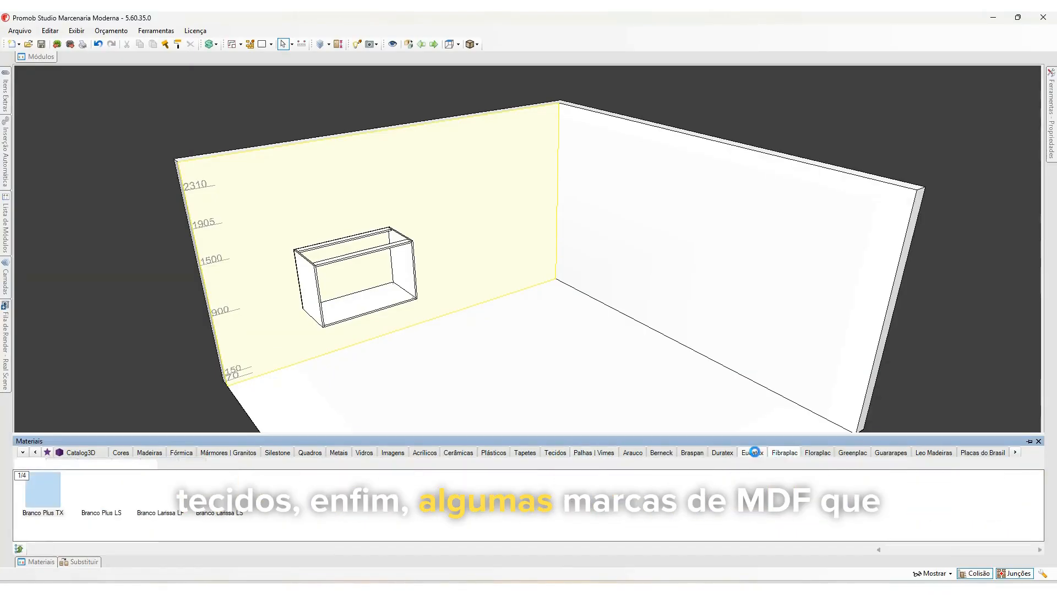
left_click(160, 465)
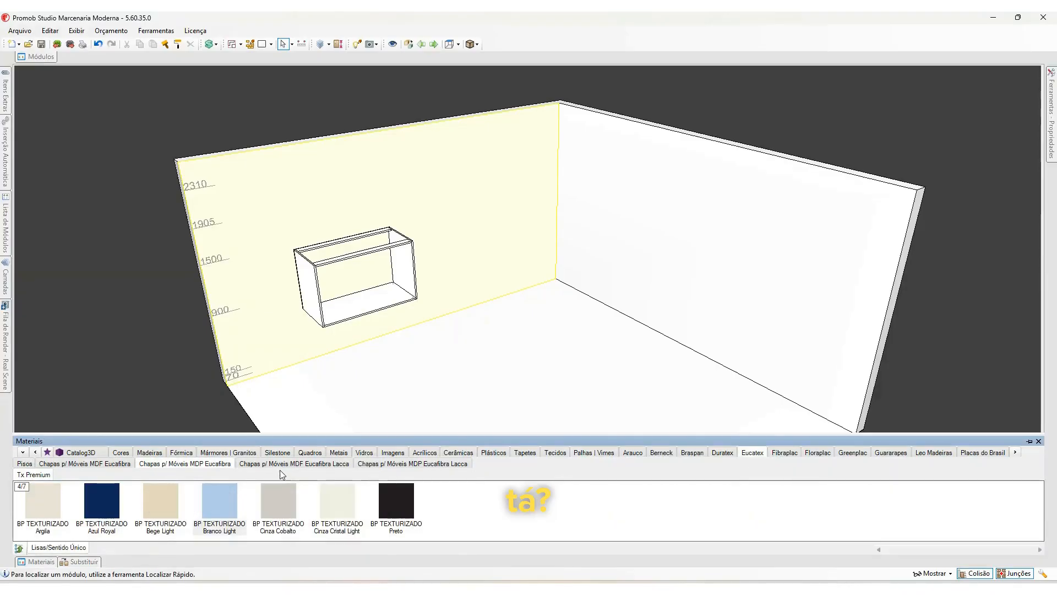
left_click(391, 463)
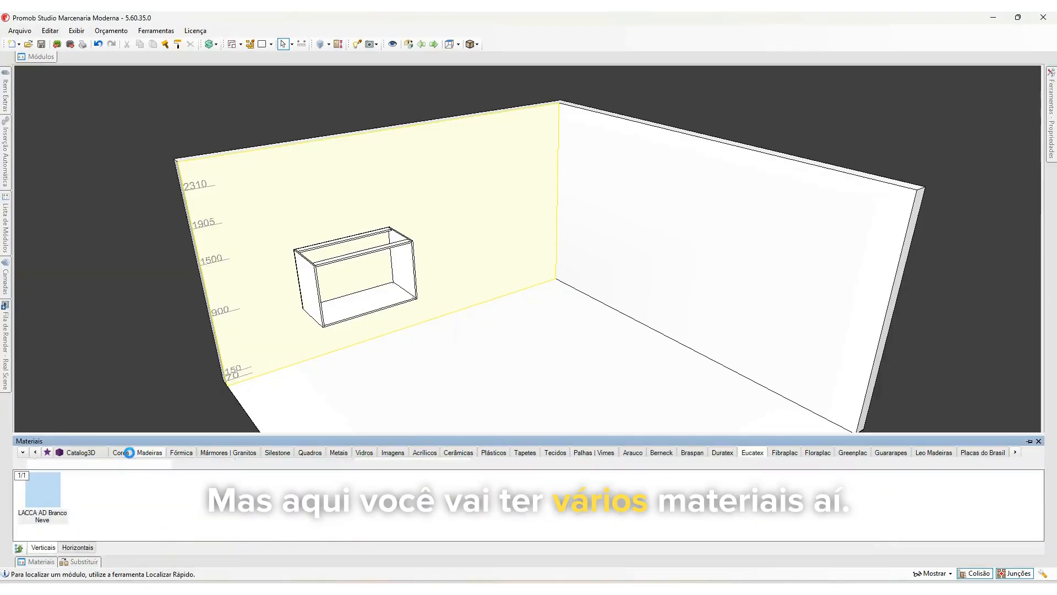
left_click(120, 452)
- Apply the NUVOLATO marble from the NATURAMIA collection in Catalog3D to the room's floor
left_click(81, 452)
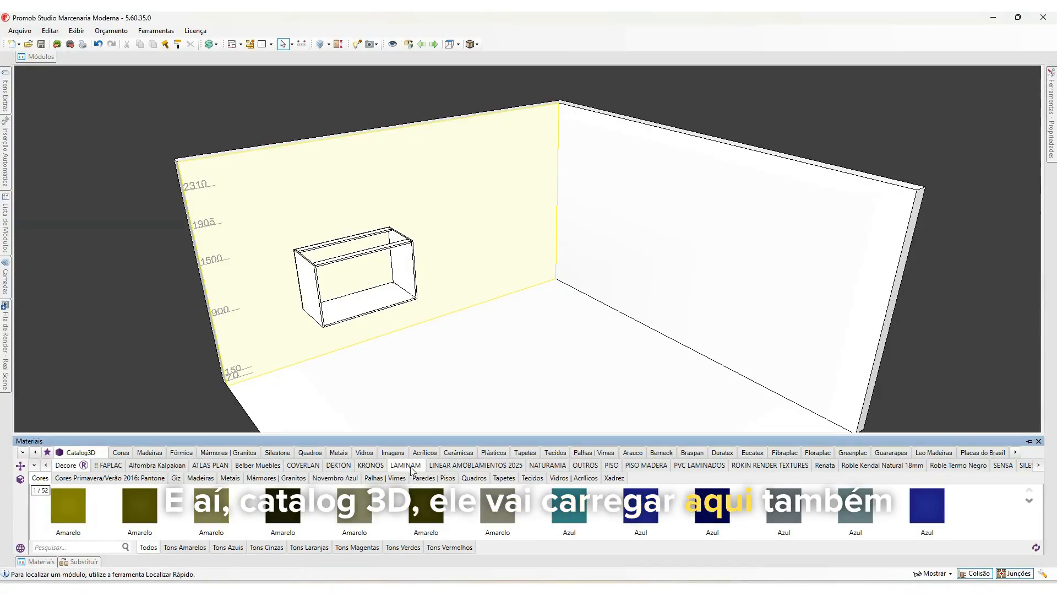
left_click(407, 466)
left_click(476, 466)
left_click(547, 468)
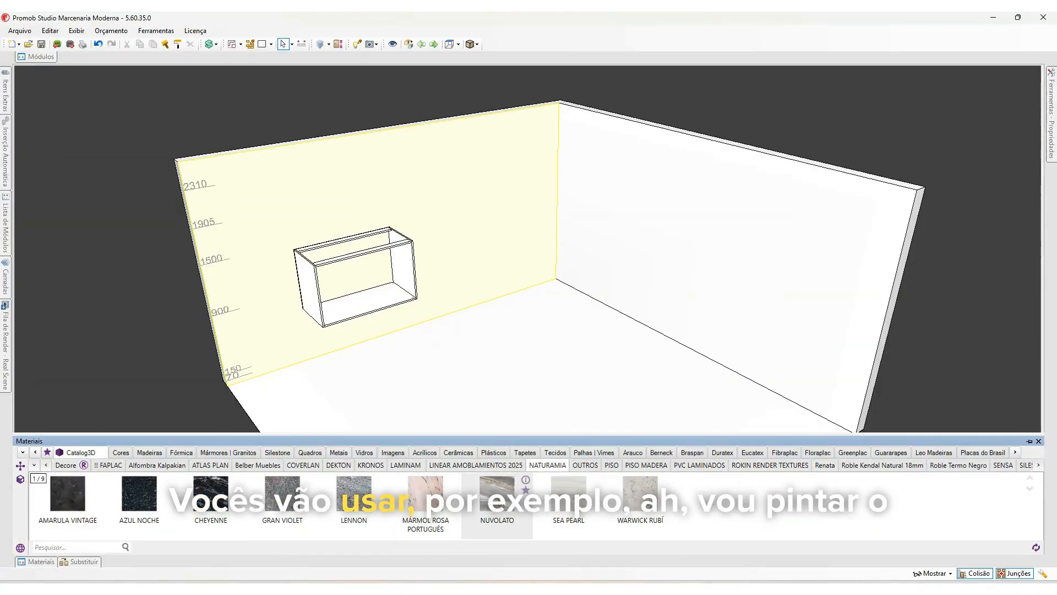
left_click_drag(497, 498, 522, 382)
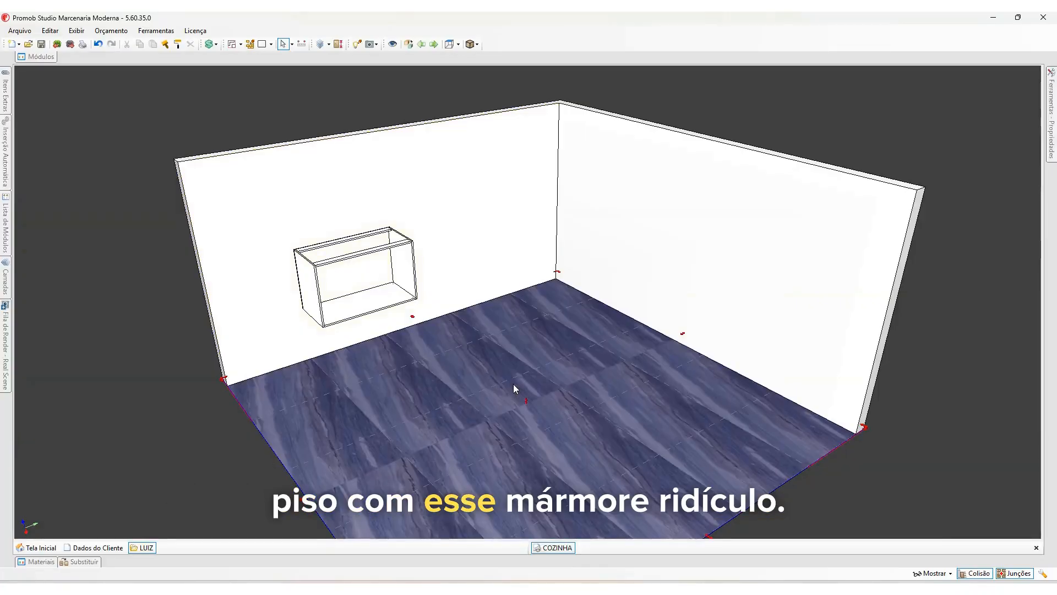
- Set the floor texture's scale to 1500 in both X and Y in the floor's material properties
middle_click_drag(514, 384, 445, 277)
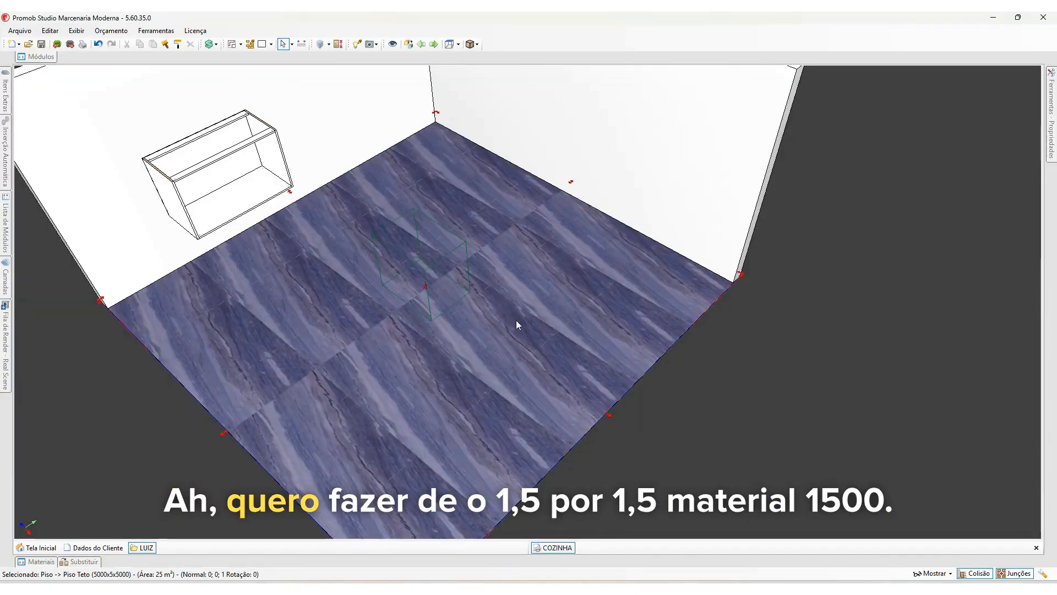
left_click(1052, 145)
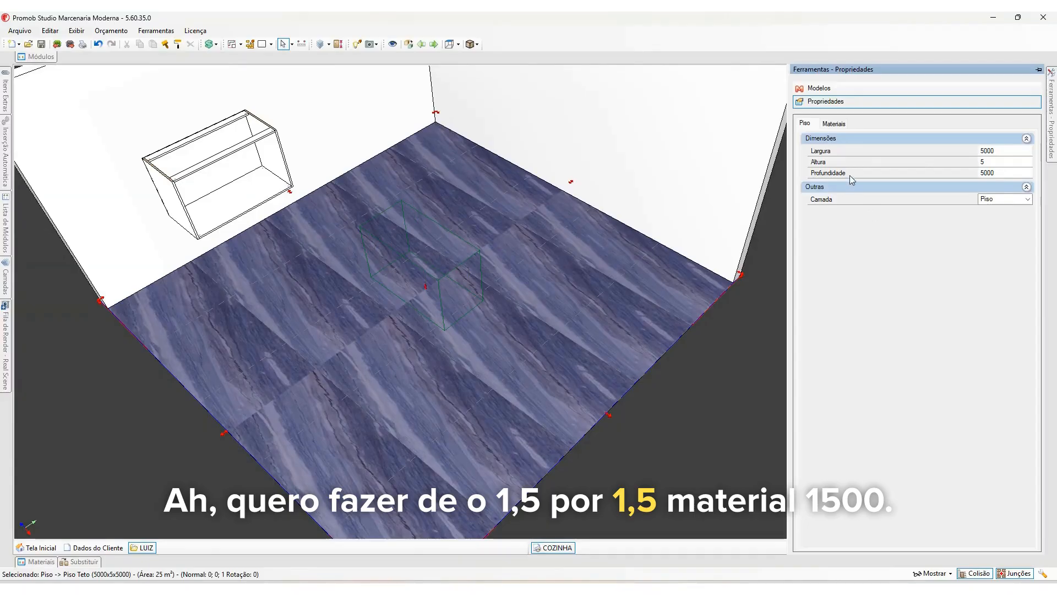
left_click(841, 127)
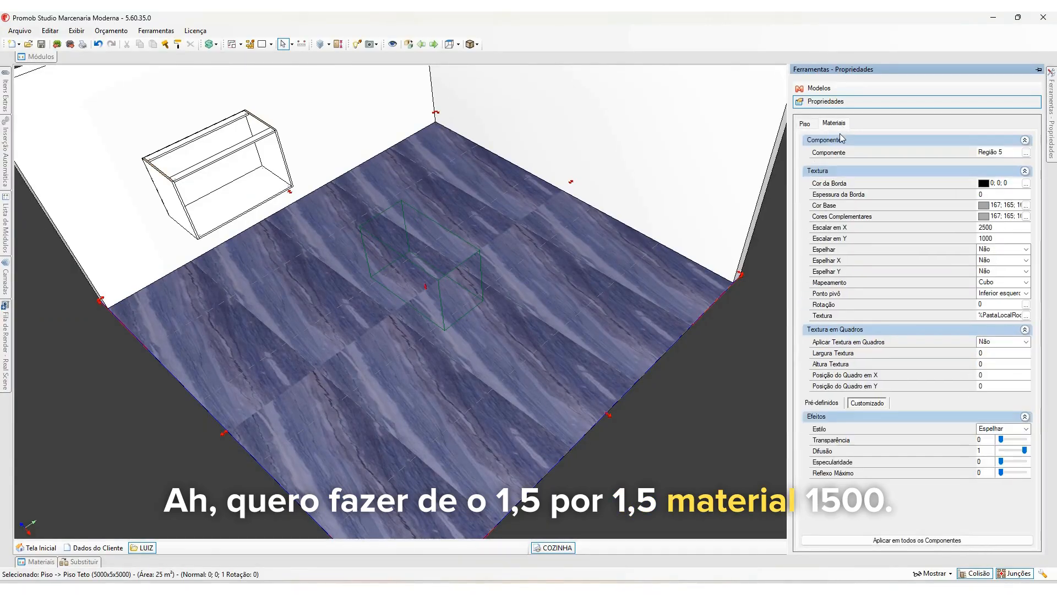
left_click(1002, 231)
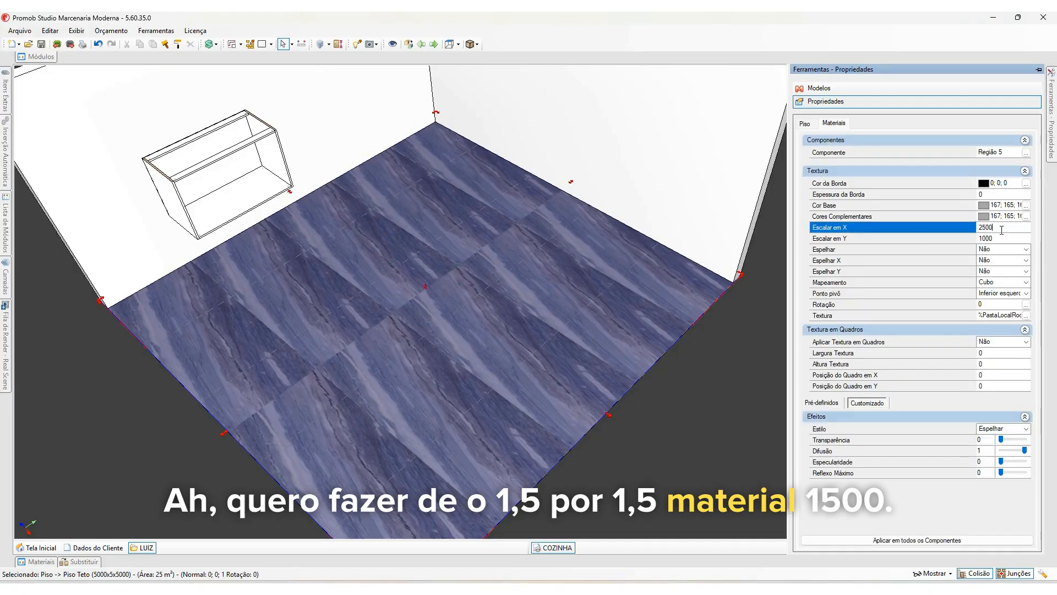
type("1500")
key("Return")
key("Tab")
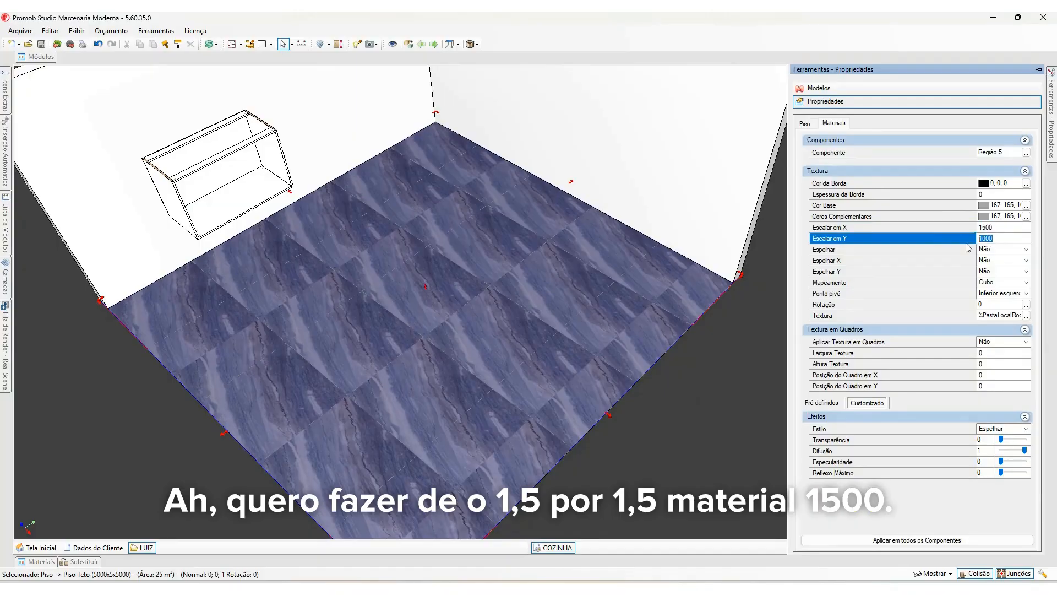
key("Return")
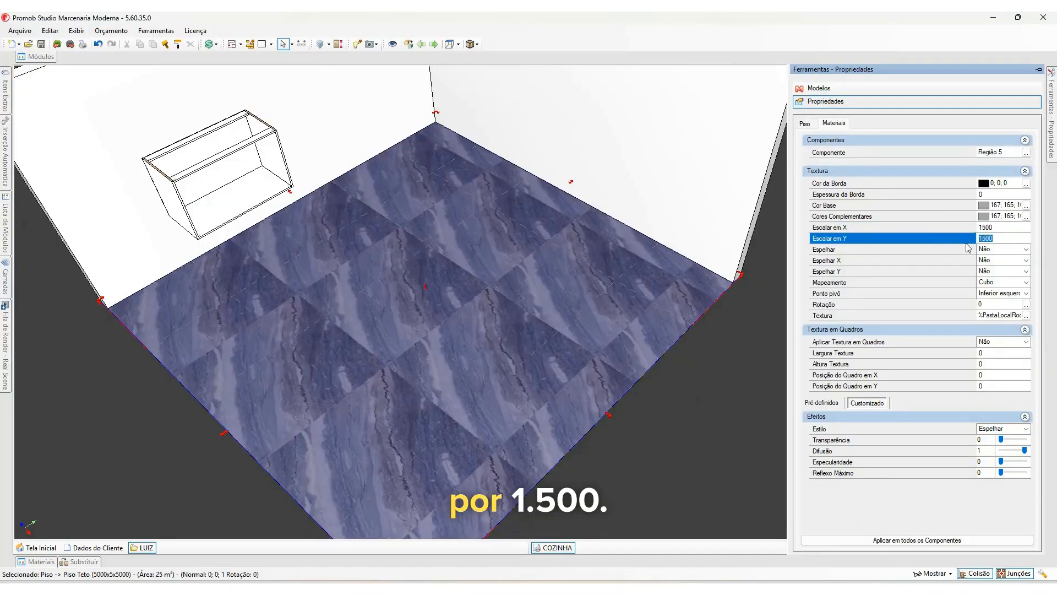
- Set the floor texture's scale to 600 in both X and Y, deselect the floor and inspect the tiling
middle_click_drag(586, 255, 698, 315)
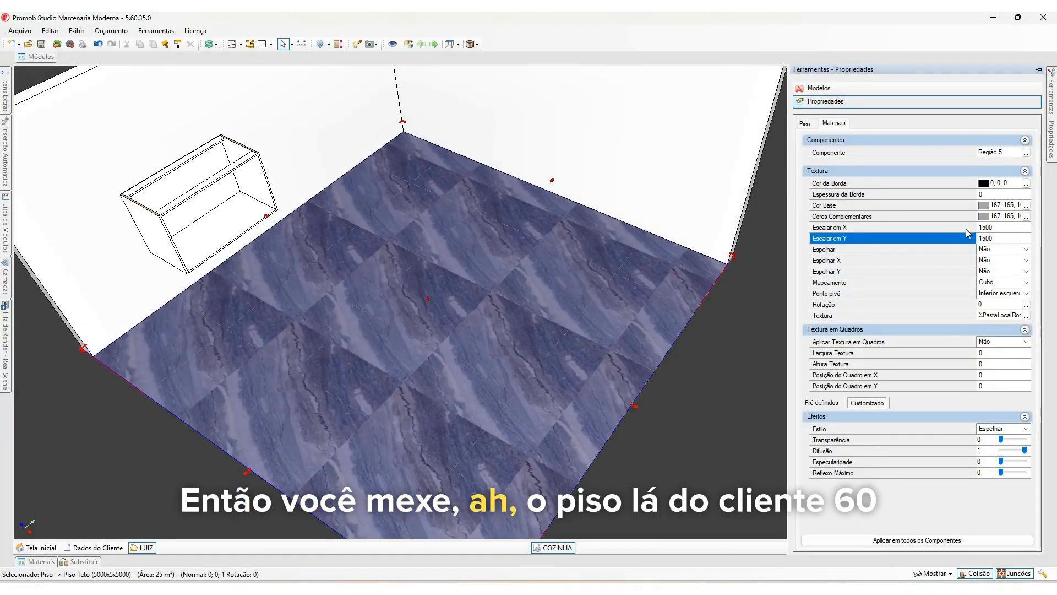
left_click(890, 227)
type("600")
key("Return")
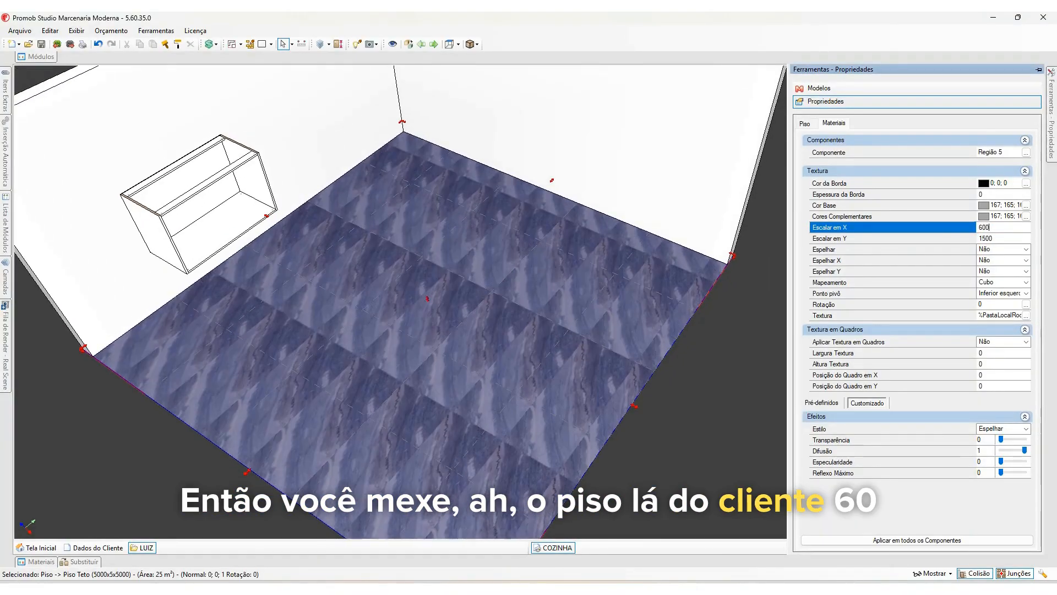
left_click(986, 238)
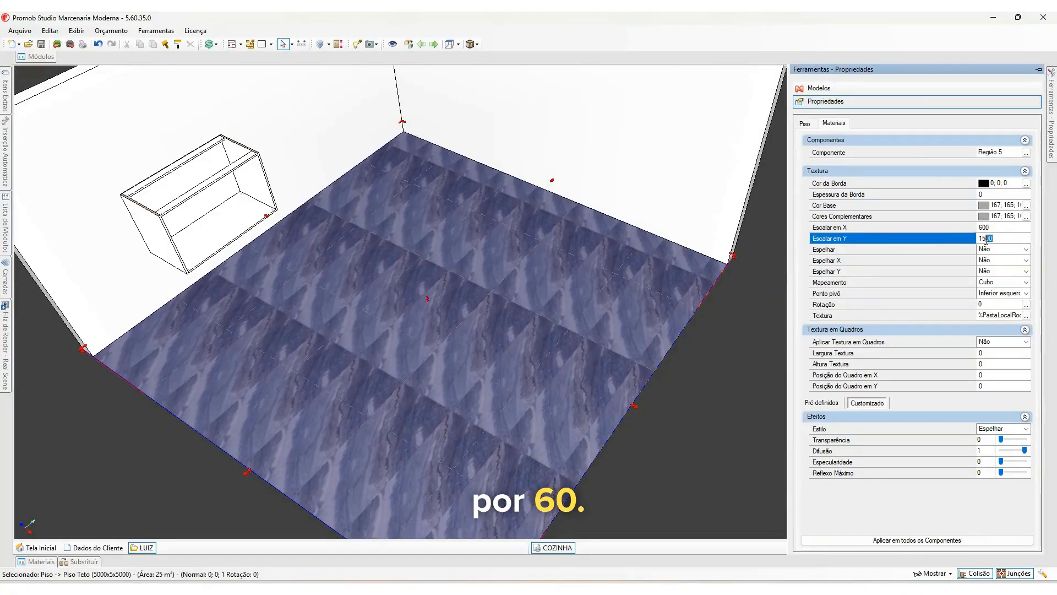
type("600")
key("Return")
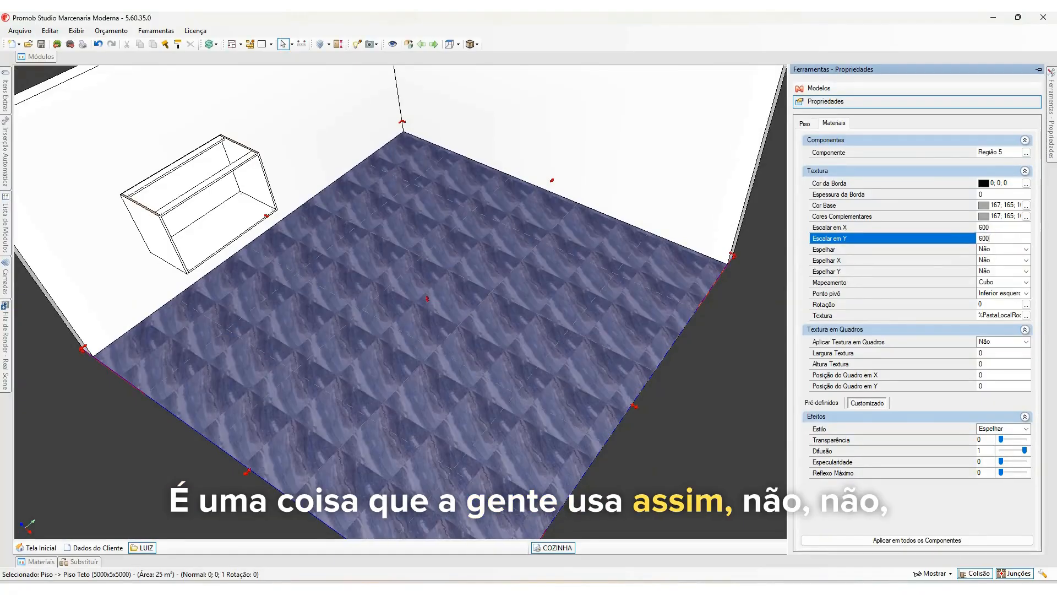
left_click_drag(163, 435, 396, 275)
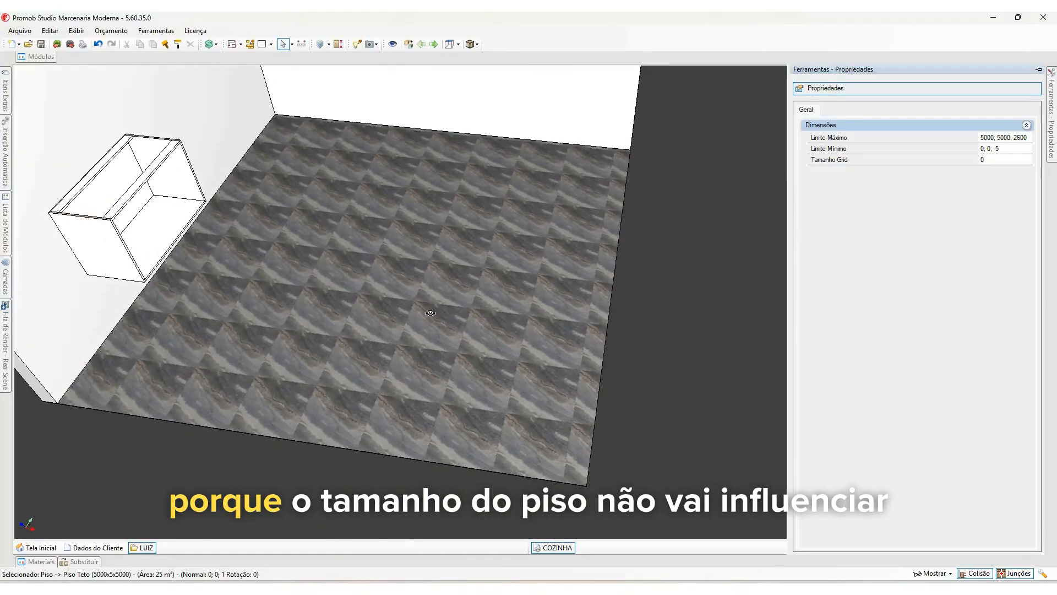
left_click_drag(454, 224, 369, 259)
middle_click_drag(369, 260, 430, 300)
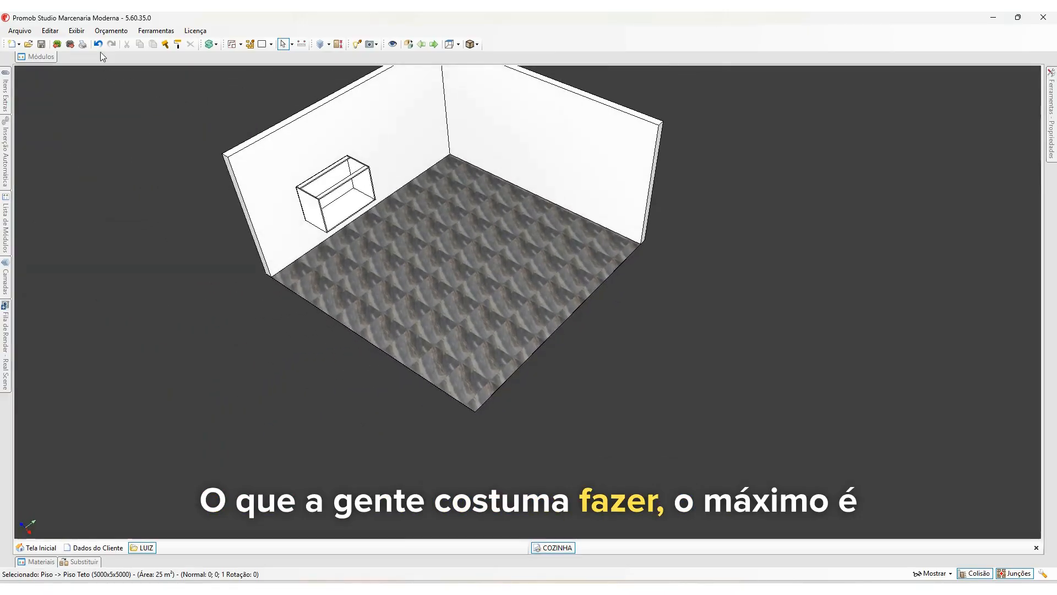
- Copy the wall's plain white material onto the marble floor
left_click(165, 44)
left_click(342, 146)
left_click(413, 227)
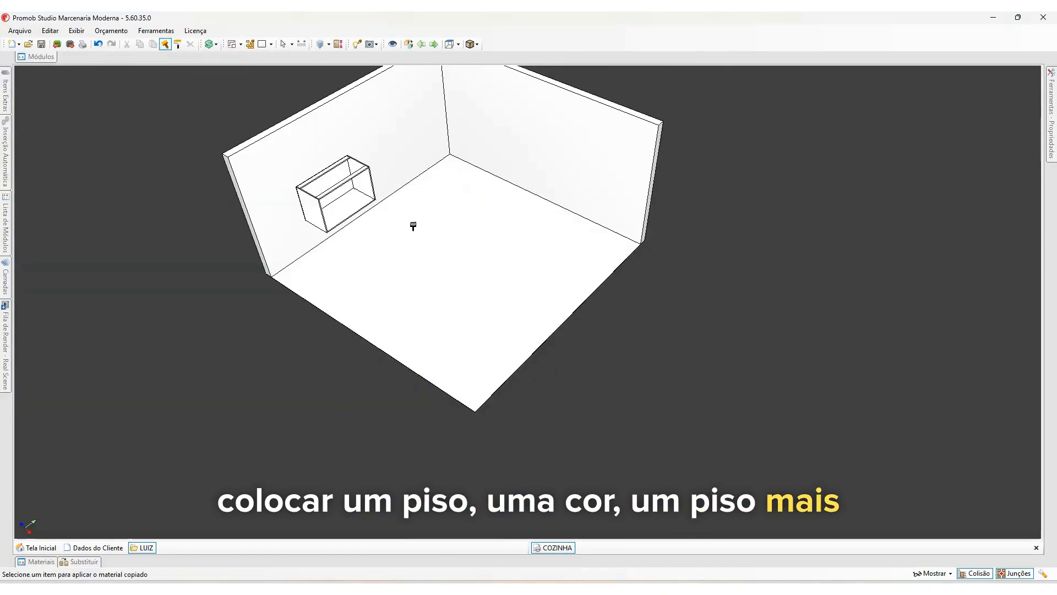
- Delete the Inferior (BAL_01) cabinet from the wall
mouse_move(441, 250)
middle_mouse_down()
mouse_move(451, 269)
mouse_move(443, 263)
mouse_move(531, 330)
mouse_move(497, 293)
mouse_move(524, 285)
mouse_move(447, 260)
middle_mouse_up()
left_click(448, 260)
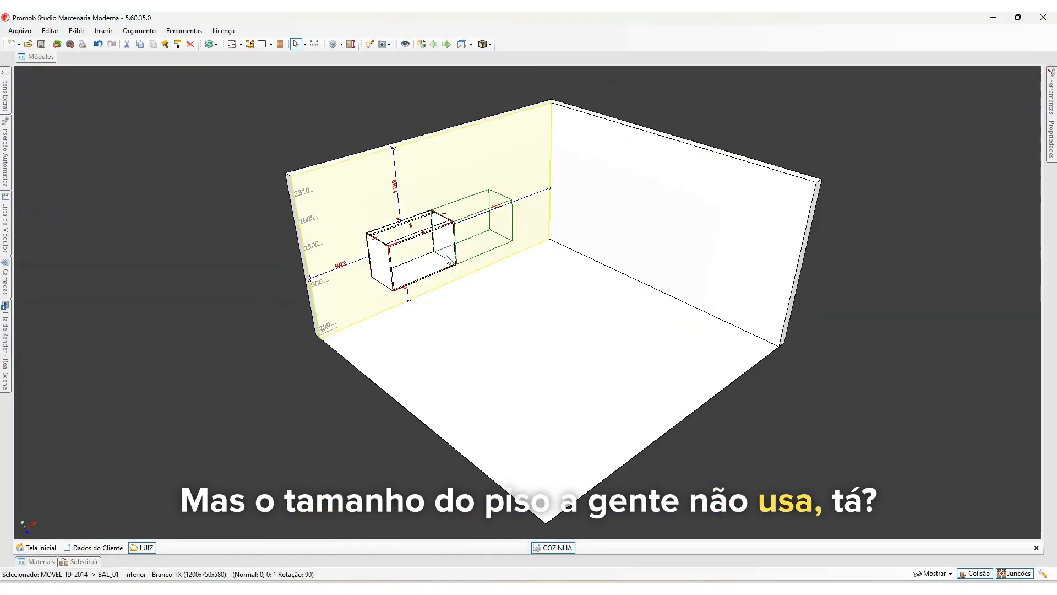
key("Delete")
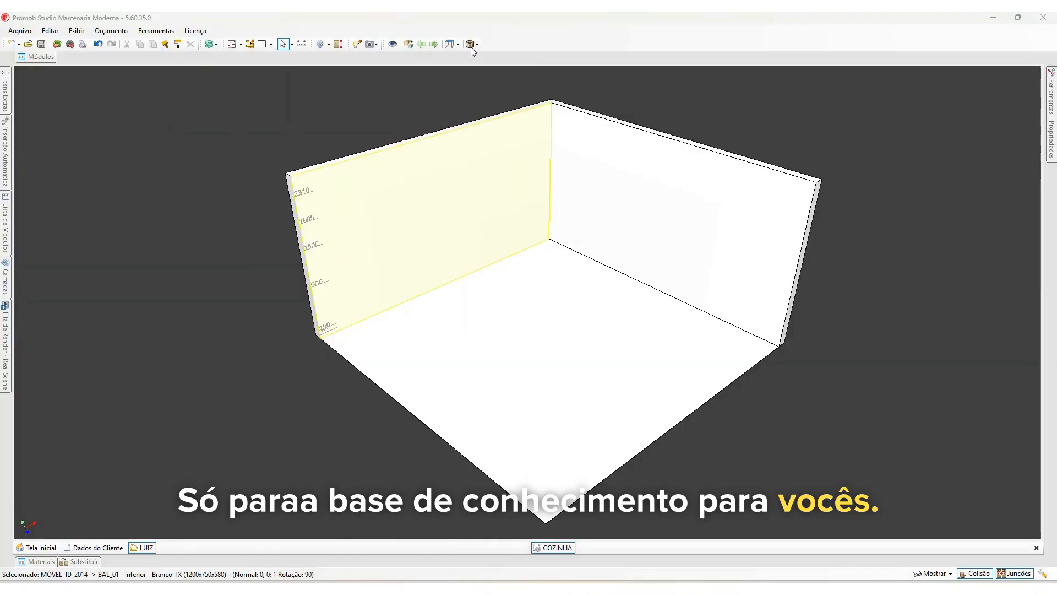
left_click(76, 32)
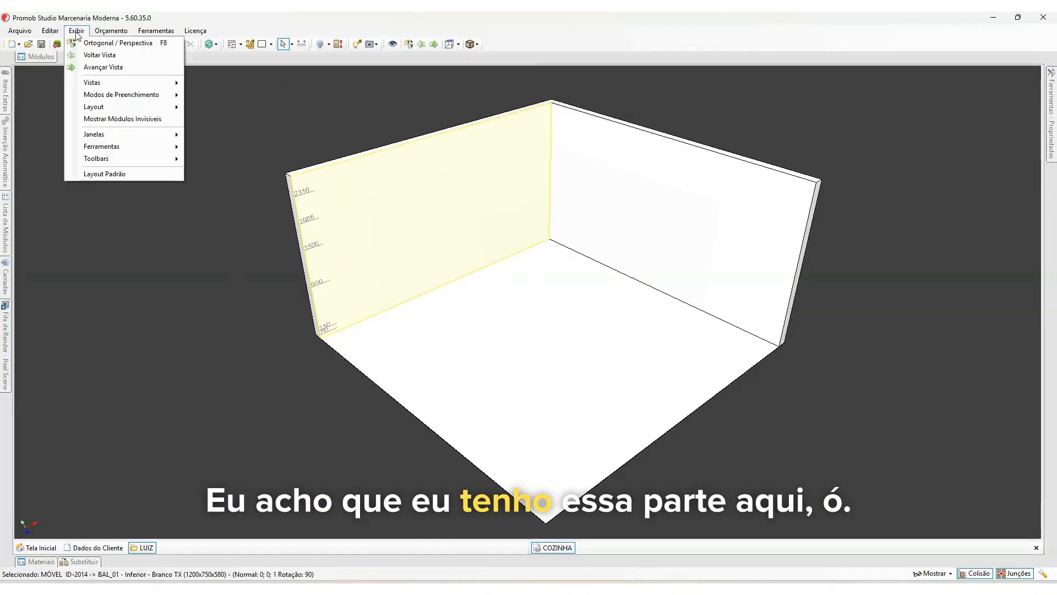
mouse_move(124, 33)
mouse_move(56, 33)
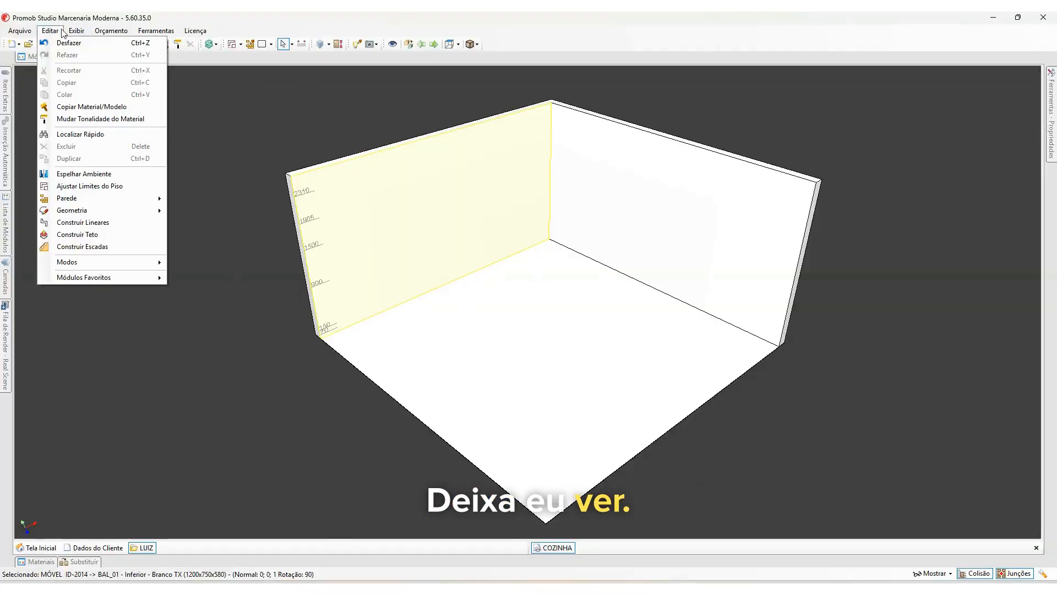
mouse_move(187, 32)
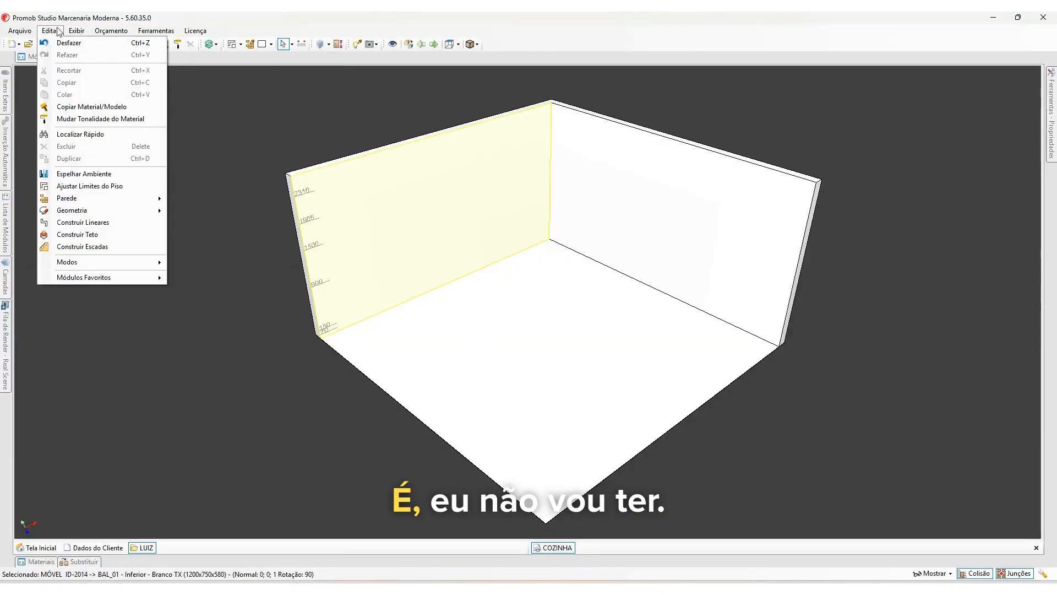
left_click(452, 257)
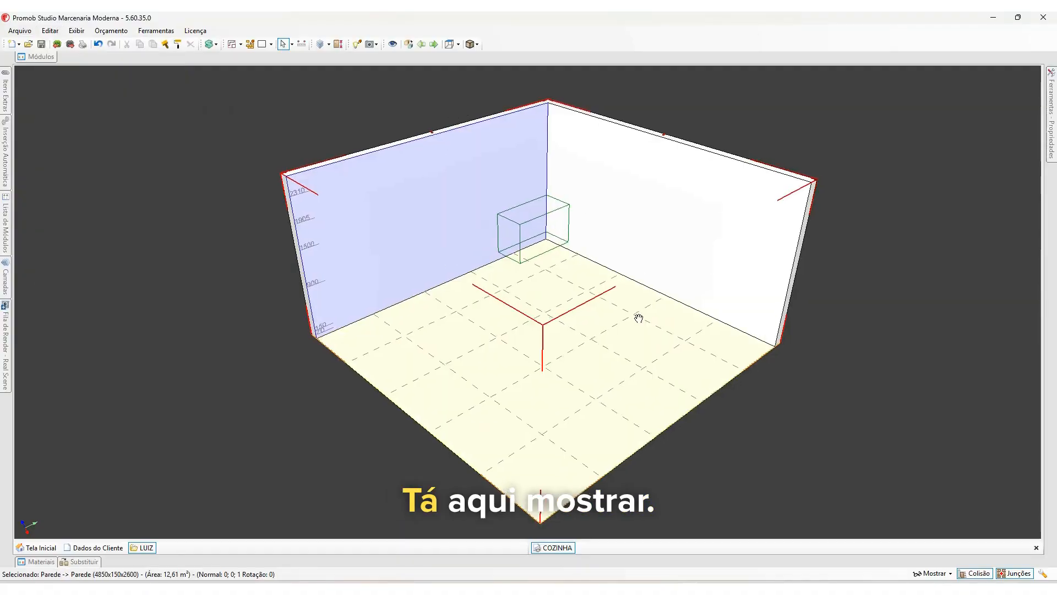
- Turn on Módulos Invisíveis in the Mostrar display options and reopen the options list
middle_click_drag(636, 314, 628, 318)
left_click(951, 574)
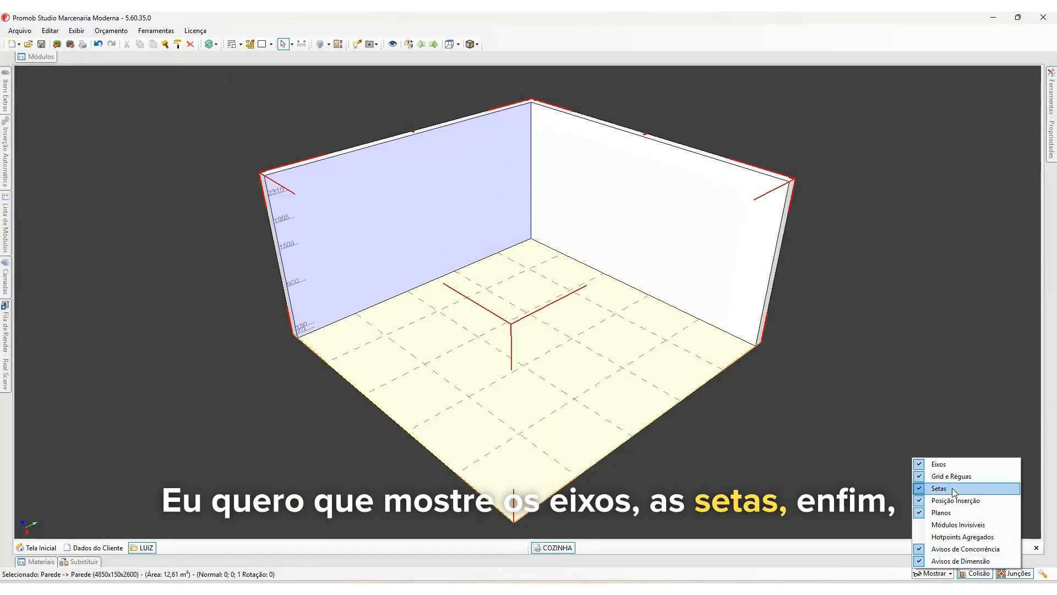
left_click(952, 524)
left_click(951, 574)
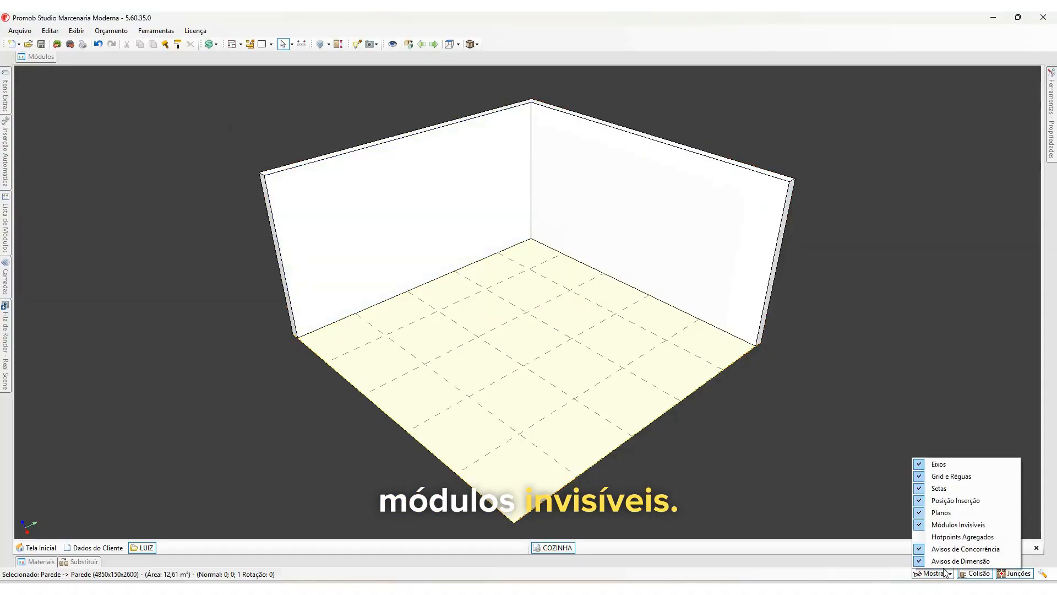
- Turn off the display of Módulos Invisíveis and place an Inferior (BAL_01) cabinet on the left wall, about 1026 mm above the floor
left_click(919, 528)
scroll(493, 336, "up", 2)
middle_click_drag(494, 337, 531, 410)
mouse_move(53, 61)
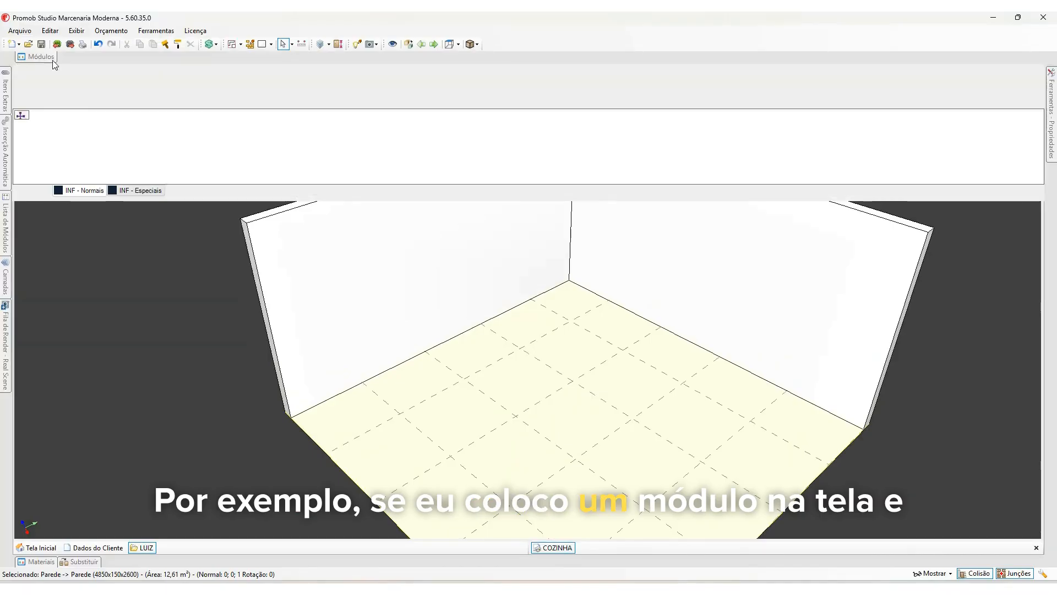
left_click_drag(57, 131, 372, 315)
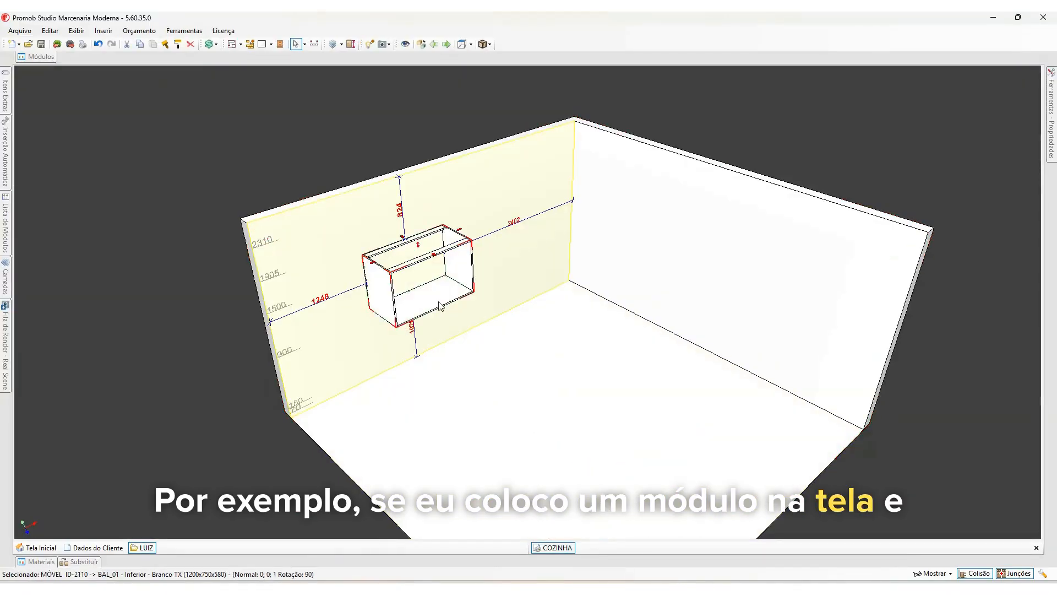
- Make the selected Inferior cabinet invisible and switch it back to visible
scroll(444, 303, "up", 3)
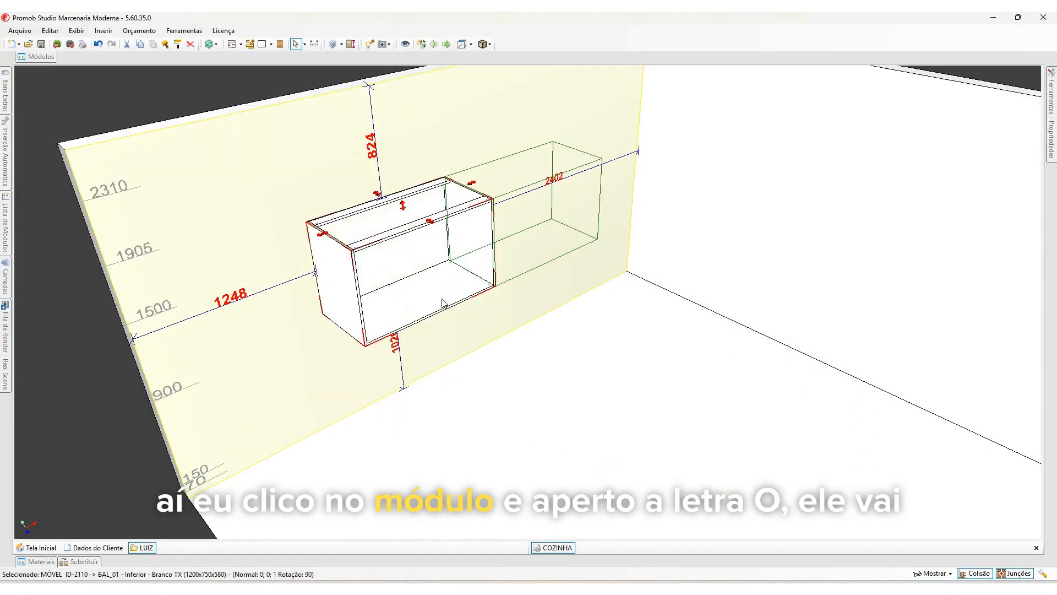
key("o")
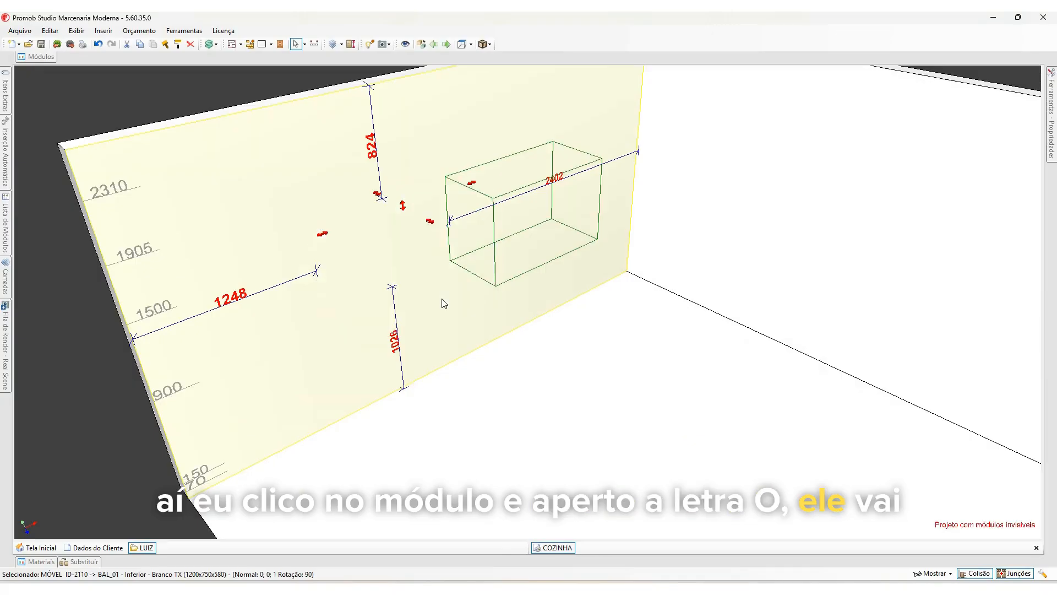
mouse_move(444, 301)
middle_mouse_down()
mouse_move(500, 295)
mouse_move(451, 298)
middle_mouse_up()
key("o")
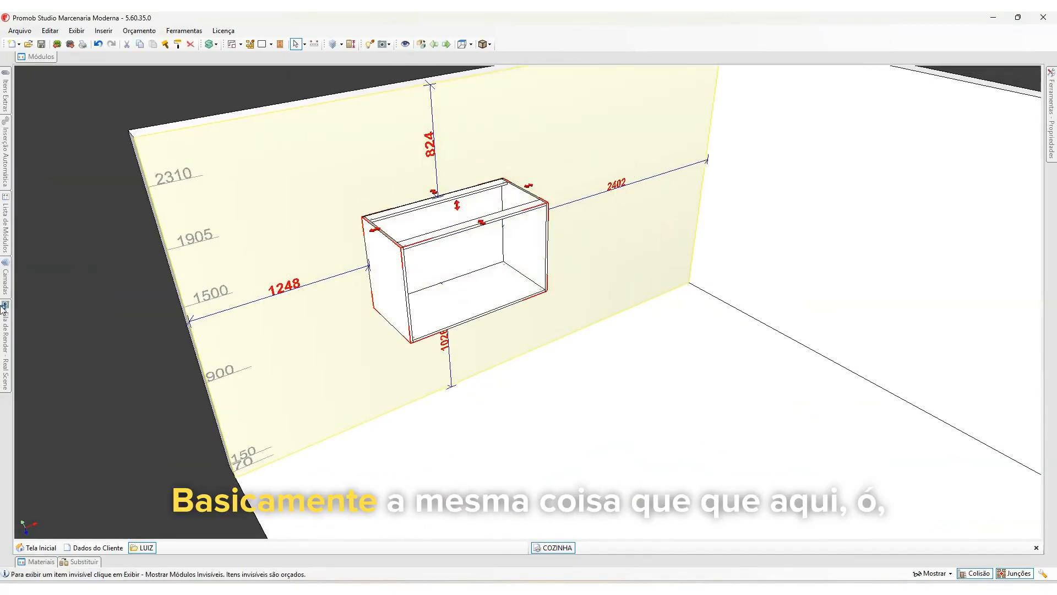
- Toggle the visibility of the __CAIXAS_18MM layer off and on twice, ending with it on, and return to the cabinet
left_click(5, 278)
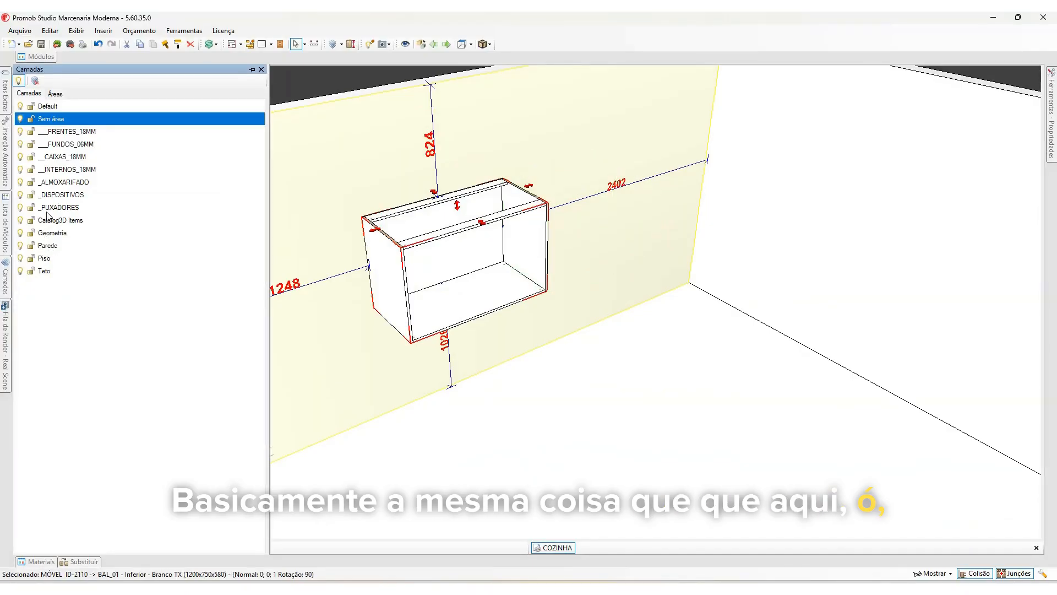
left_click(20, 157)
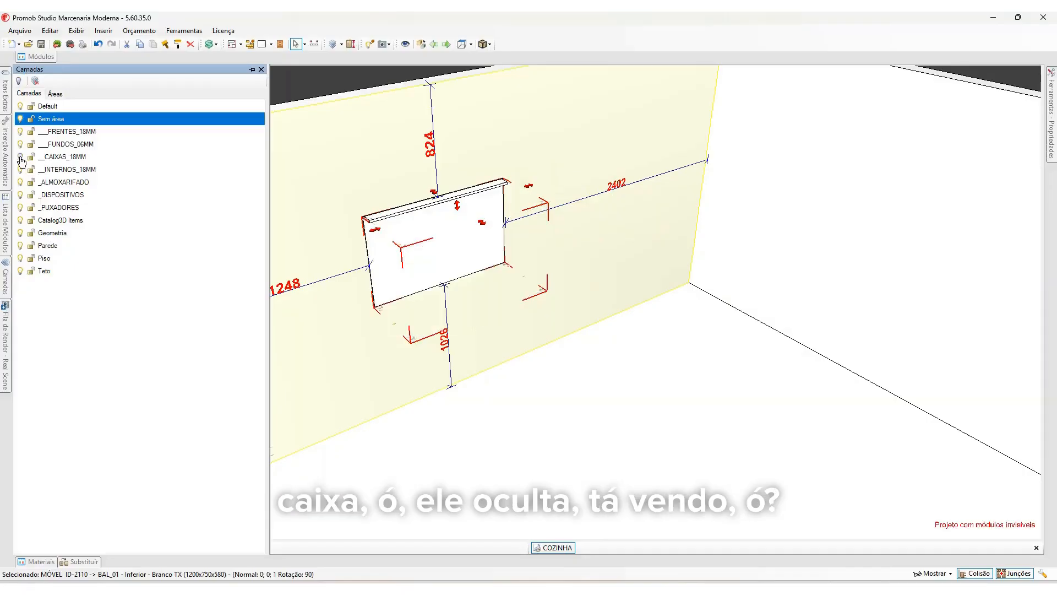
left_click(21, 157)
left_click(21, 158)
left_click(21, 158)
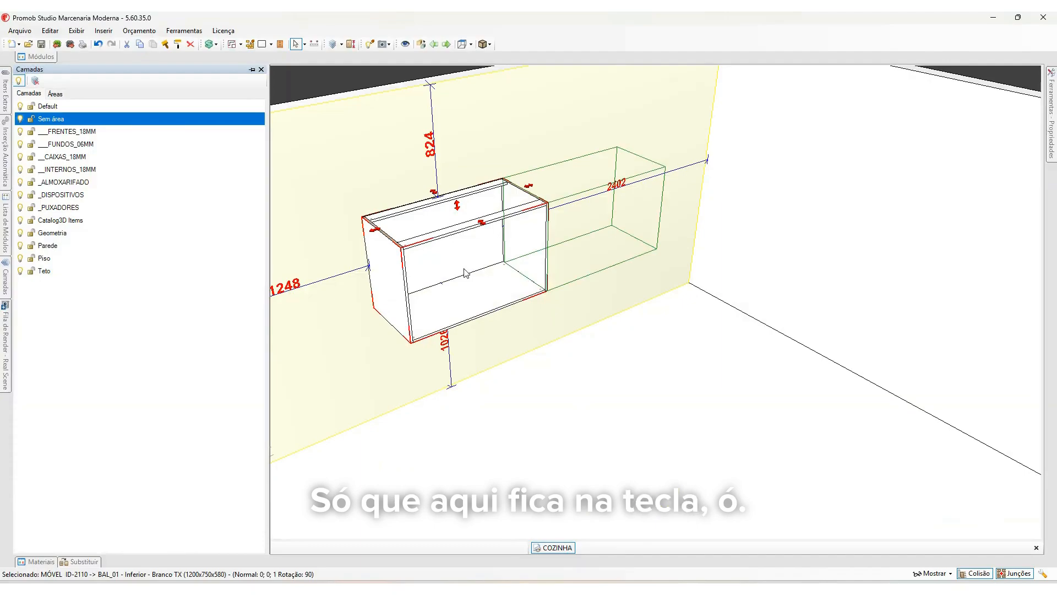
left_click(466, 273)
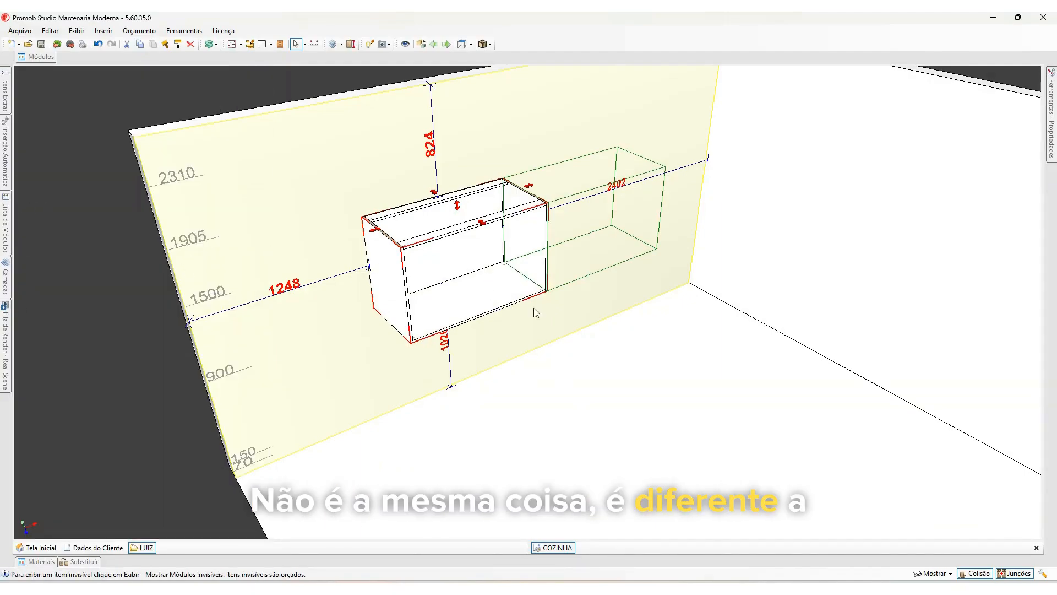
- Hide the Inferior cabinet on the wall with Visível / Invisível and select the floor
middle_click_drag(534, 310, 612, 400)
left_click(477, 246)
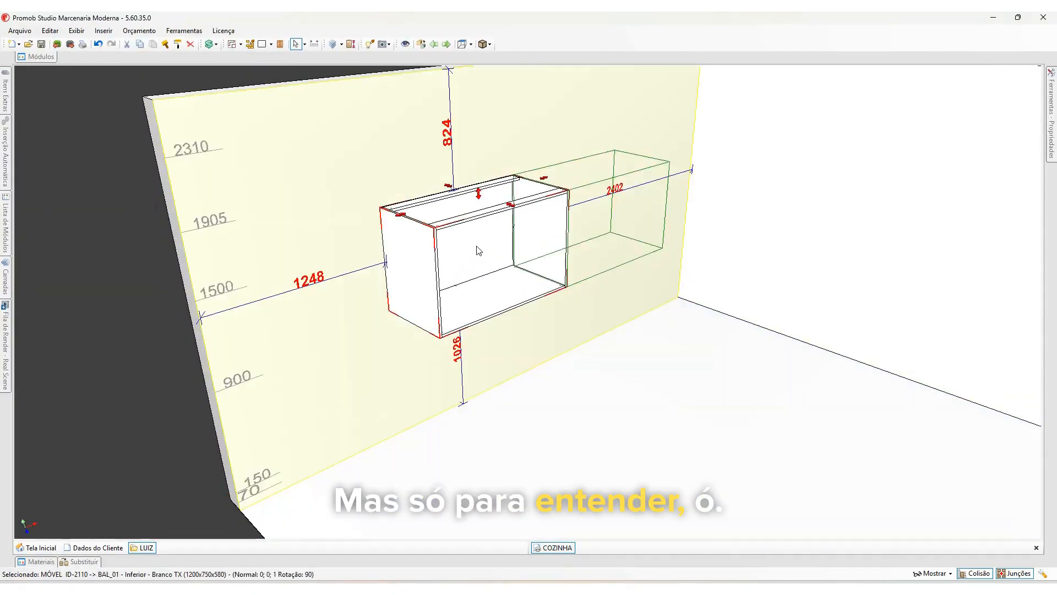
key("o")
middle_click_drag(477, 245, 687, 536)
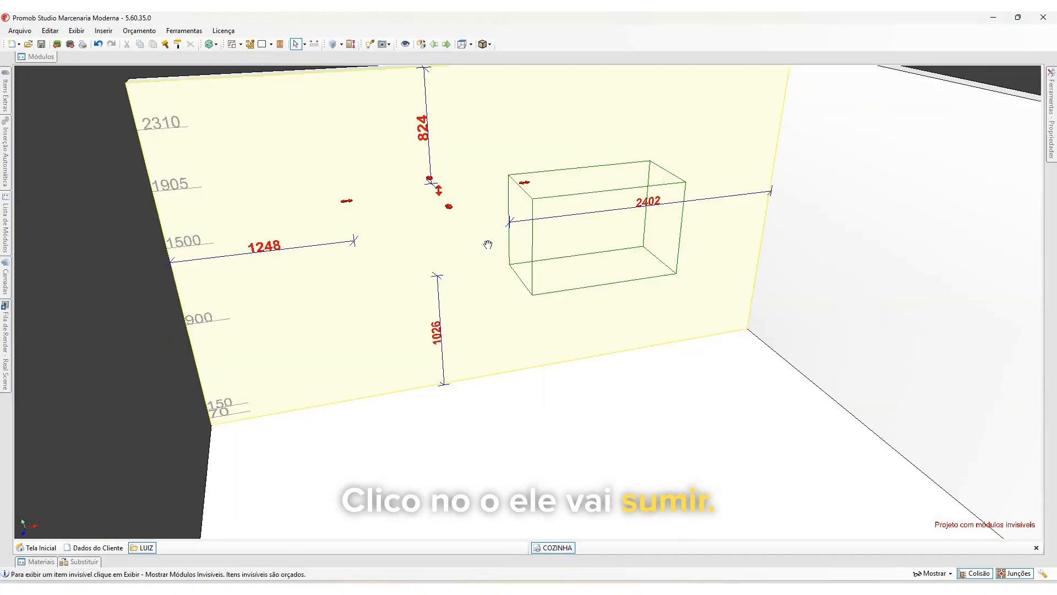
middle_click_drag(489, 243, 486, 345)
left_click(487, 389)
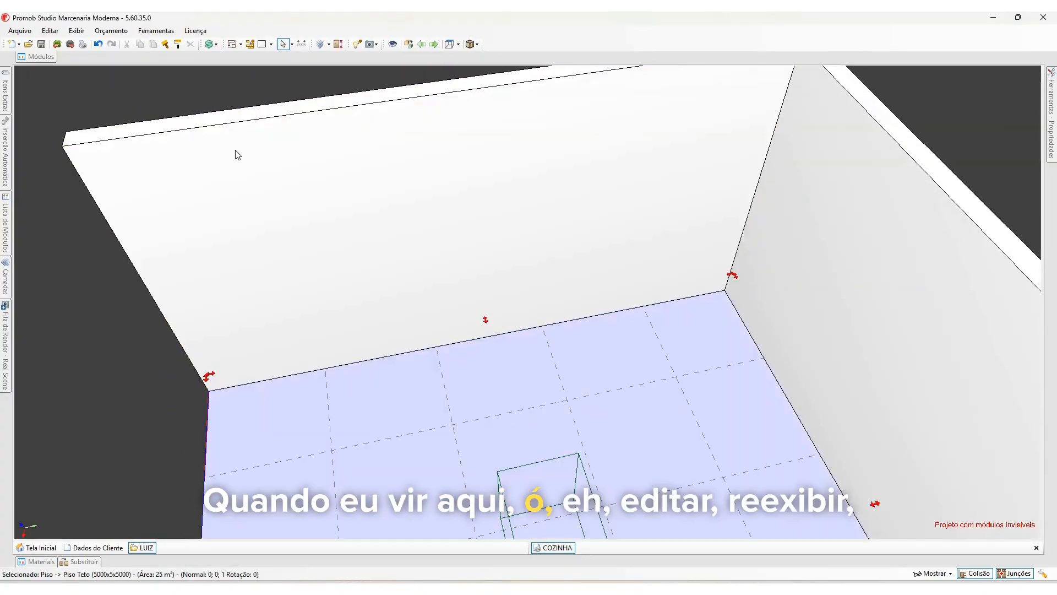
- Redisplay all hidden modules with Reexibir Todos
left_click(50, 31)
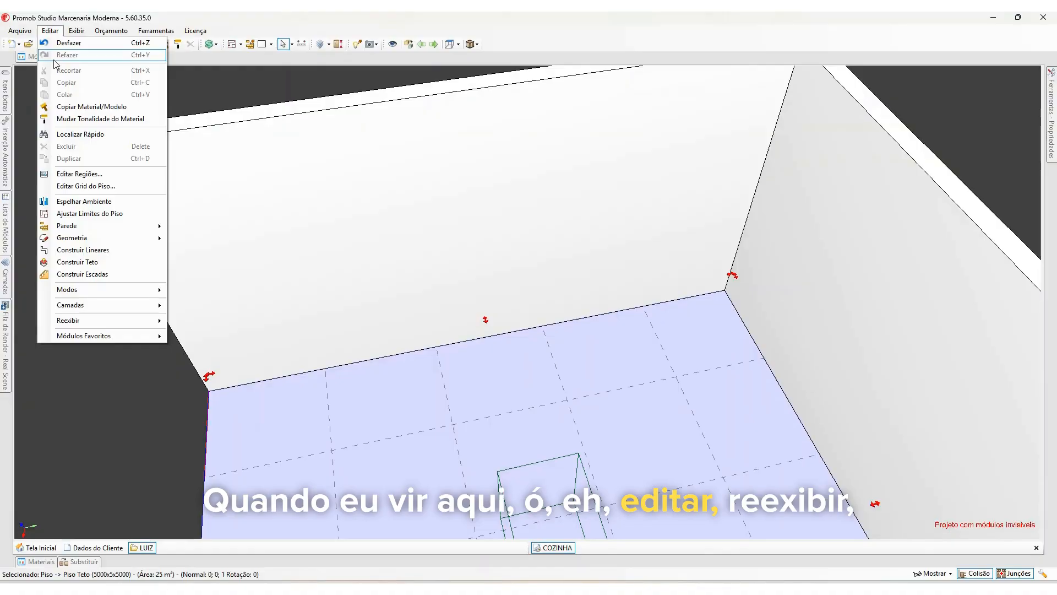
mouse_move(81, 323)
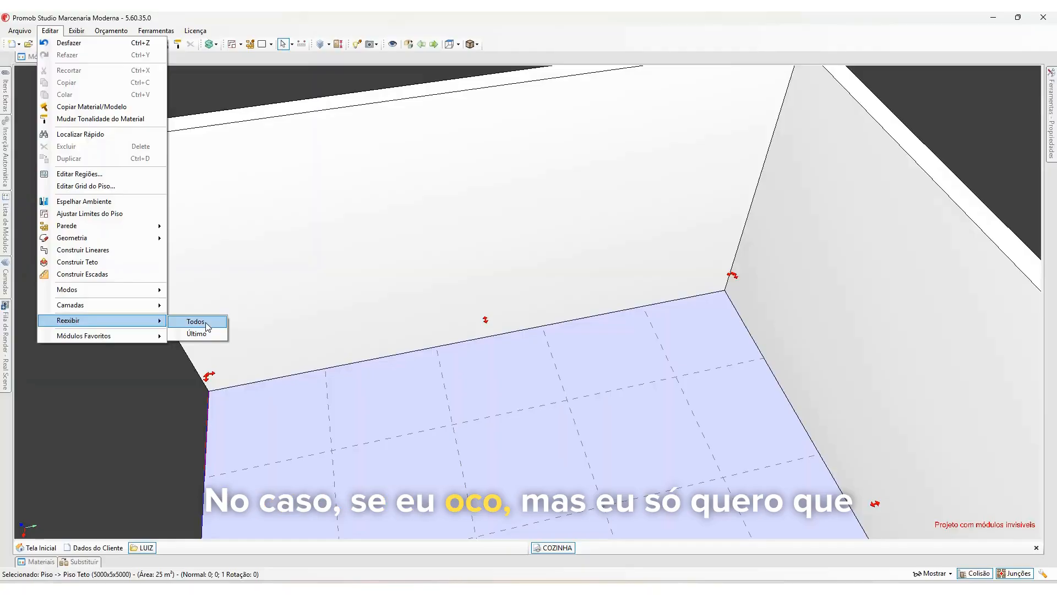
left_click(195, 322)
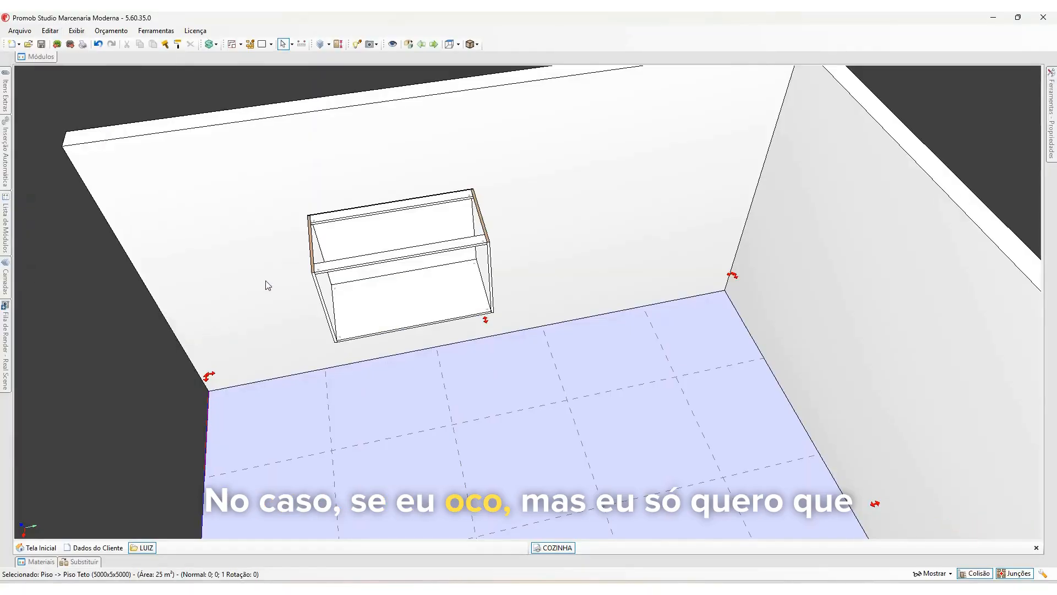
- Hide the wall cabinet once more and bring it back with Reexibir Último
left_click(362, 287)
key("ctrl+i")
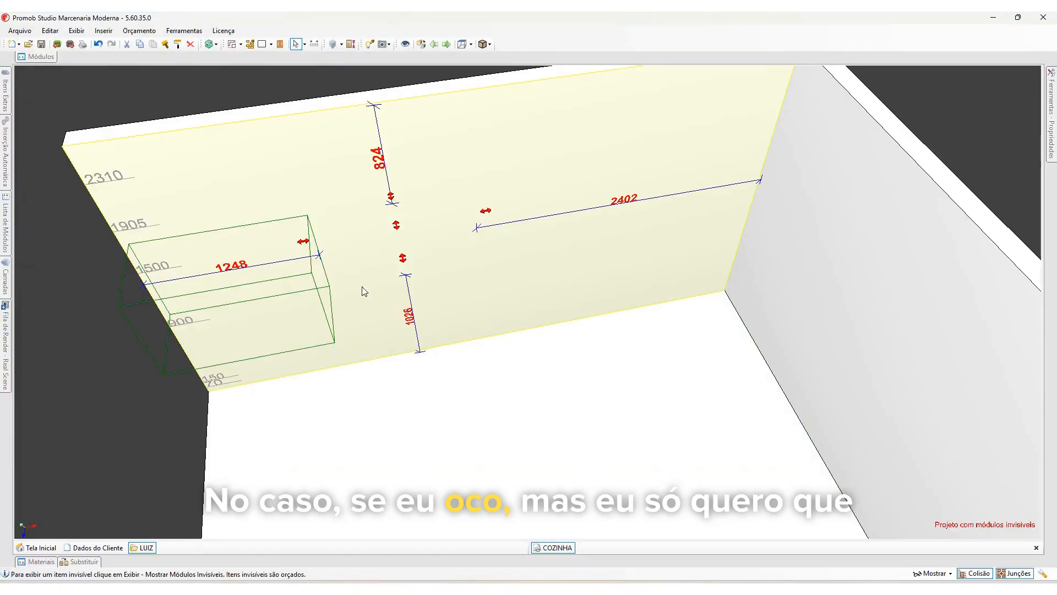
left_click(51, 31)
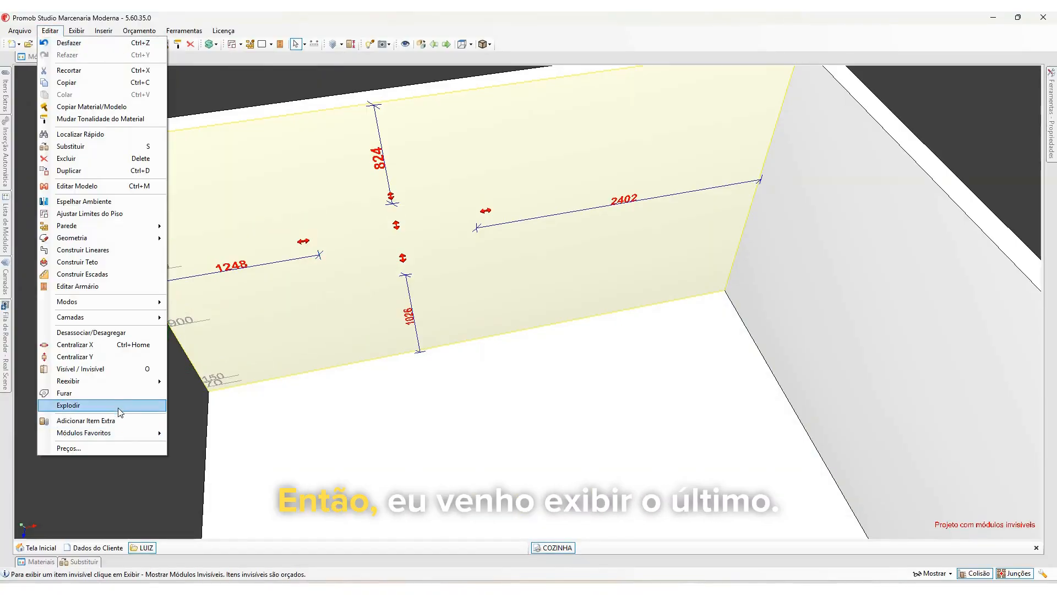
mouse_move(107, 381)
left_click(198, 394)
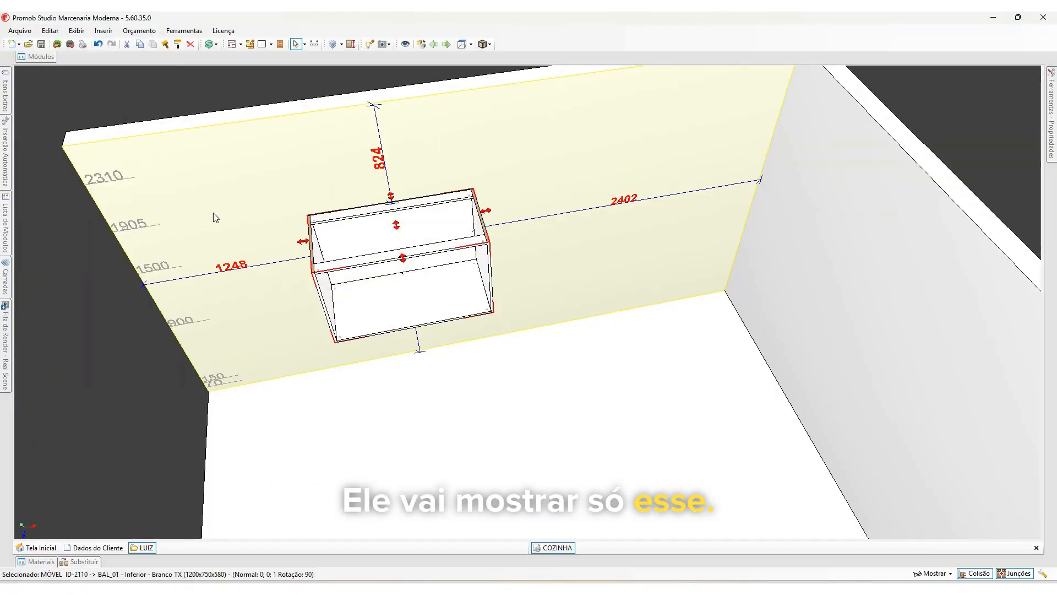
- Make the wall cabinet invisible again and select the floor
middle_click_drag(602, 314, 502, 300)
left_click(522, 373)
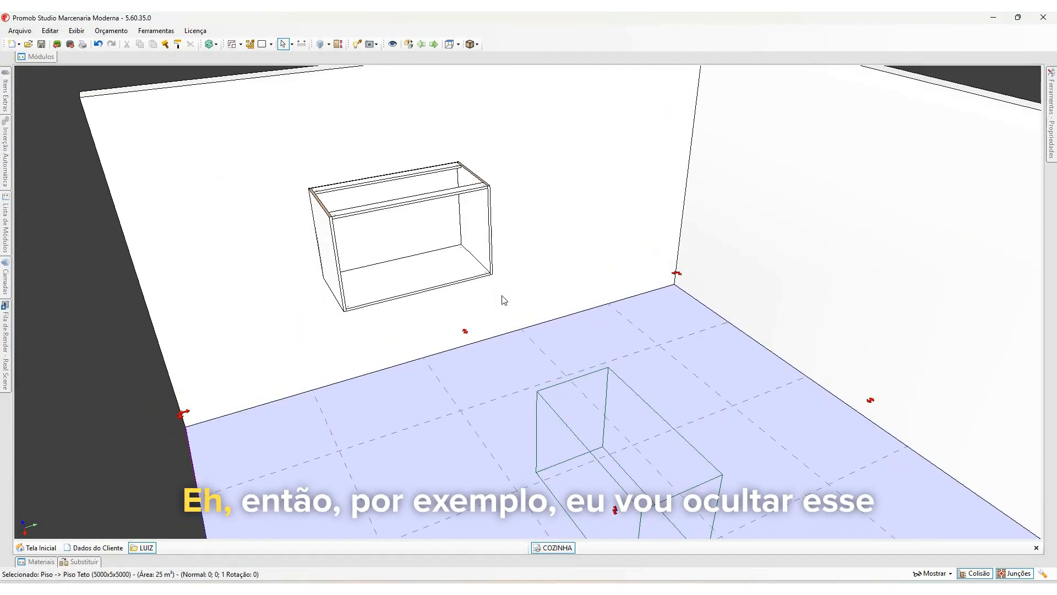
left_click(442, 267)
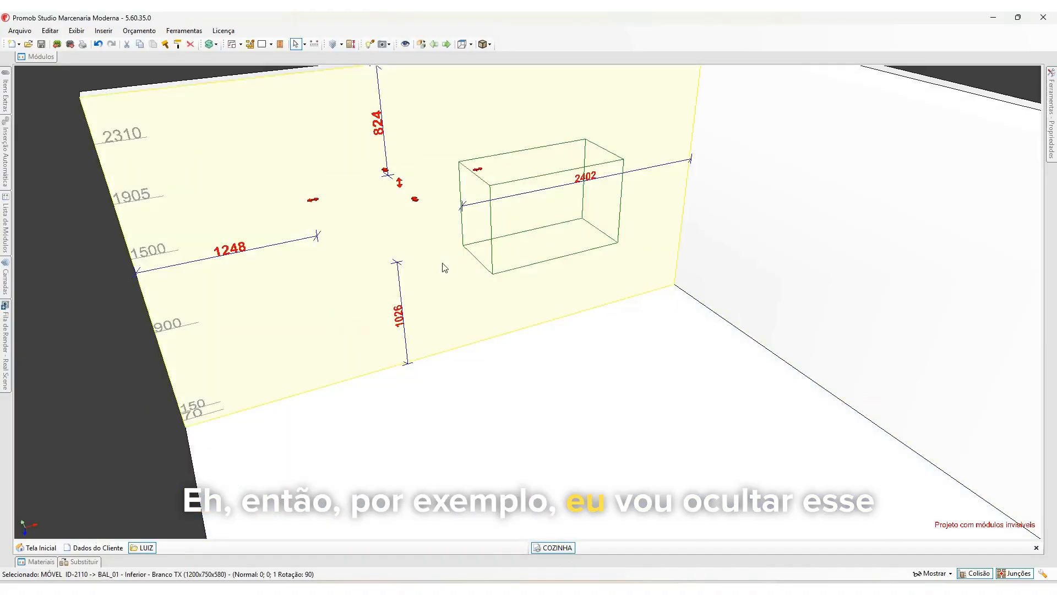
left_click(556, 380)
- Turn on Módulos Invisíveis in the Mostrar options, inspect the hidden cabinet's outline, and turn the option off again
left_click(933, 574)
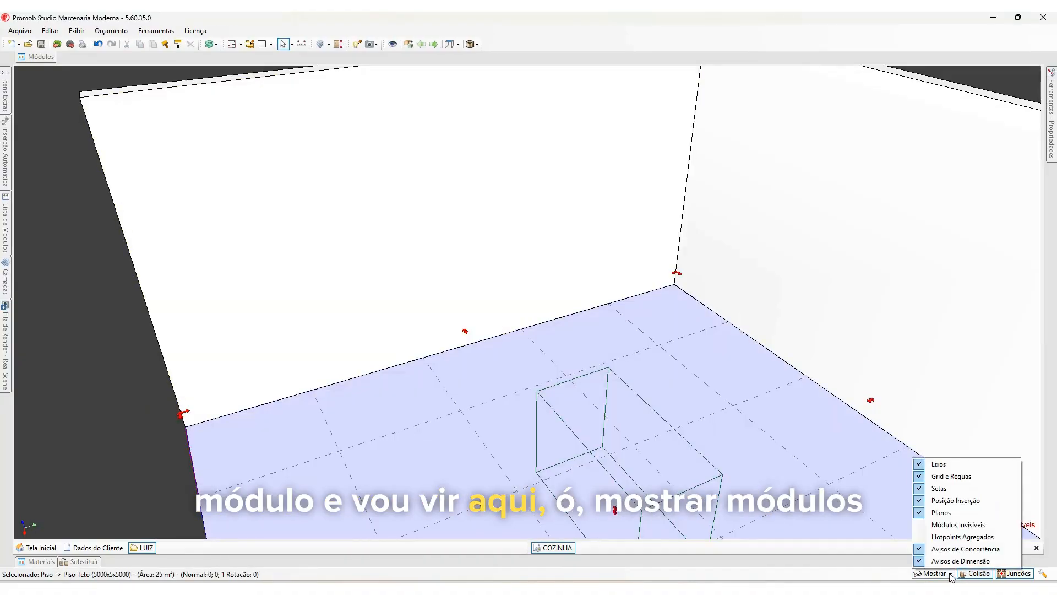
left_click(940, 526)
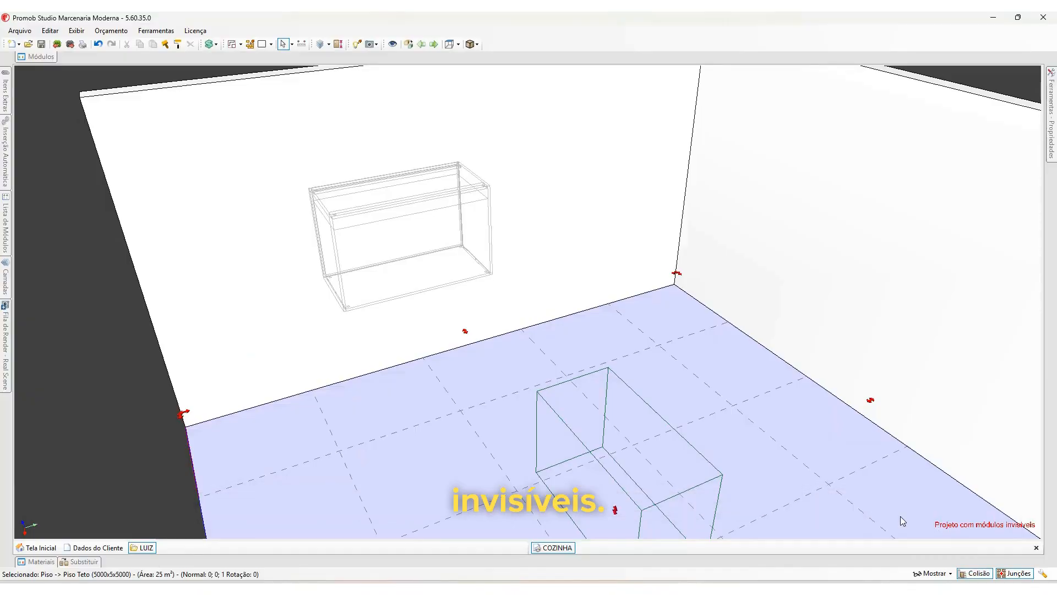
middle_click_drag(903, 521, 477, 258)
scroll(365, 241, "up", 4)
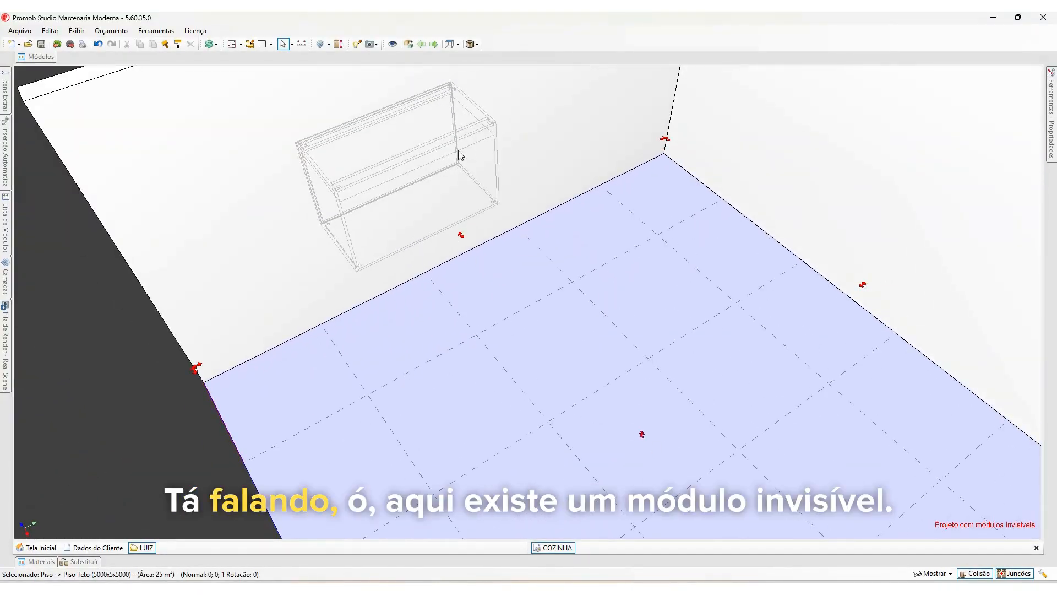
left_click(934, 573)
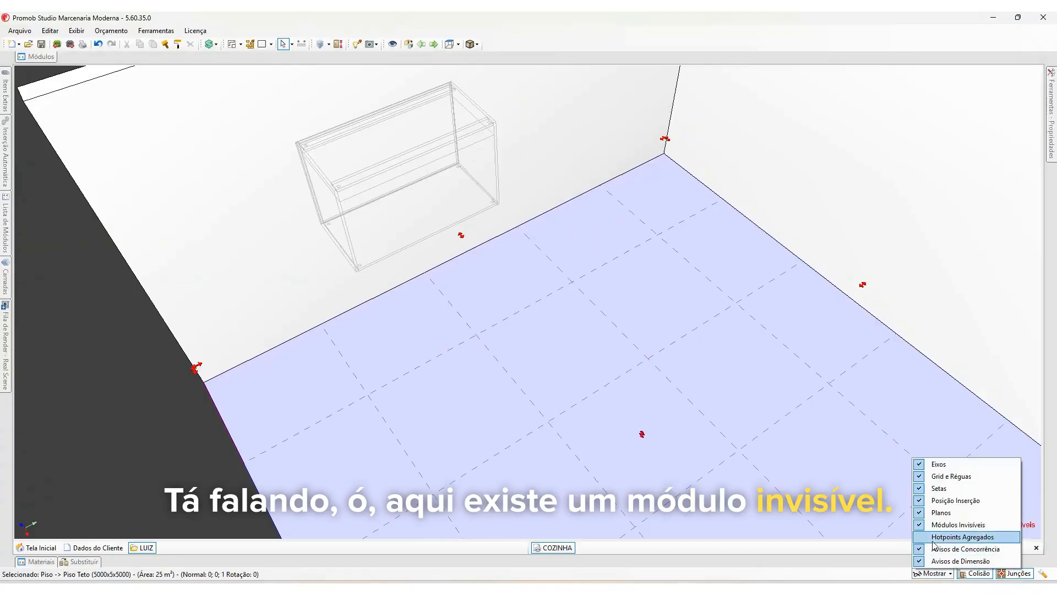
left_click(926, 526)
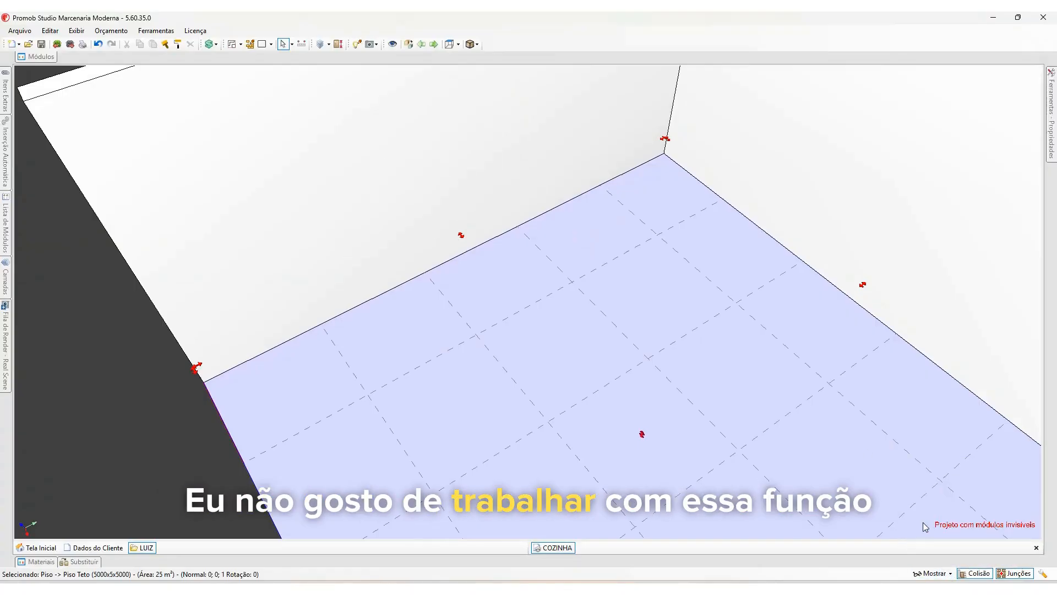
- Review the Mostrar display options with Módulos Invisíveis left off, and turn off Colisão
left_click(947, 573)
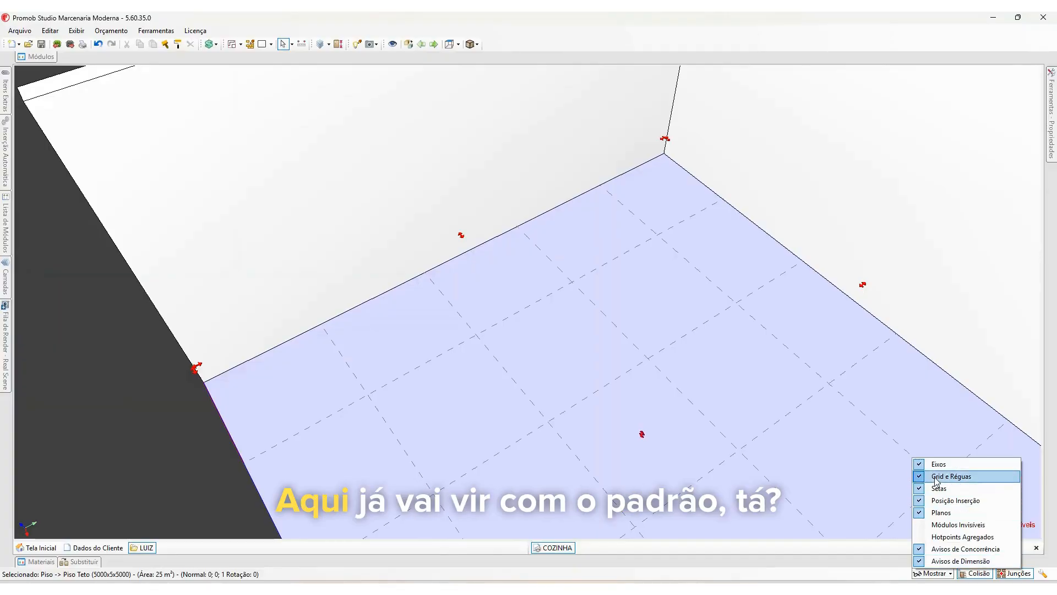
left_click(959, 525)
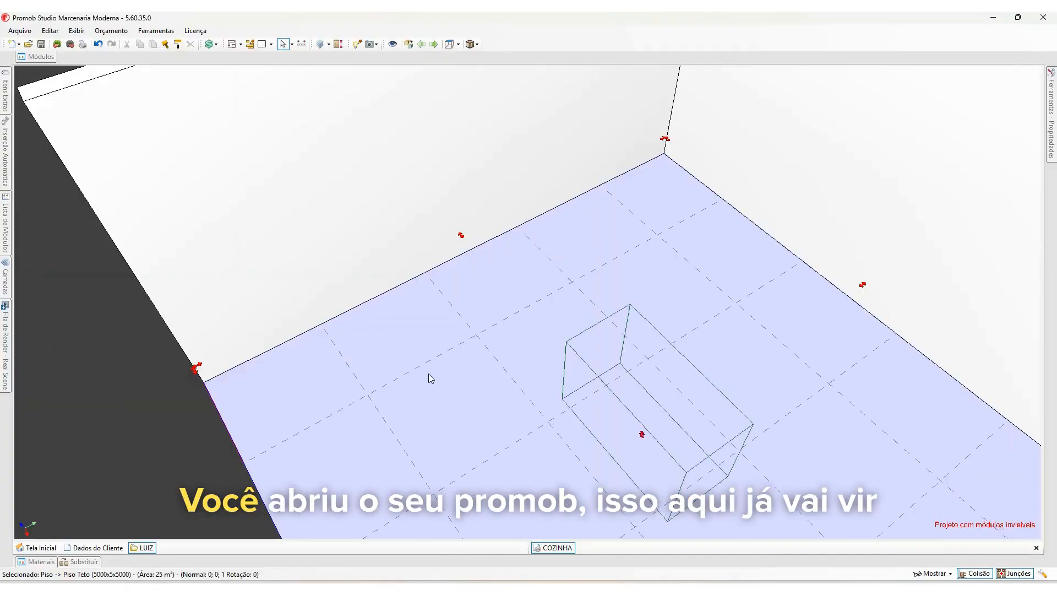
left_click(935, 574)
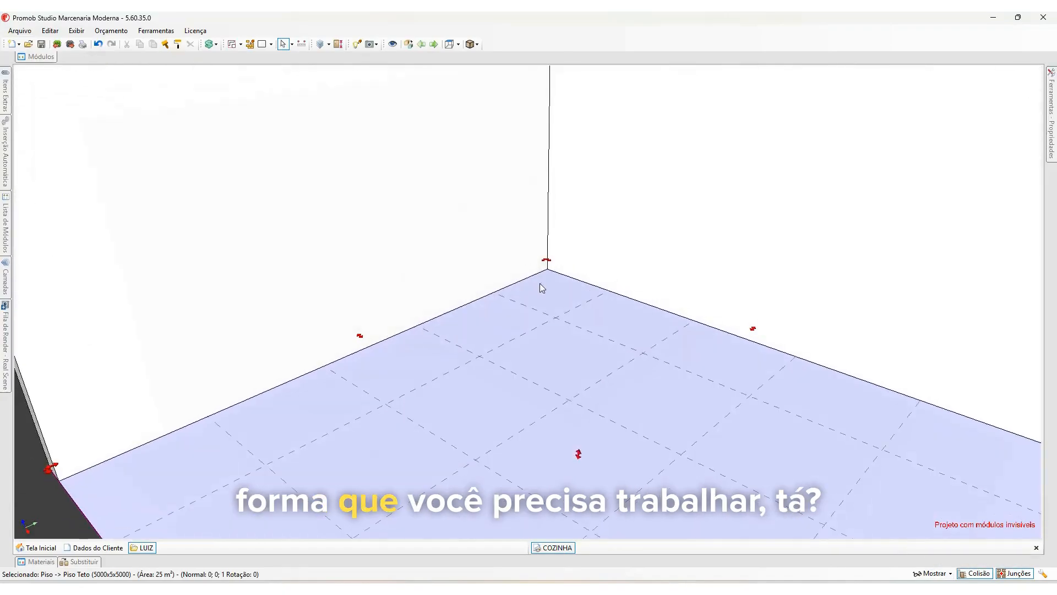
scroll(542, 306, "down", 3)
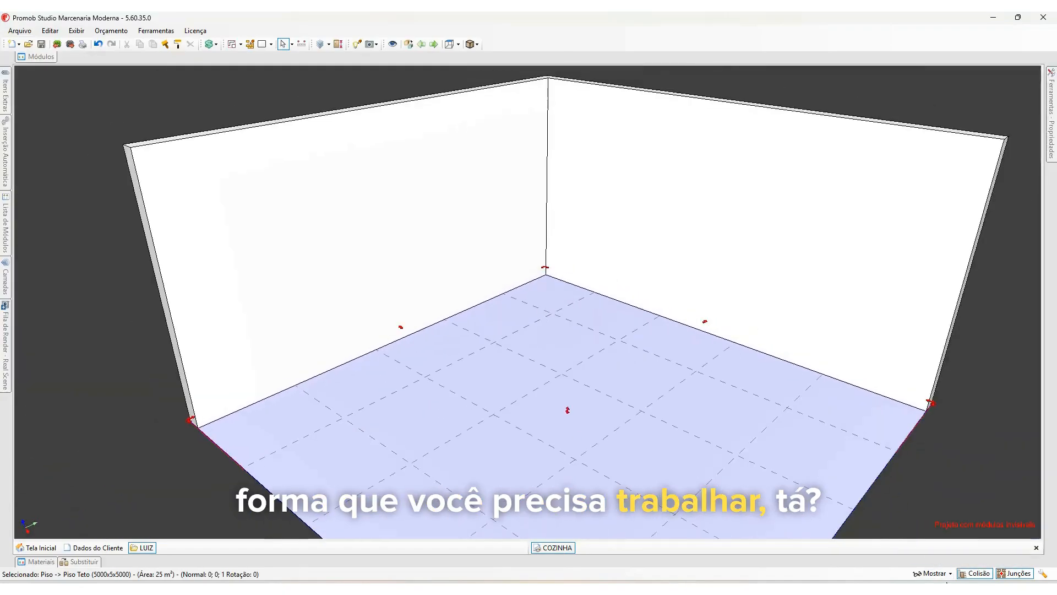
left_click(932, 573)
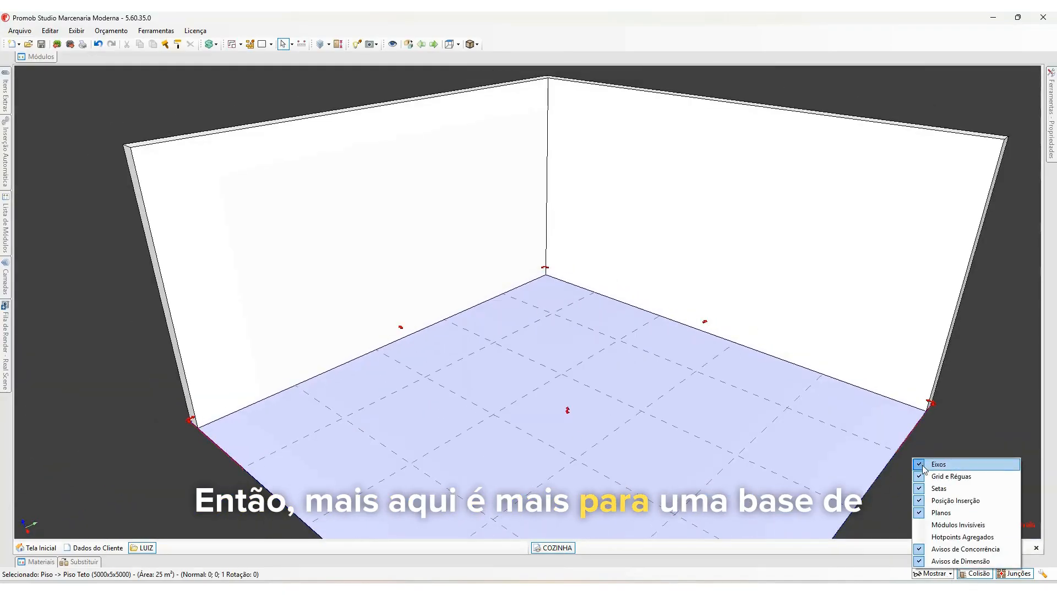
left_click(937, 554)
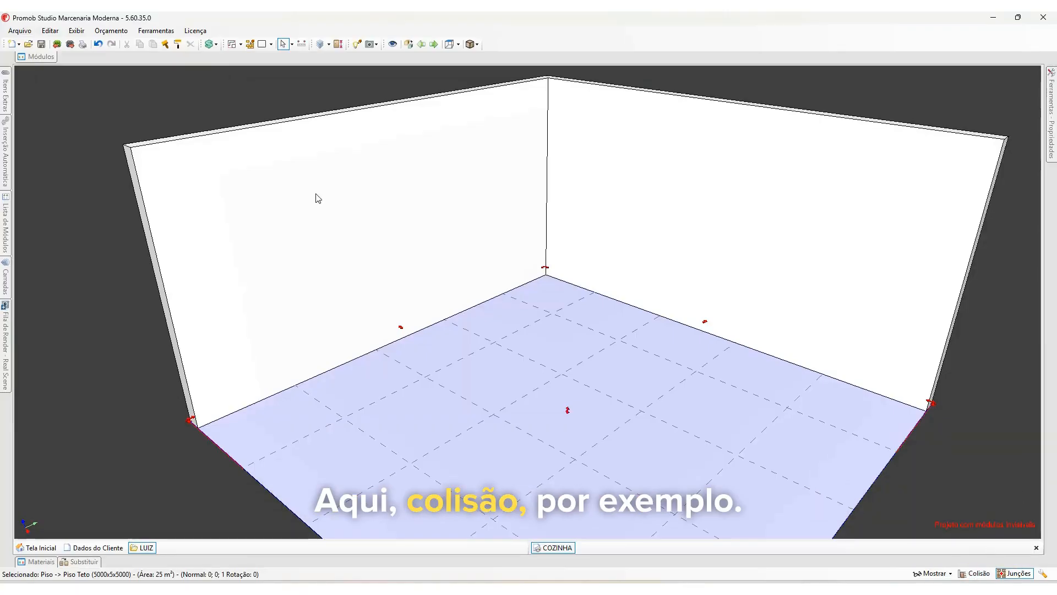
- Restore the hidden cabinet with Reexibir Último and select it with its Modelos settings shown
left_click(48, 57)
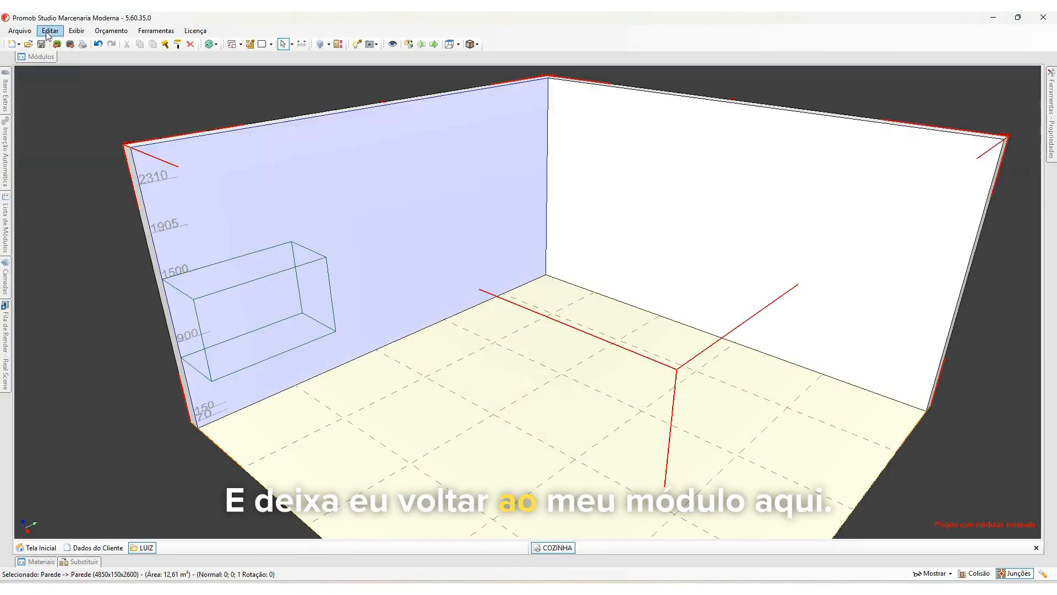
left_click(48, 35)
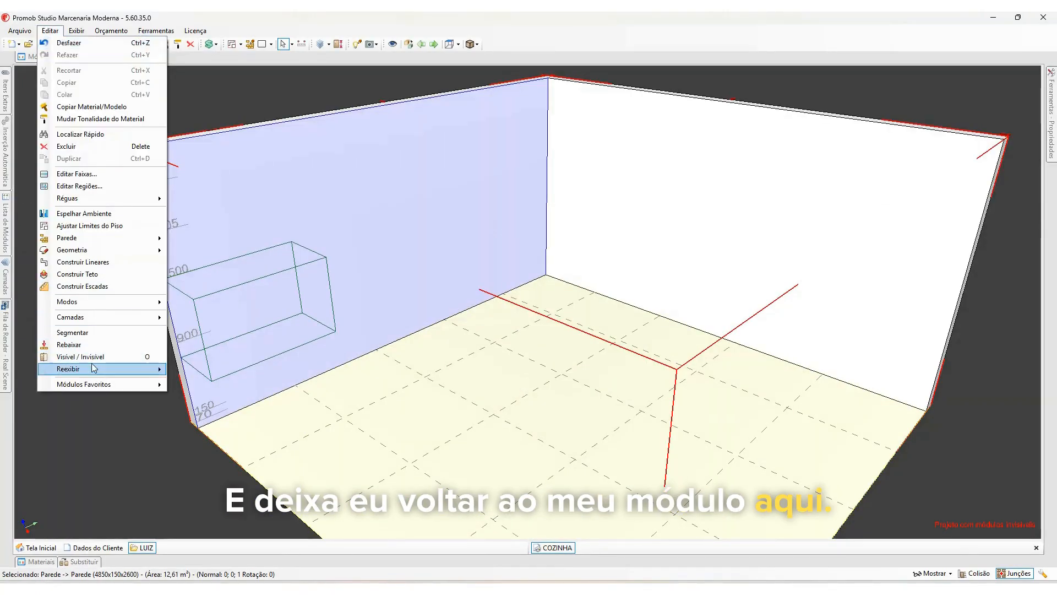
mouse_move(94, 368)
left_click(198, 381)
mouse_move(1053, 121)
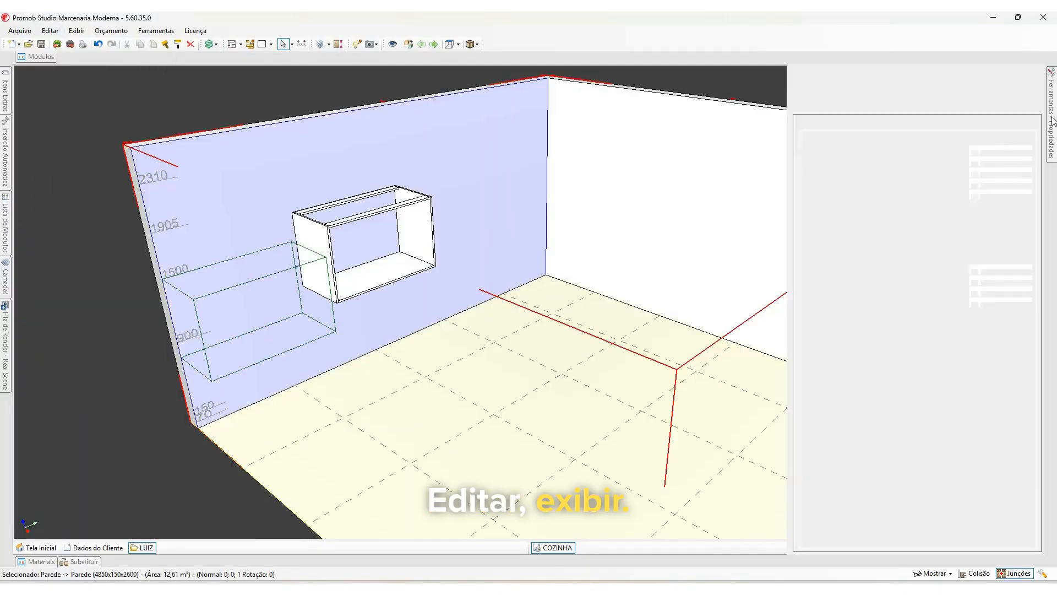
left_click(410, 228)
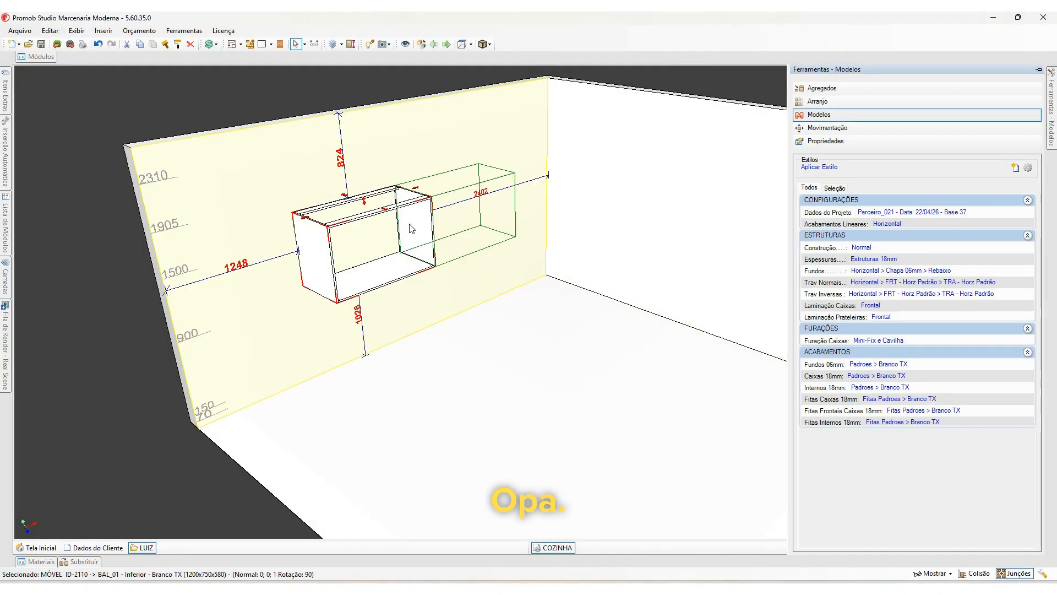
- Insert a linear Arranjo of the wall cabinet along X to form a row of three, and select the middle cabinet
left_click(818, 101)
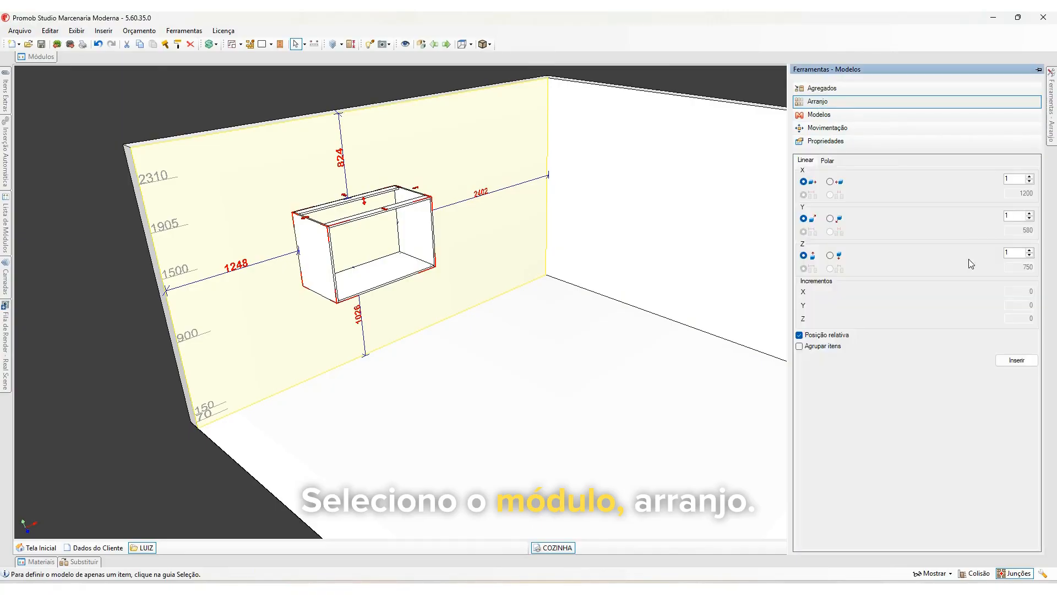
left_click(1029, 177)
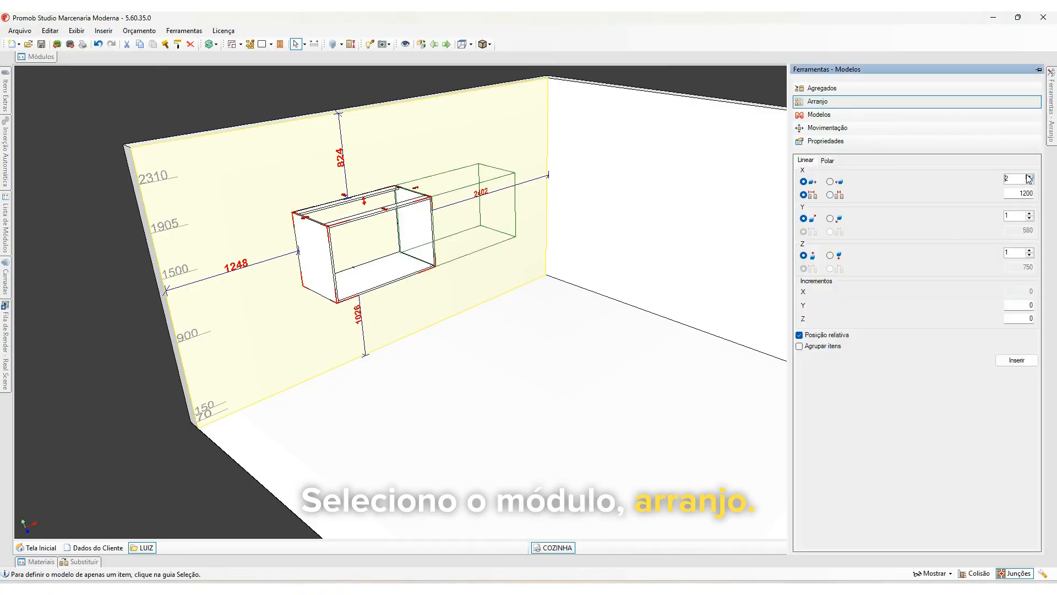
left_click(1016, 360)
scroll(401, 244, "up", 2)
left_click(398, 241)
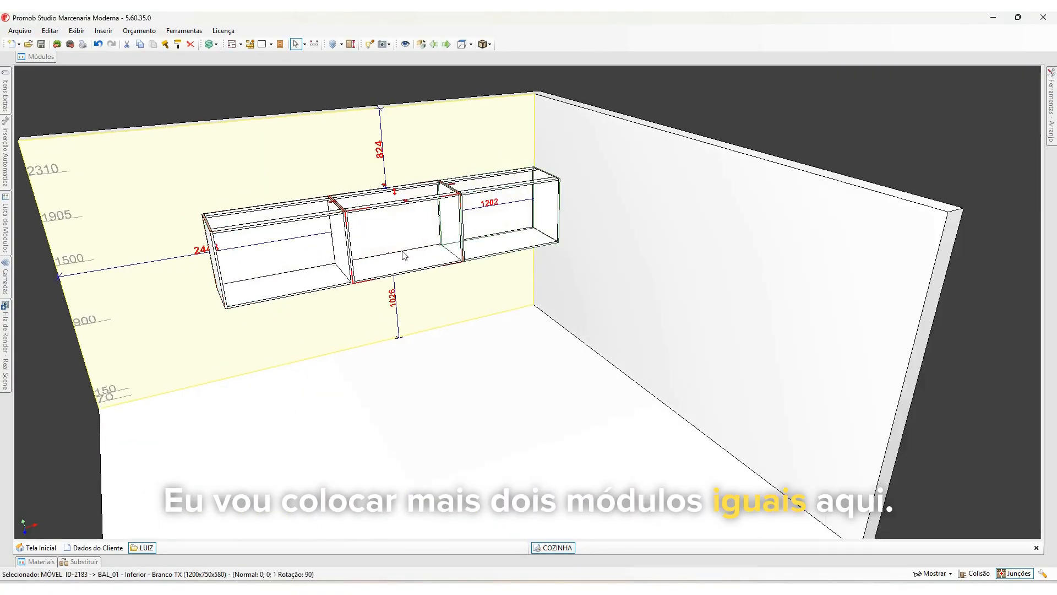
- Move the middle cabinet freely across the wall and over the neighbouring modules with collision off, down to about 750 mm above the floor
left_click_drag(402, 253, 688, 259)
left_click_drag(624, 298, 243, 191)
middle_click_drag(246, 192, 384, 197)
scroll(476, 198, "down", 3)
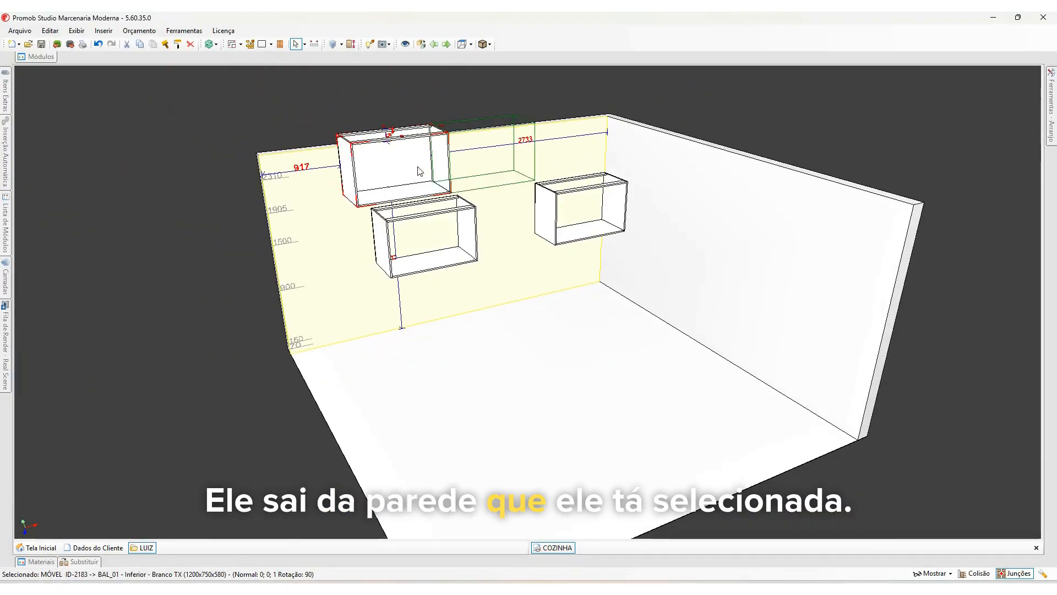
left_click_drag(417, 169, 295, 299)
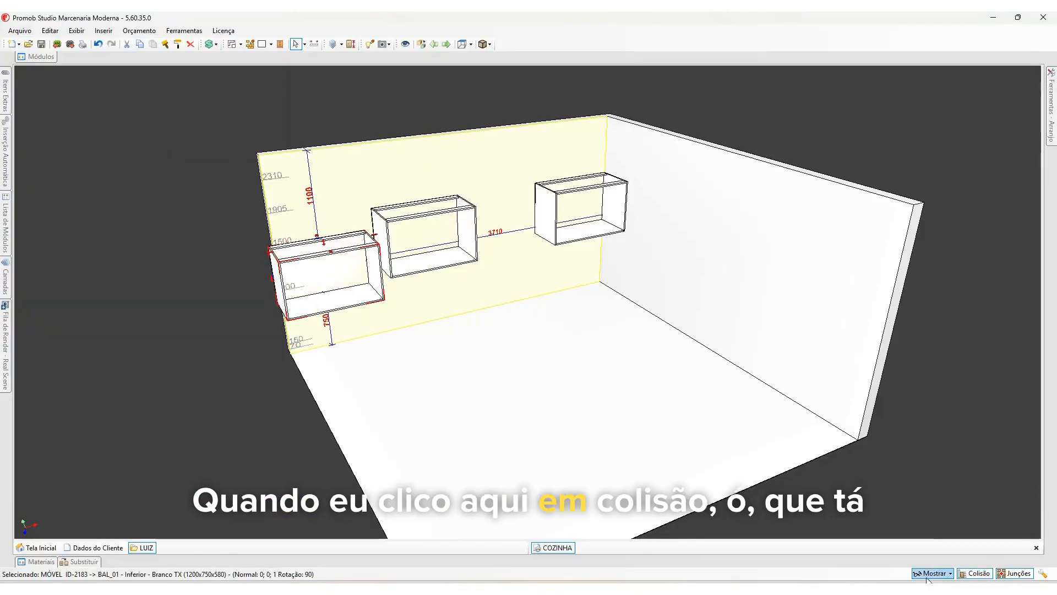
- Turn on Colisão, fit the cabinet into the gap between the other two, and adjust its position there
left_click_drag(380, 287, 516, 245)
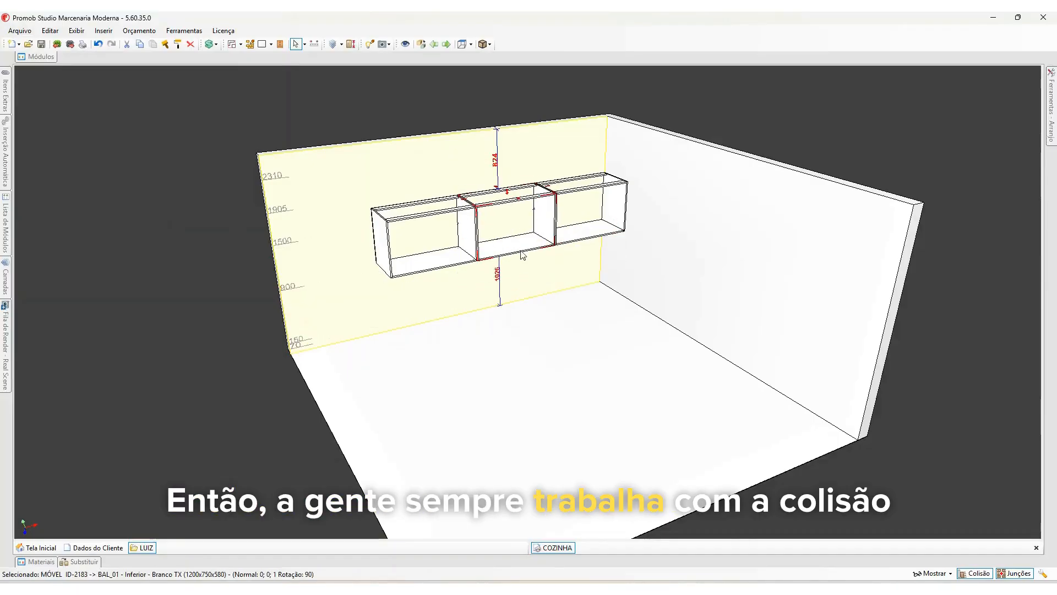
scroll(522, 255, "up", 5)
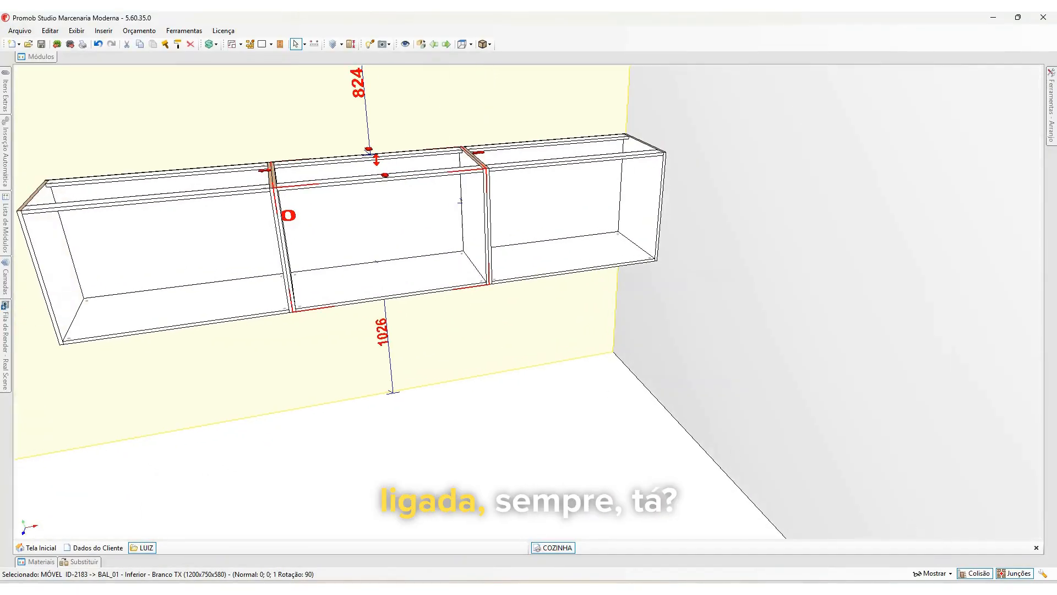
left_click_drag(432, 195, 418, 227)
middle_click_drag(418, 227, 501, 206)
- Move the first cabinet in the row up against the middle one with collision on
scroll(500, 206, "down", 4)
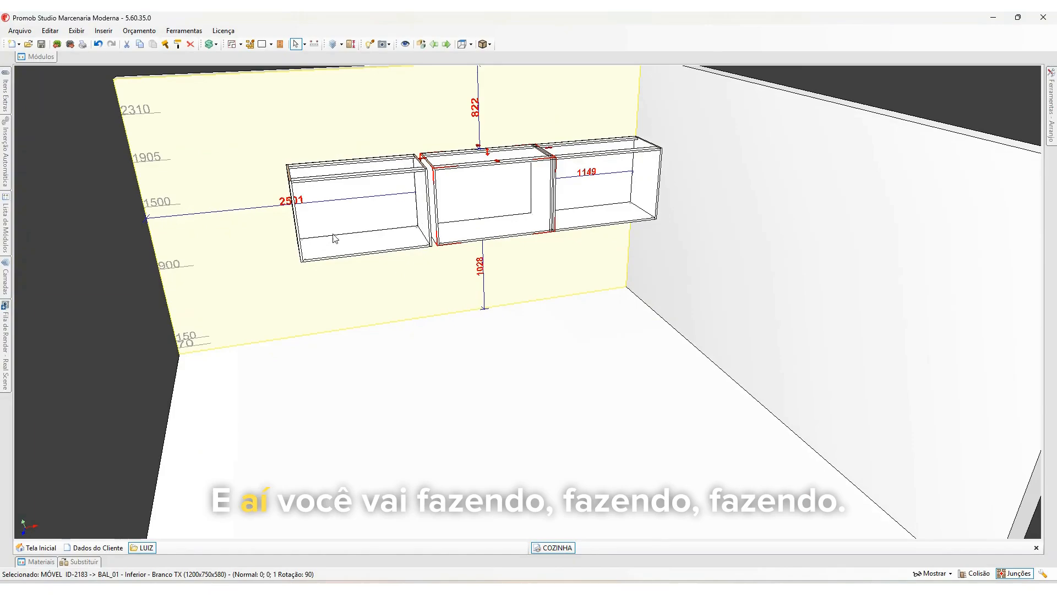
left_click(349, 226)
left_click_drag(348, 222, 359, 222)
scroll(397, 228, "down", 4)
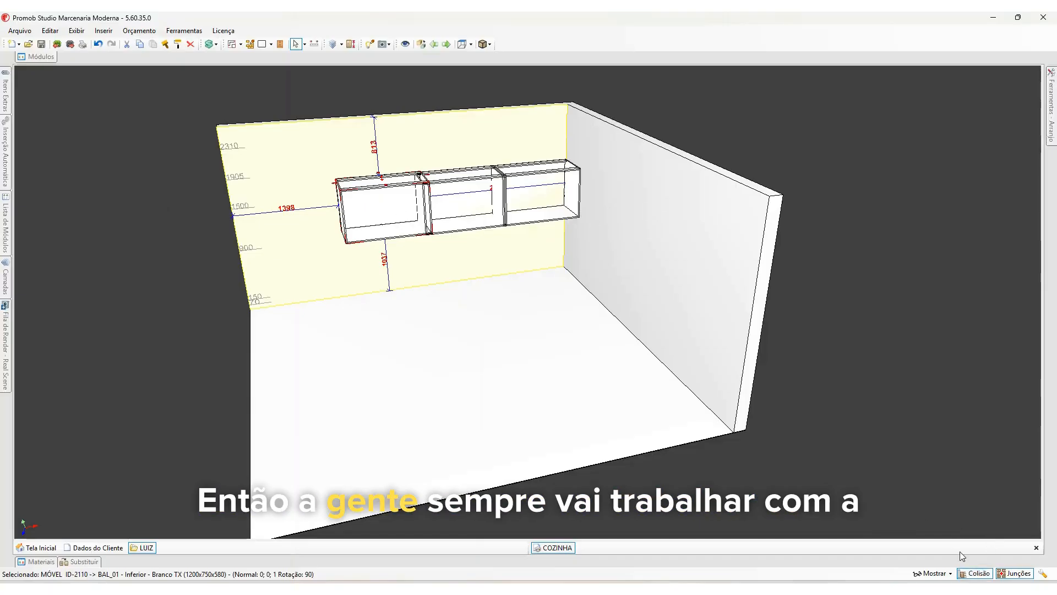
- Separate the three cabinets and regroup them side by side toward the room corner, about 1033 mm above the floor
left_click_drag(348, 228, 377, 232)
left_click_drag(524, 199, 497, 199)
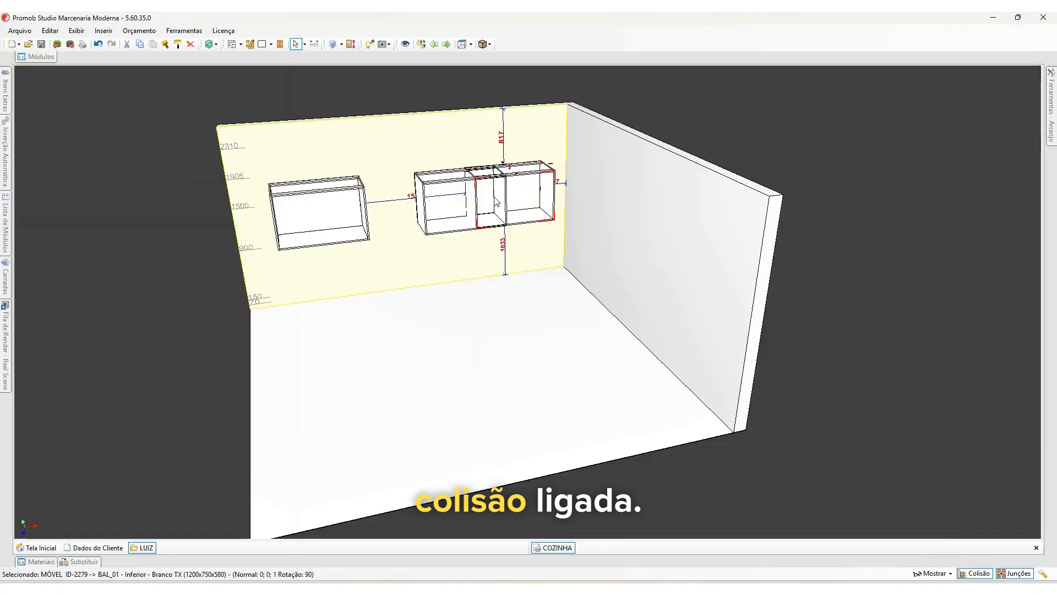
mouse_move(433, 205)
left_mouse_down()
mouse_move(419, 214)
mouse_move(441, 196)
left_mouse_up()
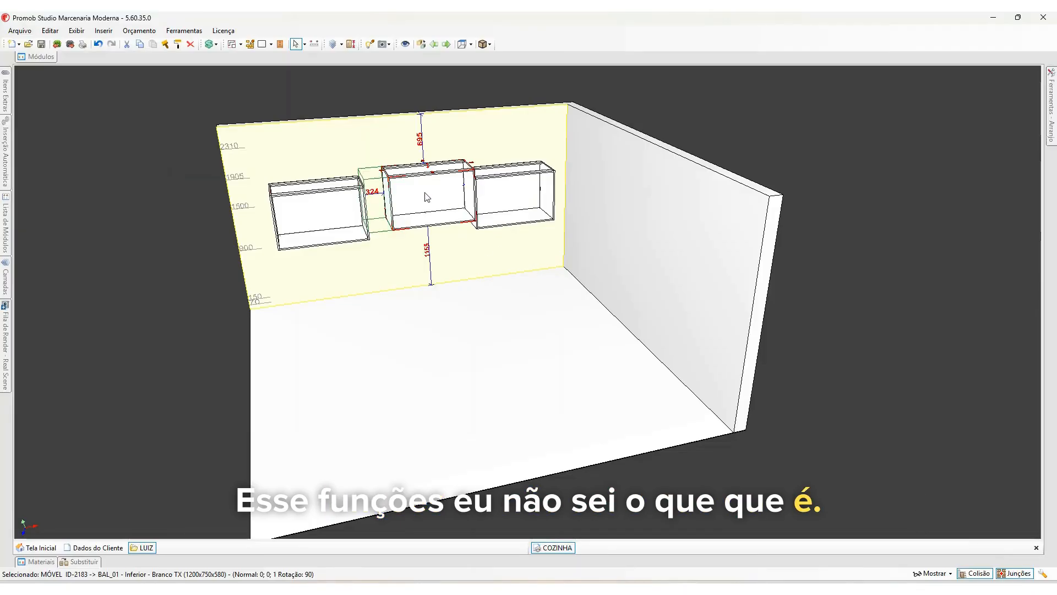
mouse_move(427, 197)
left_mouse_down()
mouse_move(409, 256)
mouse_move(429, 206)
left_mouse_up()
left_click_drag(314, 224, 354, 218)
mouse_move(516, 283)
middle_mouse_down()
mouse_move(512, 302)
mouse_move(501, 283)
middle_mouse_up()
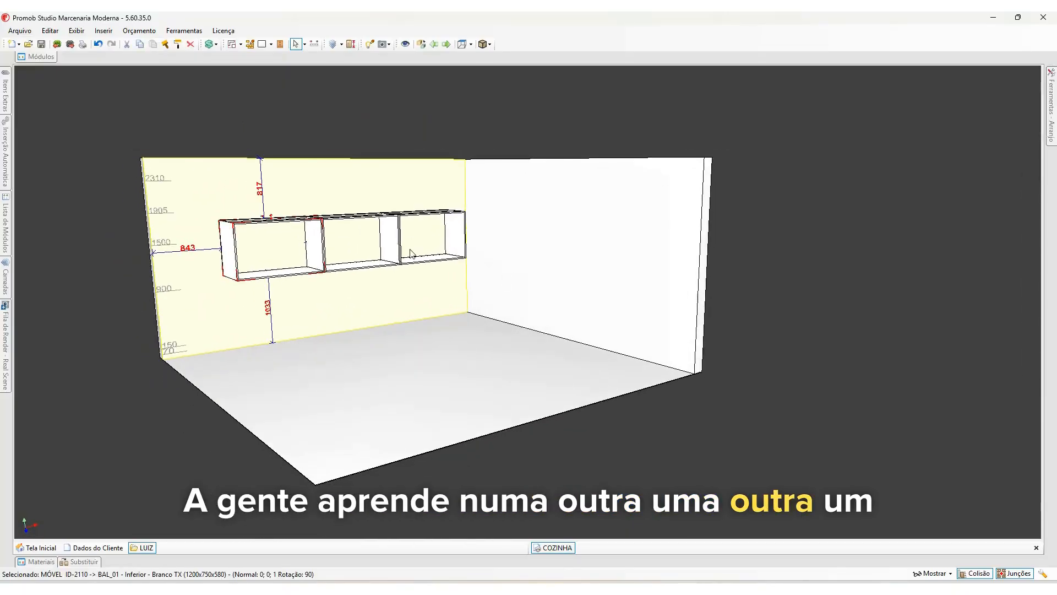
scroll(410, 249, "down", 1)
middle_click_drag(410, 250, 374, 231)
scroll(444, 279, "up", 2)
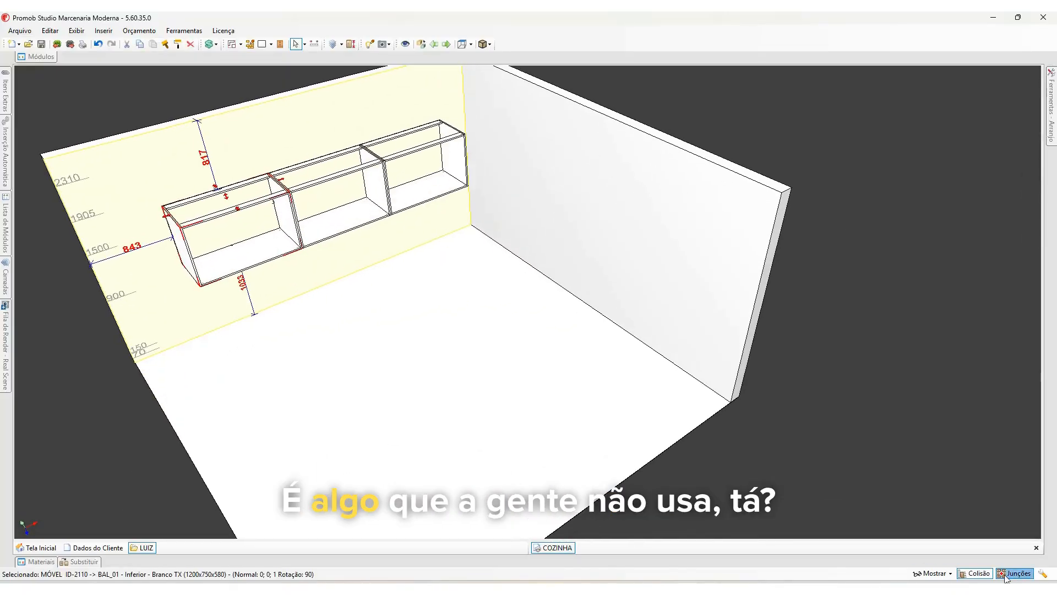
- Review the Cor de Fundo colour options under Ambiente in Preferências and cancel the dialog
left_click(1043, 574)
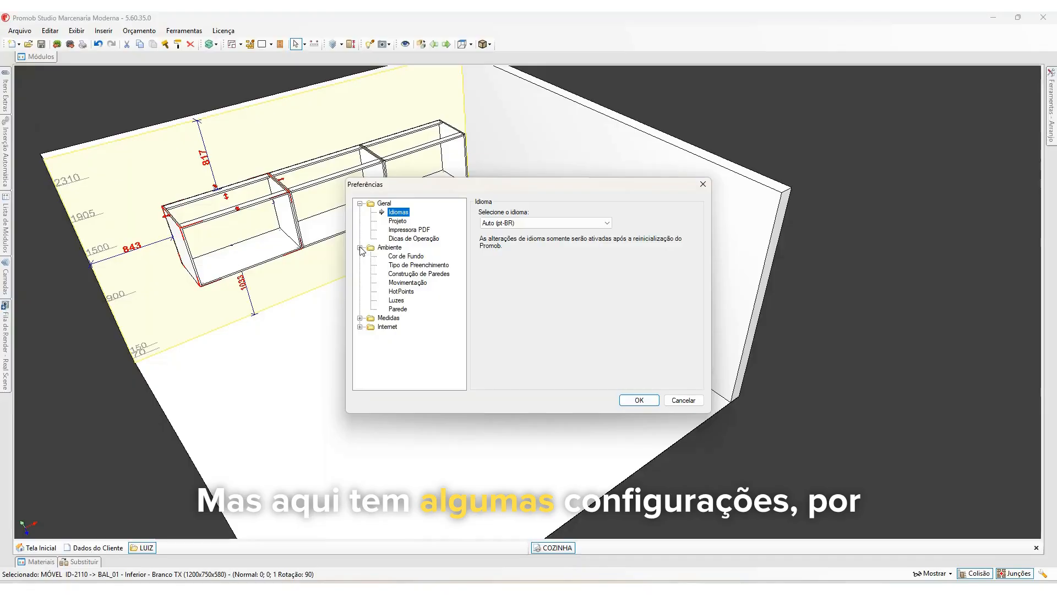
left_click(394, 257)
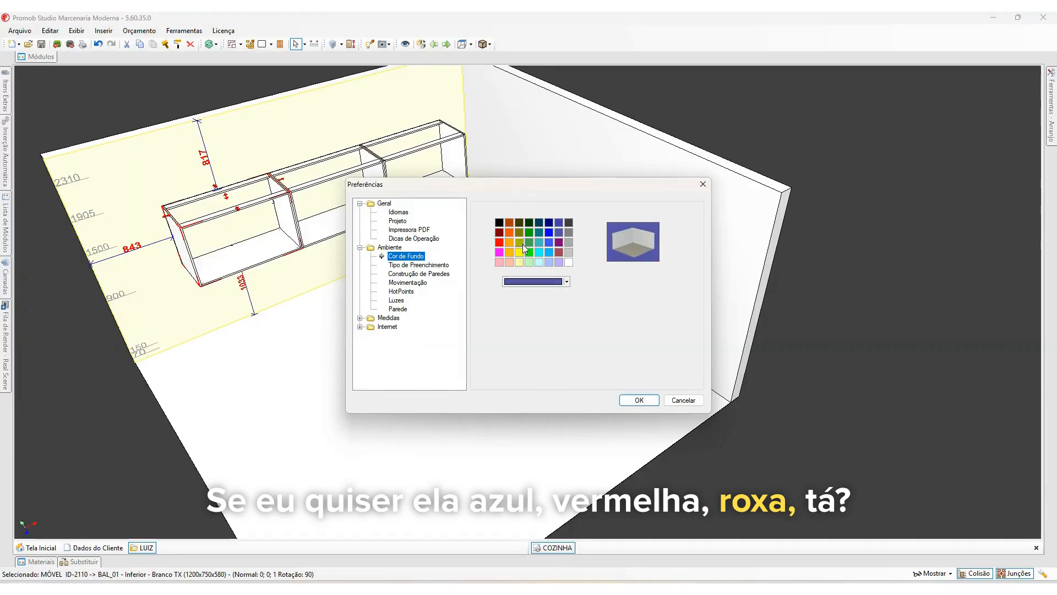
left_click(679, 401)
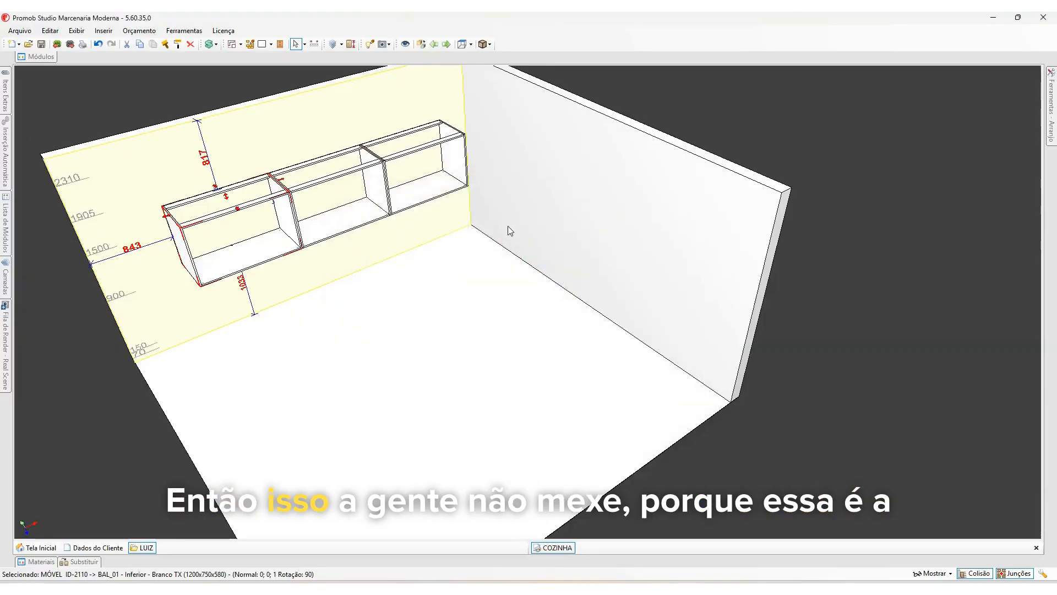
- Delete the three wall cabinets, select the floor of the empty kitchen, and clear the selection
scroll(666, 199, "down", 5)
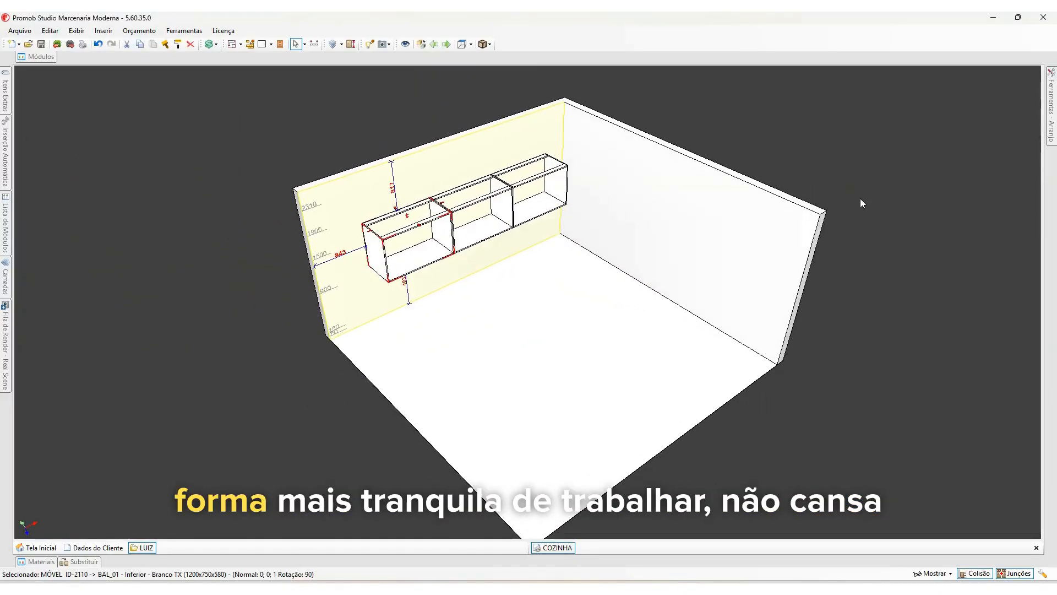
middle_click_drag(475, 253, 441, 220)
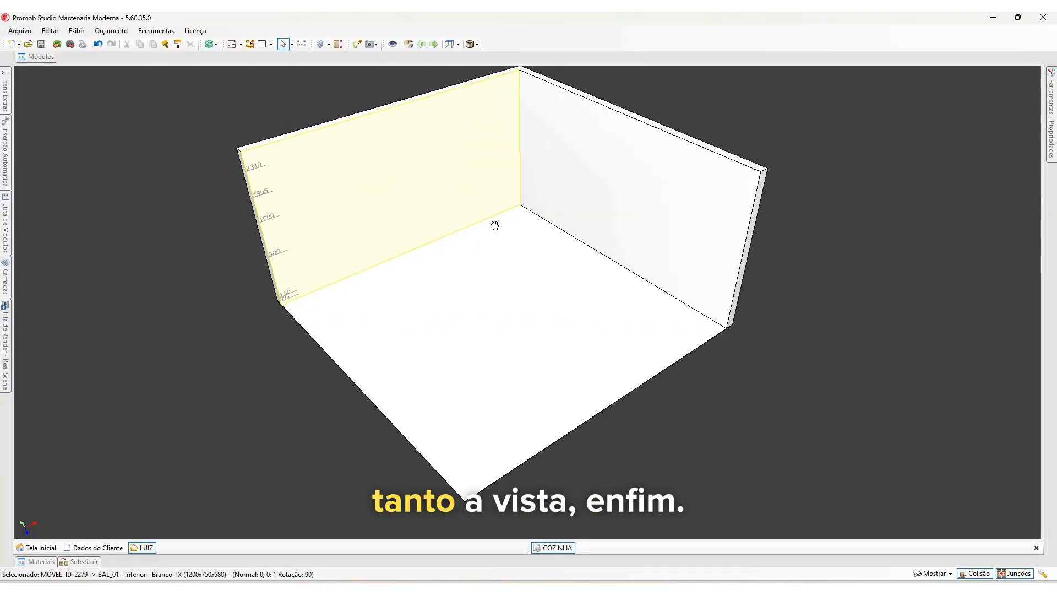
middle_click_drag(495, 225, 507, 231)
left_click(556, 268)
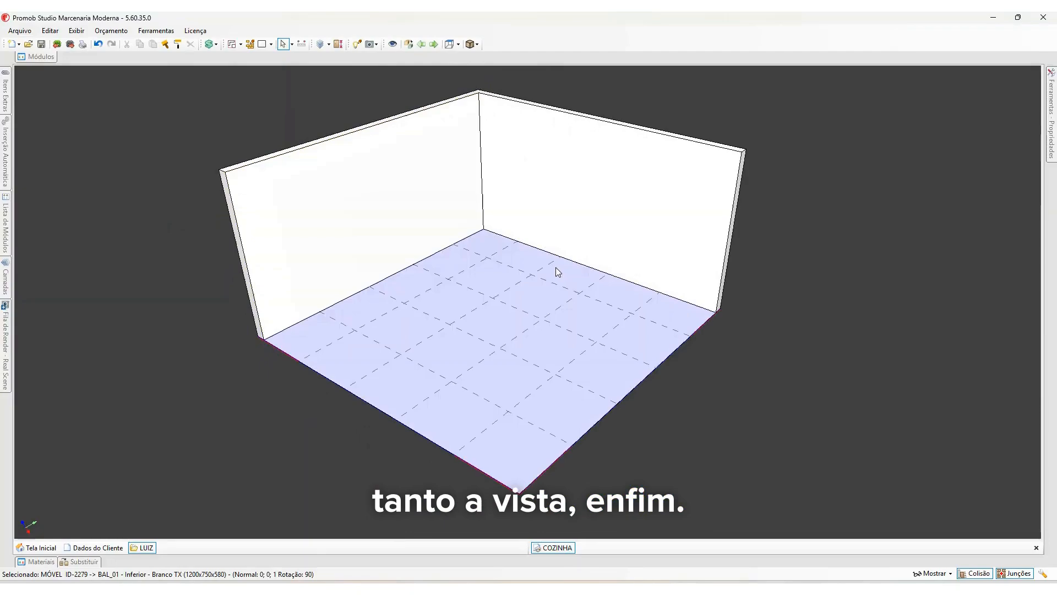
left_click(970, 295)
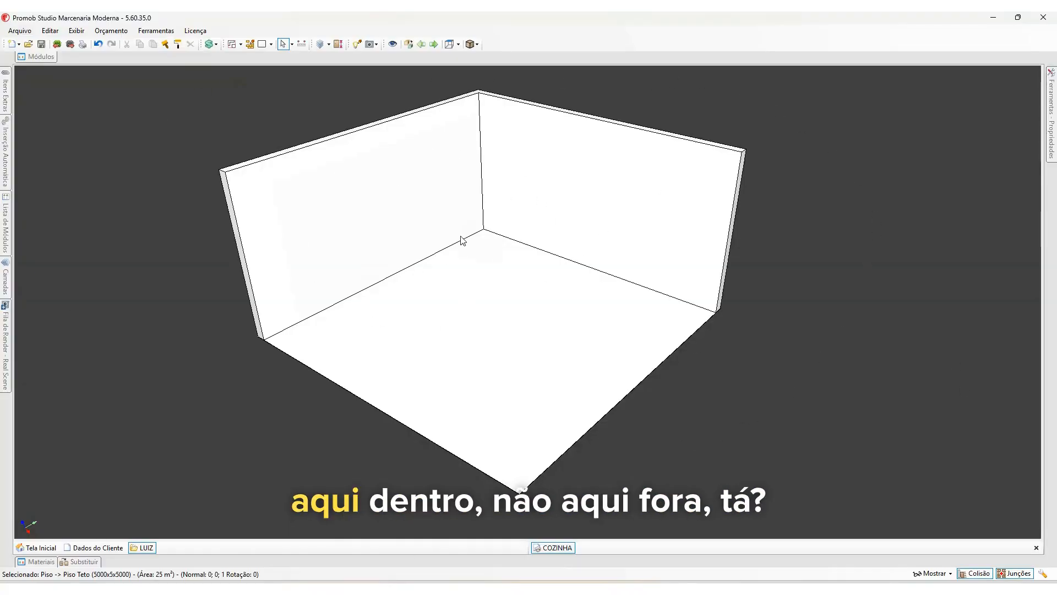
middle_click_drag(814, 300, 476, 165)
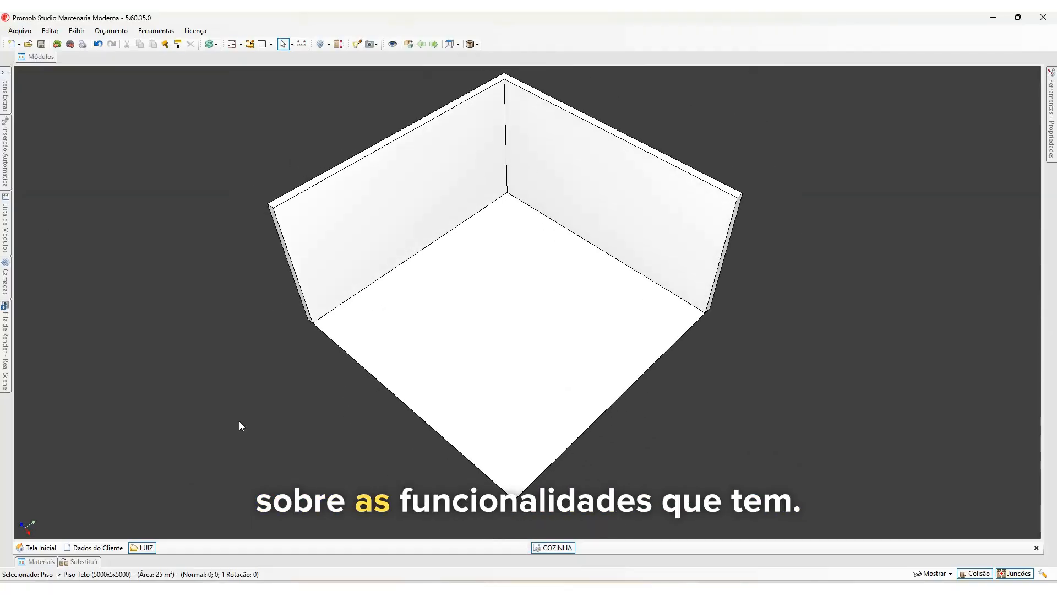